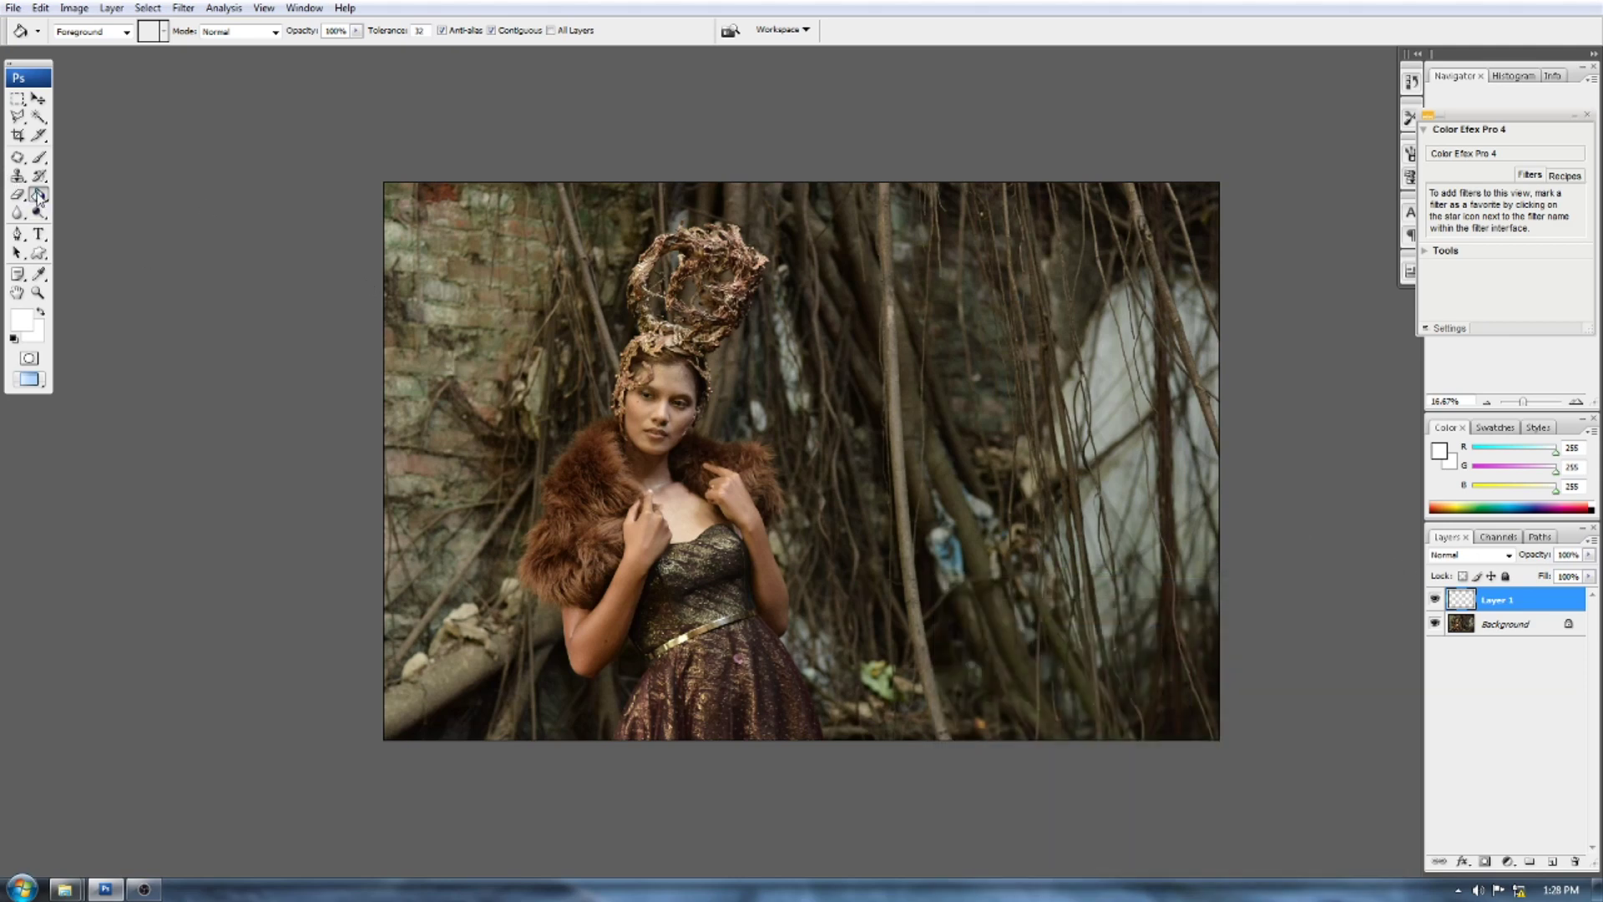
- Resize the image to 4000 pixels wide with proportions constrained, and return it to the full-screen view
{"action": "key", "text": "f"}
{"action": "key", "text": "f"}
{"action": "right_click", "coordinate": [446, 87]}
{"action": "left_click", "coordinate": [473, 114]}
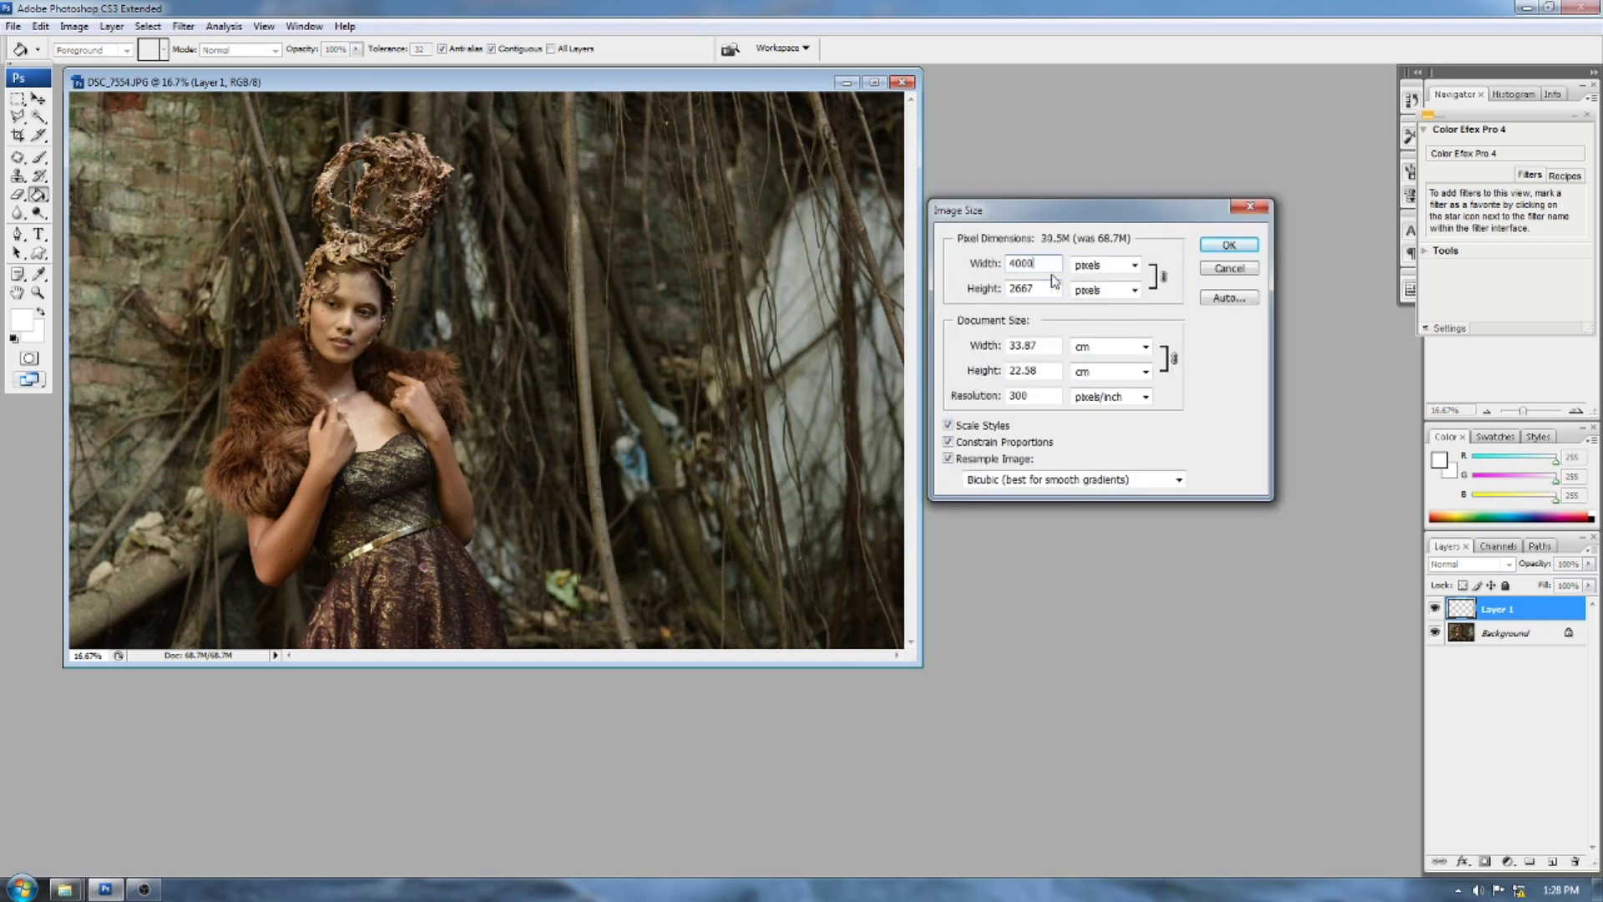
{"action": "key", "text": "Return"}
{"action": "left_click_drag", "start_coordinate": [473, 86], "coordinate": [749, 126]}
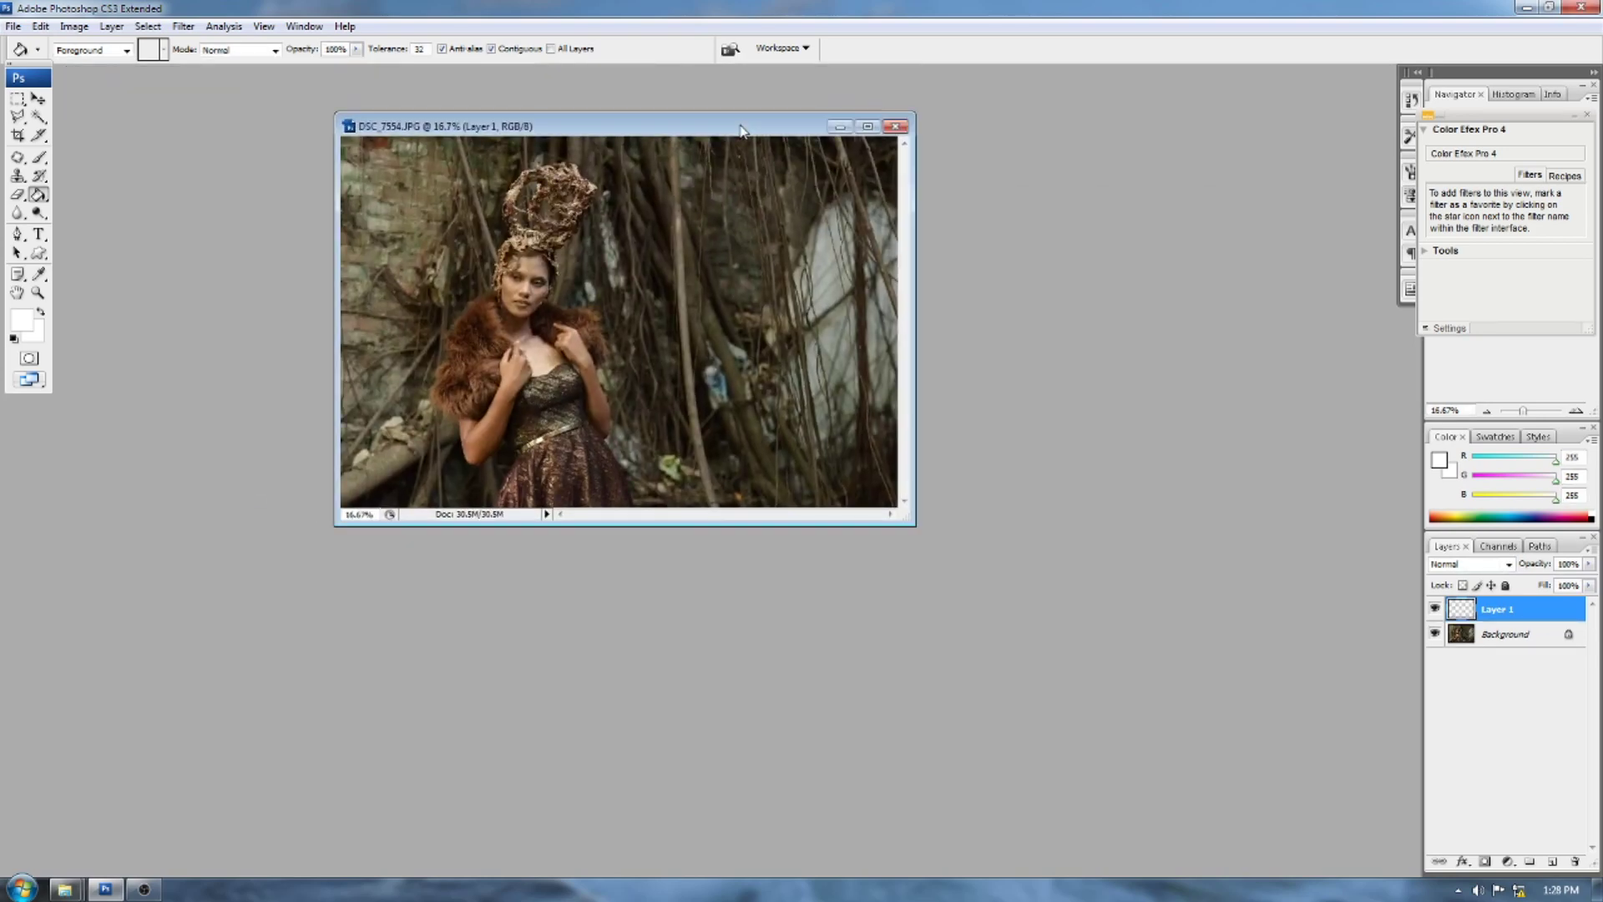
{"action": "key", "text": "f"}
{"action": "key", "text": "f"}
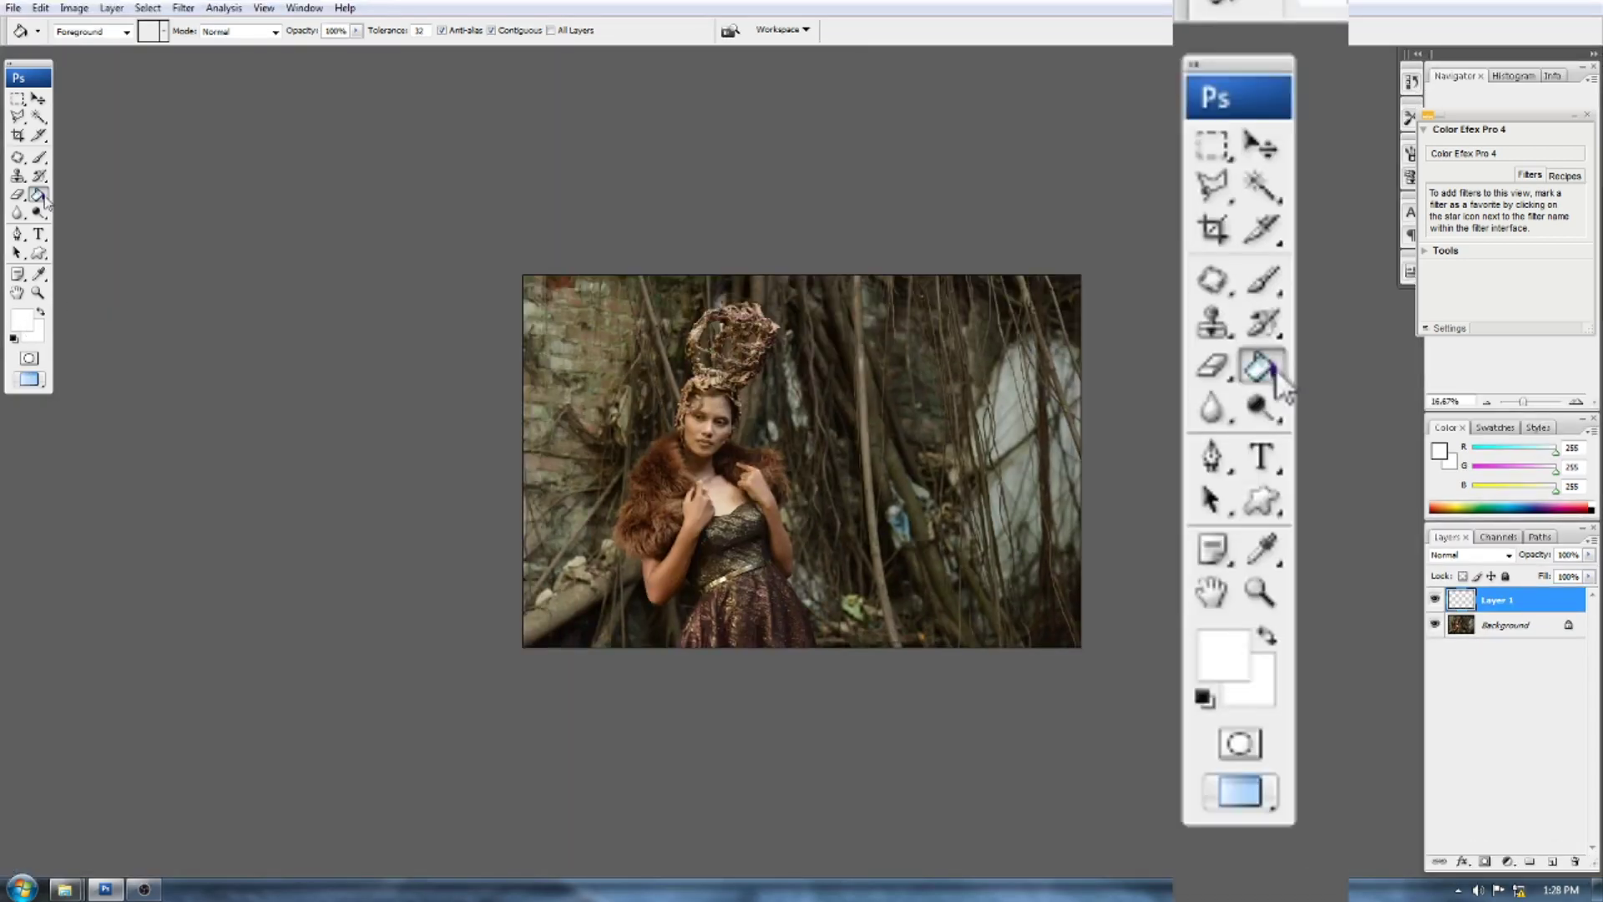
- Paint a large soft white Brush spot on Layer 1 in the photo's lower-left corner at 100% opacity
{"action": "left_click", "coordinate": [39, 157]}
{"action": "scroll", "coordinate": [610, 574], "scroll_direction": "up", "scroll_amount": 3}
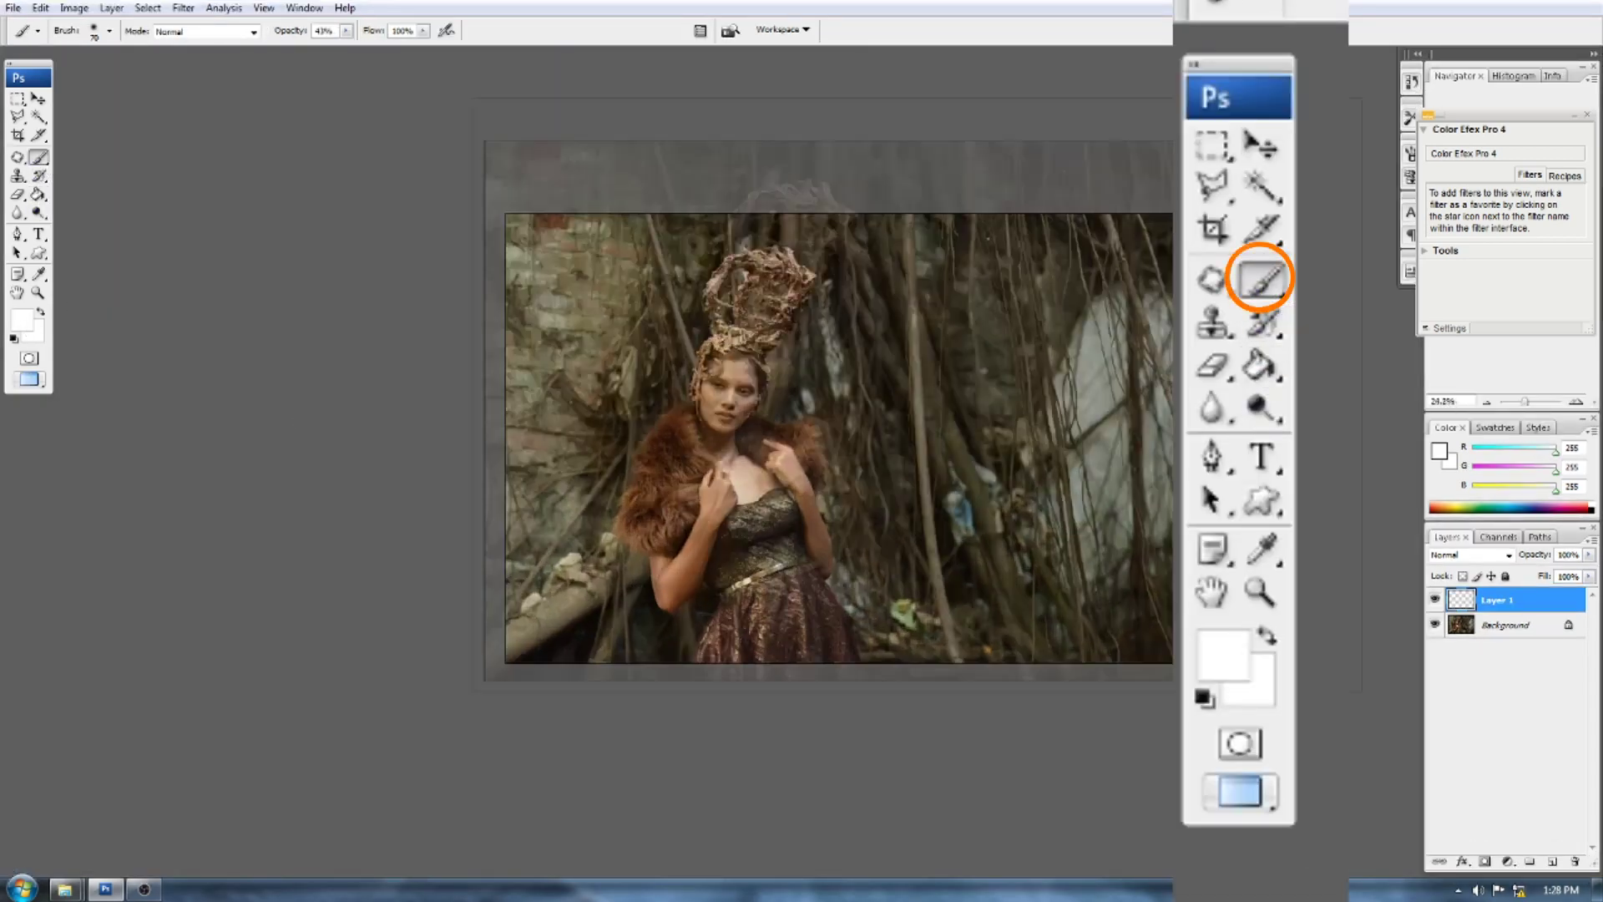
{"action": "key", "text": "bracketright"}
{"action": "key", "text": "bracketright"}
{"action": "key", "text": "bracketright"}
{"action": "key", "text": "bracketright"}
{"action": "key", "text": "bracketright"}
{"action": "key", "text": "bracketright"}
{"action": "key", "text": "bracketright"}
{"action": "key", "text": "bracketright"}
{"action": "key", "text": "bracketright"}
{"action": "key", "text": "bracketright"}
{"action": "key", "text": "bracketright"}
{"action": "key", "text": "bracketright"}
{"action": "key", "text": "bracketright"}
{"action": "key", "text": "bracketright"}
{"action": "key", "text": "bracketright"}
{"action": "key", "text": "bracketleft"}
{"action": "key", "text": "bracketleft"}
{"action": "key", "text": "bracketleft"}
{"action": "key", "text": "bracketleft"}
{"action": "key", "text": "bracketleft"}
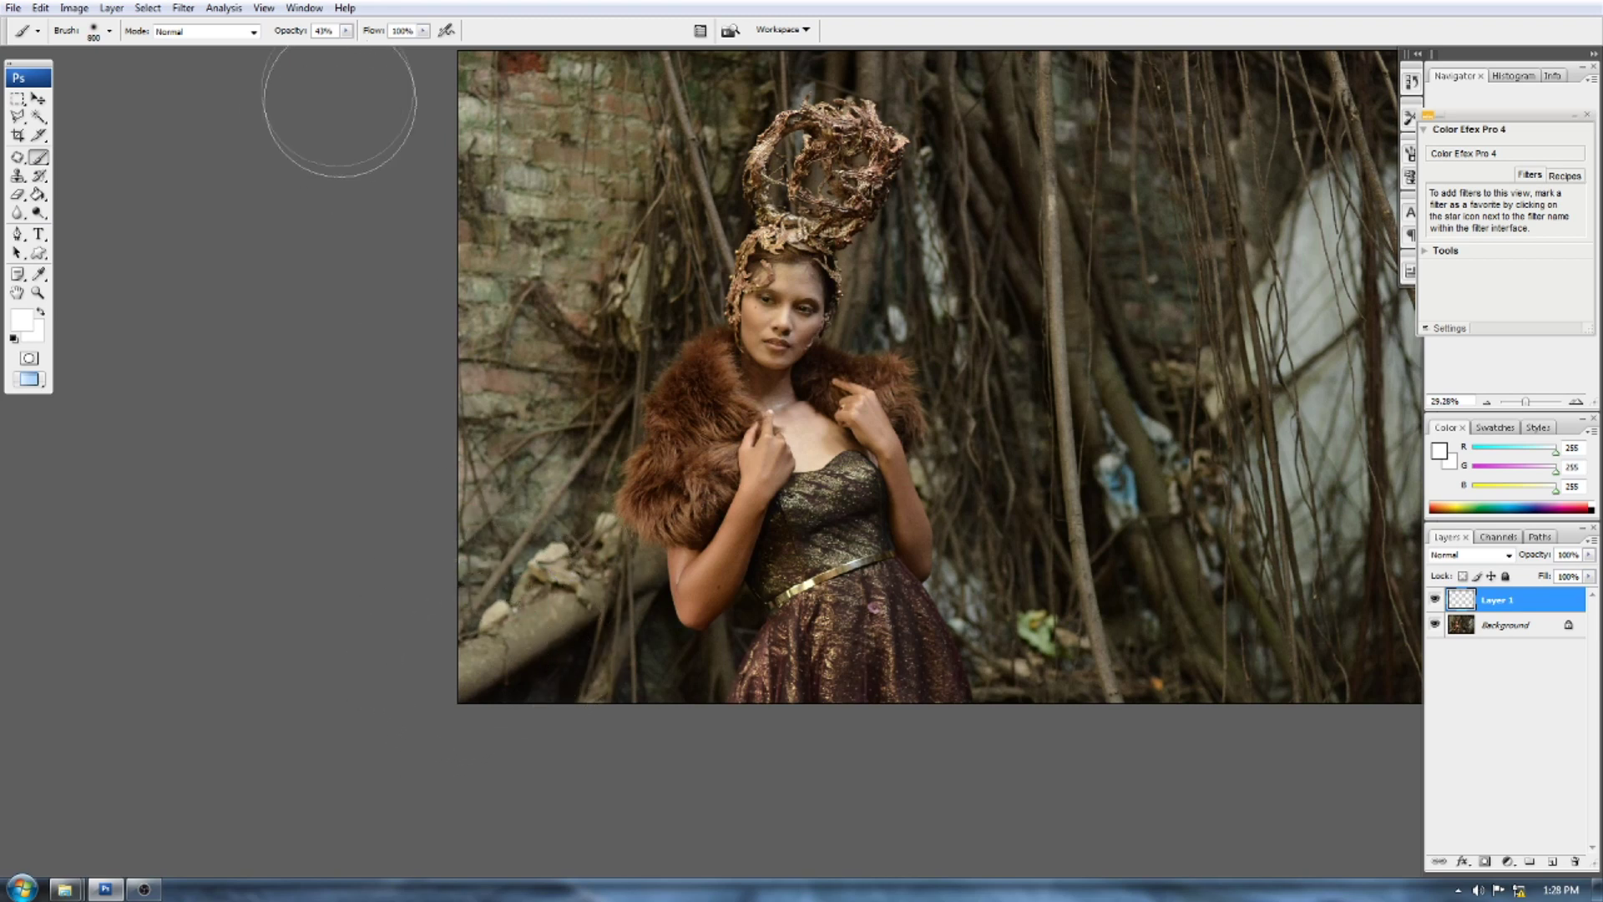
{"action": "left_click", "coordinate": [468, 677]}
- Dab smaller soft white spots of varied size on the ground between the lower-left corner and the model's skirt
{"action": "key", "text": "bracketleft"}
{"action": "key", "text": "bracketleft"}
{"action": "key", "text": "bracketleft"}
{"action": "key", "text": "bracketleft"}
{"action": "key", "text": "bracketleft"}
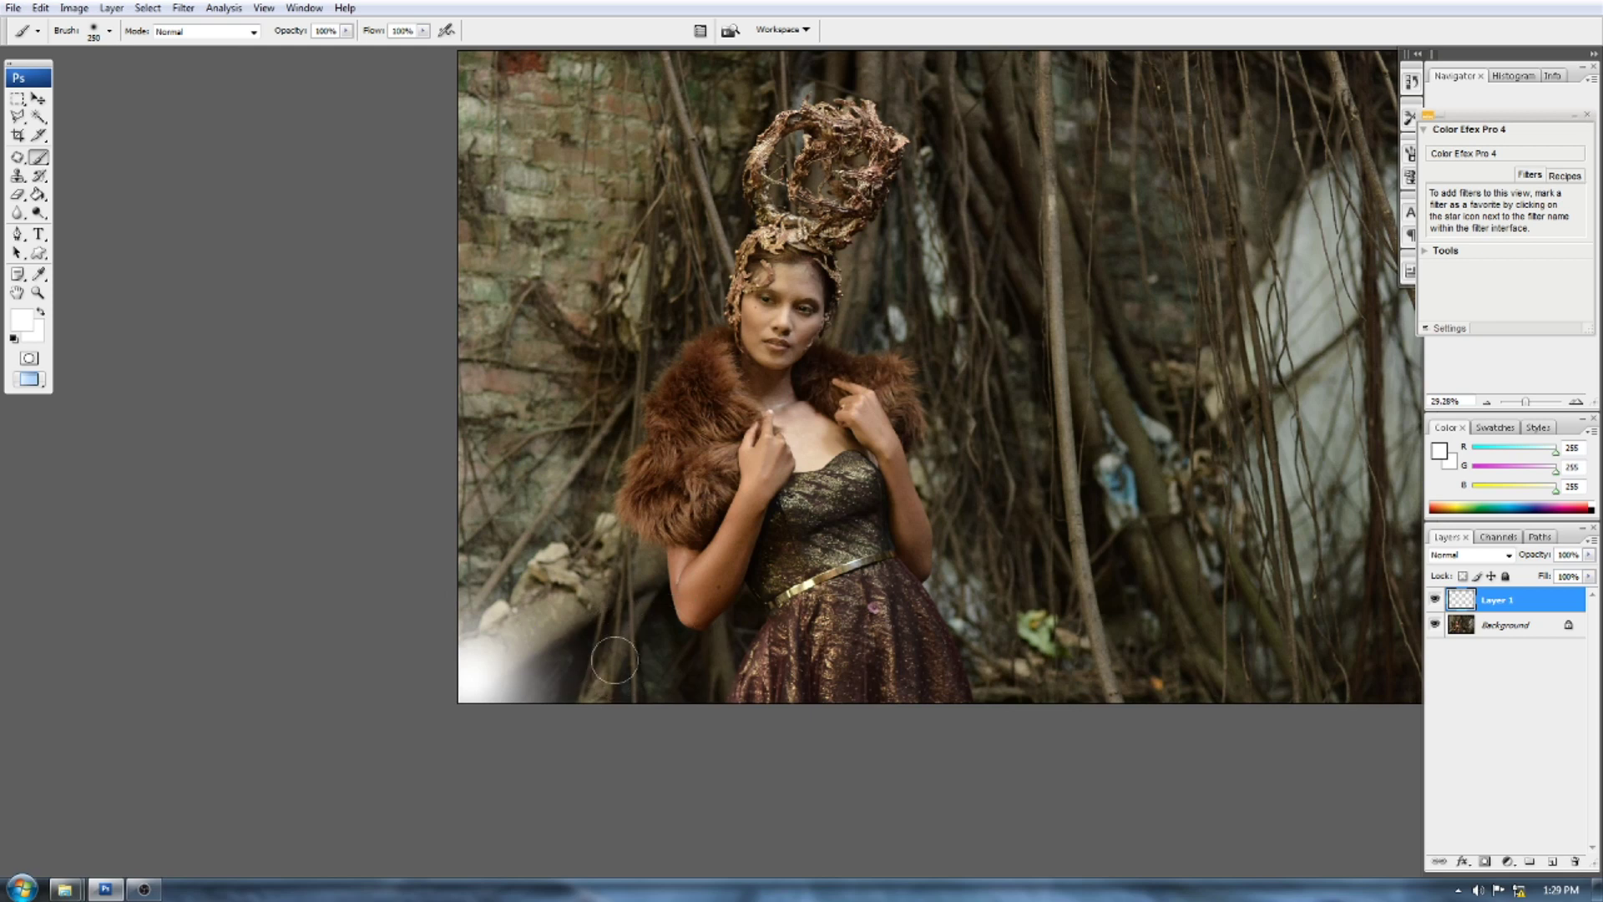
{"action": "left_click", "coordinate": [613, 659]}
{"action": "key", "text": "bracketright"}
{"action": "left_click", "coordinate": [611, 587]}
{"action": "key", "text": "bracketright"}
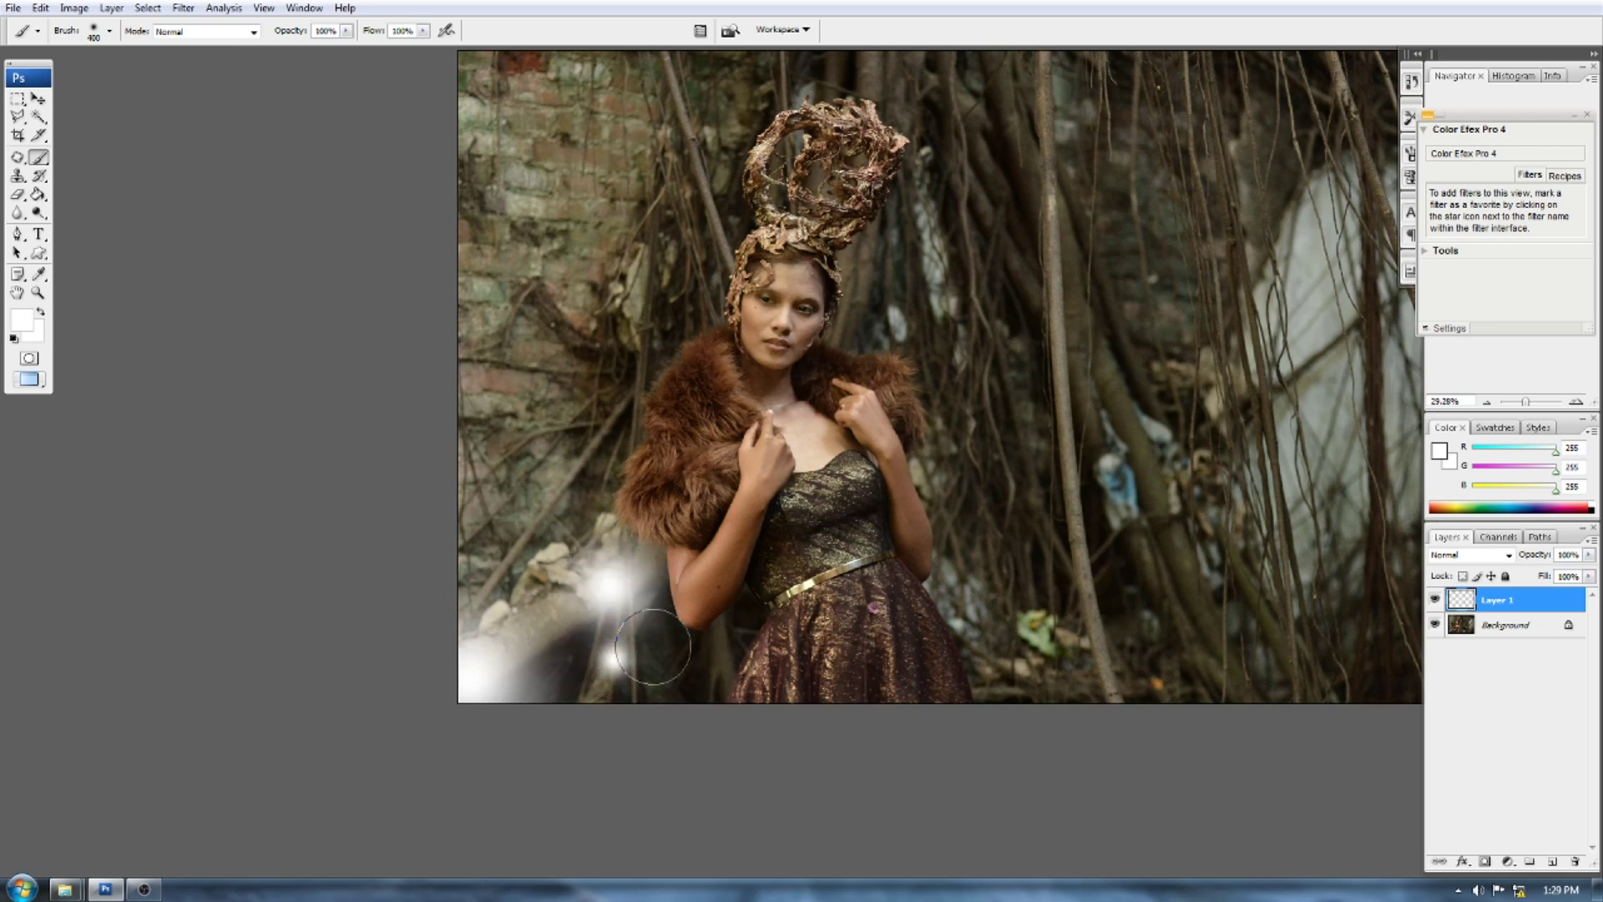
{"action": "left_click", "coordinate": [704, 686]}
{"action": "key", "text": "bracketright"}
{"action": "key", "text": "bracketright"}
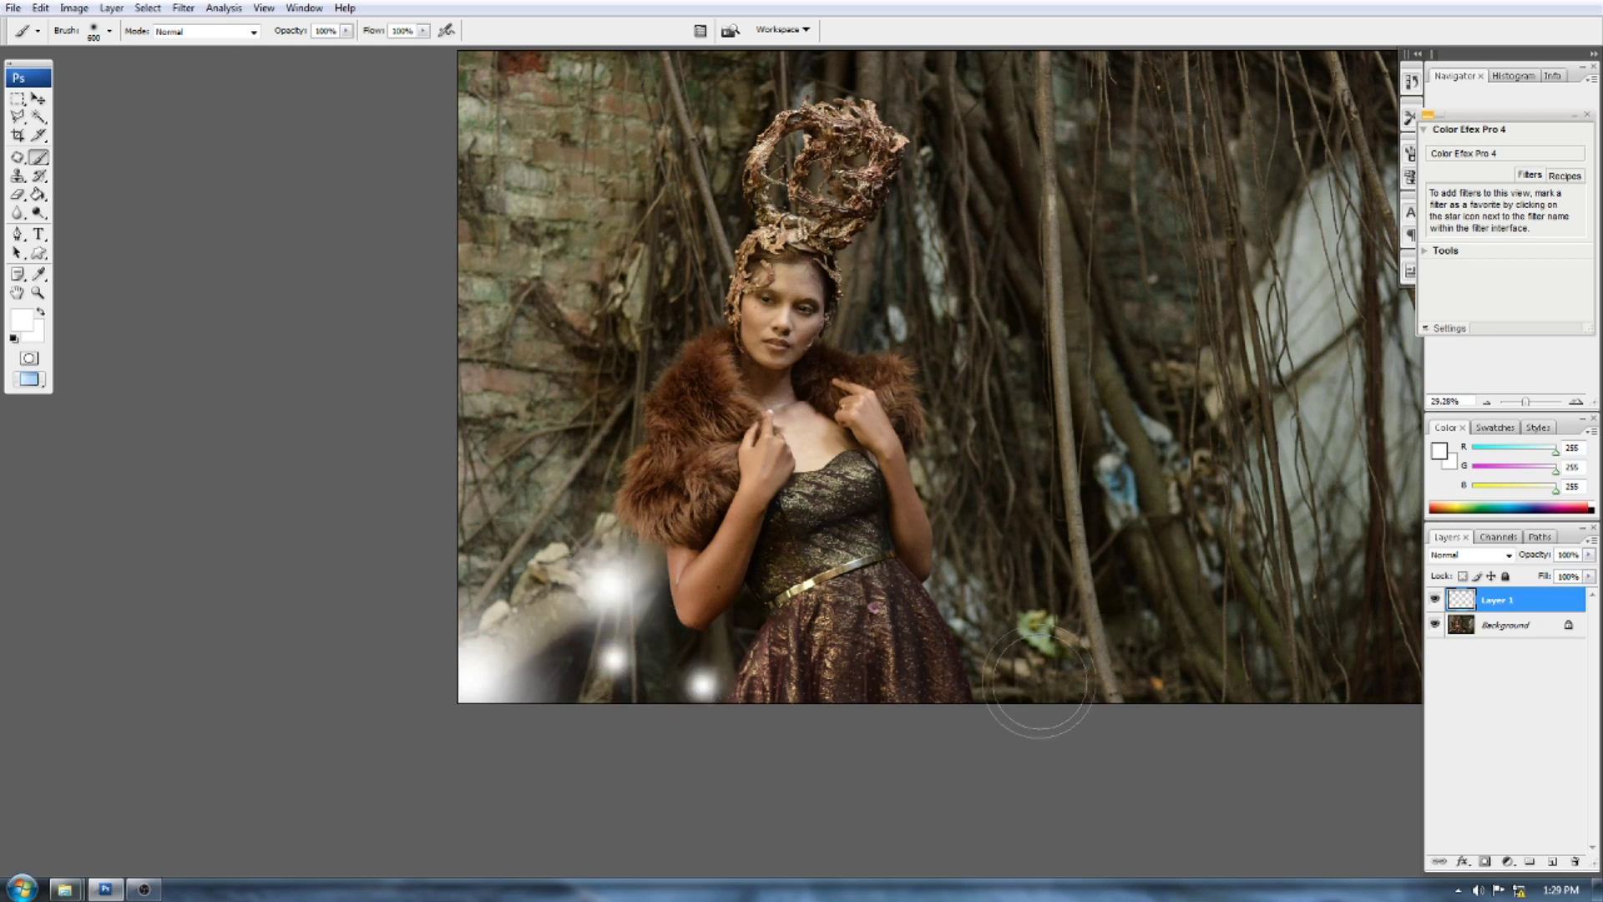
- Dab soft white spots of different sizes on the ground just to the right of the model's skirt
{"action": "left_click", "coordinate": [1034, 663]}
{"action": "key", "text": "bracketleft"}
{"action": "key", "text": "bracketleft"}
{"action": "left_click", "coordinate": [986, 594]}
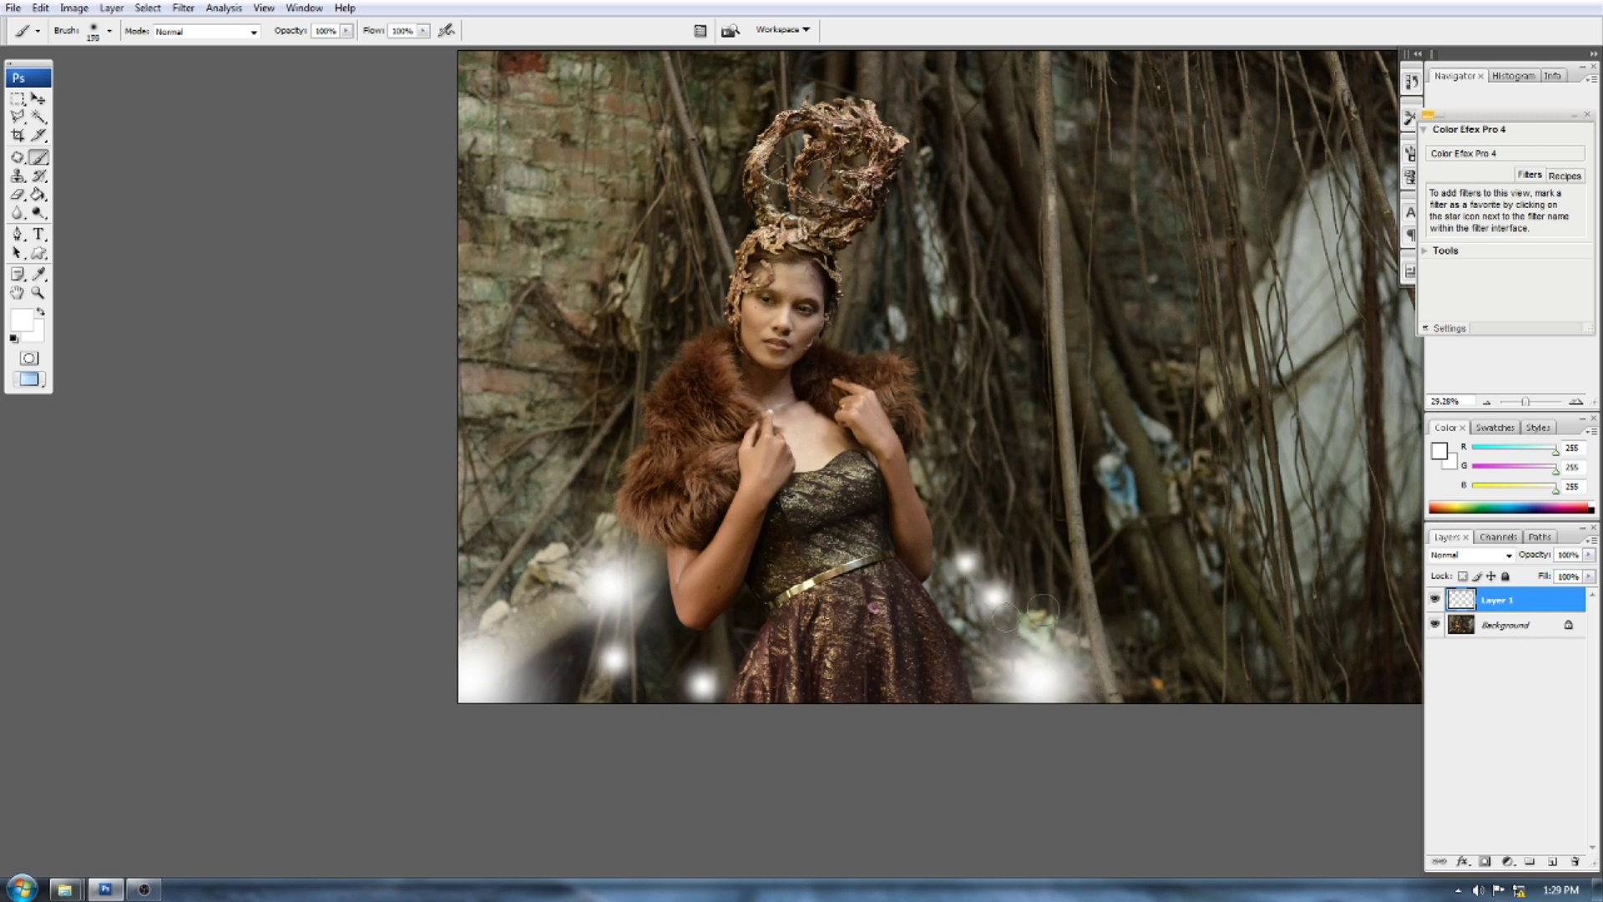
{"action": "key", "text": "bracketright"}
{"action": "key", "text": "bracketright"}
{"action": "left_click", "coordinate": [1091, 591]}
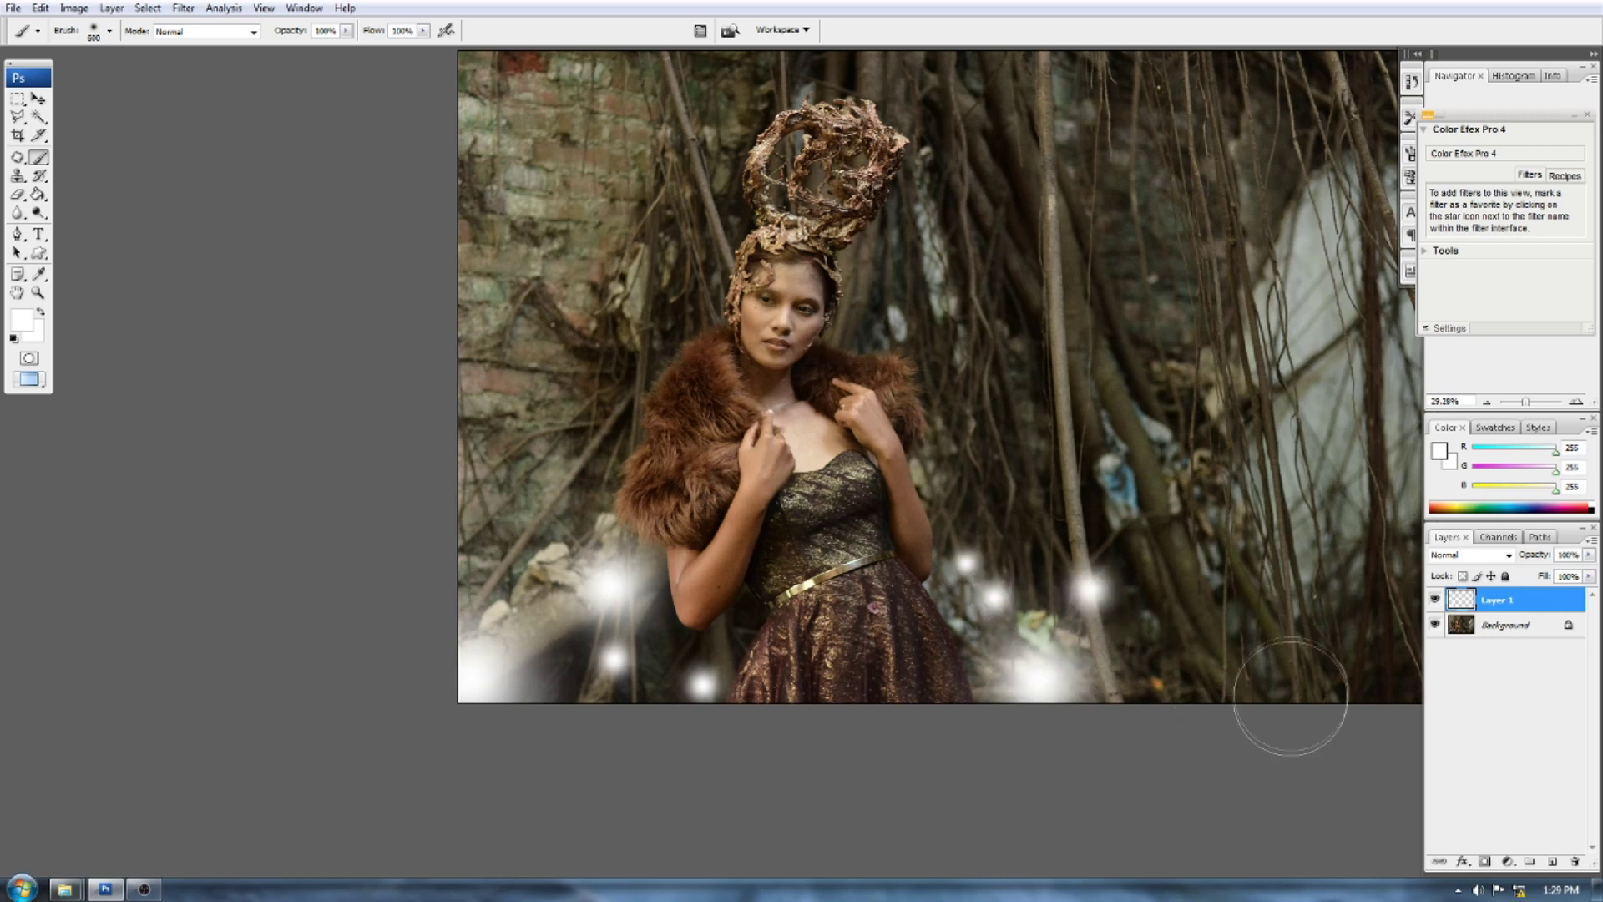
- Dab larger and smaller soft white spots along the ground toward the photo's lower-right corner
{"action": "left_click", "coordinate": [1207, 668]}
{"action": "key", "text": "bracketleft"}
{"action": "left_click", "coordinate": [1357, 707]}
{"action": "key", "text": "bracketright"}
{"action": "key", "text": "bracketright"}
{"action": "key", "text": "bracketright"}
{"action": "key", "text": "bracketright"}
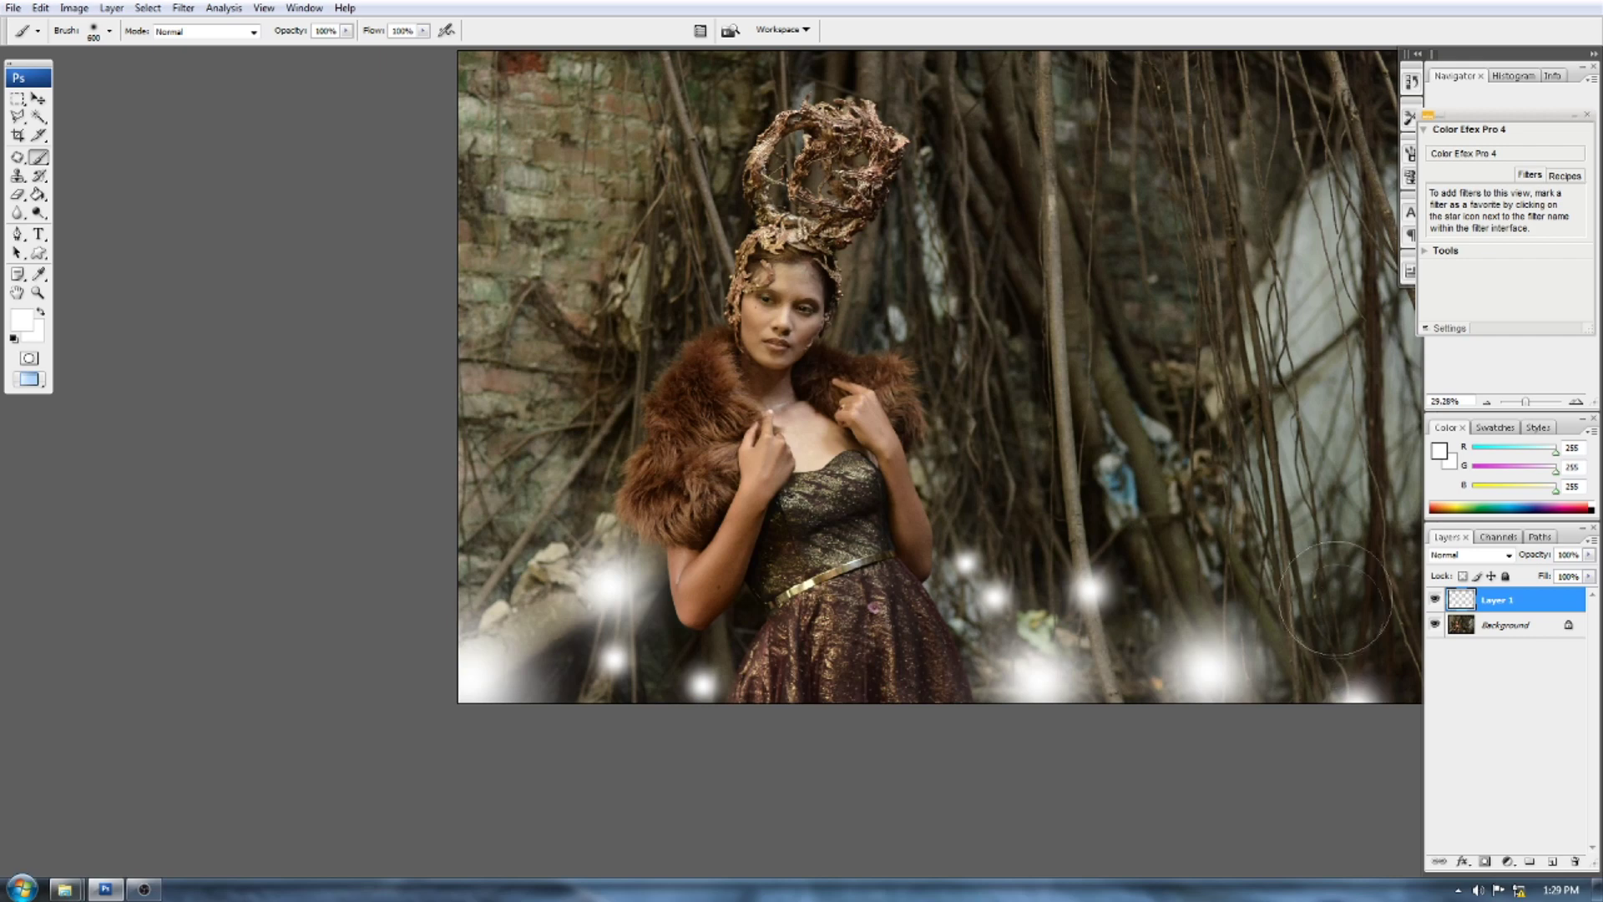
{"action": "left_click", "coordinate": [1329, 574]}
- Add soft white spots of varied size among the roots between the model and the photo's right edge
{"action": "scroll", "coordinate": [1178, 545], "scroll_direction": "down", "scroll_amount": 4}
{"action": "left_click", "coordinate": [1115, 472]}
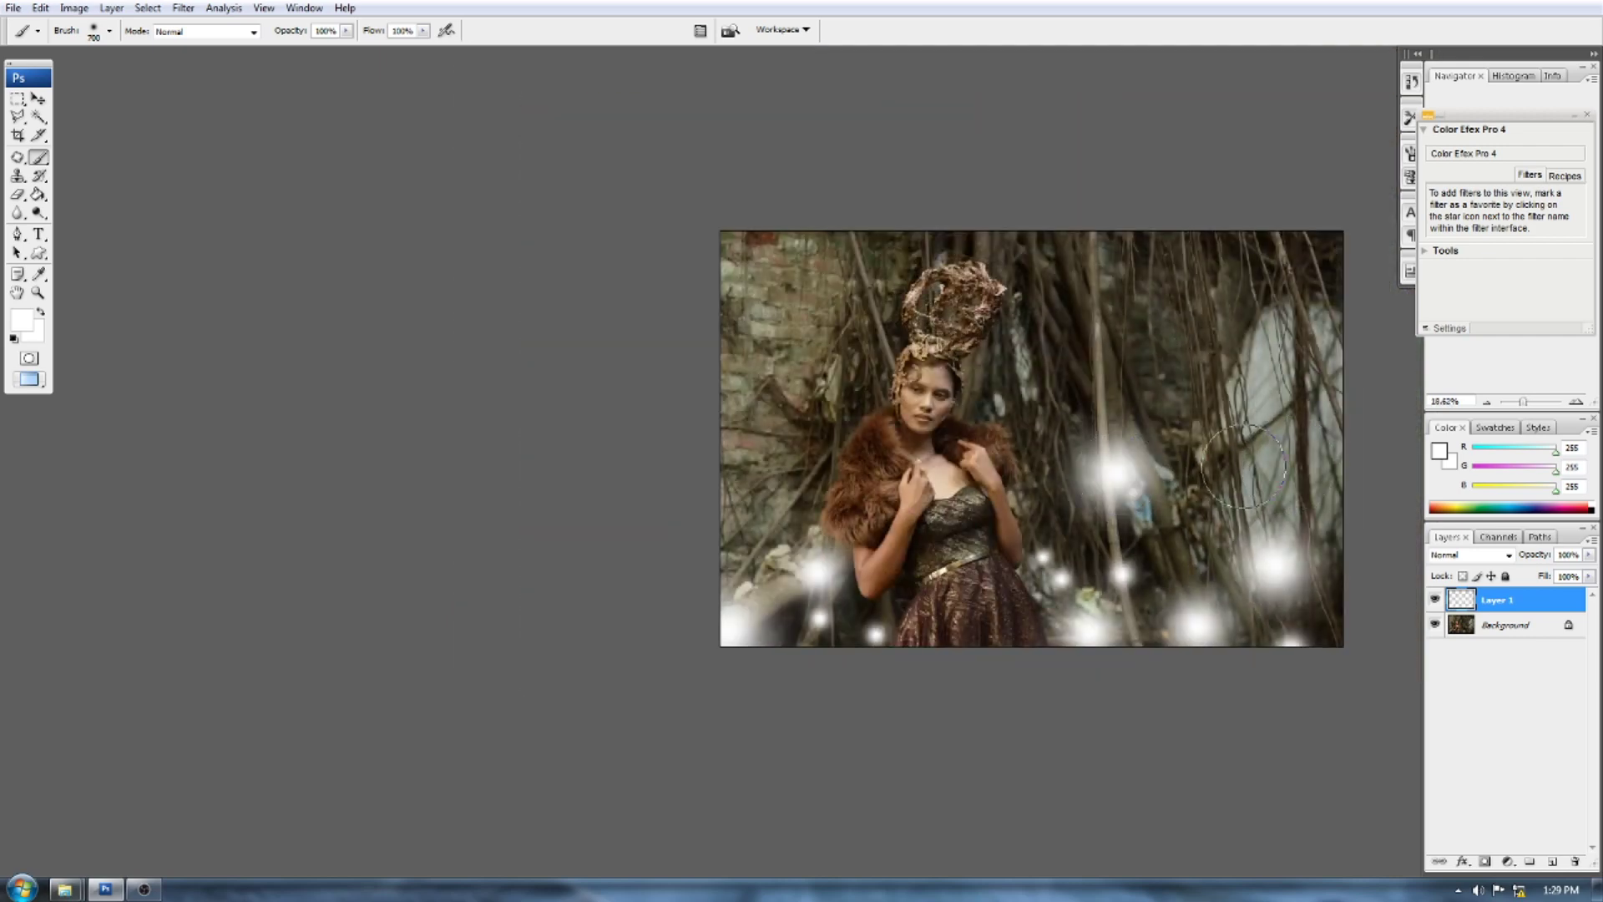
{"action": "left_click", "coordinate": [1097, 546]}
{"action": "key", "text": "bracketright"}
{"action": "key", "text": "bracketright"}
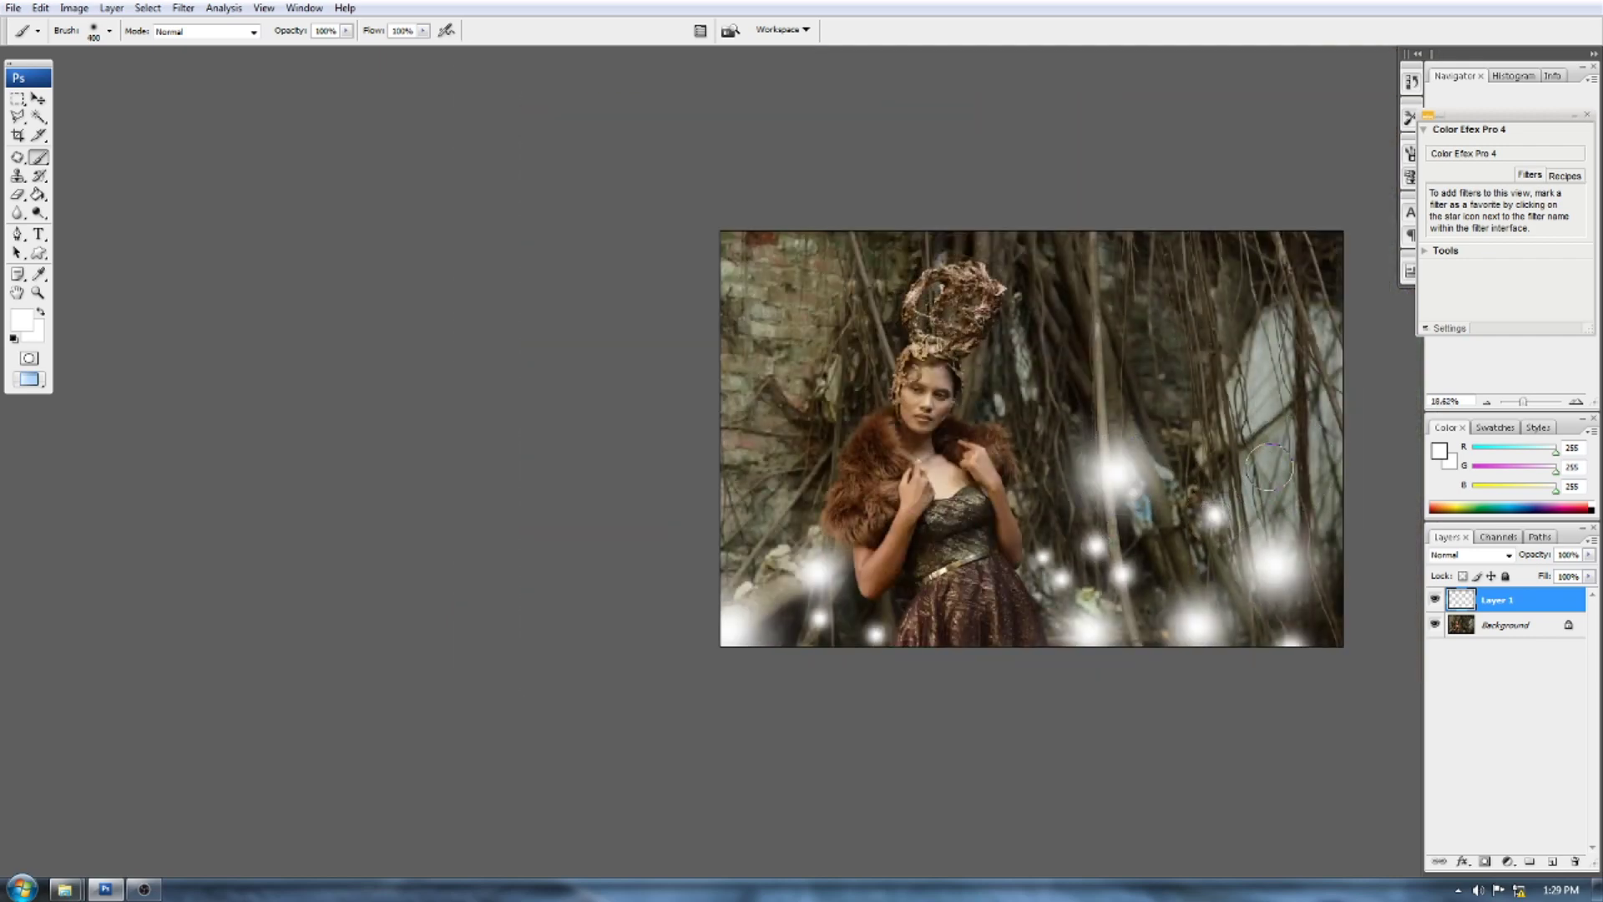
{"action": "left_click", "coordinate": [1344, 490]}
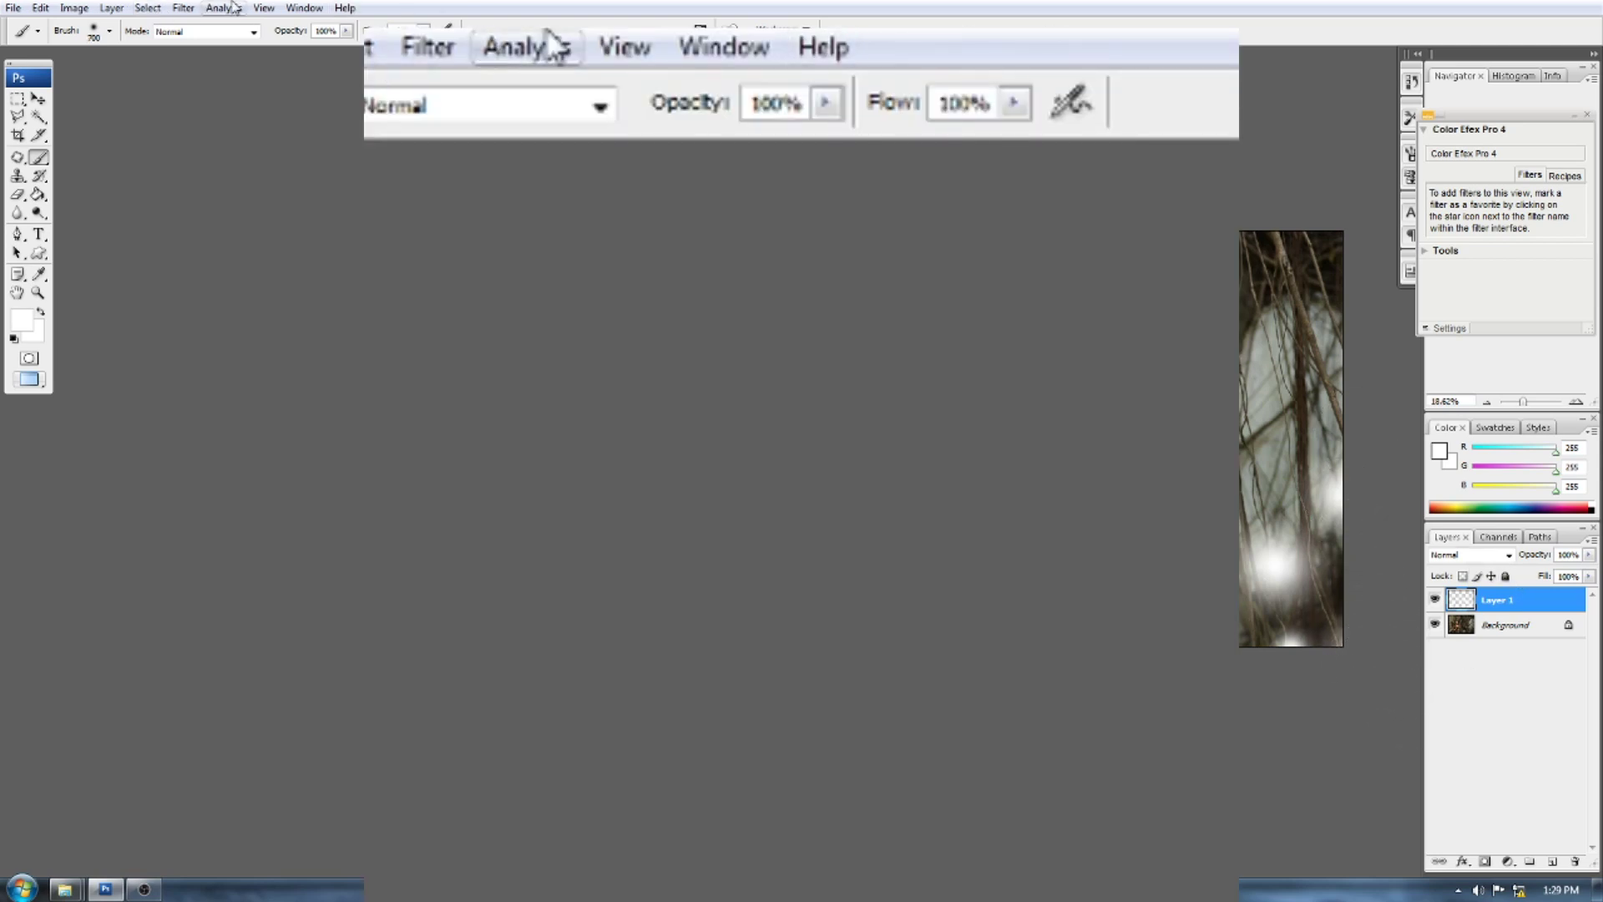
- Apply a Motion Blur to the white spots on Layer 1 with a 0° angle and the maximum distance
{"action": "left_click", "coordinate": [183, 7]}
{"action": "mouse_move", "coordinate": [289, 178]}
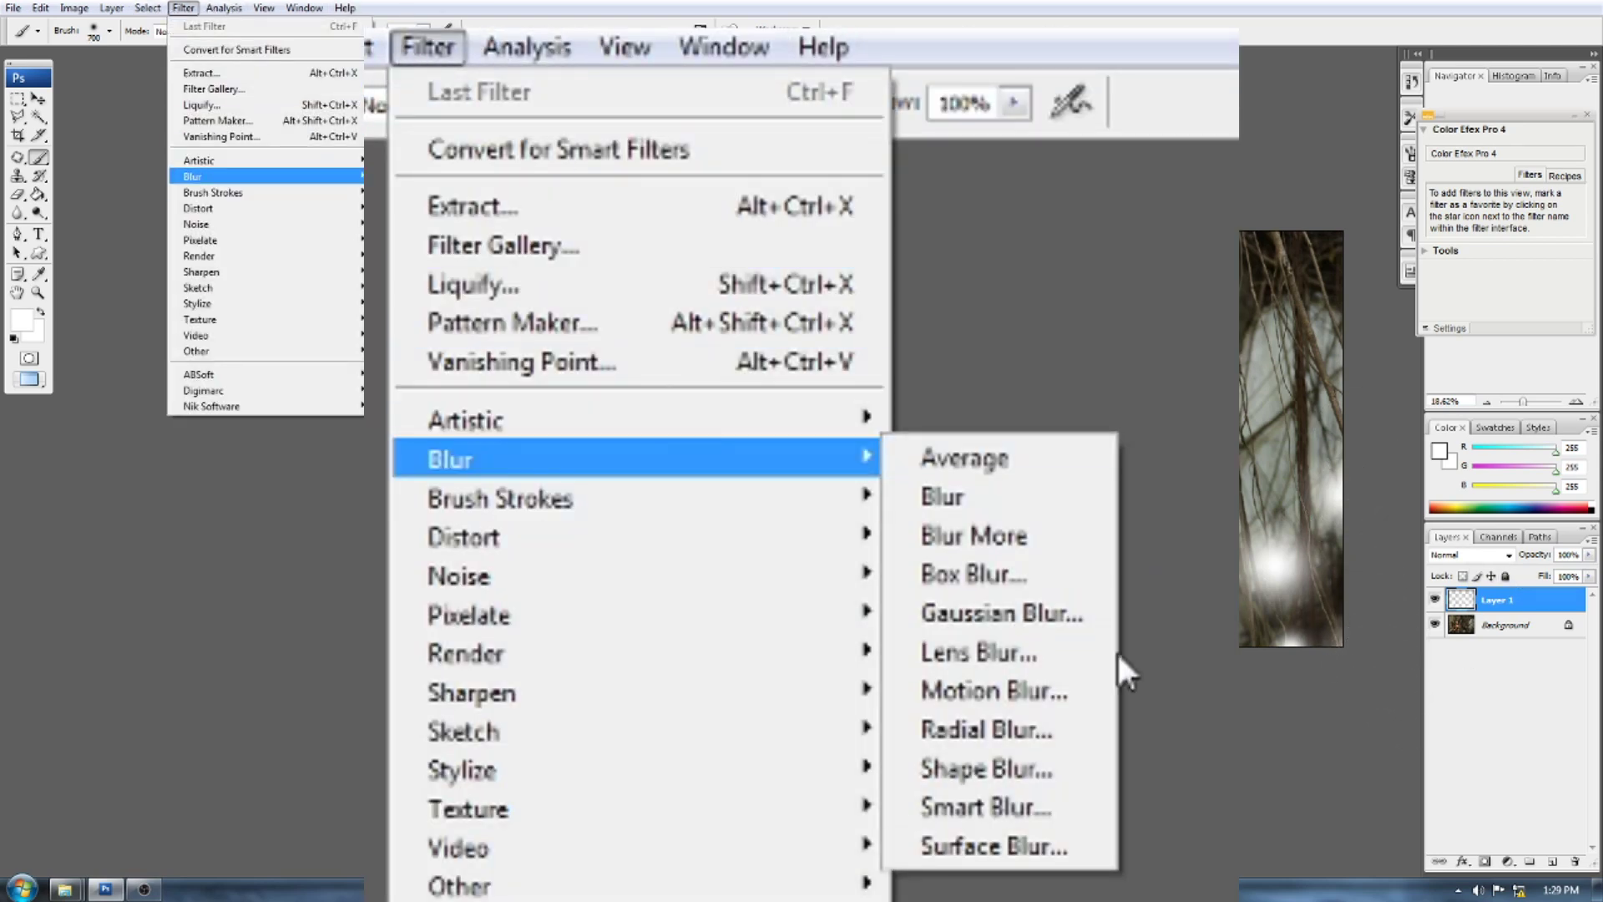
{"action": "left_click", "coordinate": [451, 269]}
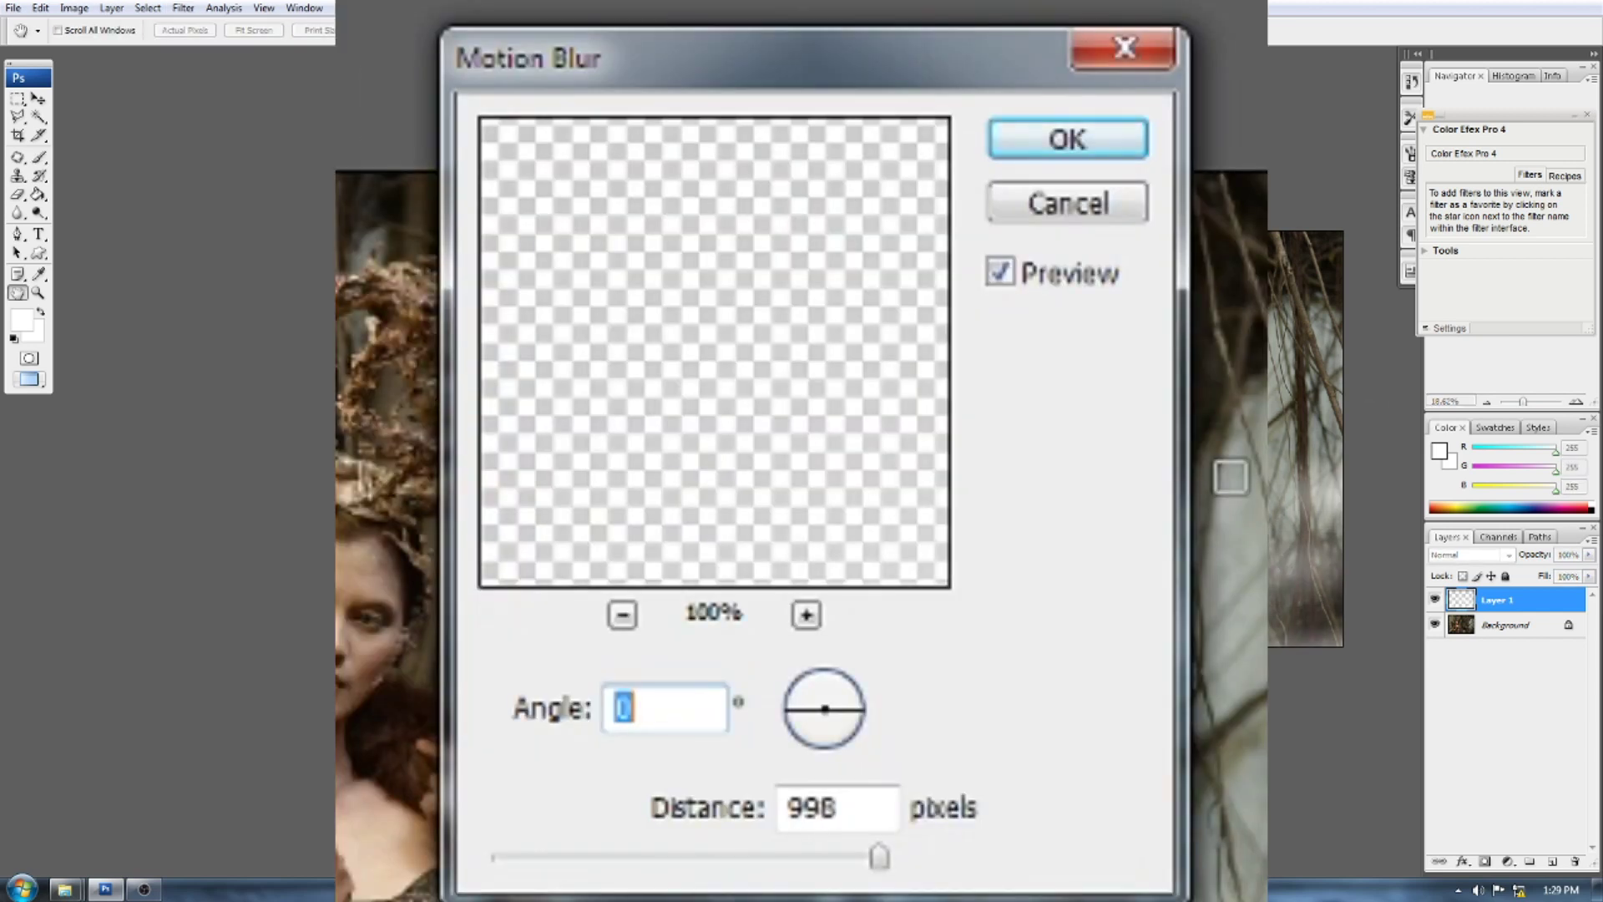
{"action": "left_click", "coordinate": [808, 854]}
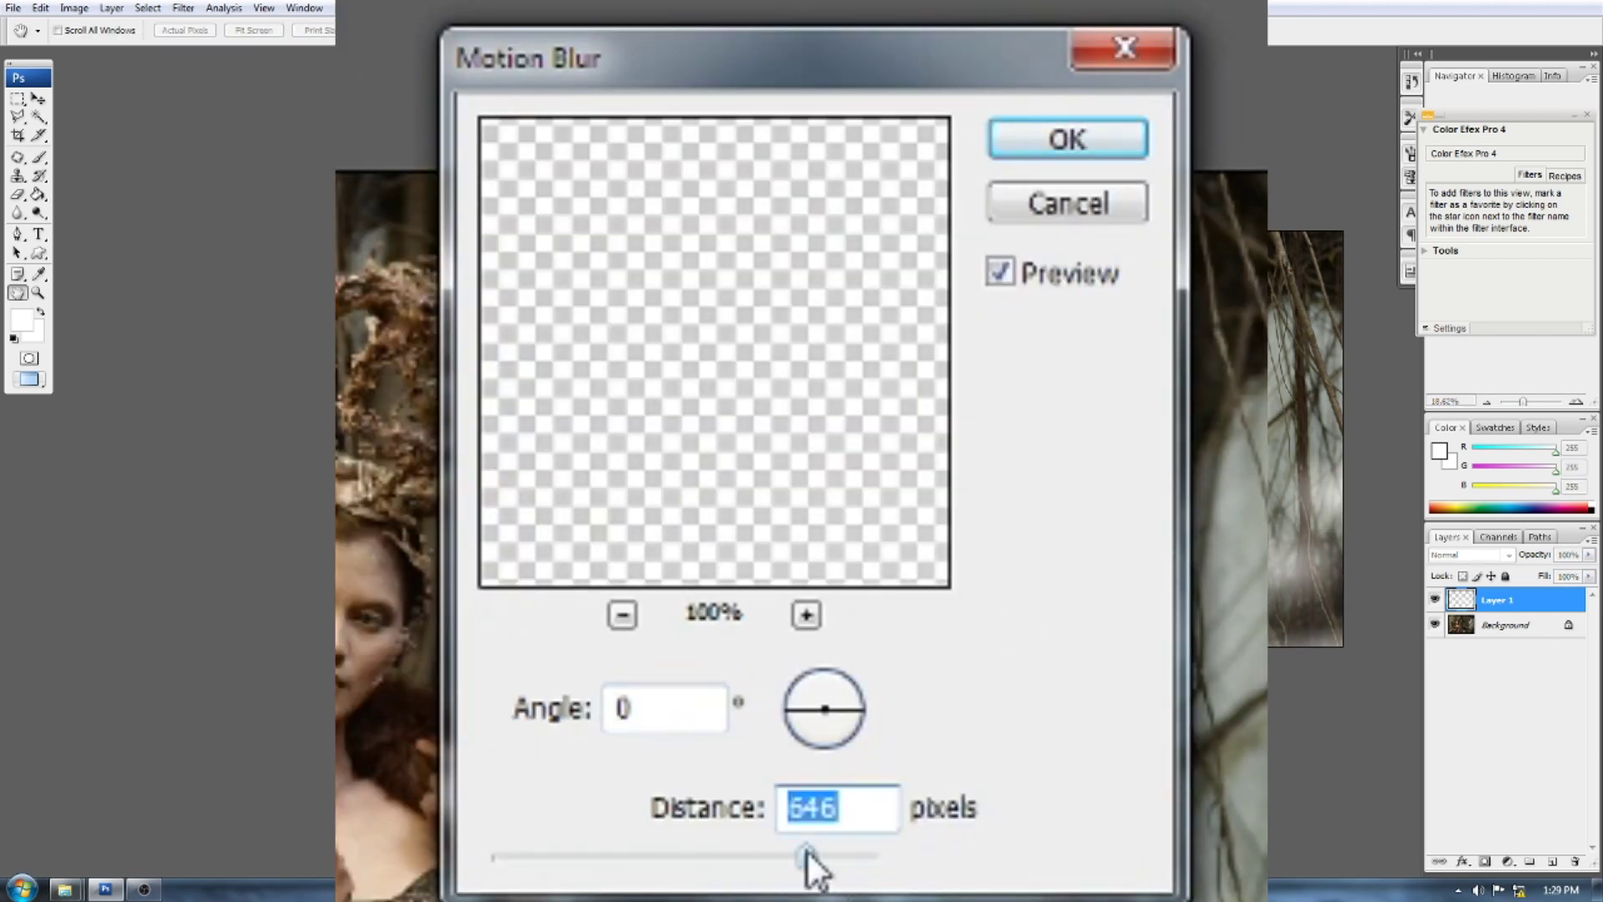
{"action": "left_click_drag", "start_coordinate": [807, 850], "coordinate": [906, 851]}
{"action": "left_click", "coordinate": [1077, 142]}
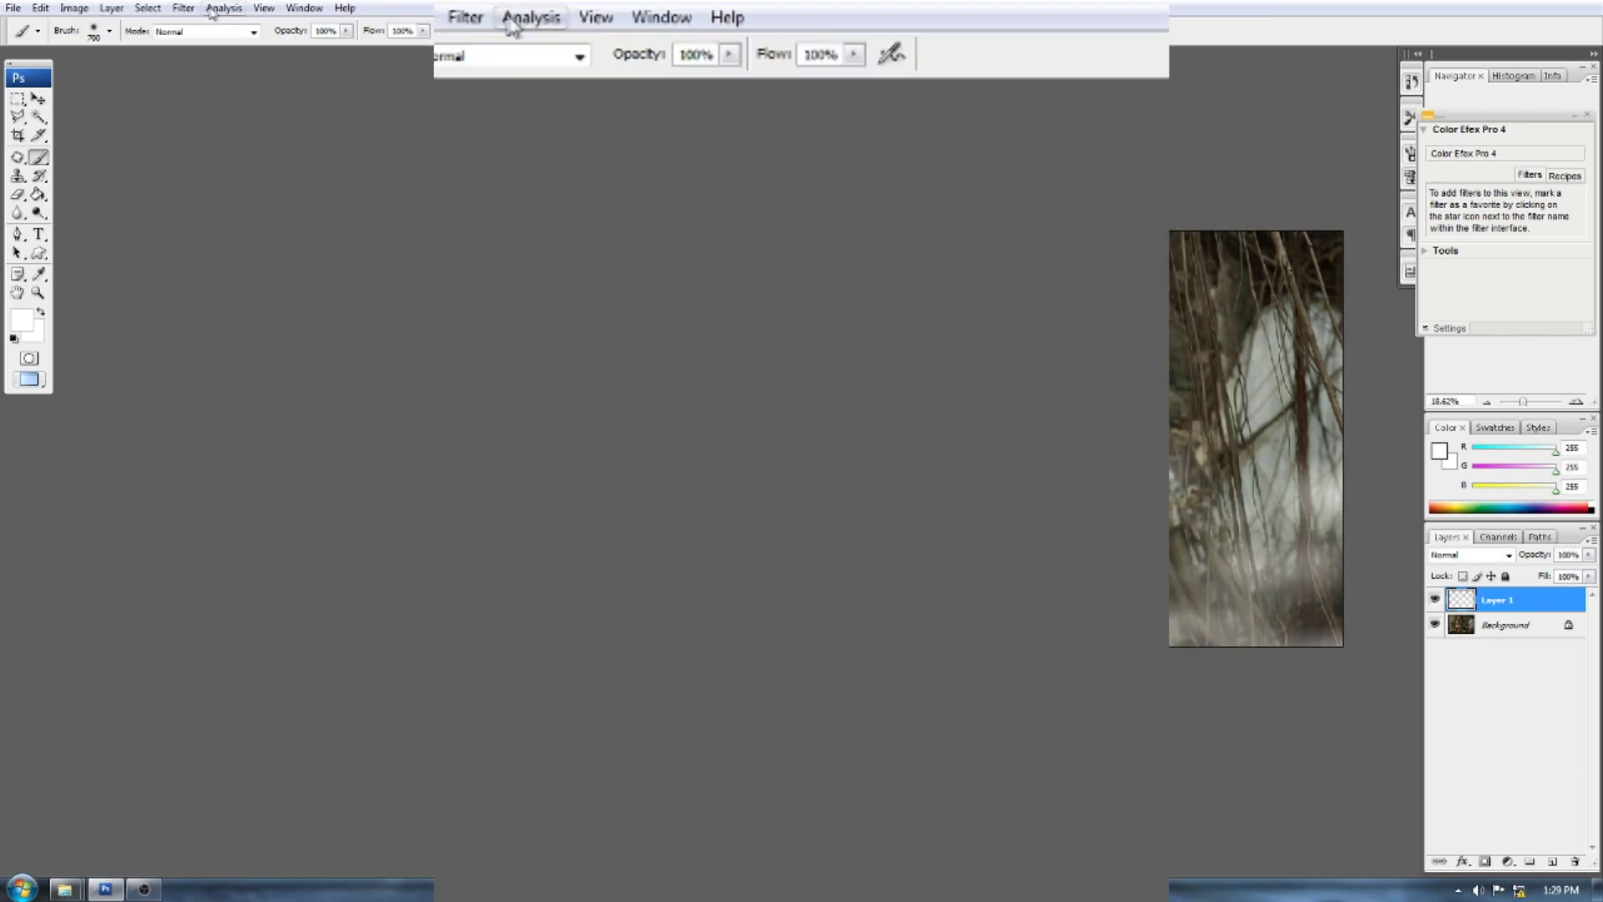
- Apply a Gaussian Blur with a 32.7 pixel radius to the fog on Layer 1
{"action": "left_click", "coordinate": [183, 8]}
{"action": "mouse_move", "coordinate": [633, 291]}
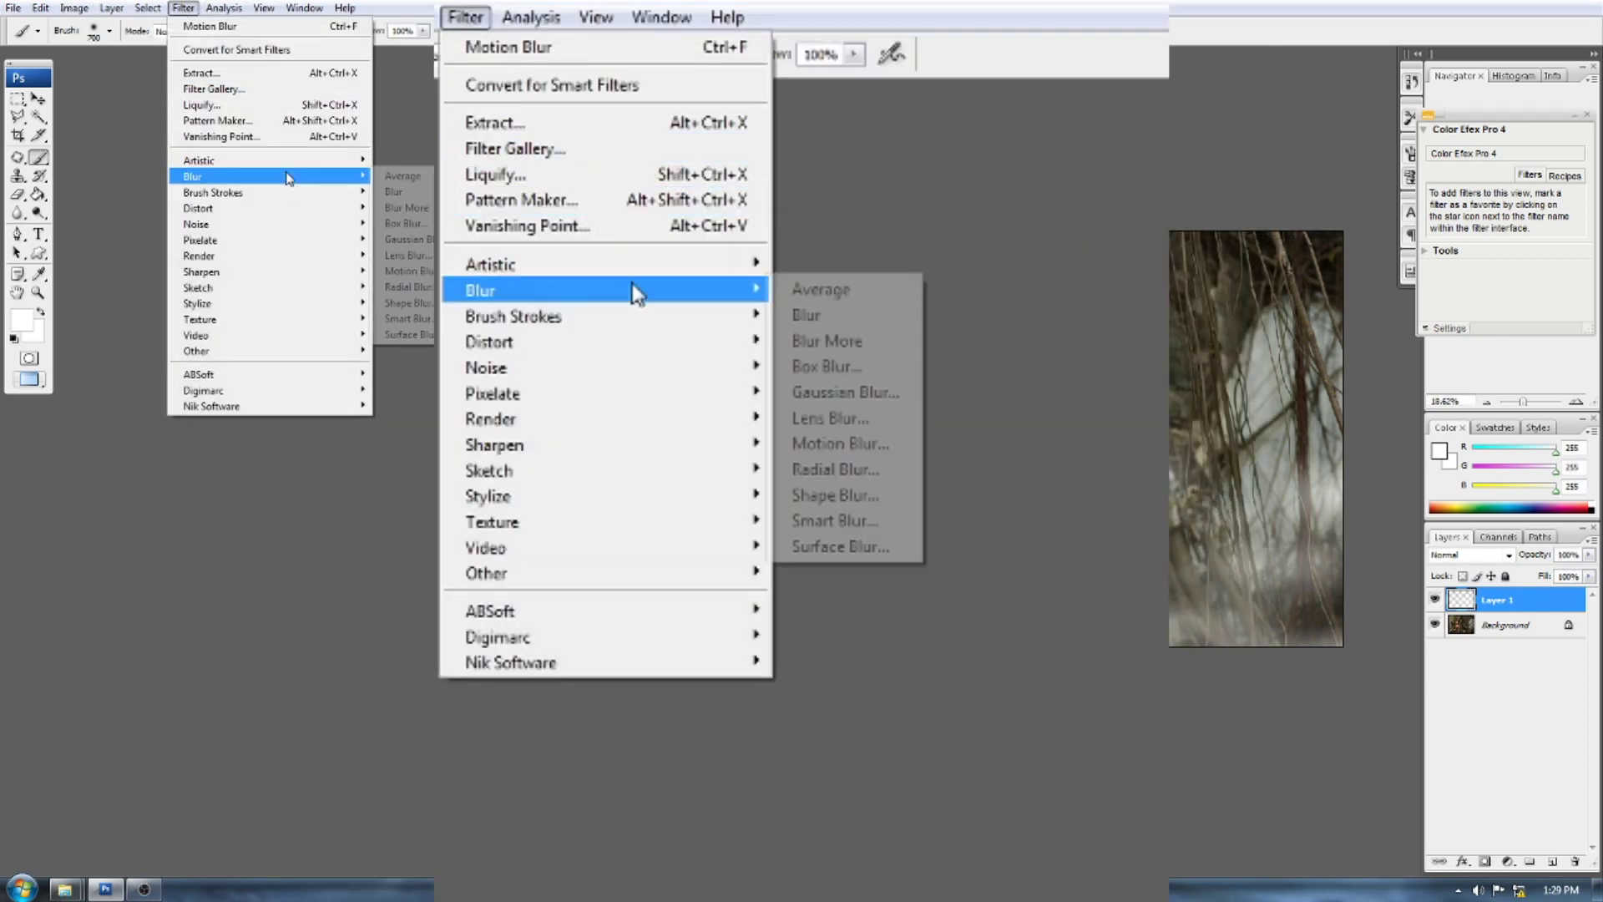
{"action": "left_click", "coordinate": [422, 242]}
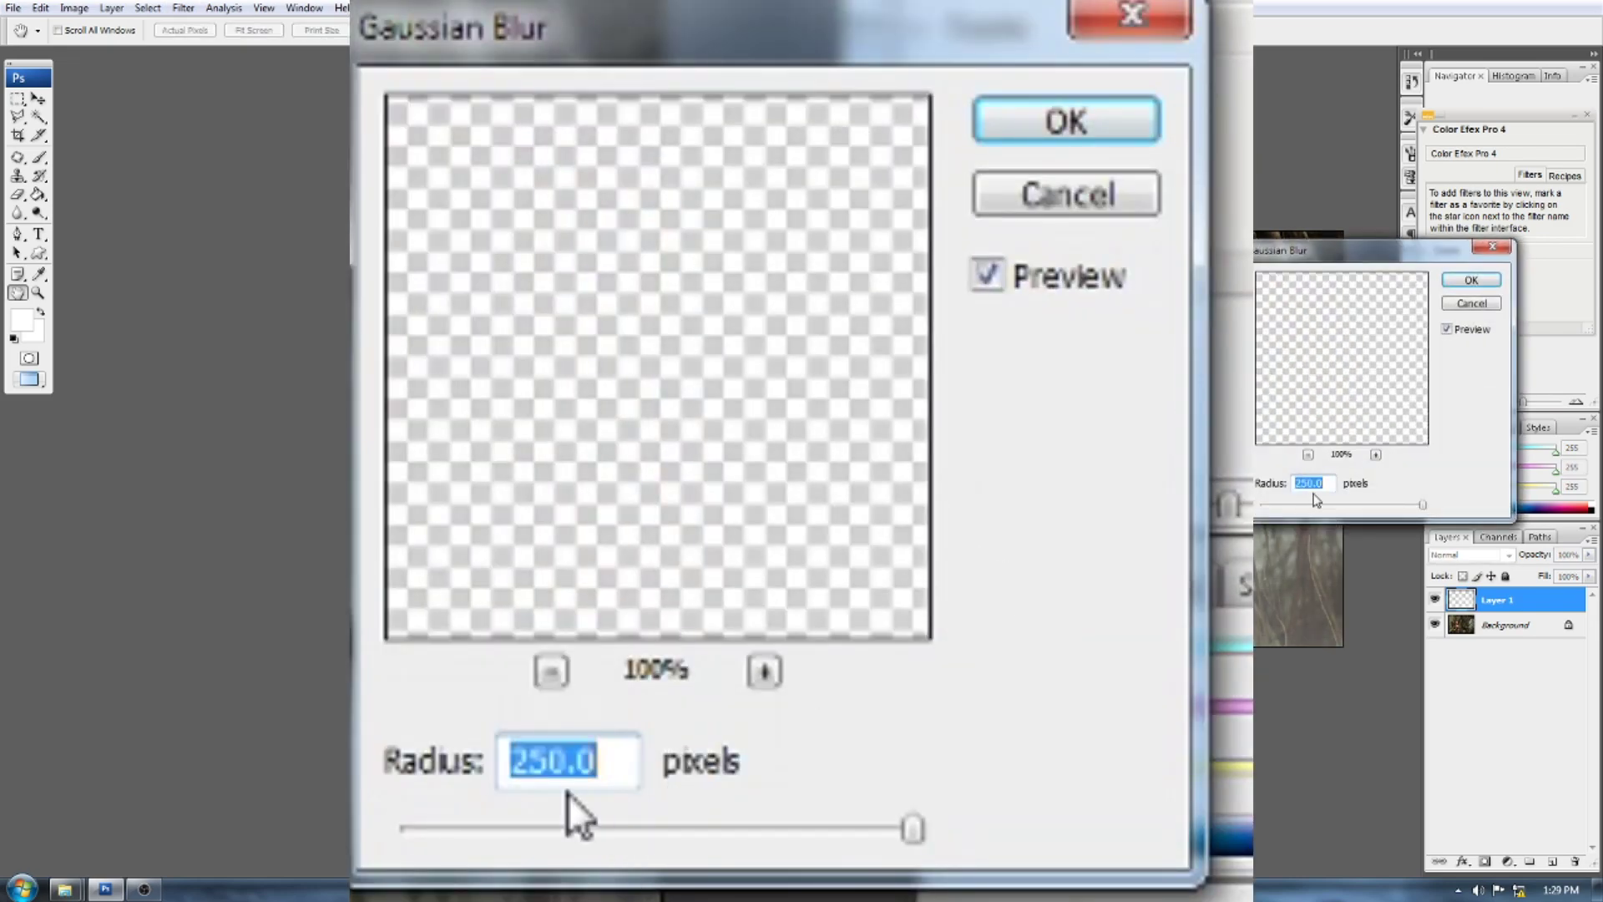
{"action": "left_click", "coordinate": [1309, 507]}
{"action": "left_click_drag", "start_coordinate": [1309, 506], "coordinate": [1349, 502]}
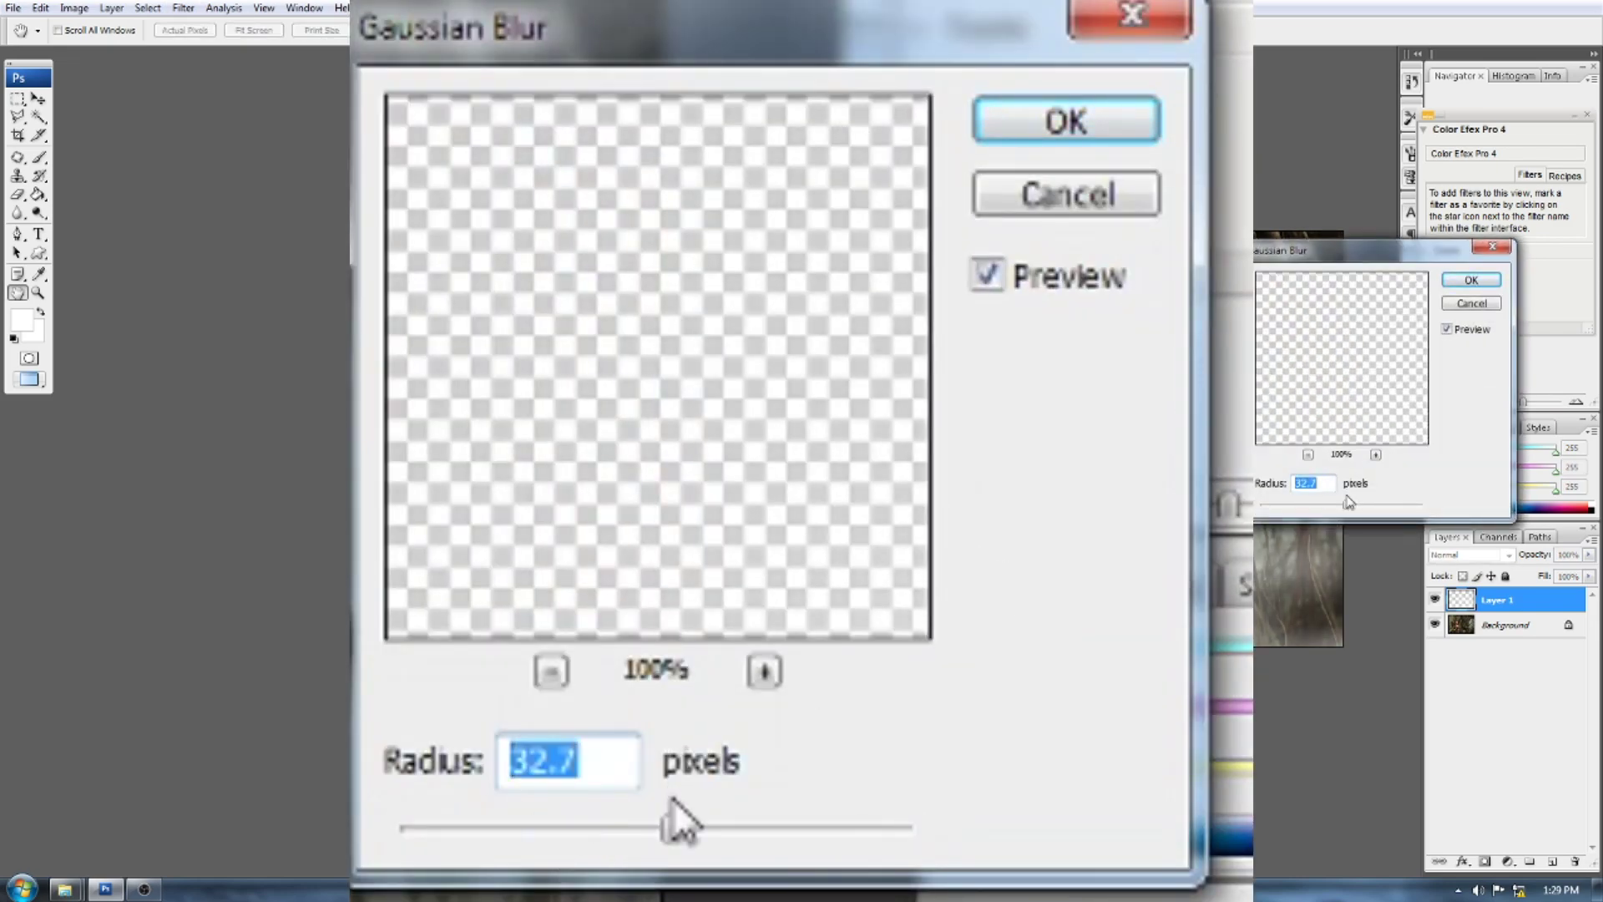
{"action": "left_click", "coordinate": [1464, 281]}
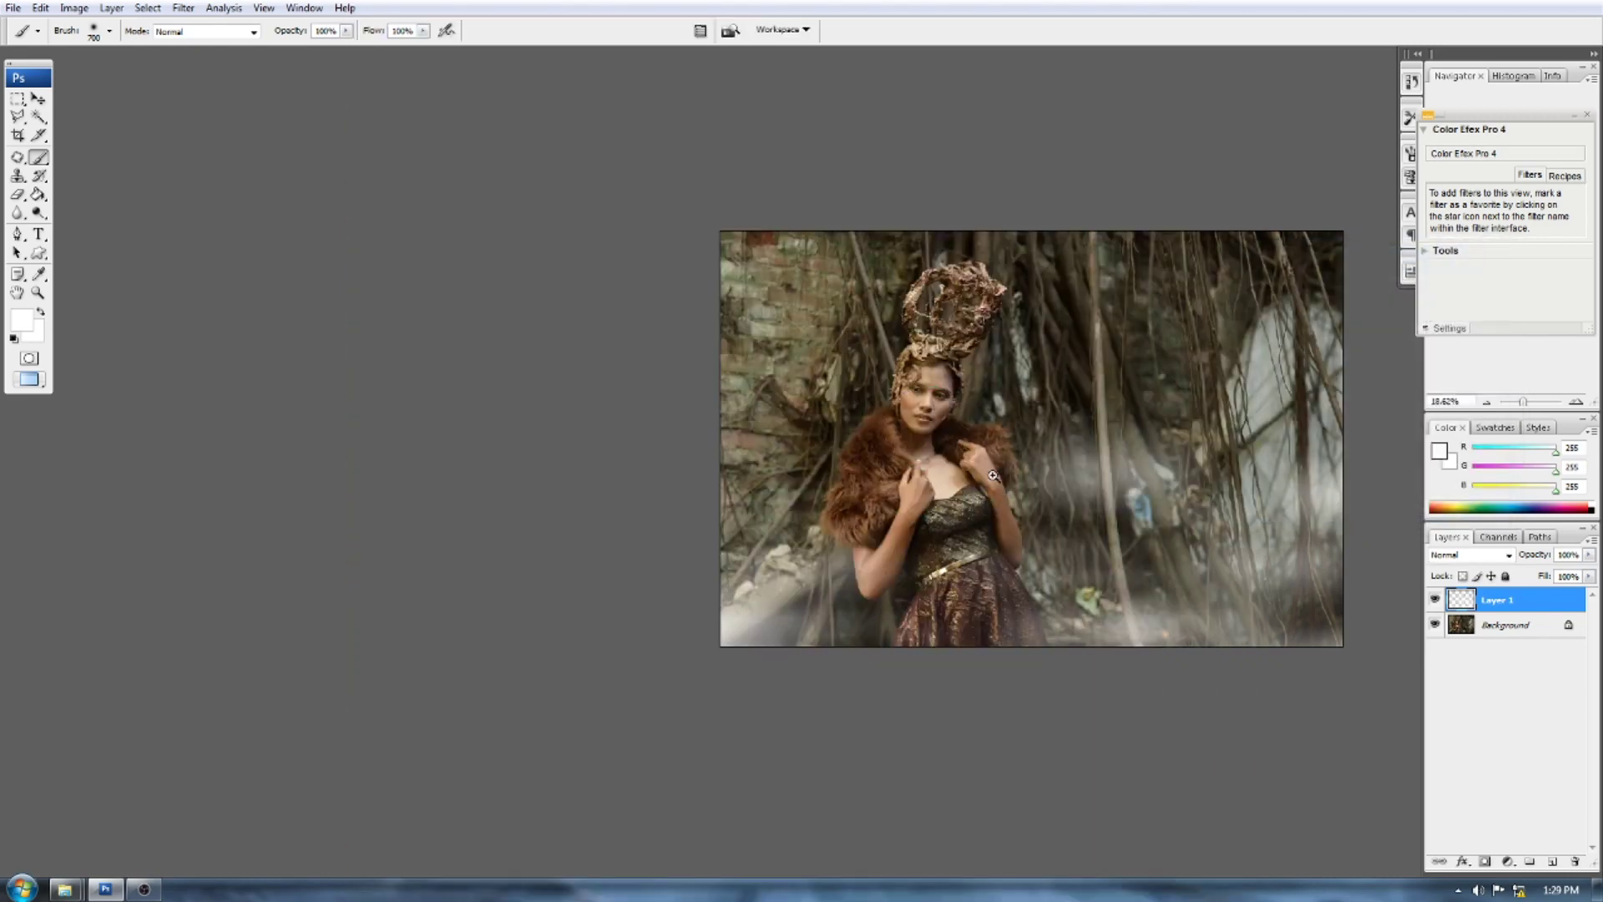
- Examine the fog effect and compare the photo with Layer 1 hidden and shown
{"action": "left_click", "coordinate": [993, 476], "text": "ctrl"}
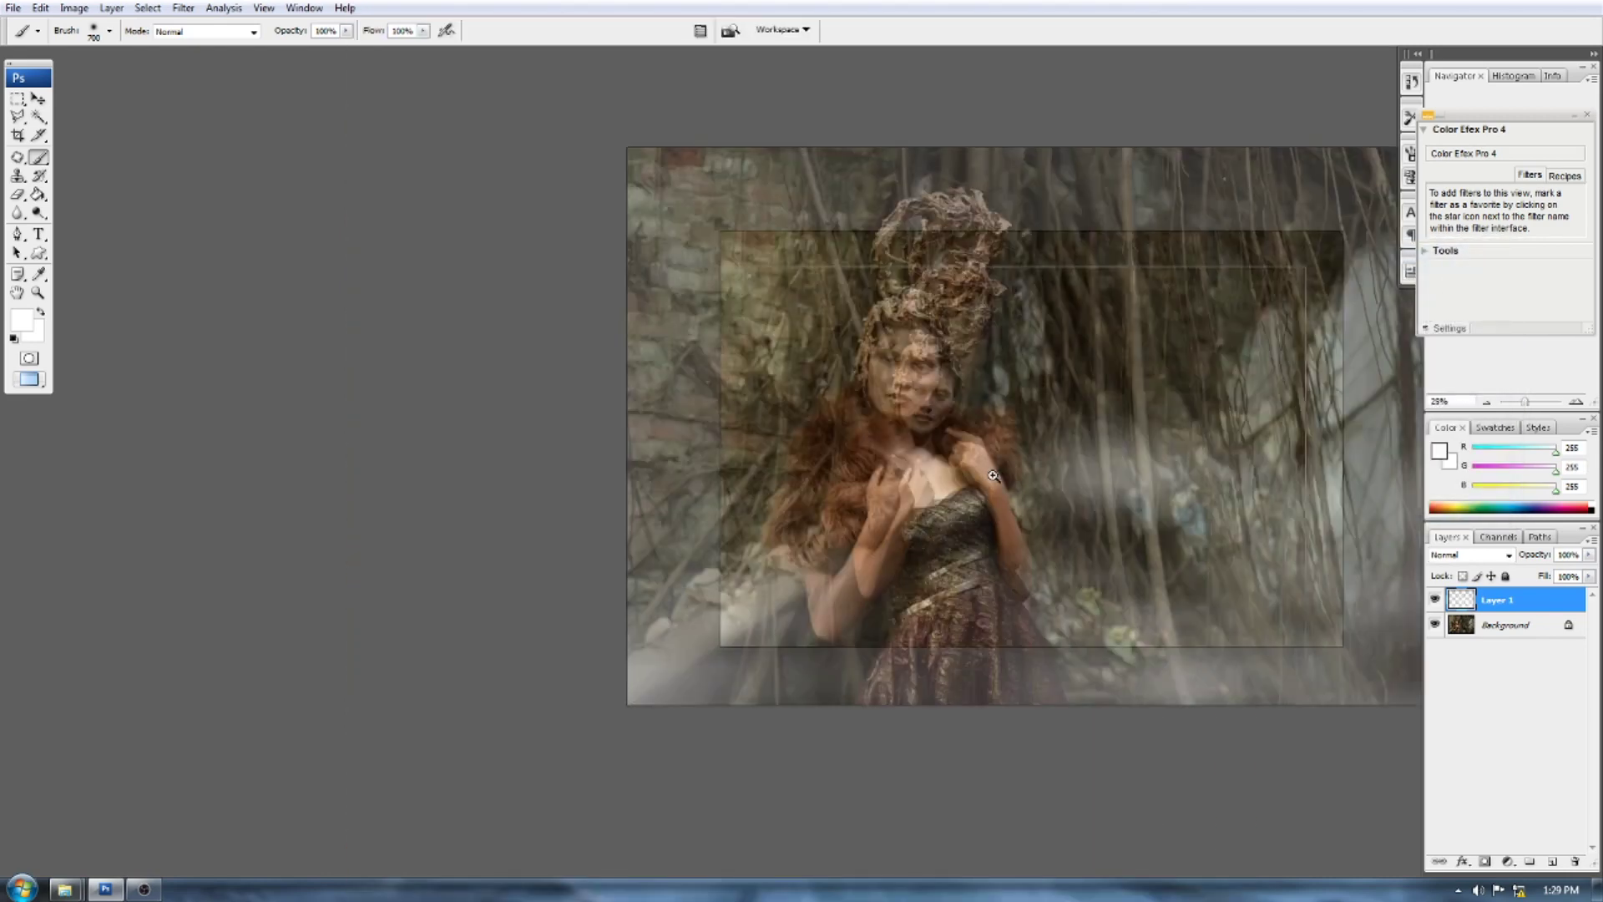
{"action": "left_click", "coordinate": [992, 476], "text": "ctrl"}
{"action": "left_click", "coordinate": [993, 476], "text": "alt"}
{"action": "left_click", "coordinate": [993, 476], "text": "alt"}
{"action": "left_click_drag", "start_coordinate": [1056, 503], "coordinate": [906, 501]}
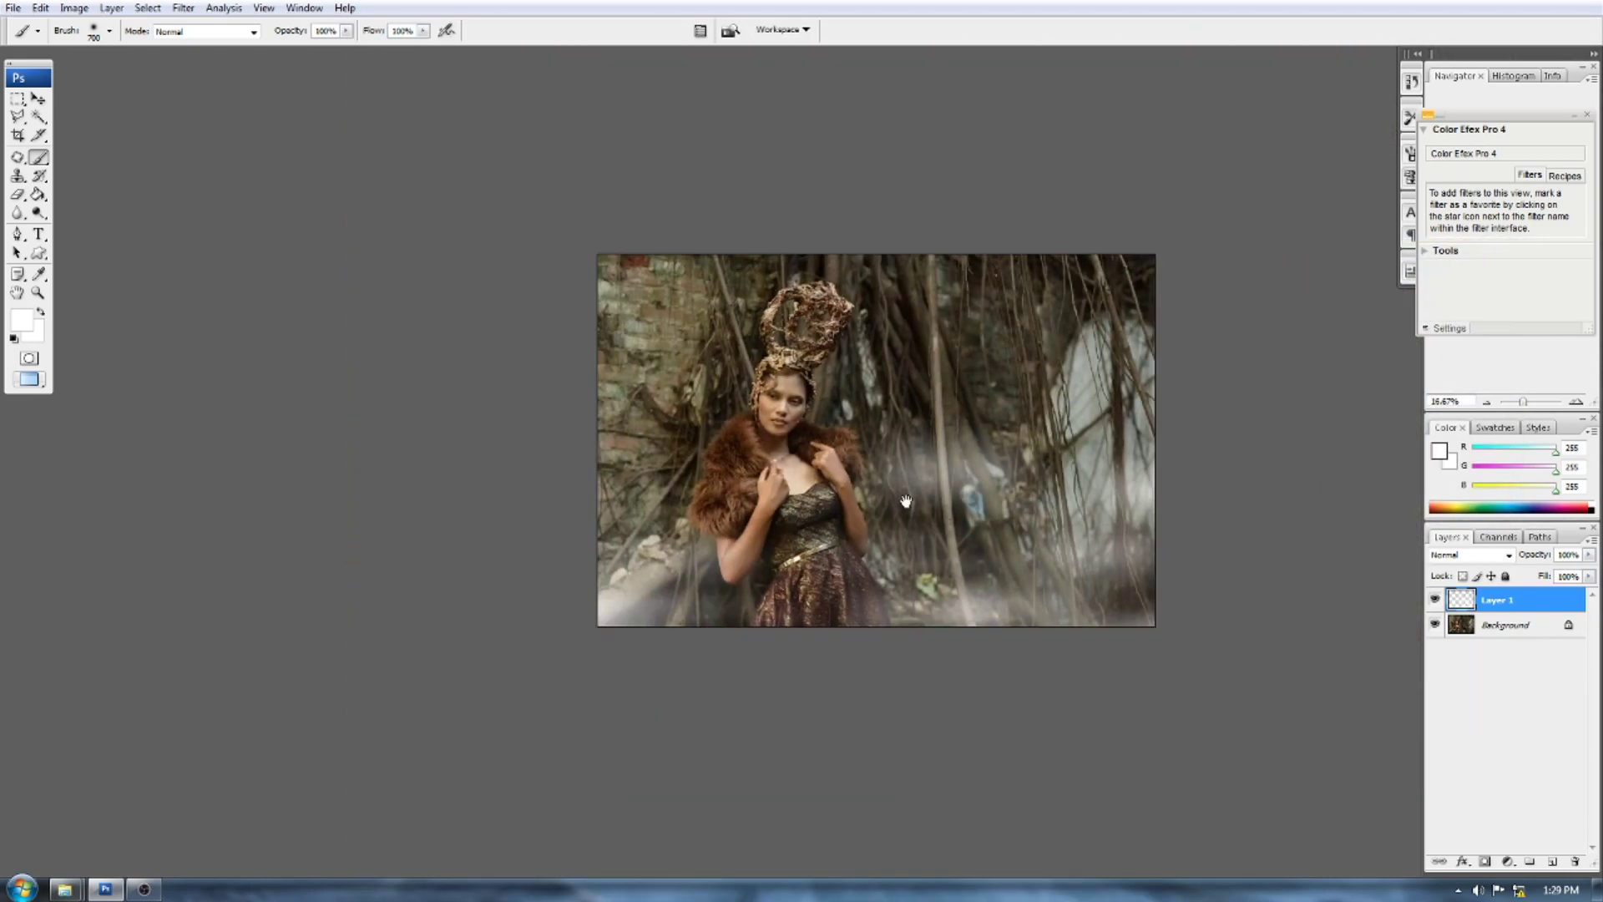
{"action": "left_click", "coordinate": [1436, 600]}
{"action": "left_click", "coordinate": [1435, 600]}
{"action": "key", "text": "ctrl+plus"}
- Add a black Solid Color fill layer above Layer 1 and set its opacity to 30%
{"action": "left_click", "coordinate": [1507, 861]}
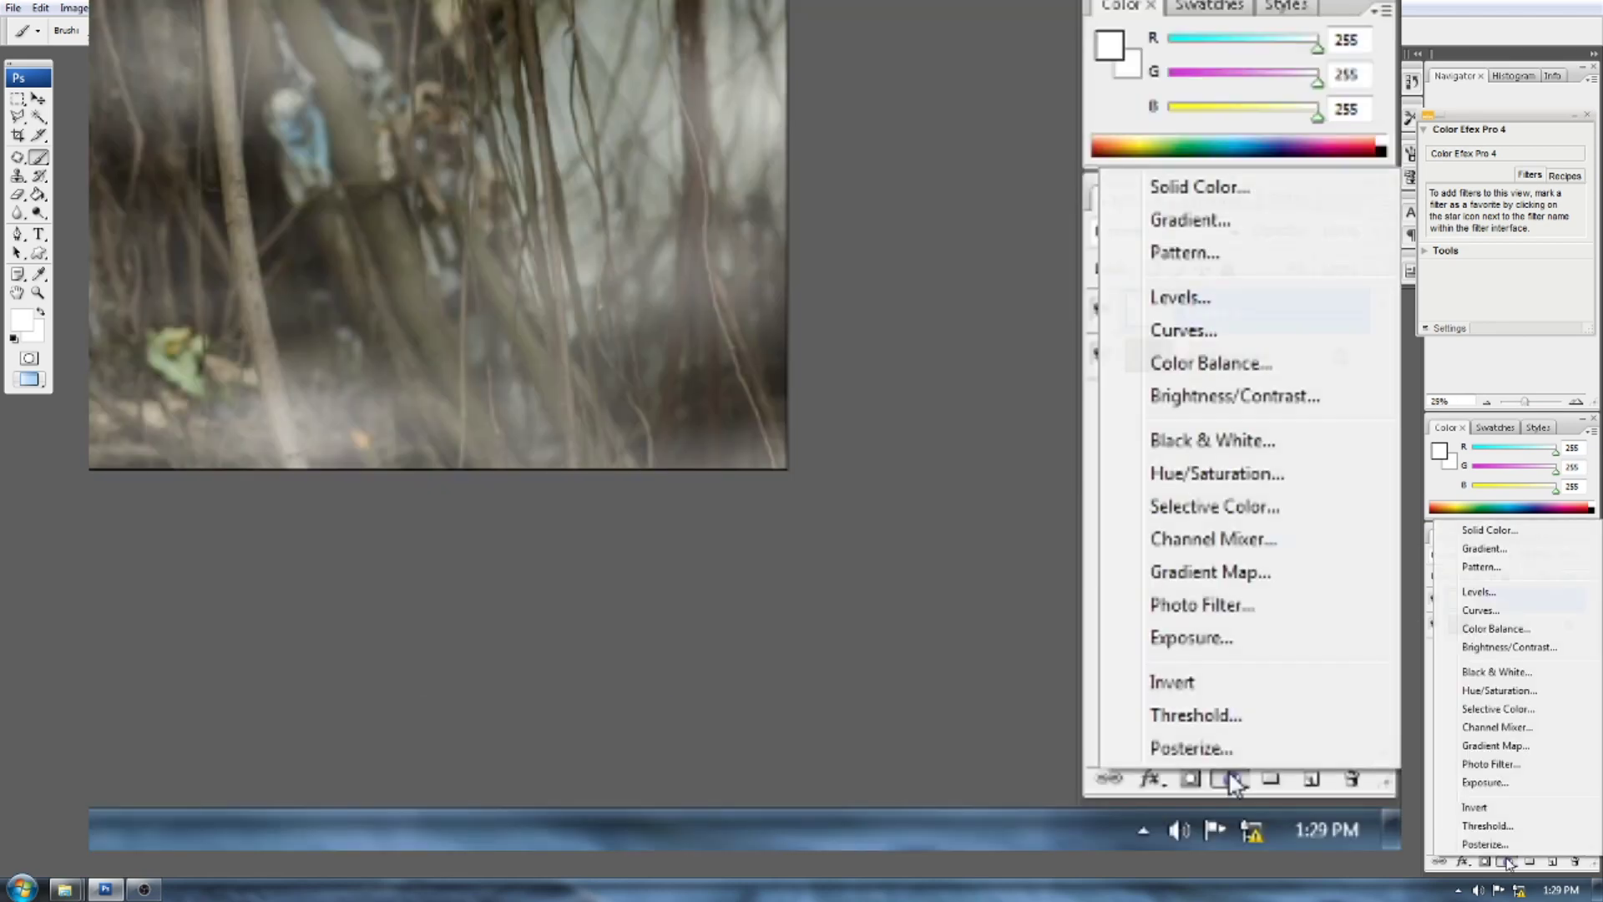
{"action": "left_click", "coordinate": [1470, 528]}
{"action": "left_click_drag", "start_coordinate": [276, 676], "coordinate": [231, 733]}
{"action": "left_click", "coordinate": [919, 328]}
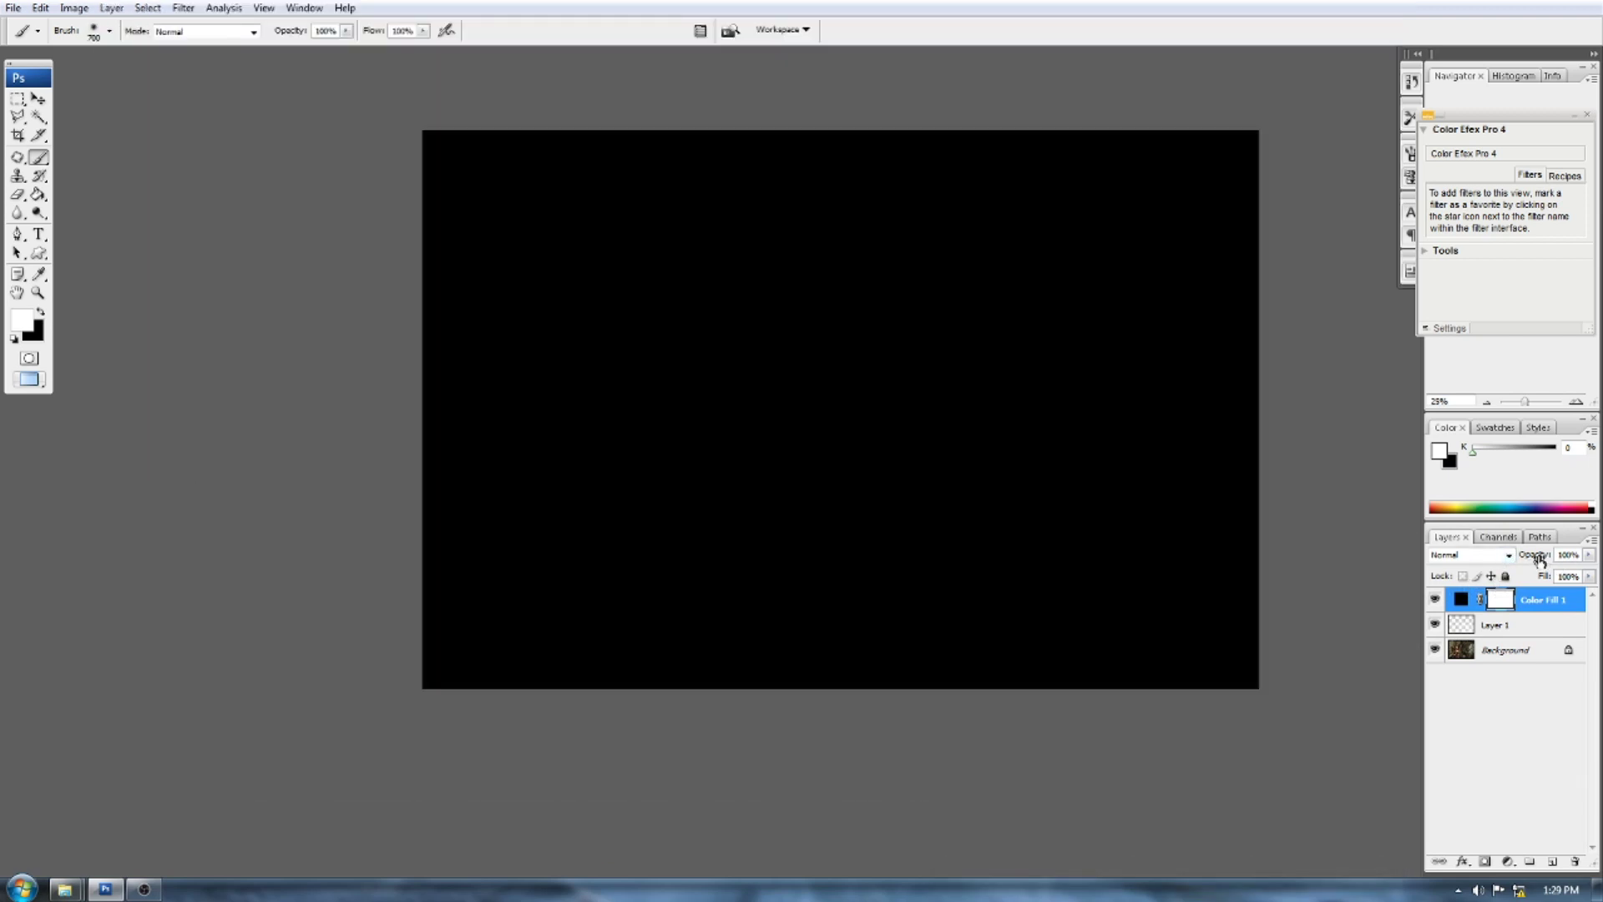
{"action": "left_click_drag", "start_coordinate": [1541, 559], "coordinate": [1468, 561]}
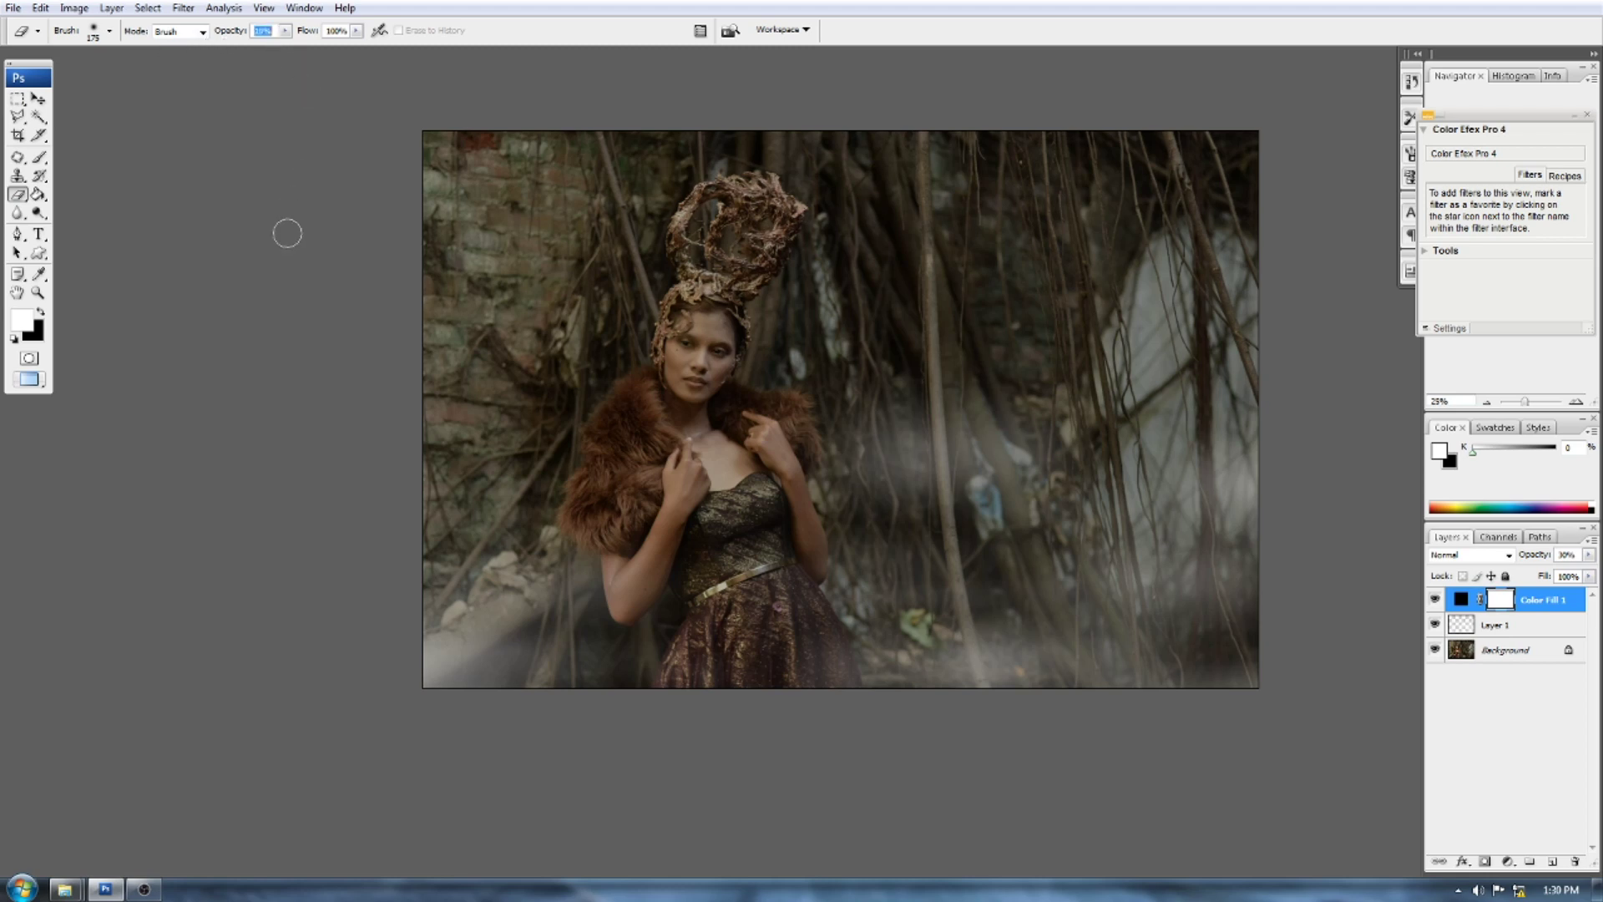
- Erase the black fill's mask around the model with a soft 2500 px Eraser at 15% opacity
{"action": "right_click", "coordinate": [870, 314]}
{"action": "left_click_drag", "start_coordinate": [1054, 136], "coordinate": [1091, 136]}
{"action": "left_click", "coordinate": [686, 359]}
{"action": "left_click", "coordinate": [789, 367]}
{"action": "left_click", "coordinate": [777, 372]}
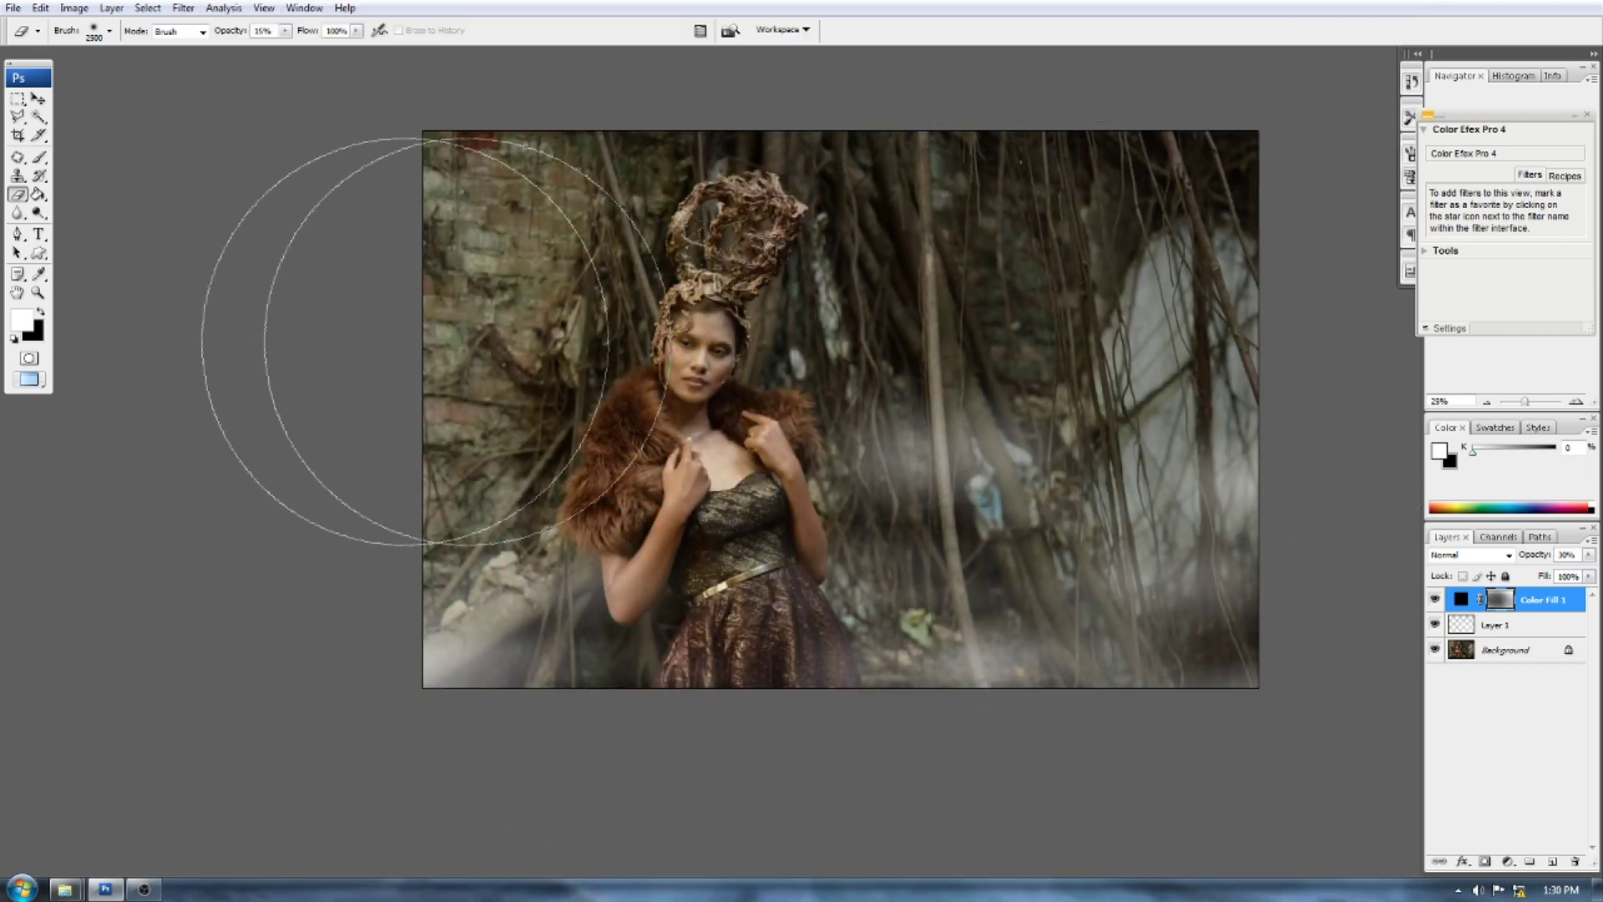
- Compare the photo with the black fill hidden and shown, and reduce the Eraser to 2200 px for refining the mask
{"action": "left_click", "coordinate": [1436, 600]}
{"action": "left_click", "coordinate": [1435, 599]}
{"action": "key", "text": "bracketleft"}
{"action": "key", "text": "bracketleft"}
{"action": "key", "text": "bracketleft"}
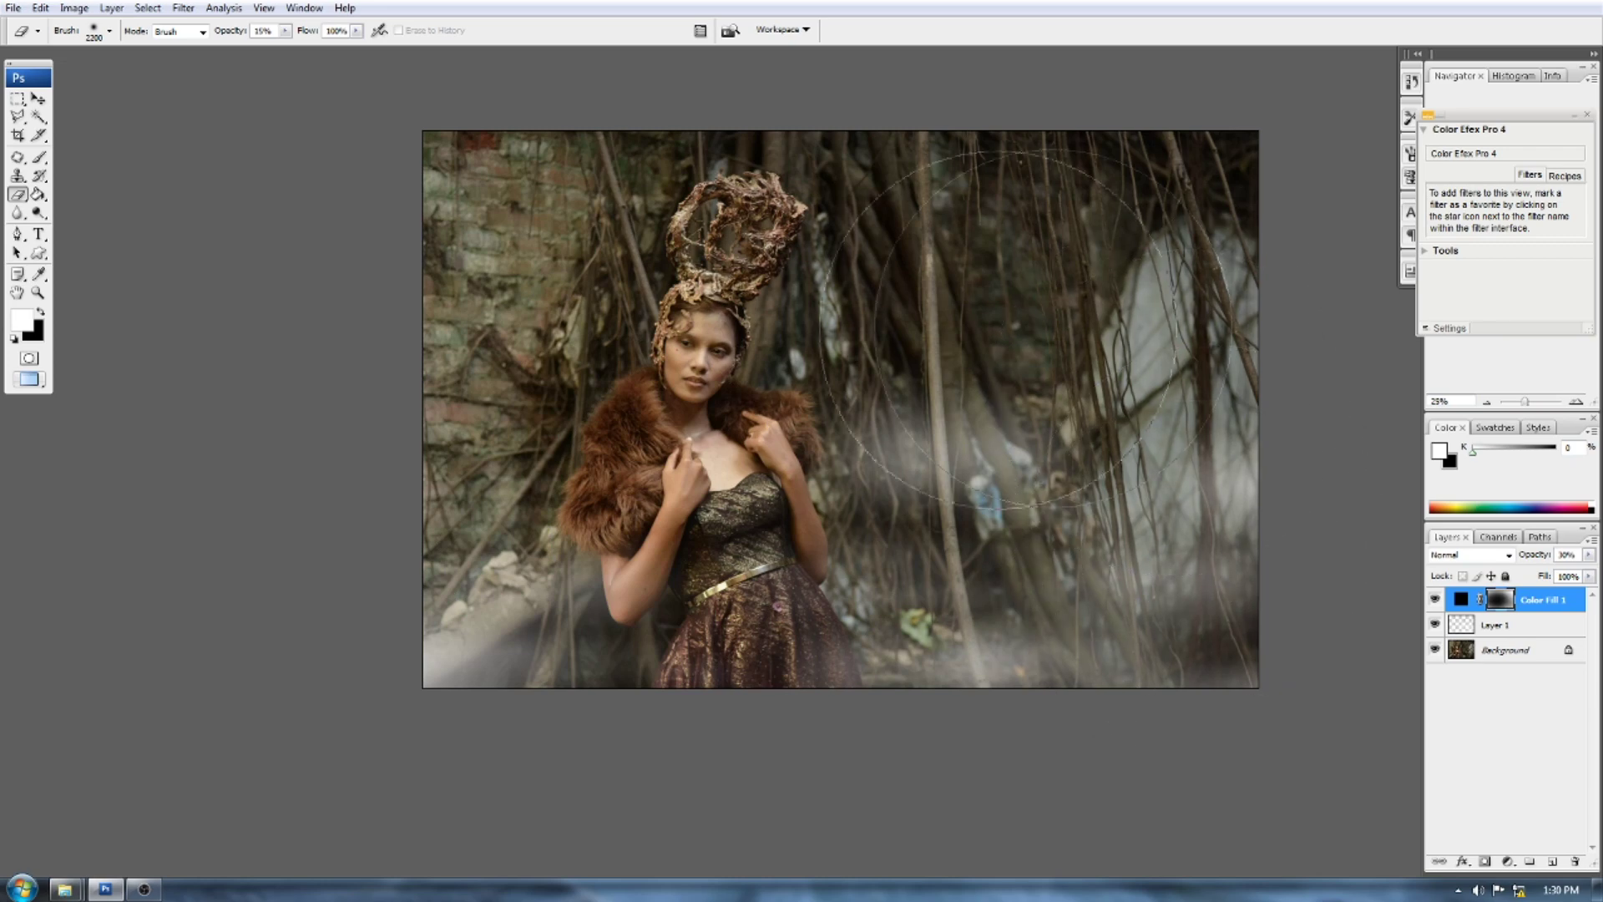
- Duplicate the Background layer beneath the fog layer
{"action": "scroll", "coordinate": [728, 421], "scroll_direction": "down", "scroll_amount": 3}
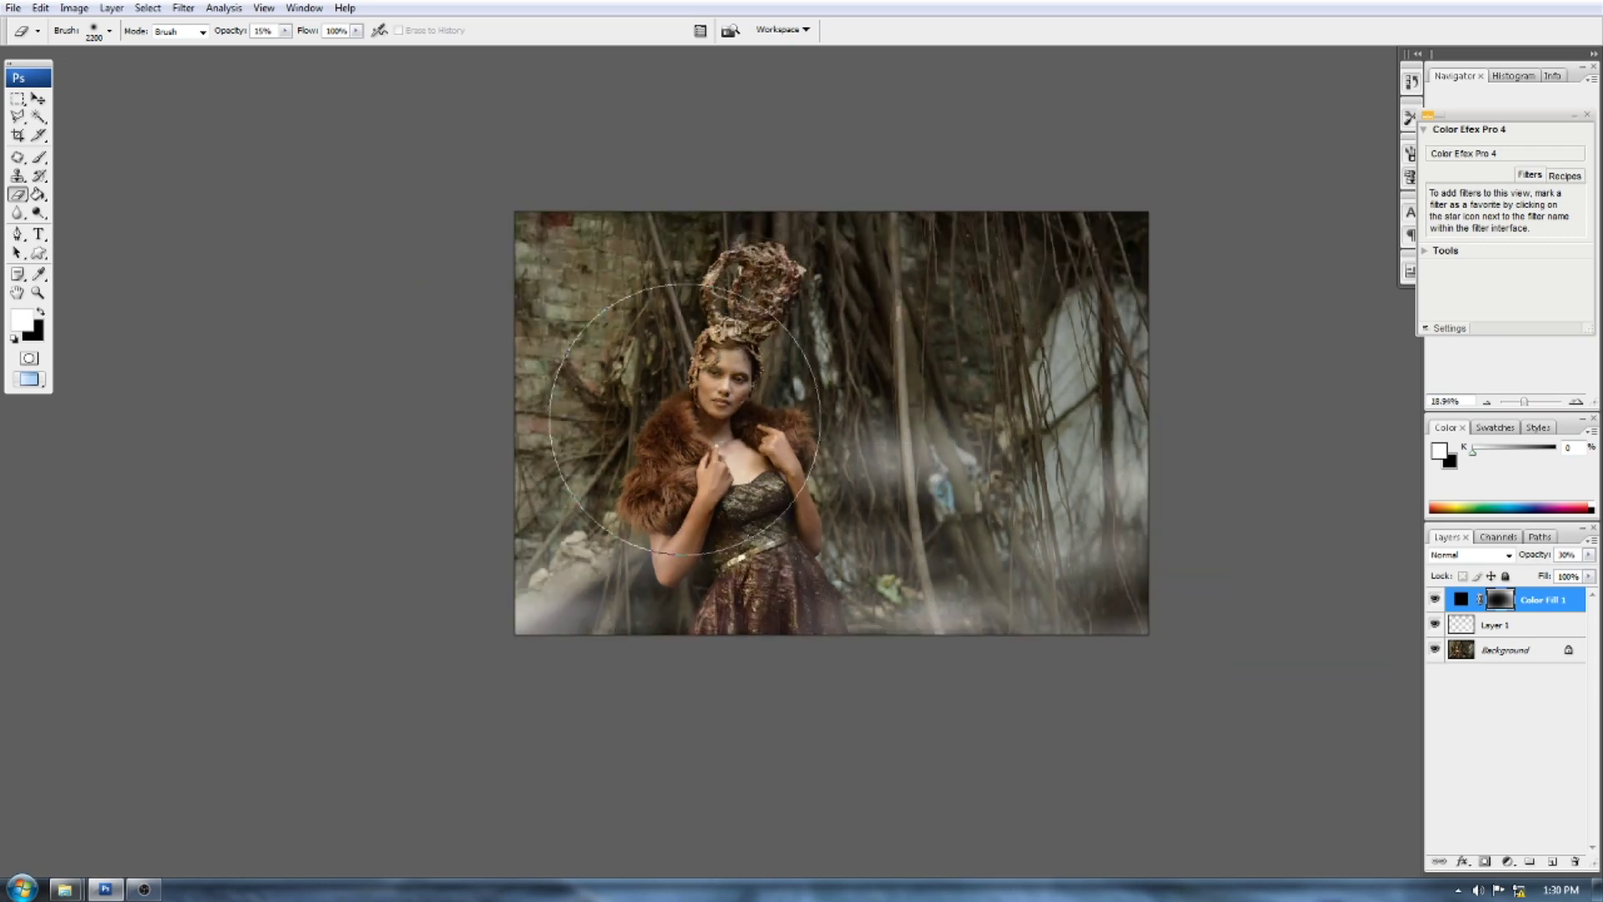
{"action": "left_click", "coordinate": [1527, 660]}
{"action": "left_click_drag", "start_coordinate": [1526, 658], "coordinate": [1526, 663]}
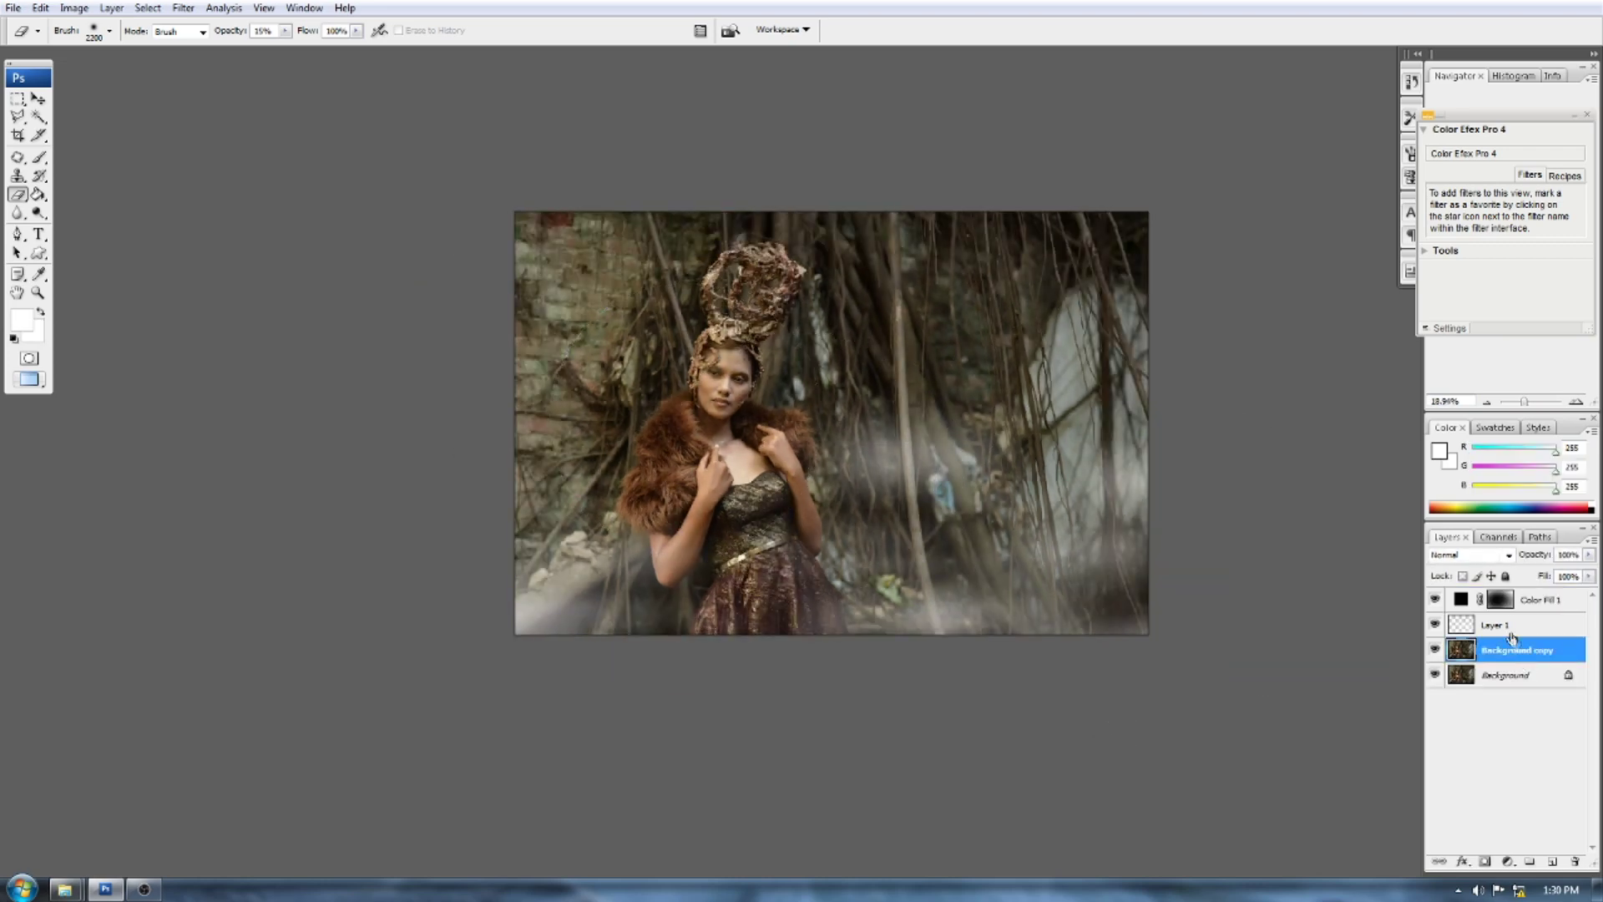
- Apply a Gaussian Blur of about 3 pixels to the Background copy and set its blend mode to Darken
{"action": "scroll", "coordinate": [1504, 658], "scroll_direction": "up", "scroll_amount": 3}
{"action": "scroll", "coordinate": [1496, 655], "scroll_direction": "down", "scroll_amount": 1}
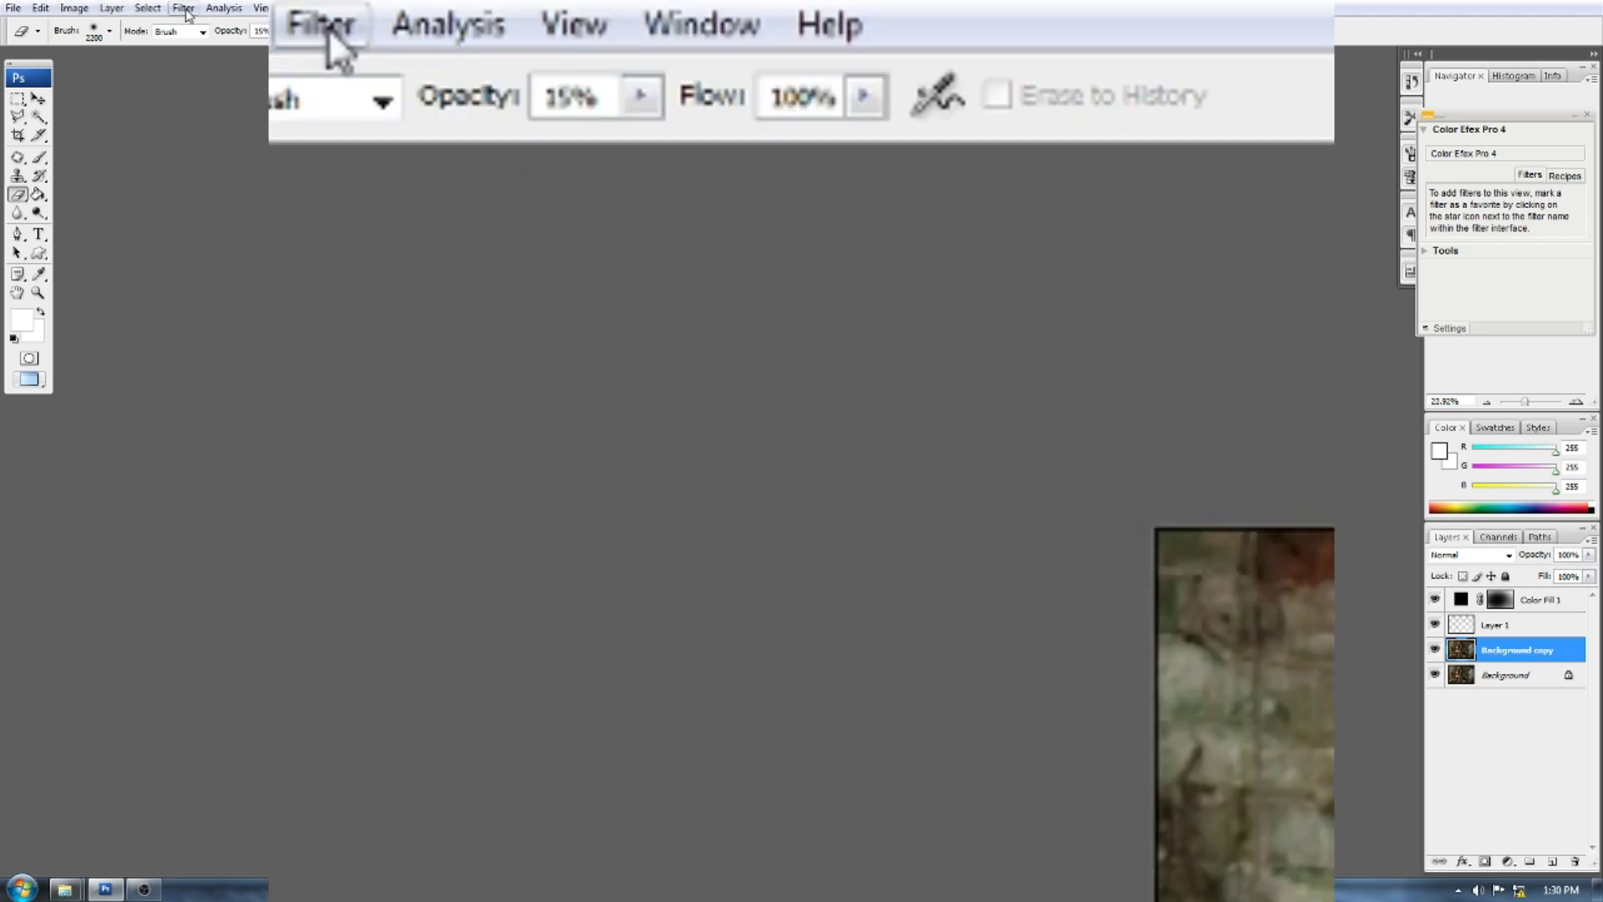
{"action": "left_click", "coordinate": [186, 10]}
{"action": "mouse_move", "coordinate": [302, 177]}
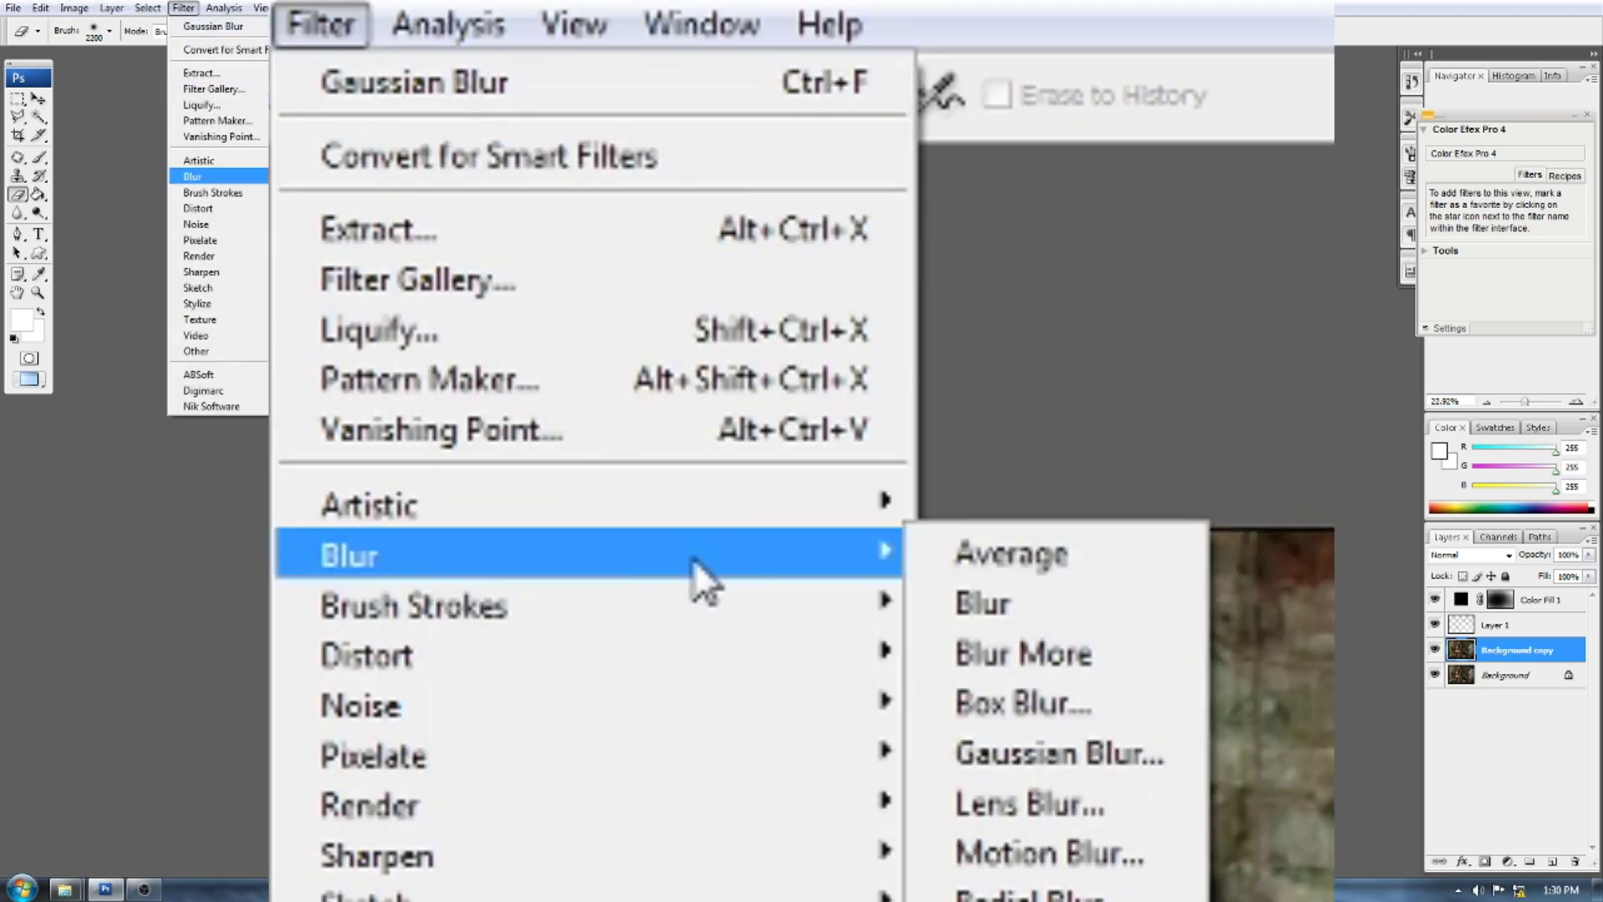
{"action": "left_click", "coordinate": [1015, 749]}
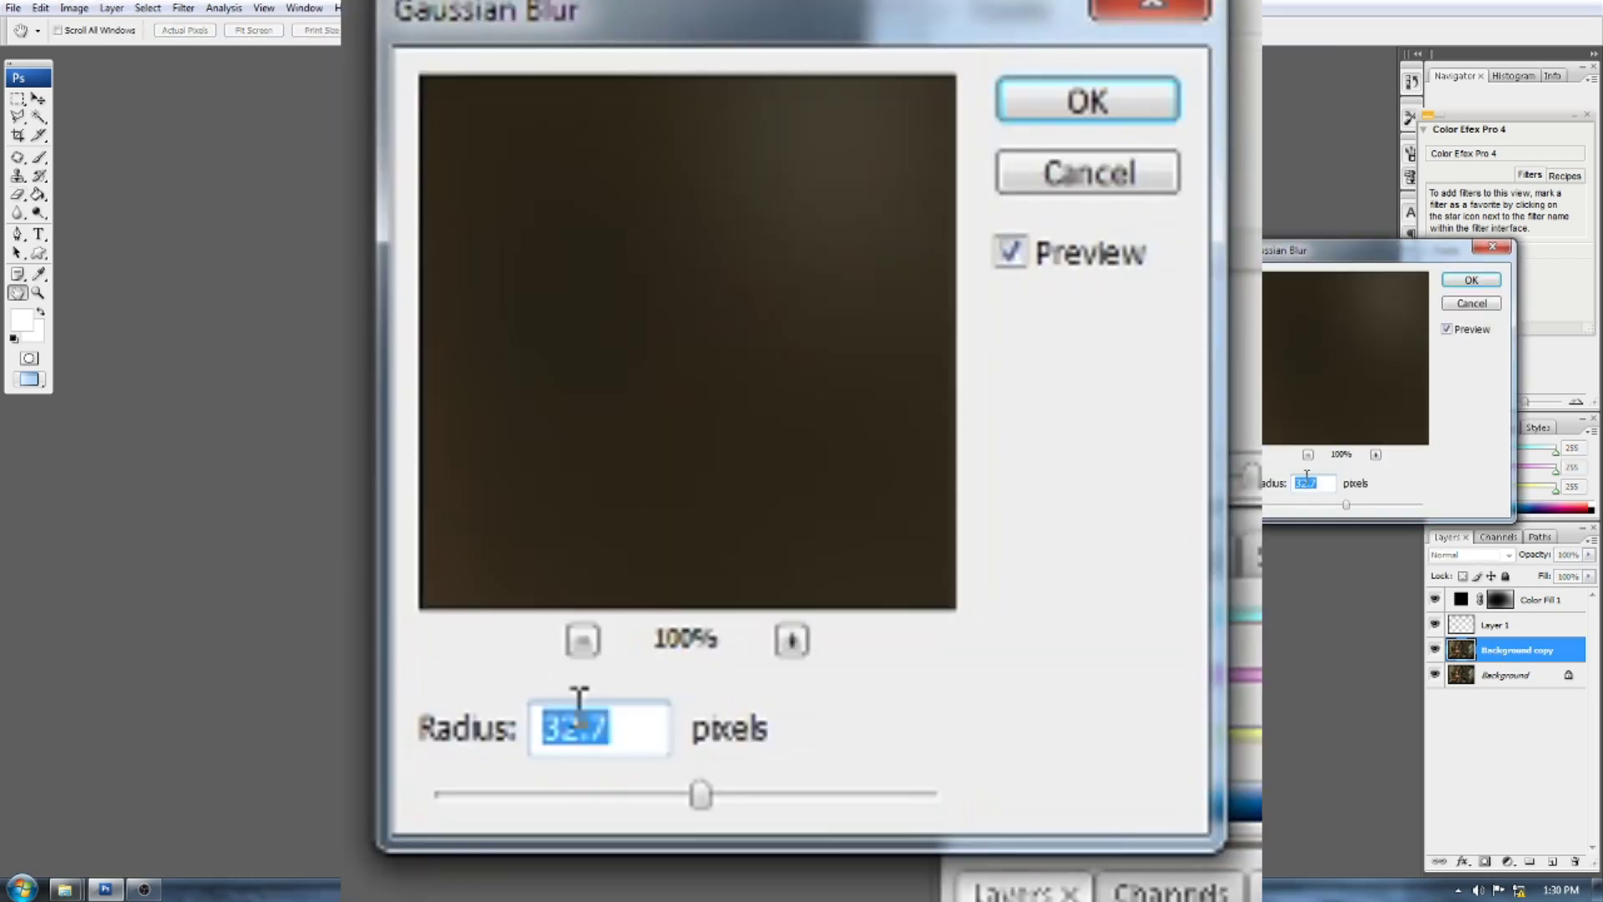
{"action": "left_click_drag", "start_coordinate": [1277, 506], "coordinate": [1298, 506]}
{"action": "key", "text": "Down"}
{"action": "key", "text": "Down"}
{"action": "key", "text": "Down"}
{"action": "key", "text": "Down"}
{"action": "key", "text": "Down"}
{"action": "key", "text": "Down"}
{"action": "key", "text": "Down"}
{"action": "key", "text": "Down"}
{"action": "key", "text": "Down"}
{"action": "key", "text": "Down"}
{"action": "key", "text": "Down"}
{"action": "key", "text": "Down"}
{"action": "key", "text": "Down"}
{"action": "key", "text": "Down"}
{"action": "key", "text": "Down"}
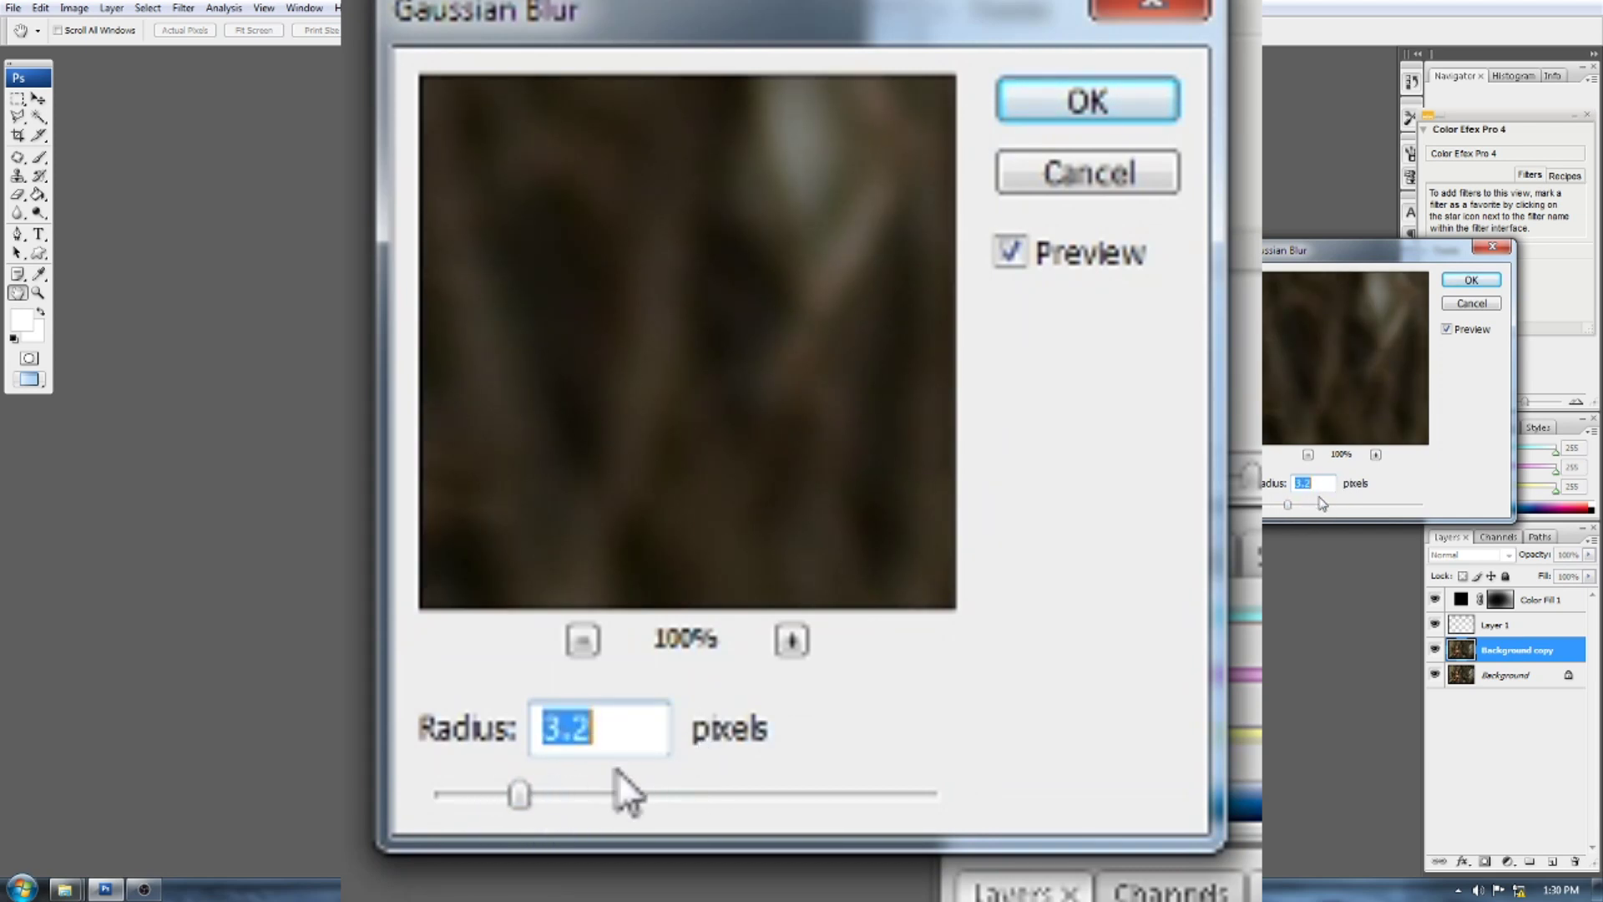
{"action": "key", "text": "Up"}
{"action": "key", "text": "Up"}
{"action": "key", "text": "Return"}
{"action": "key", "text": "e"}
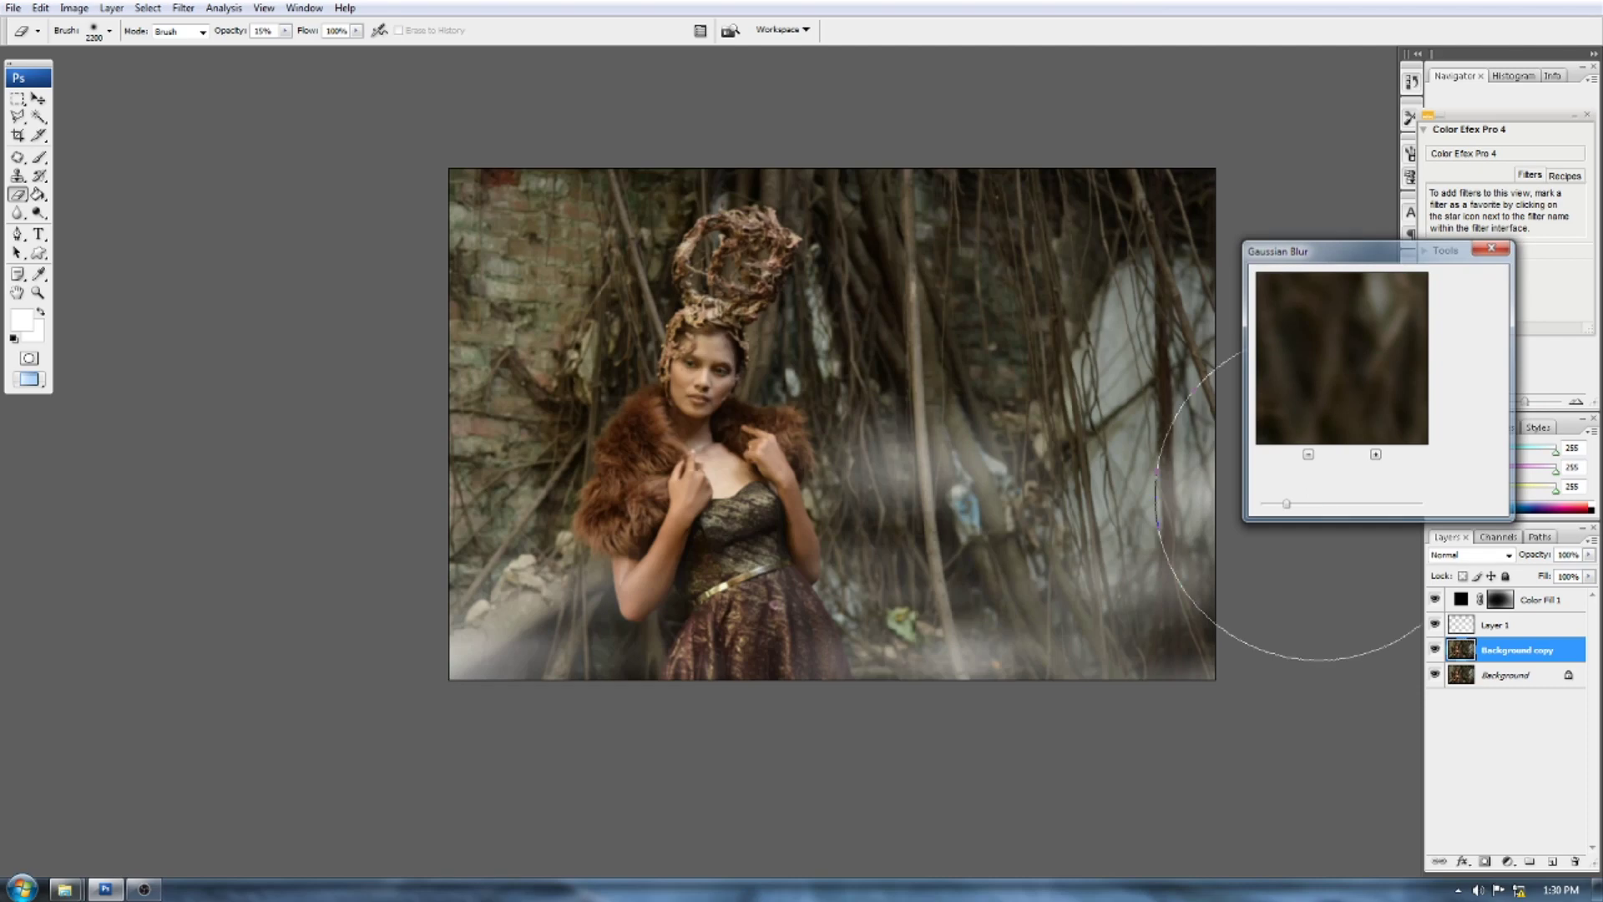
{"action": "left_click", "coordinate": [1488, 556]}
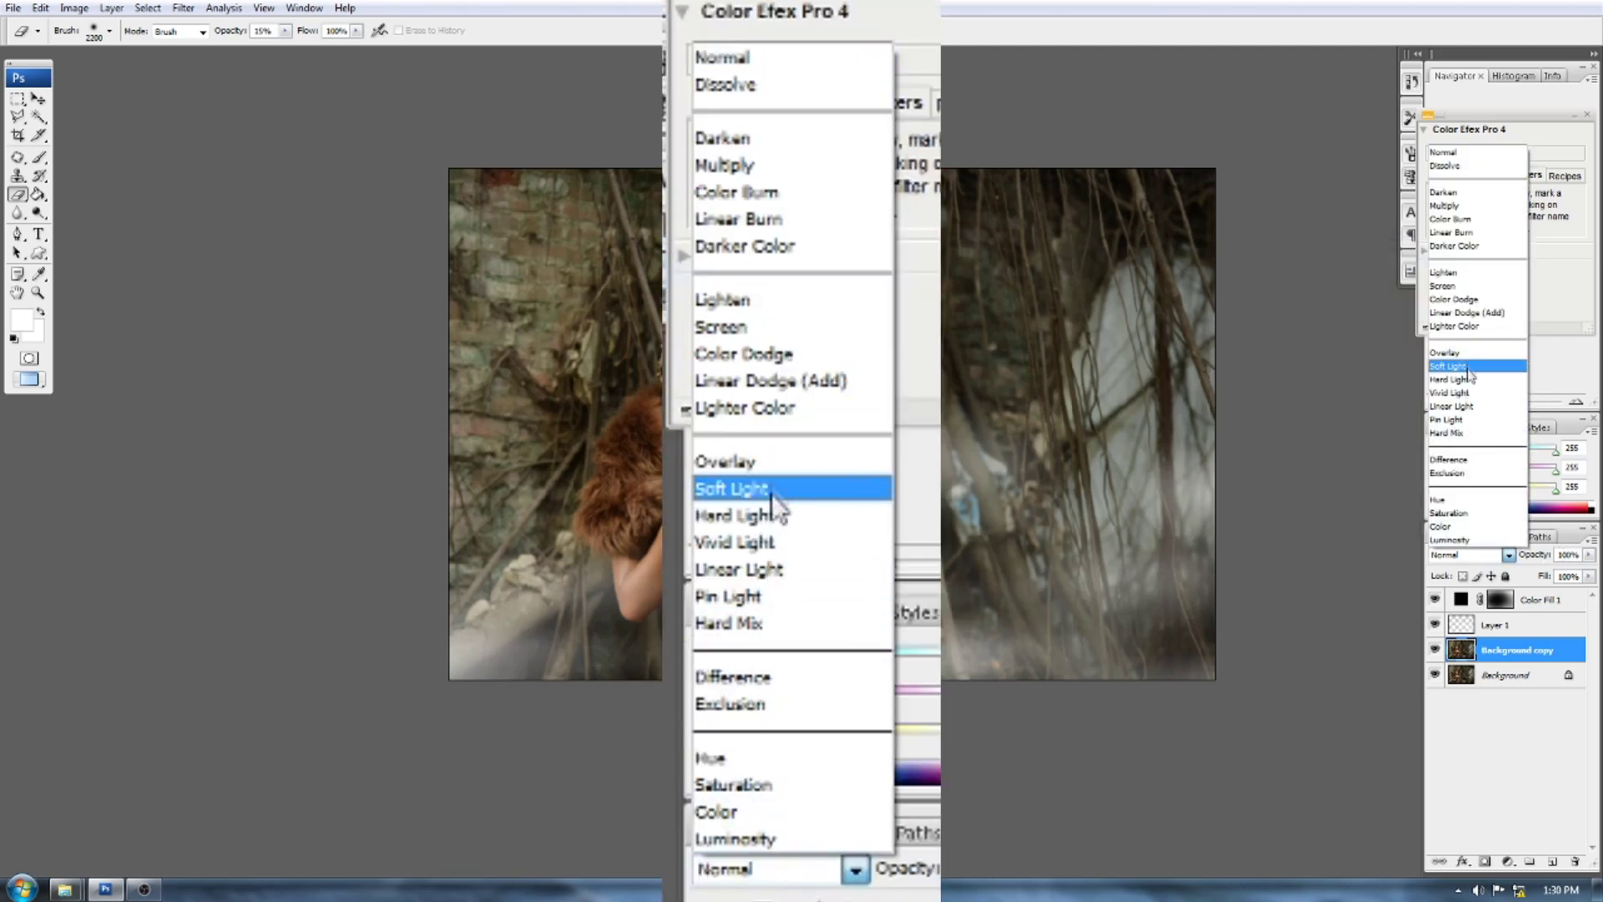
{"action": "left_click", "coordinate": [1445, 192]}
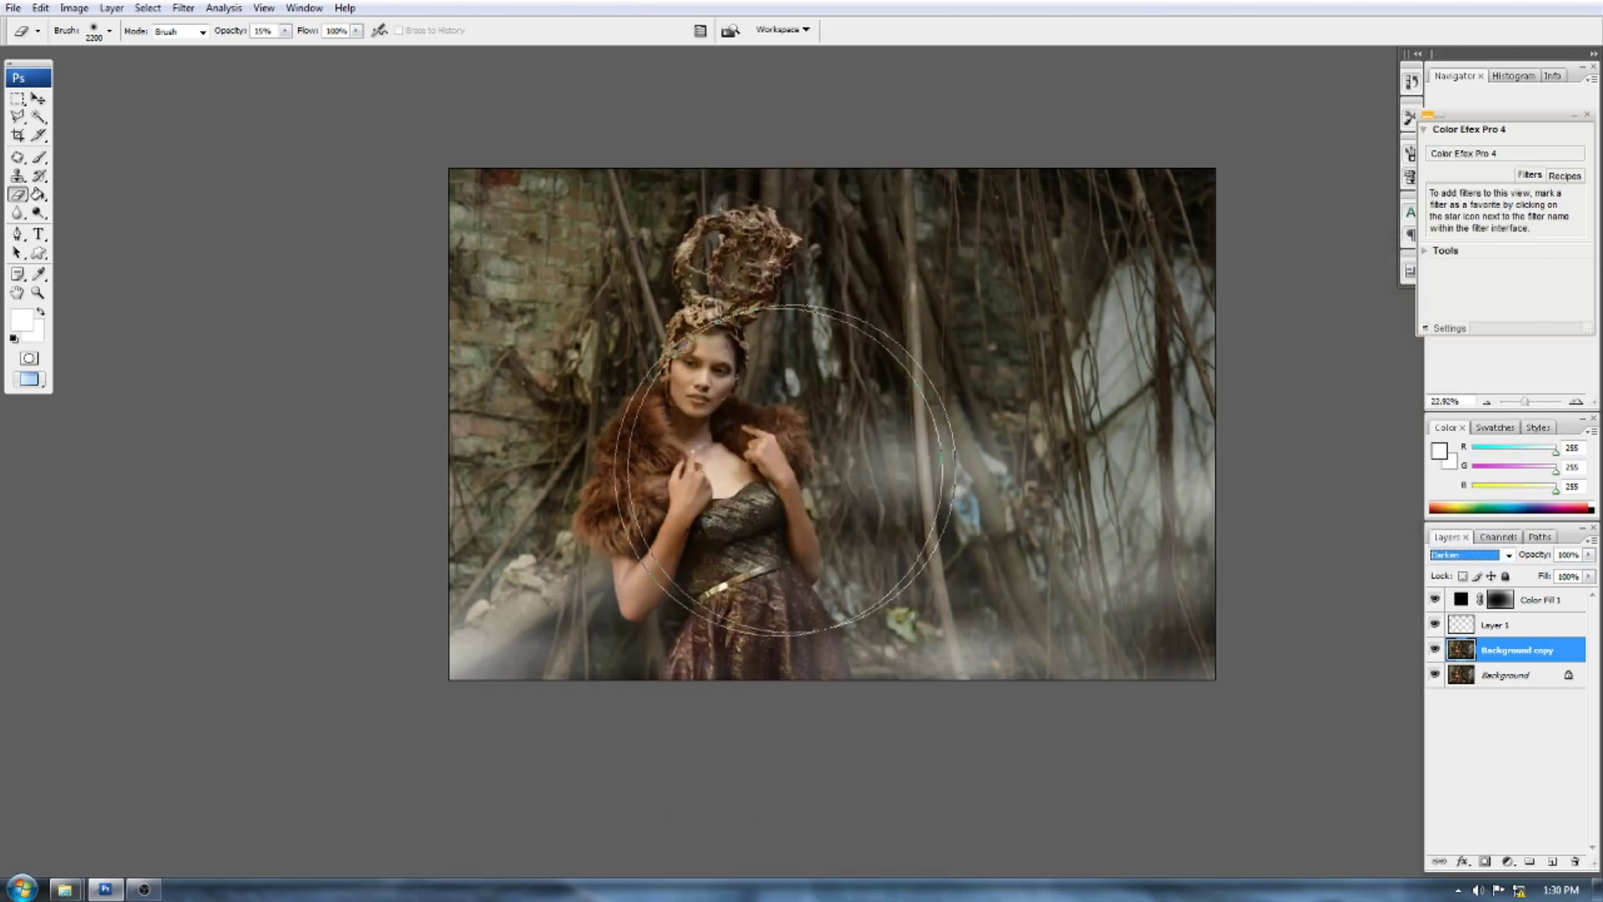
- Erase the blurred copy over the model's face and headpiece with a small soft Eraser, 300 to 400 px, at 15% opacity
{"action": "left_click", "coordinate": [725, 477], "text": "ctrl"}
{"action": "left_click", "coordinate": [725, 476], "text": "ctrl"}
{"action": "left_click", "coordinate": [725, 476], "text": "ctrl"}
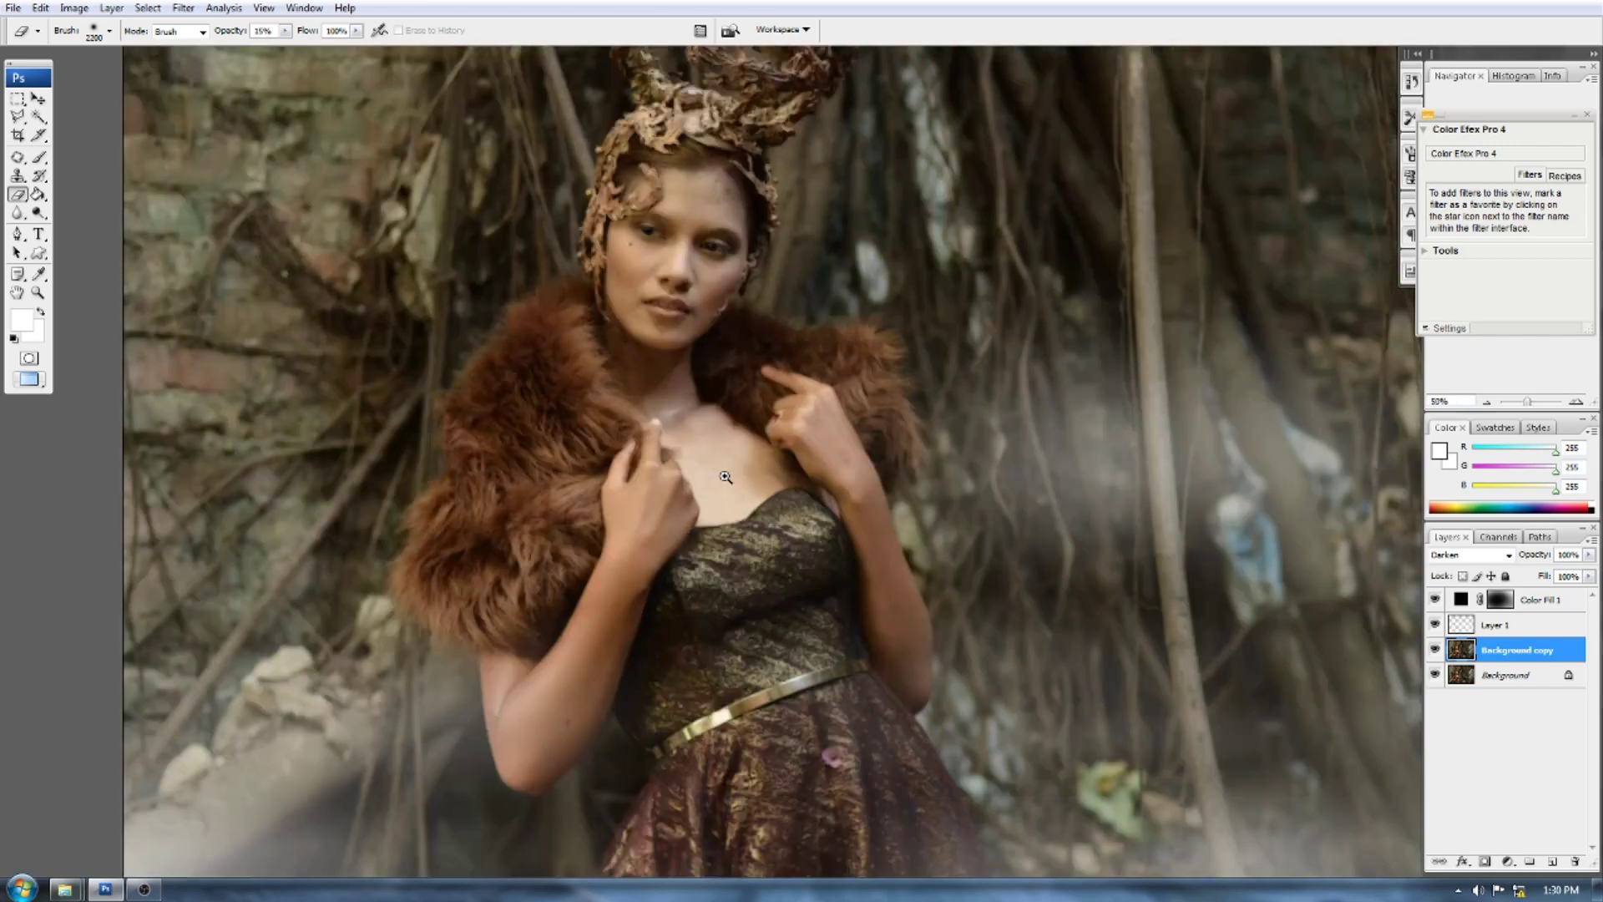
{"action": "left_click", "coordinate": [725, 473], "text": "ctrl"}
{"action": "left_click_drag", "start_coordinate": [713, 376], "coordinate": [757, 590]}
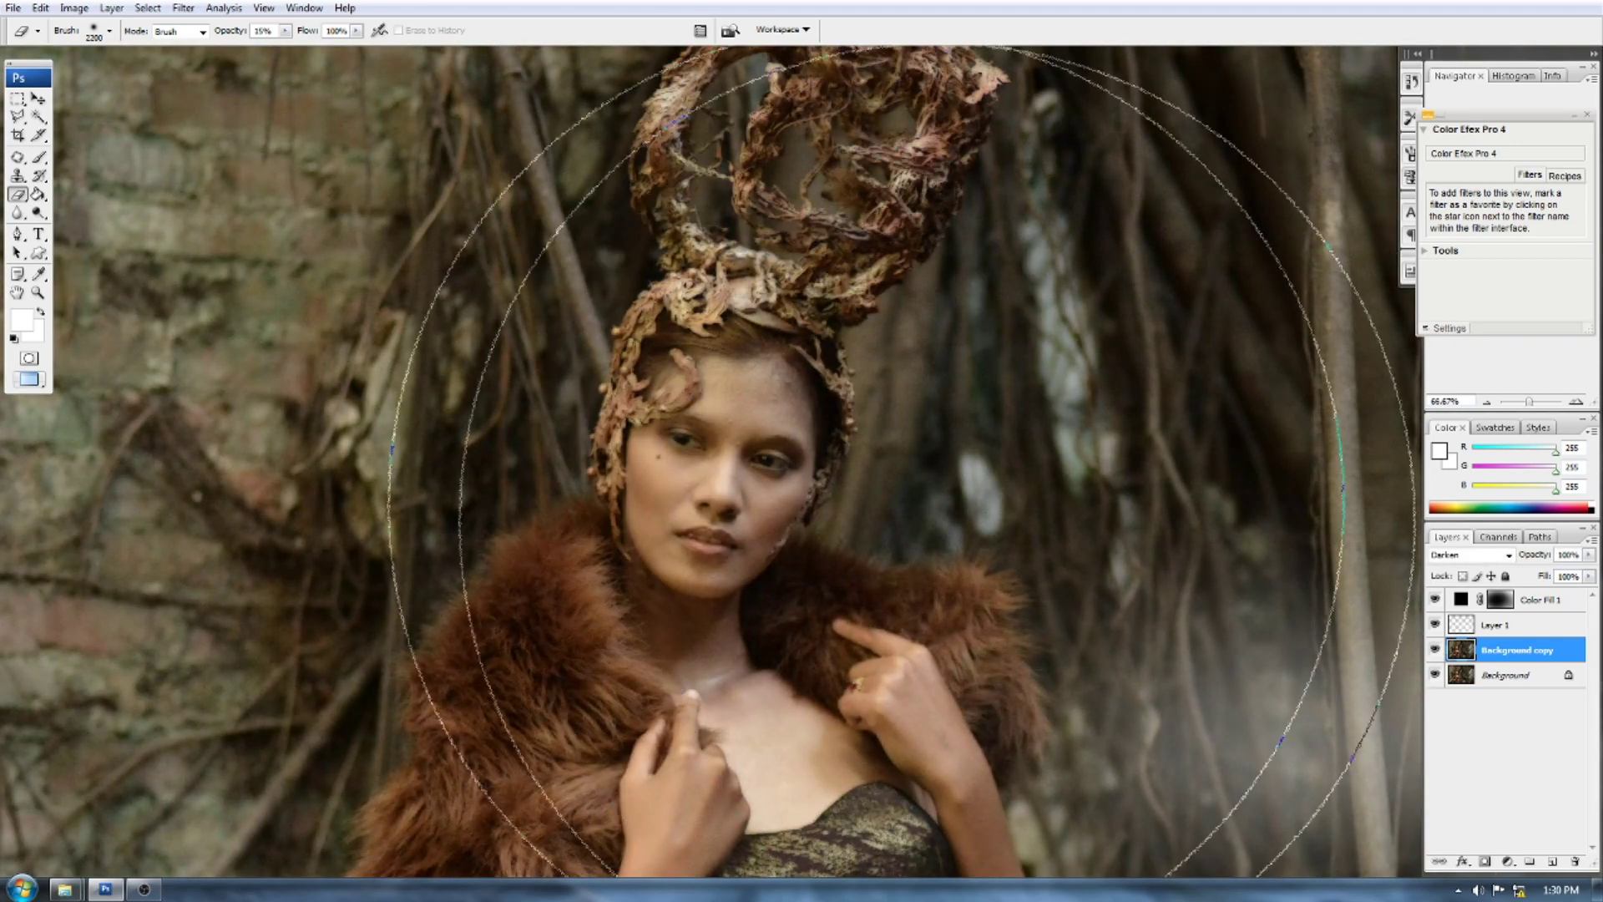
{"action": "key", "text": "bracketleft"}
{"action": "key", "text": "bracketleft"}
{"action": "key", "text": "bracketleft"}
{"action": "key", "text": "bracketleft"}
{"action": "key", "text": "bracketleft"}
{"action": "key", "text": "bracketleft"}
{"action": "key", "text": "bracketleft"}
{"action": "key", "text": "bracketleft"}
{"action": "key", "text": "bracketleft"}
{"action": "key", "text": "bracketleft"}
{"action": "key", "text": "bracketleft"}
{"action": "key", "text": "bracketleft"}
{"action": "key", "text": "bracketleft"}
{"action": "key", "text": "bracketleft"}
{"action": "key", "text": "bracketleft"}
{"action": "key", "text": "bracketleft"}
{"action": "key", "text": "bracketleft"}
{"action": "key", "text": "bracketleft"}
{"action": "key", "text": "bracketleft"}
{"action": "mouse_move", "coordinate": [656, 355]}
{"action": "left_mouse_down"}
{"action": "mouse_move", "coordinate": [677, 266]}
{"action": "mouse_move", "coordinate": [649, 360]}
{"action": "left_mouse_up"}
{"action": "key", "text": "bracketright"}
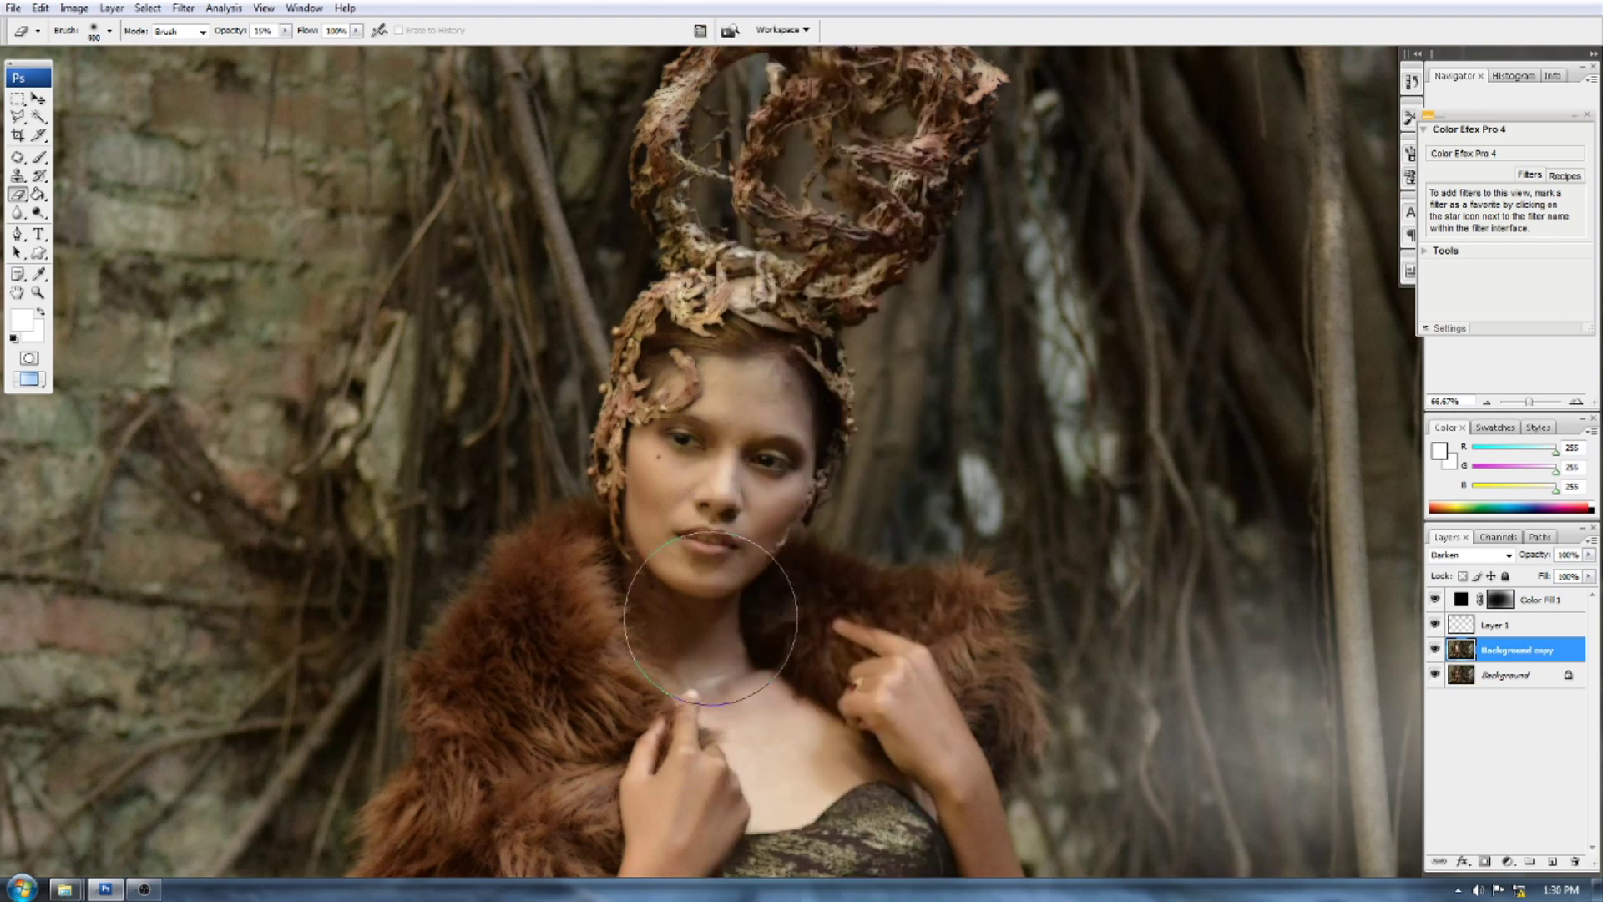
- Enlarge the Eraser step by step to 900 px and erase the blurred copy over the rest of the model's body
{"action": "key", "text": "ctrl+0"}
{"action": "key", "text": "bracketright"}
{"action": "key", "text": "bracketright"}
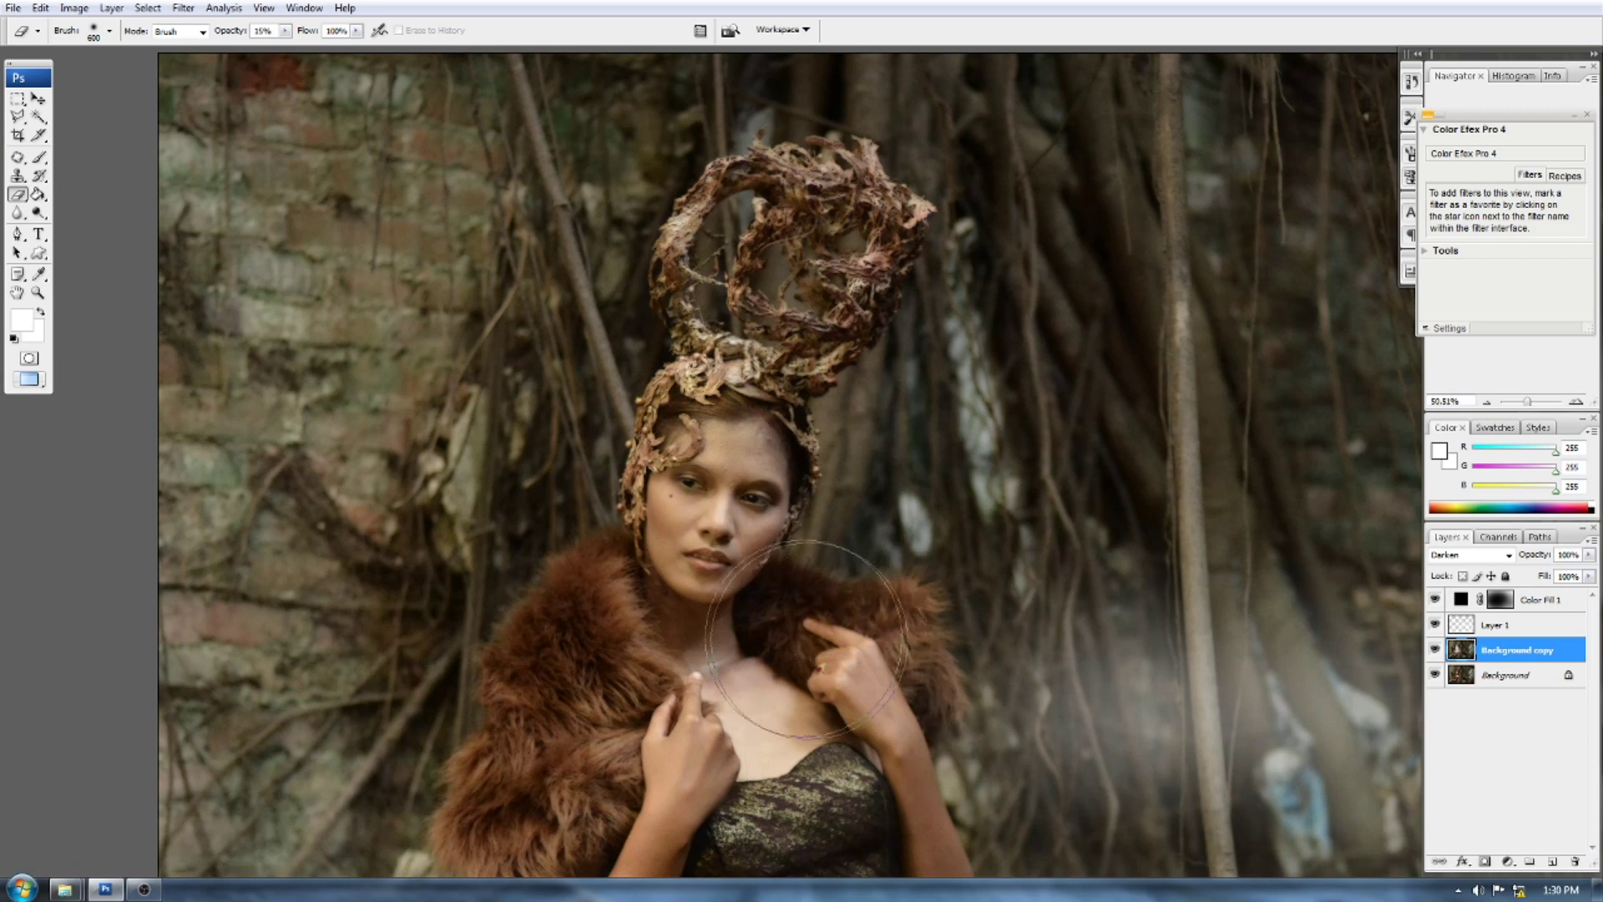
{"action": "key", "text": "ctrl+minus"}
{"action": "key", "text": "bracketright"}
{"action": "key", "text": "bracketright"}
{"action": "key", "text": "bracketright"}
{"action": "key", "text": "ctrl+minus"}
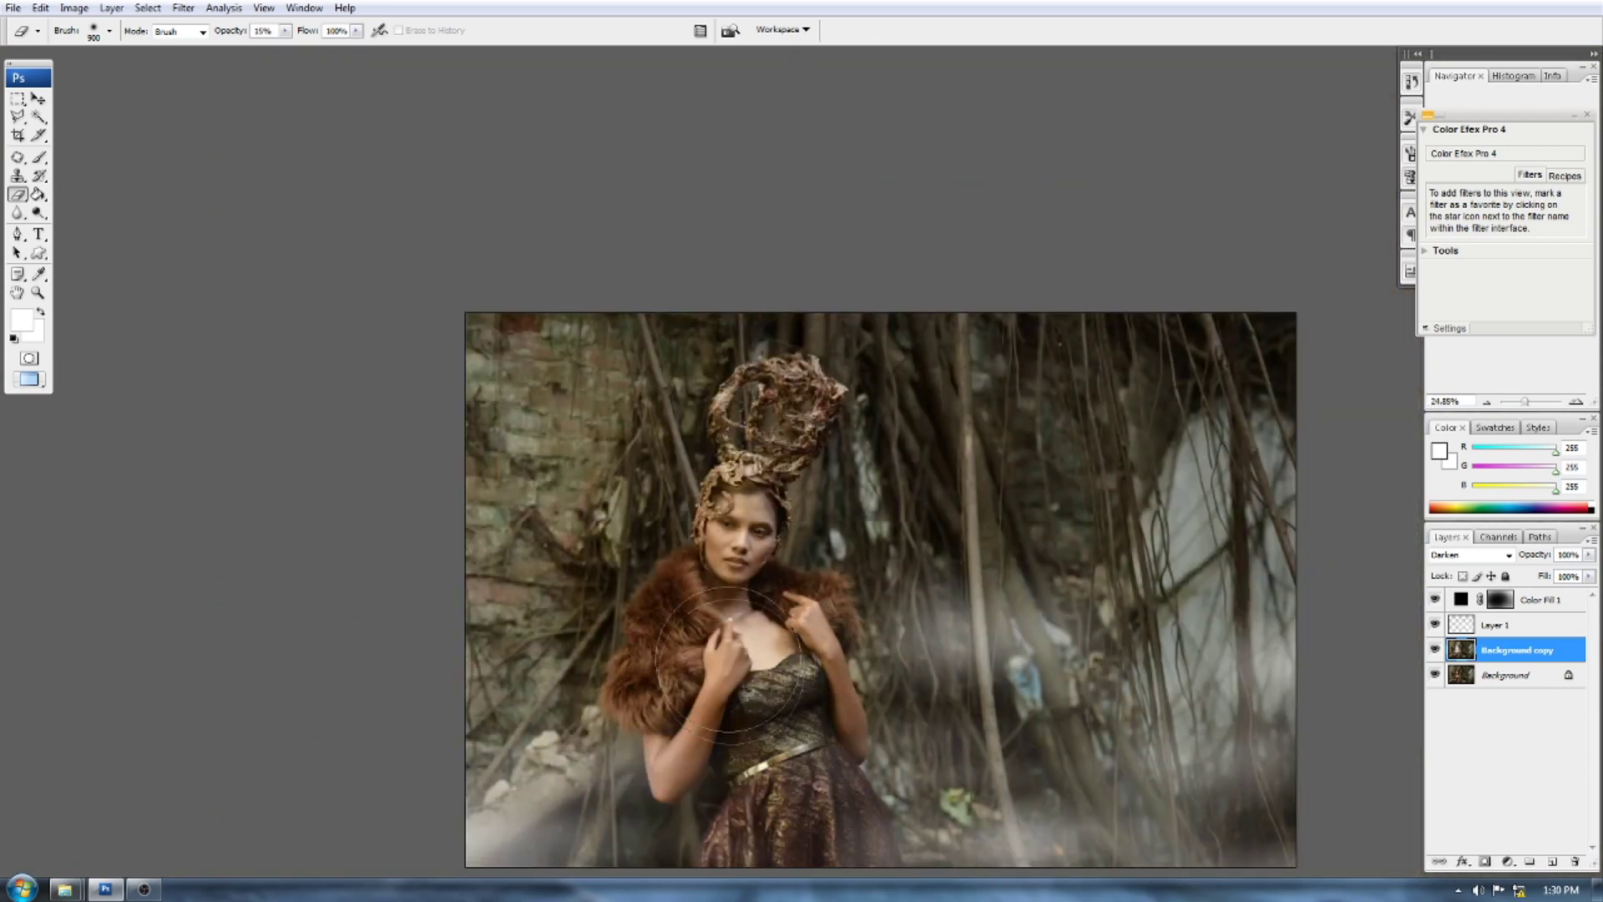
{"action": "key", "text": "ctrl+minus"}
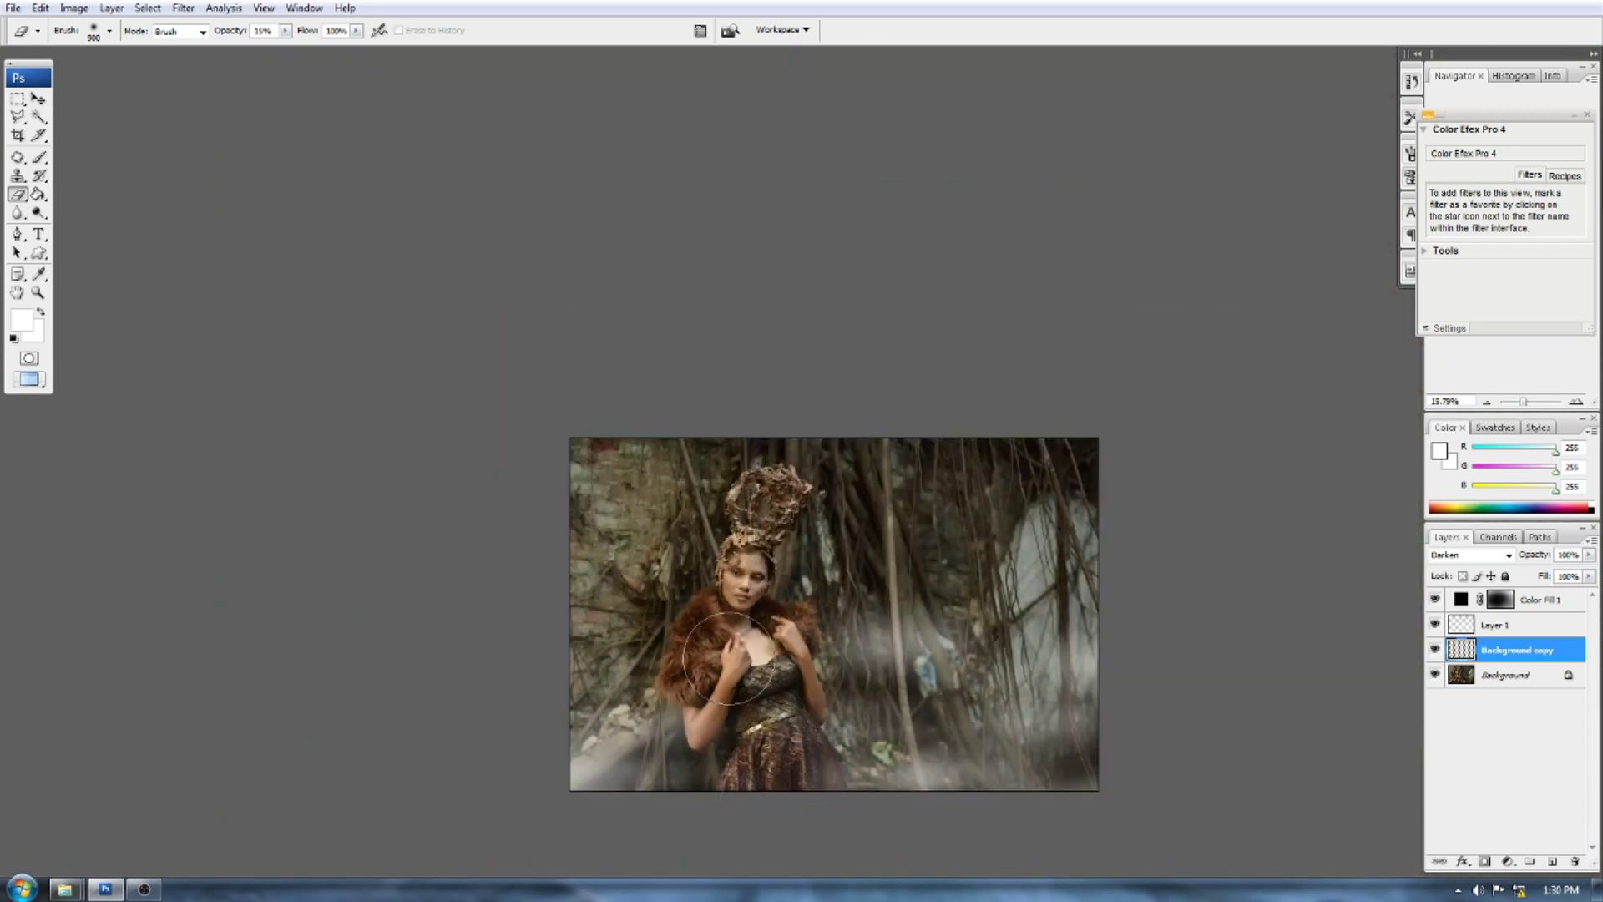
{"action": "scroll", "coordinate": [912, 623], "scroll_direction": "up", "scroll_amount": 7}
{"action": "scroll", "coordinate": [747, 572], "scroll_direction": "down", "scroll_amount": 7}
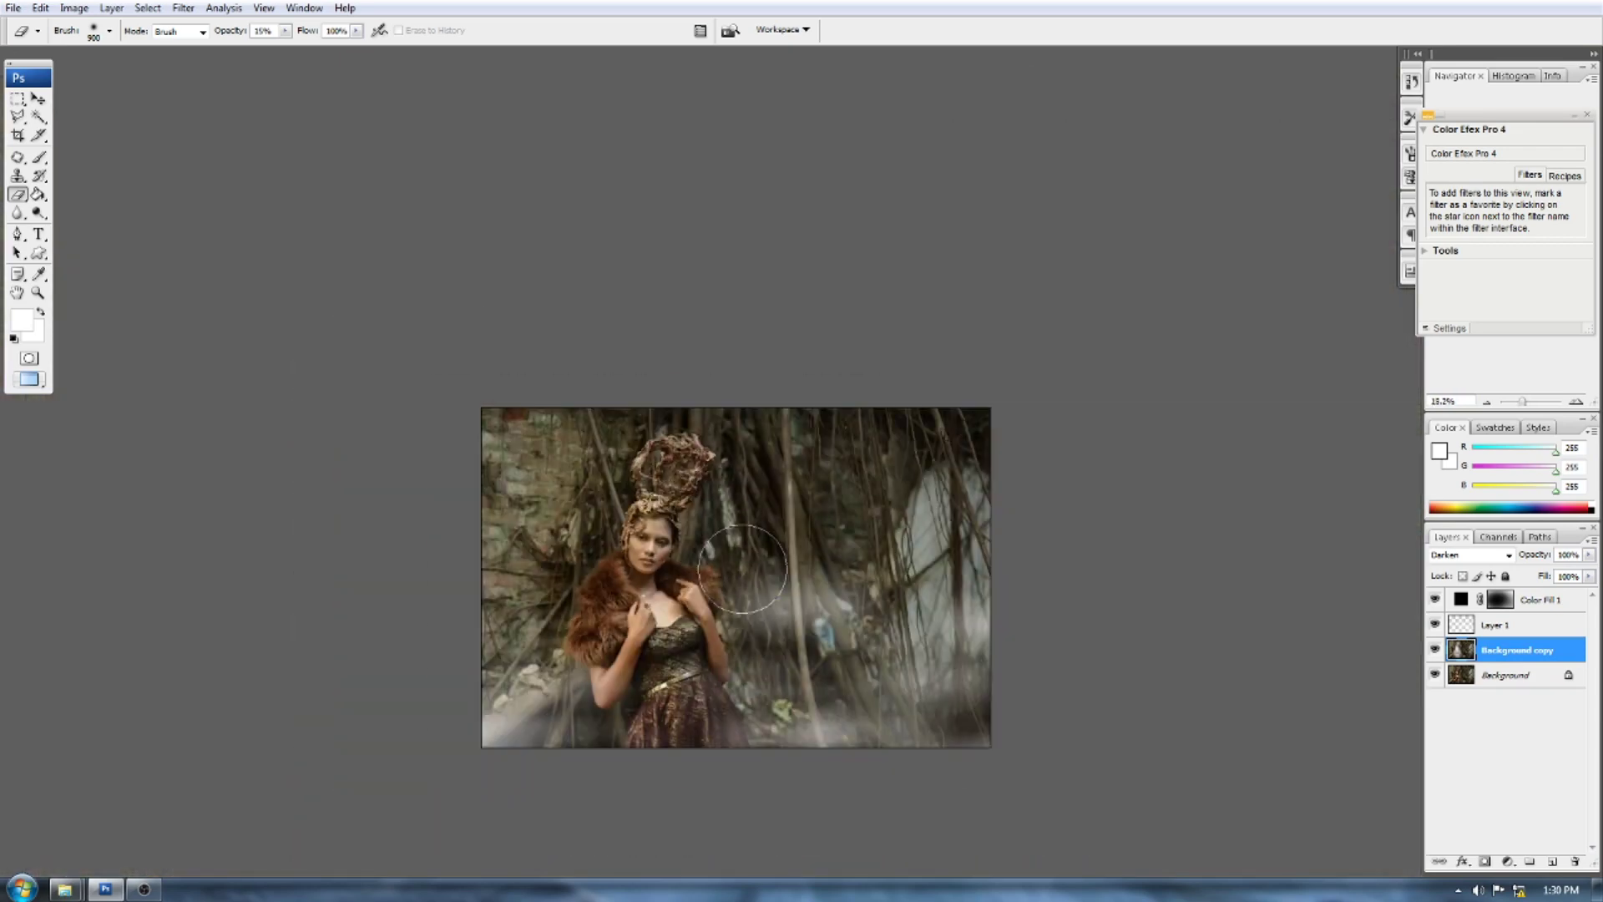
{"action": "scroll", "coordinate": [1012, 616], "scroll_direction": "up", "scroll_amount": 2}
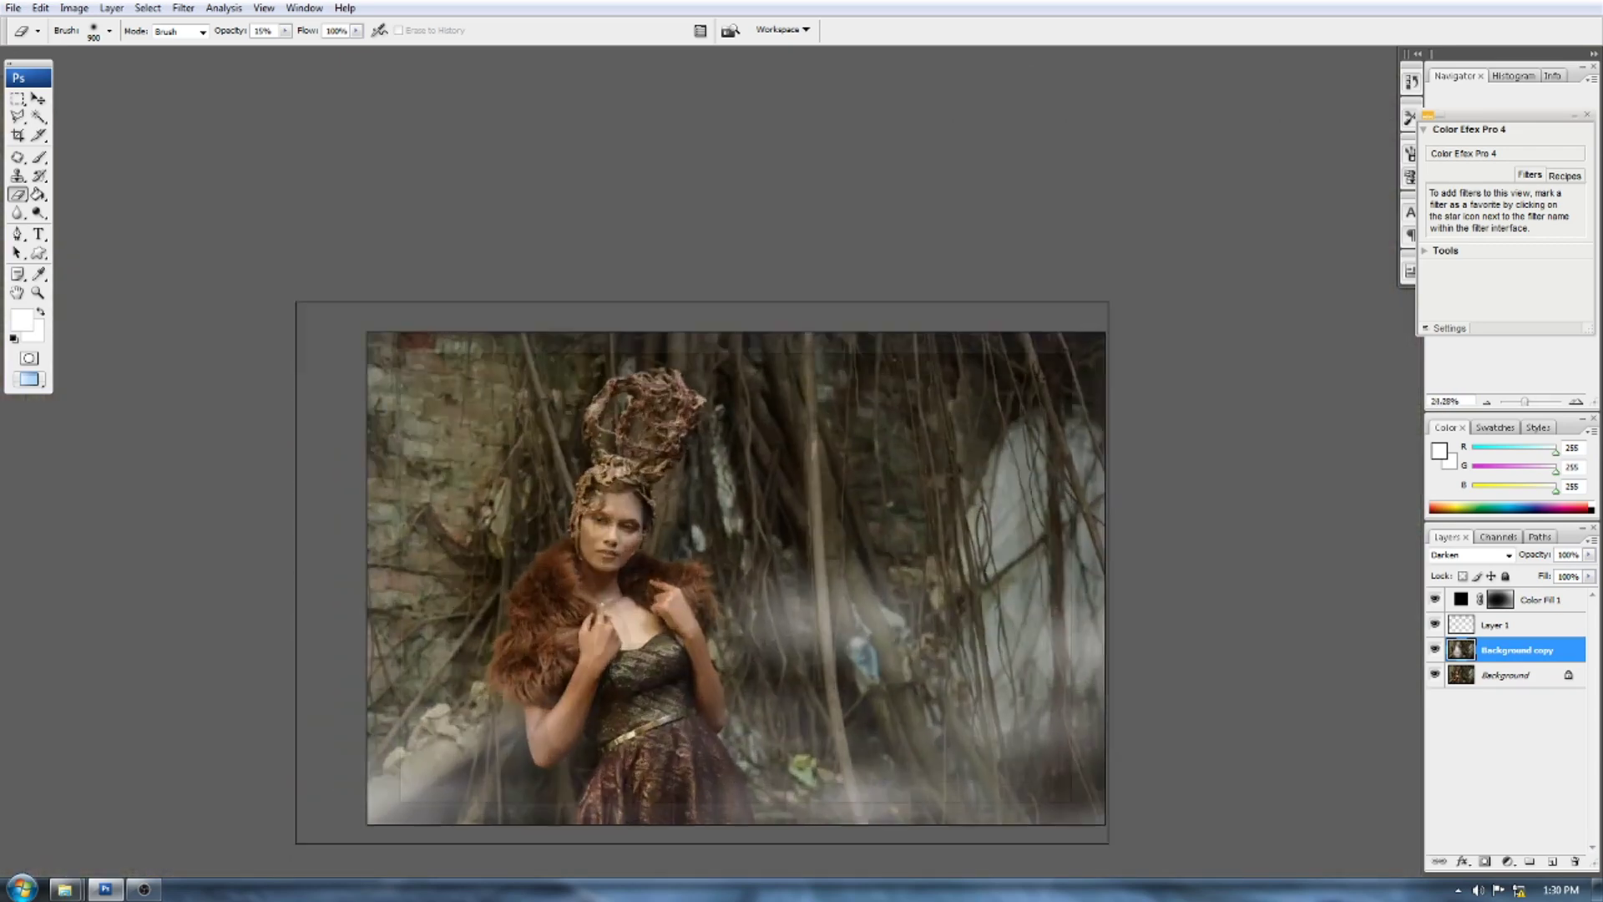
- Add a dark reddish-brown Solid Color fill layer above the black fill
{"action": "left_click", "coordinate": [1535, 603]}
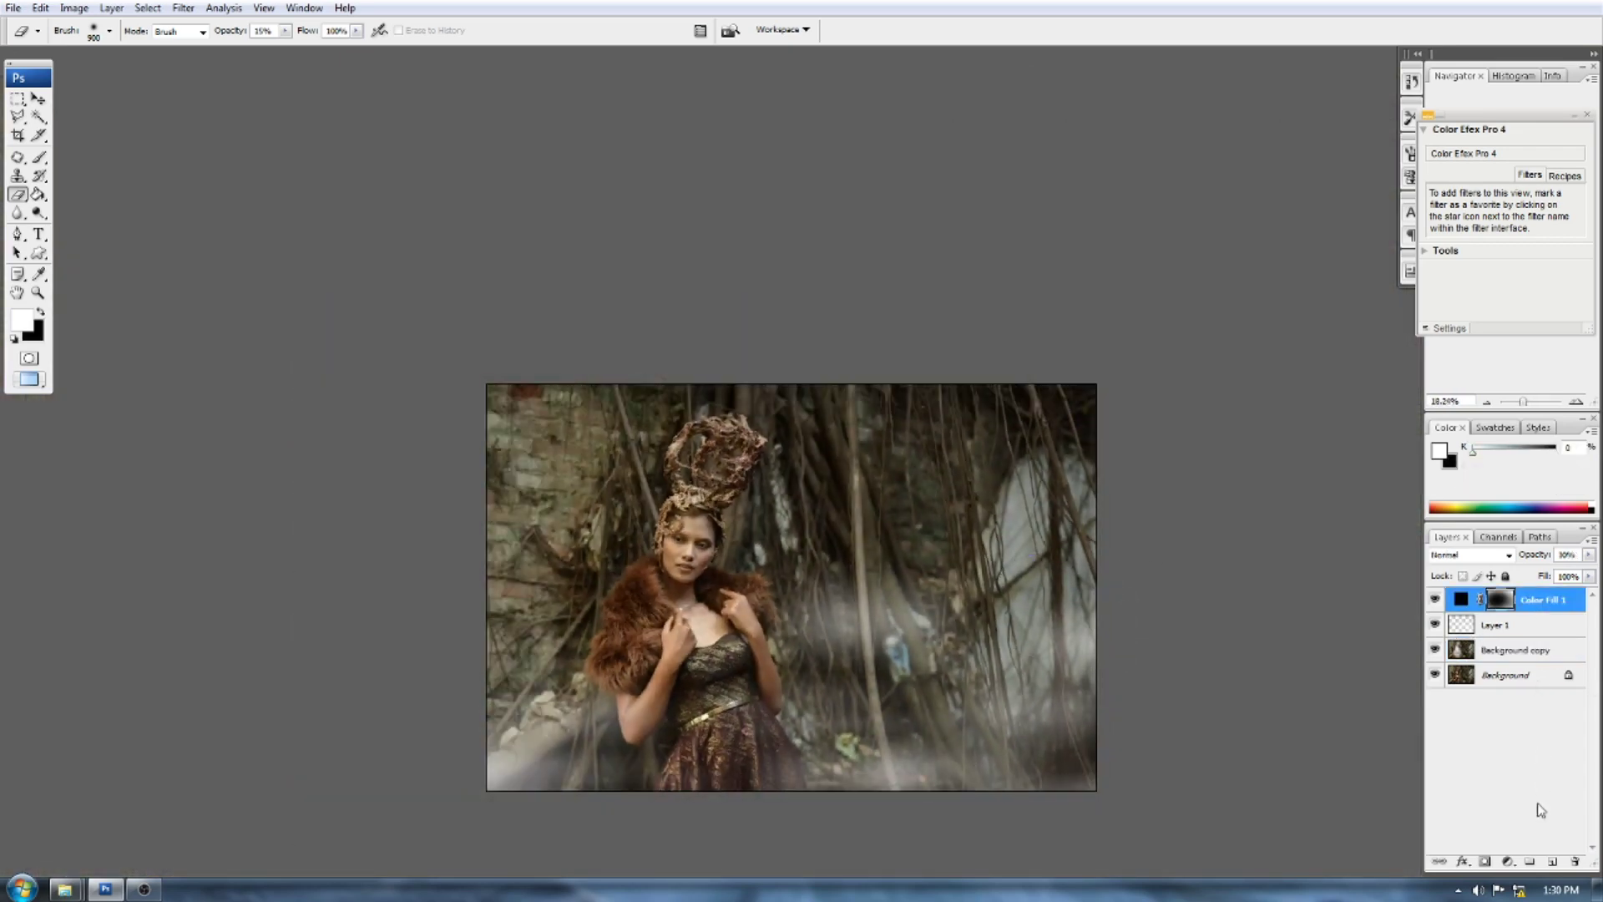
{"action": "left_click", "coordinate": [1505, 862]}
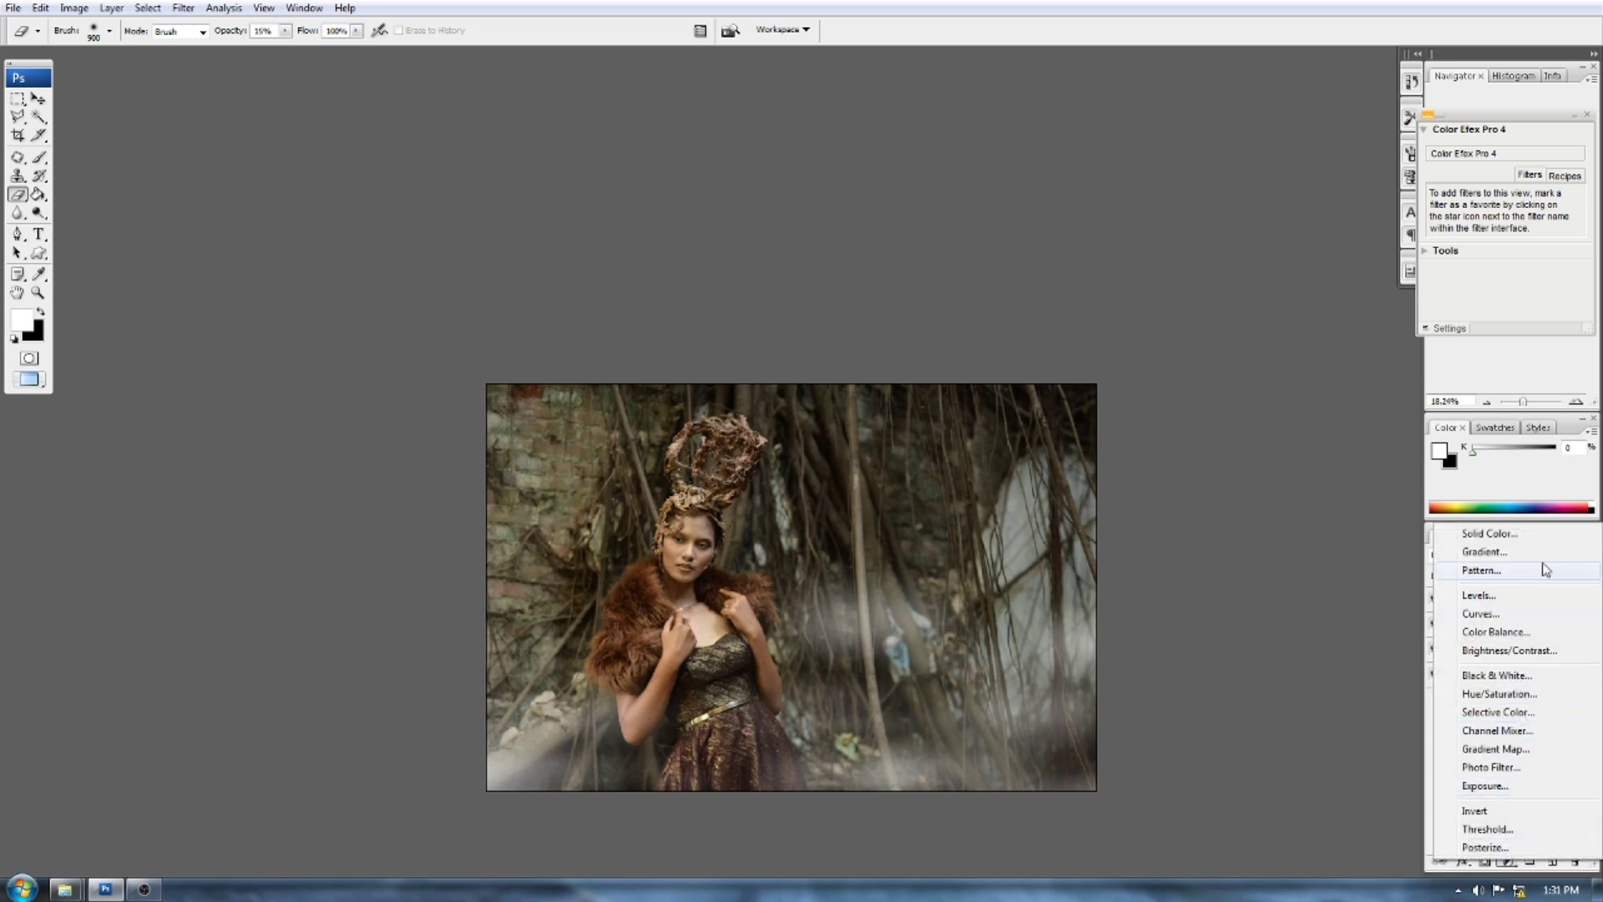
{"action": "left_click", "coordinate": [1486, 534]}
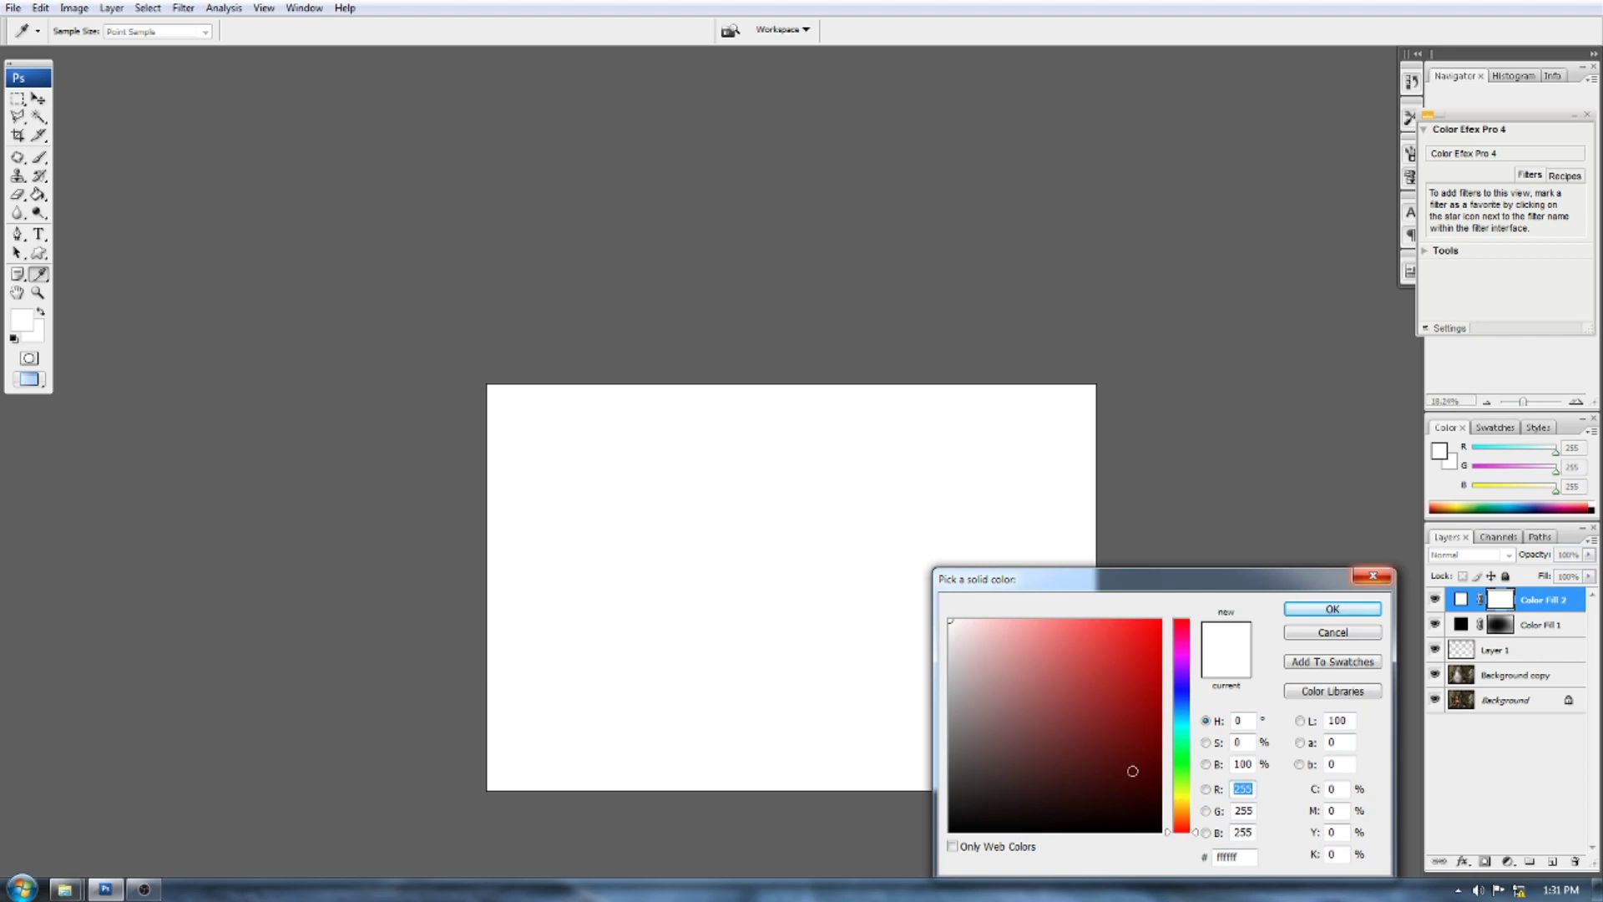
{"action": "left_click", "coordinate": [1017, 760]}
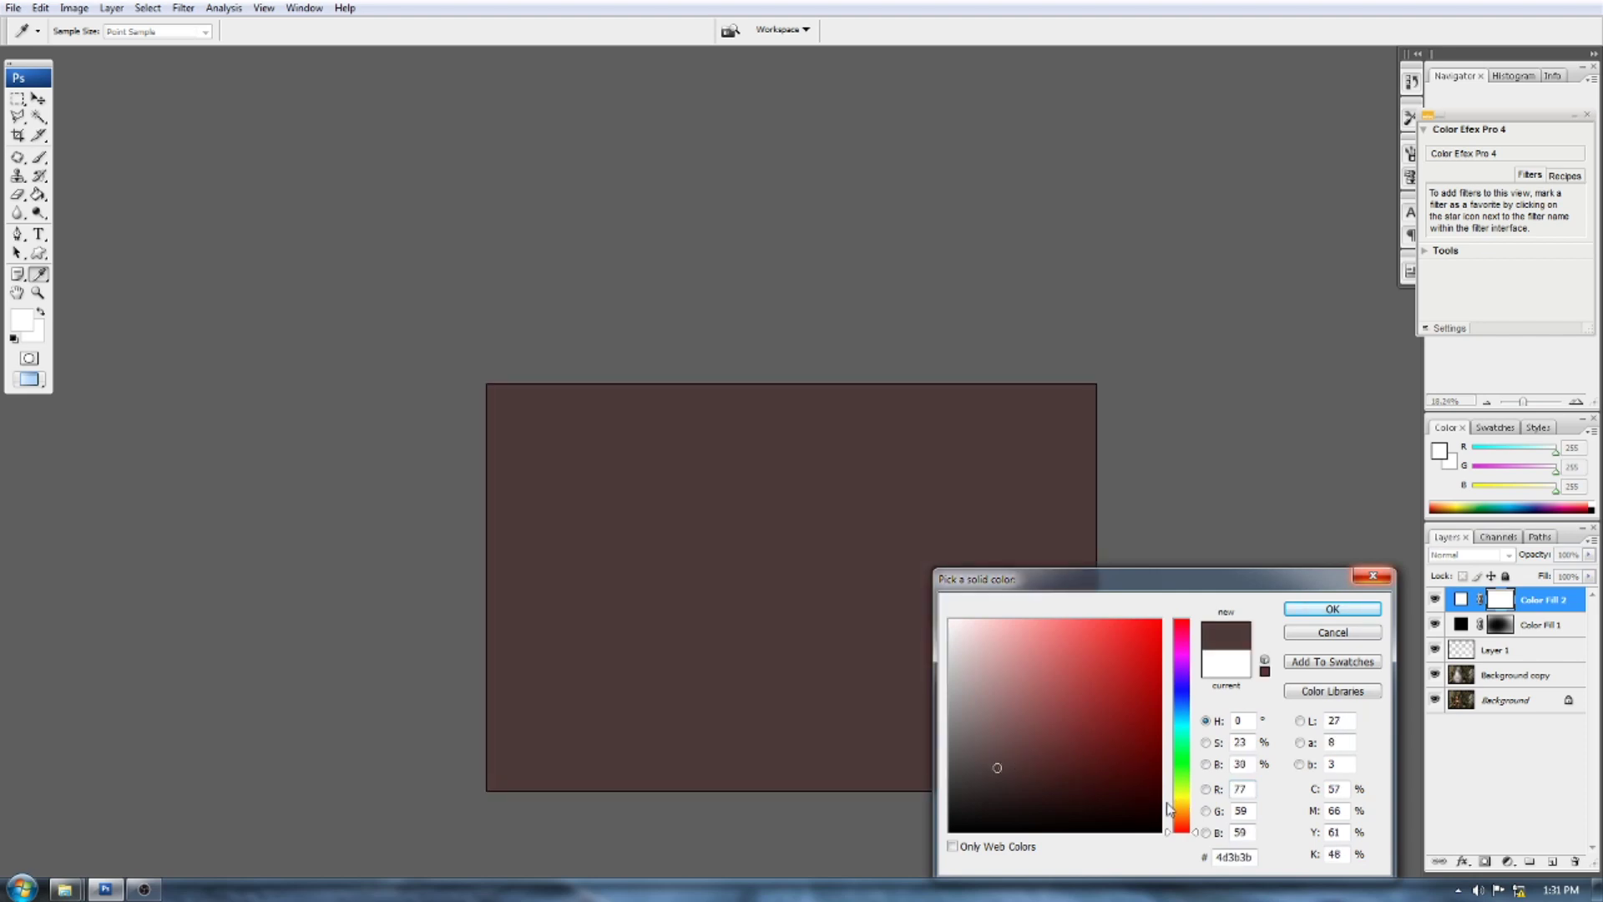
{"action": "left_click_drag", "start_coordinate": [1169, 831], "coordinate": [1041, 761]}
{"action": "left_click", "coordinate": [1149, 791]}
{"action": "left_click", "coordinate": [1333, 609]}
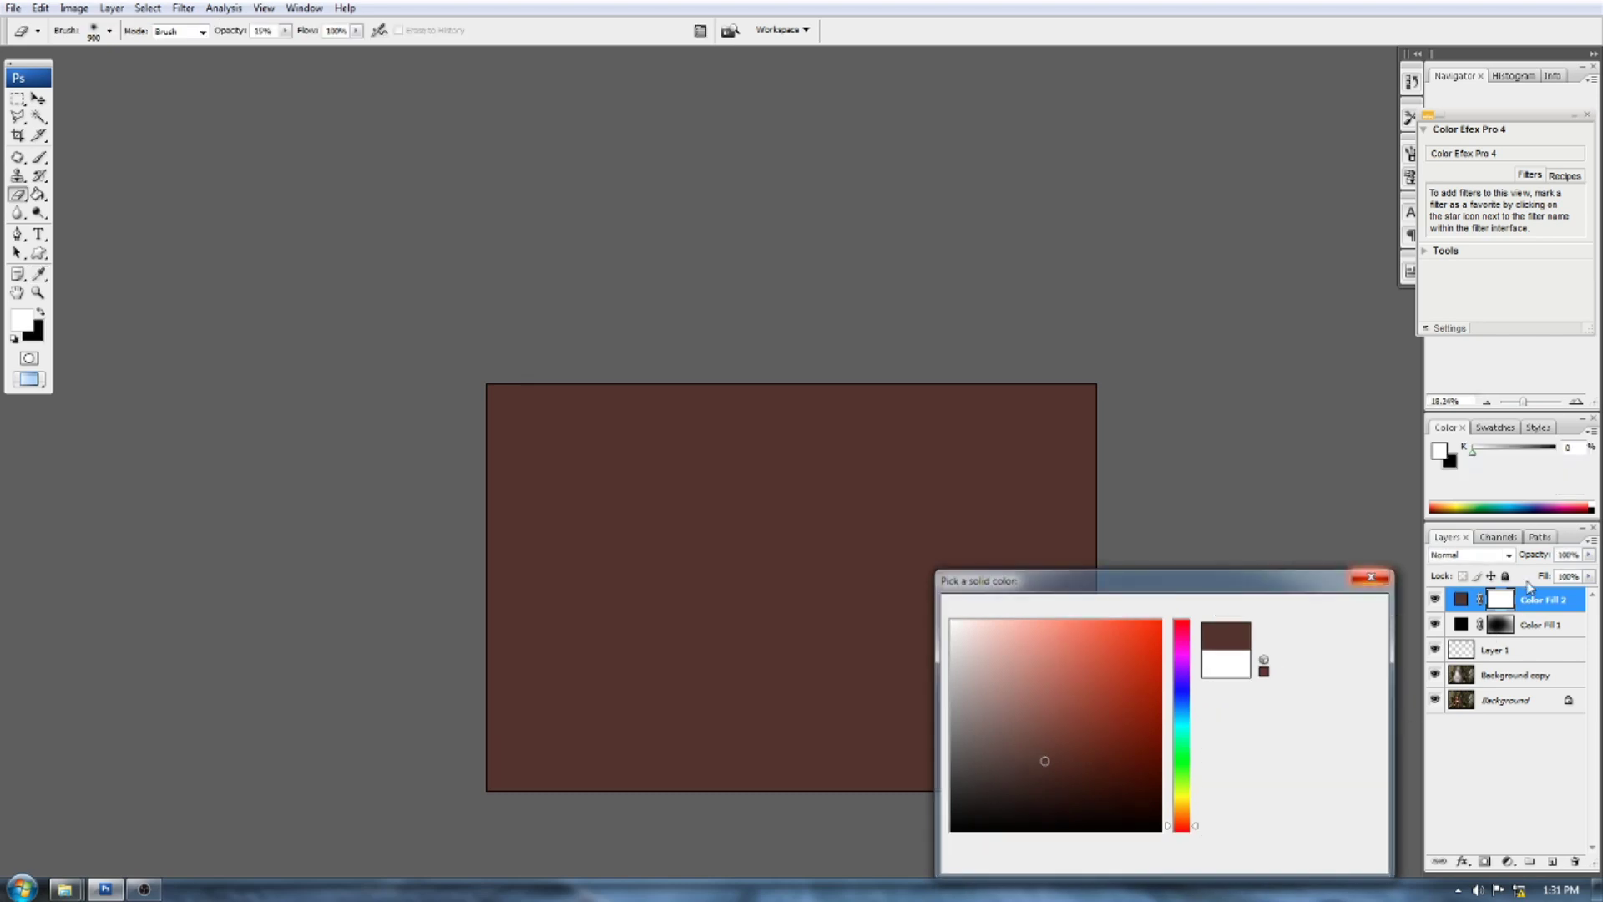
- Try the brown fill in Darken blend mode at 33% opacity
{"action": "left_click", "coordinate": [1463, 556]}
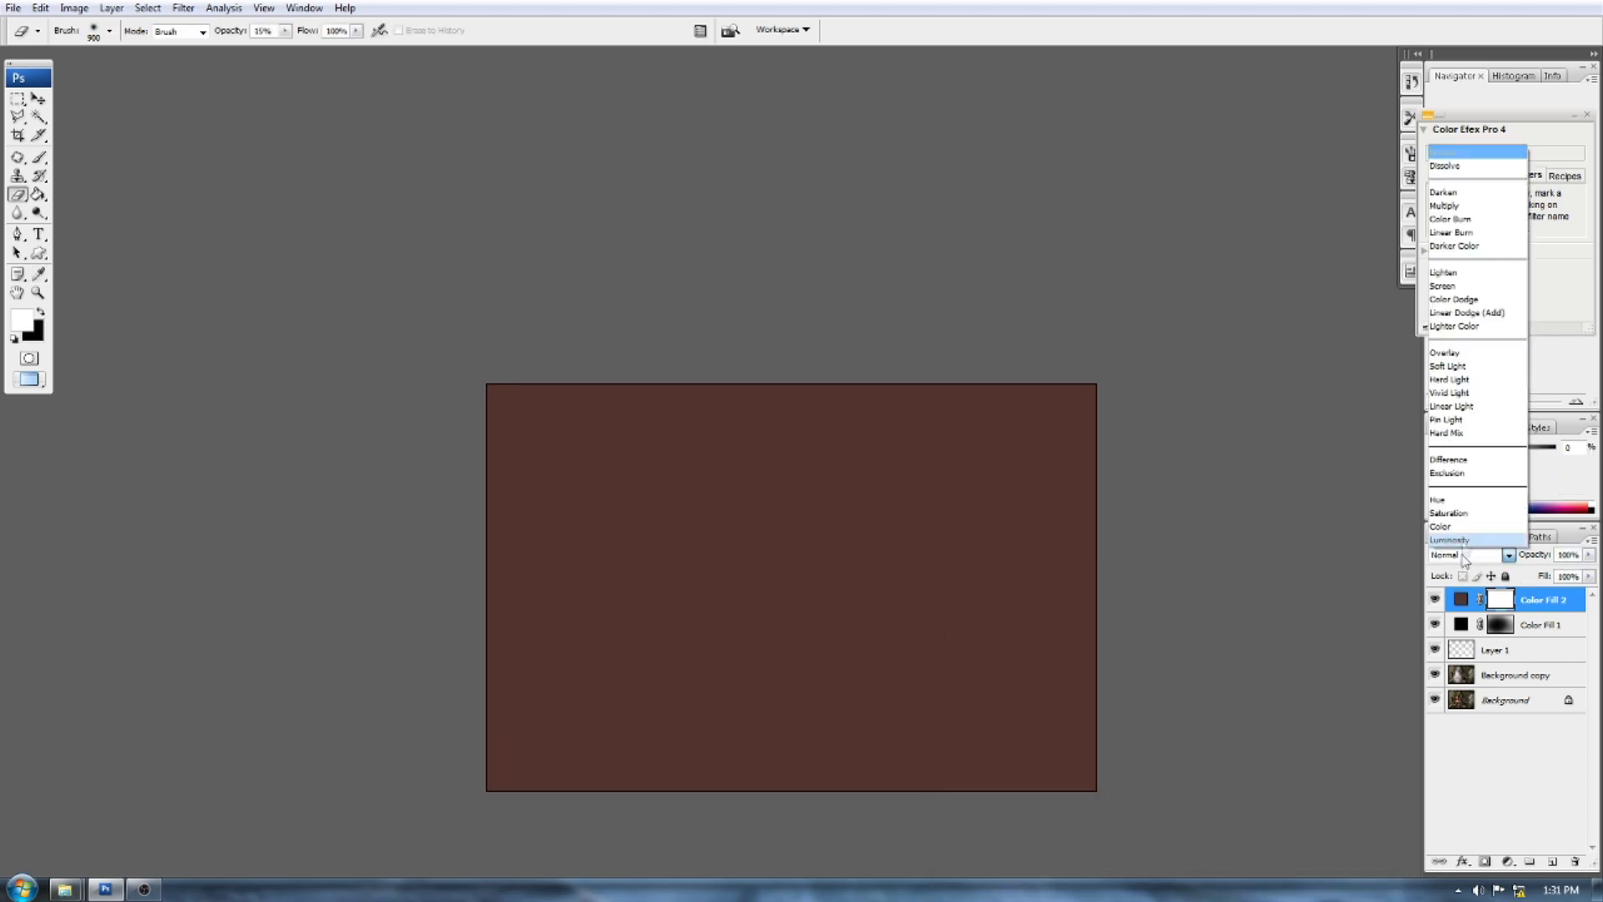
{"action": "left_click", "coordinate": [1445, 193]}
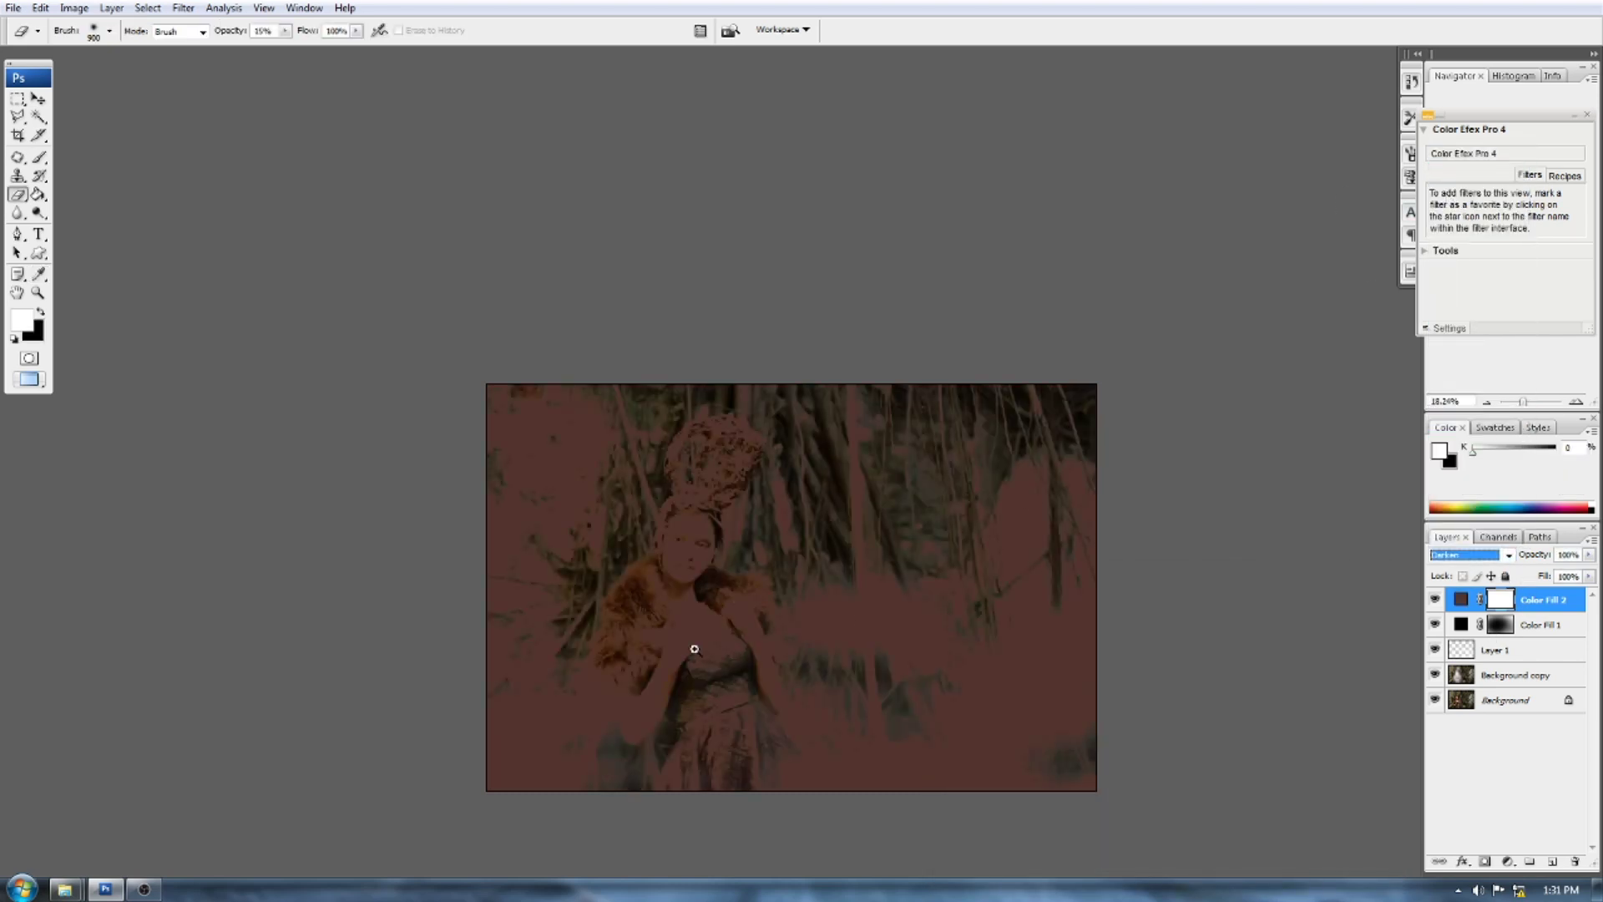
{"action": "scroll", "coordinate": [694, 649], "scroll_direction": "up", "scroll_amount": 1}
{"action": "left_click_drag", "start_coordinate": [1531, 561], "coordinate": [1475, 573]}
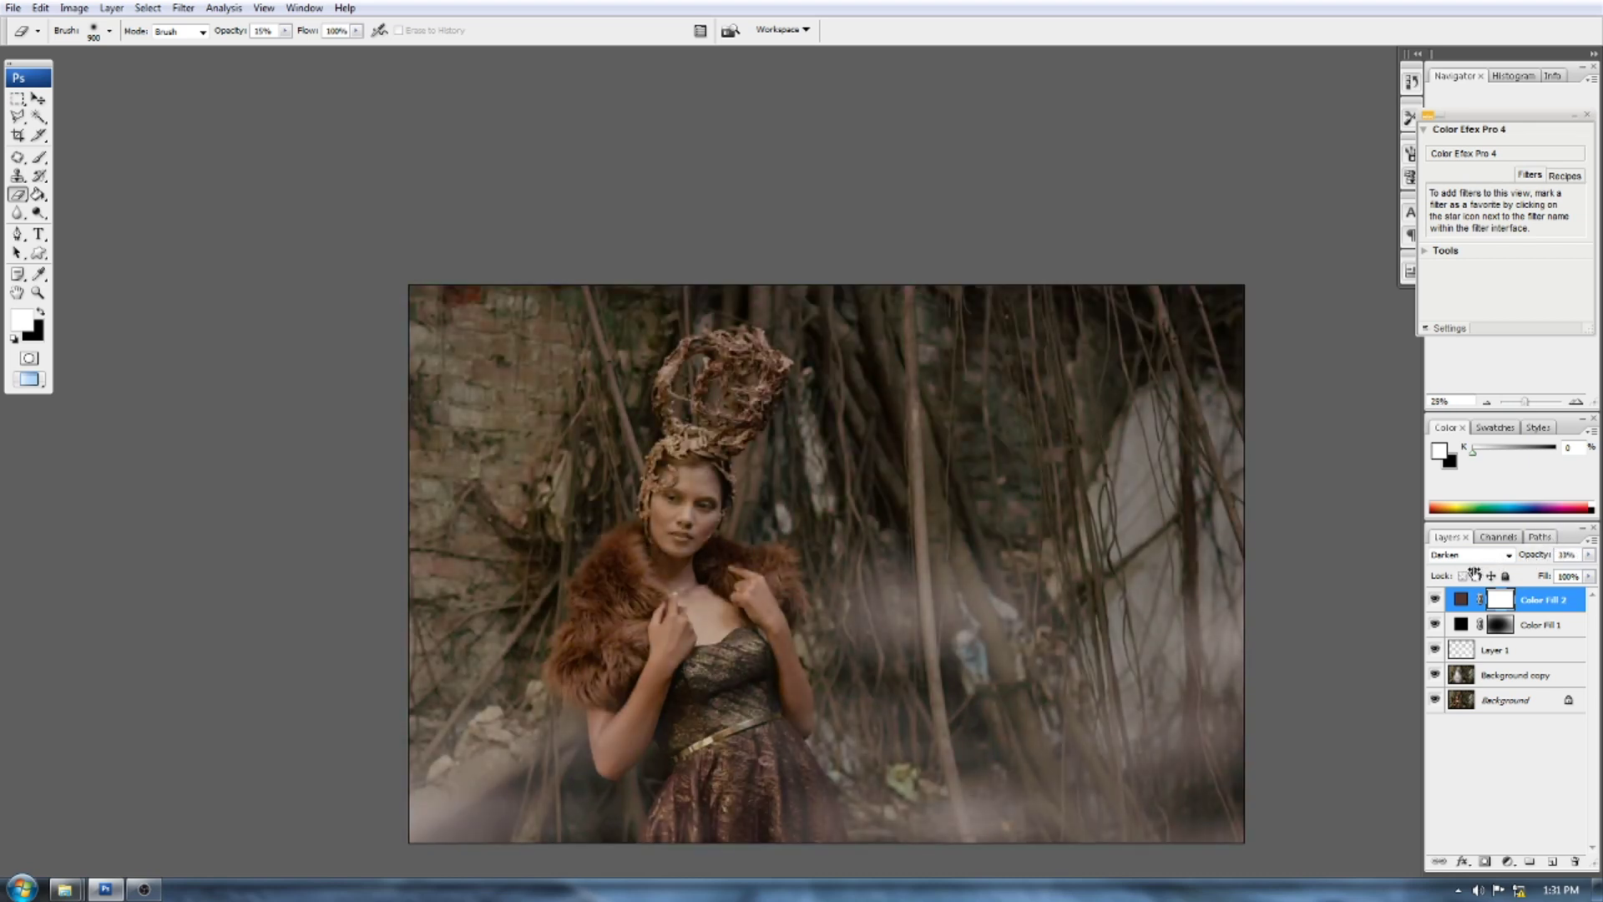
- Try the Multiply and Screen blend modes on the brown fill
{"action": "double_click", "coordinate": [1479, 560]}
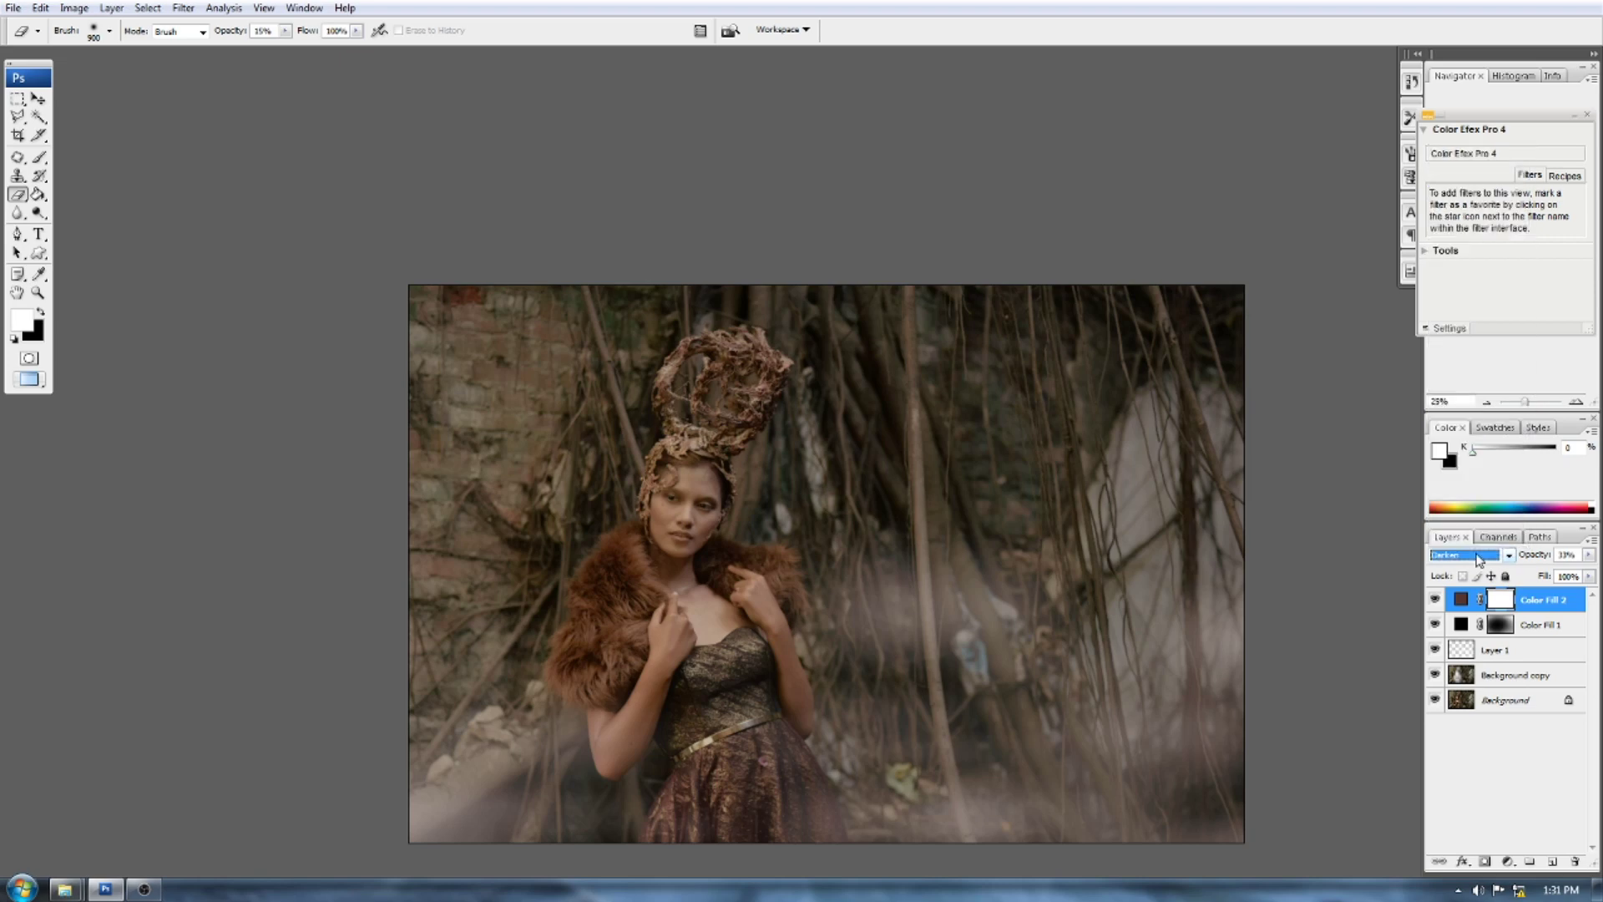
{"action": "key", "text": "Down"}
{"action": "left_click", "coordinate": [1479, 560]}
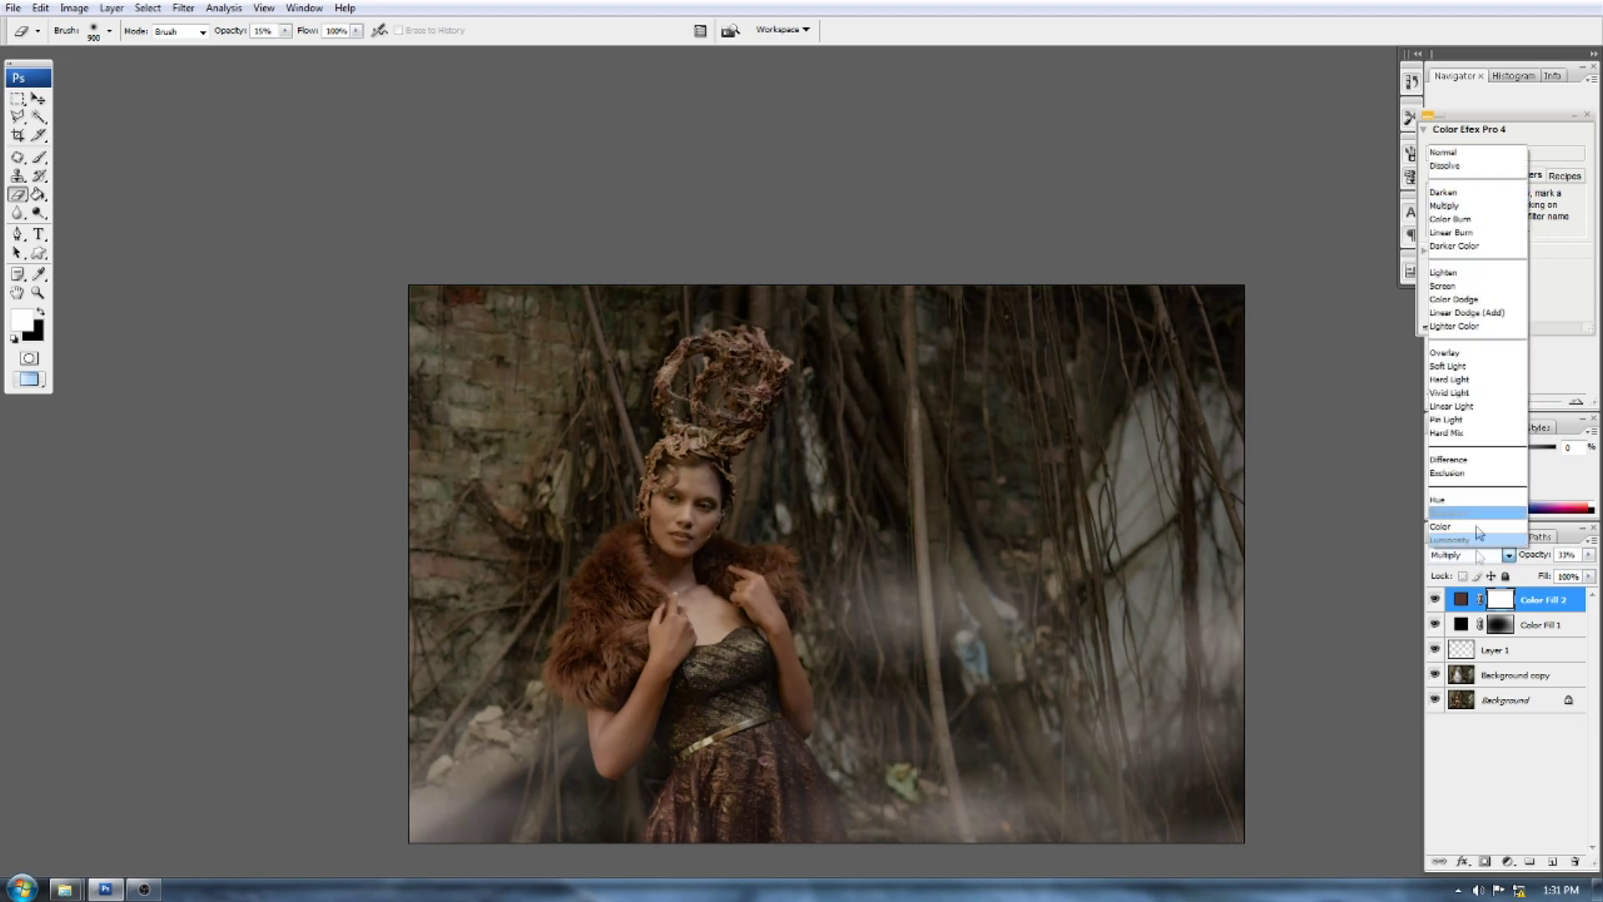
{"action": "left_click", "coordinate": [1479, 294]}
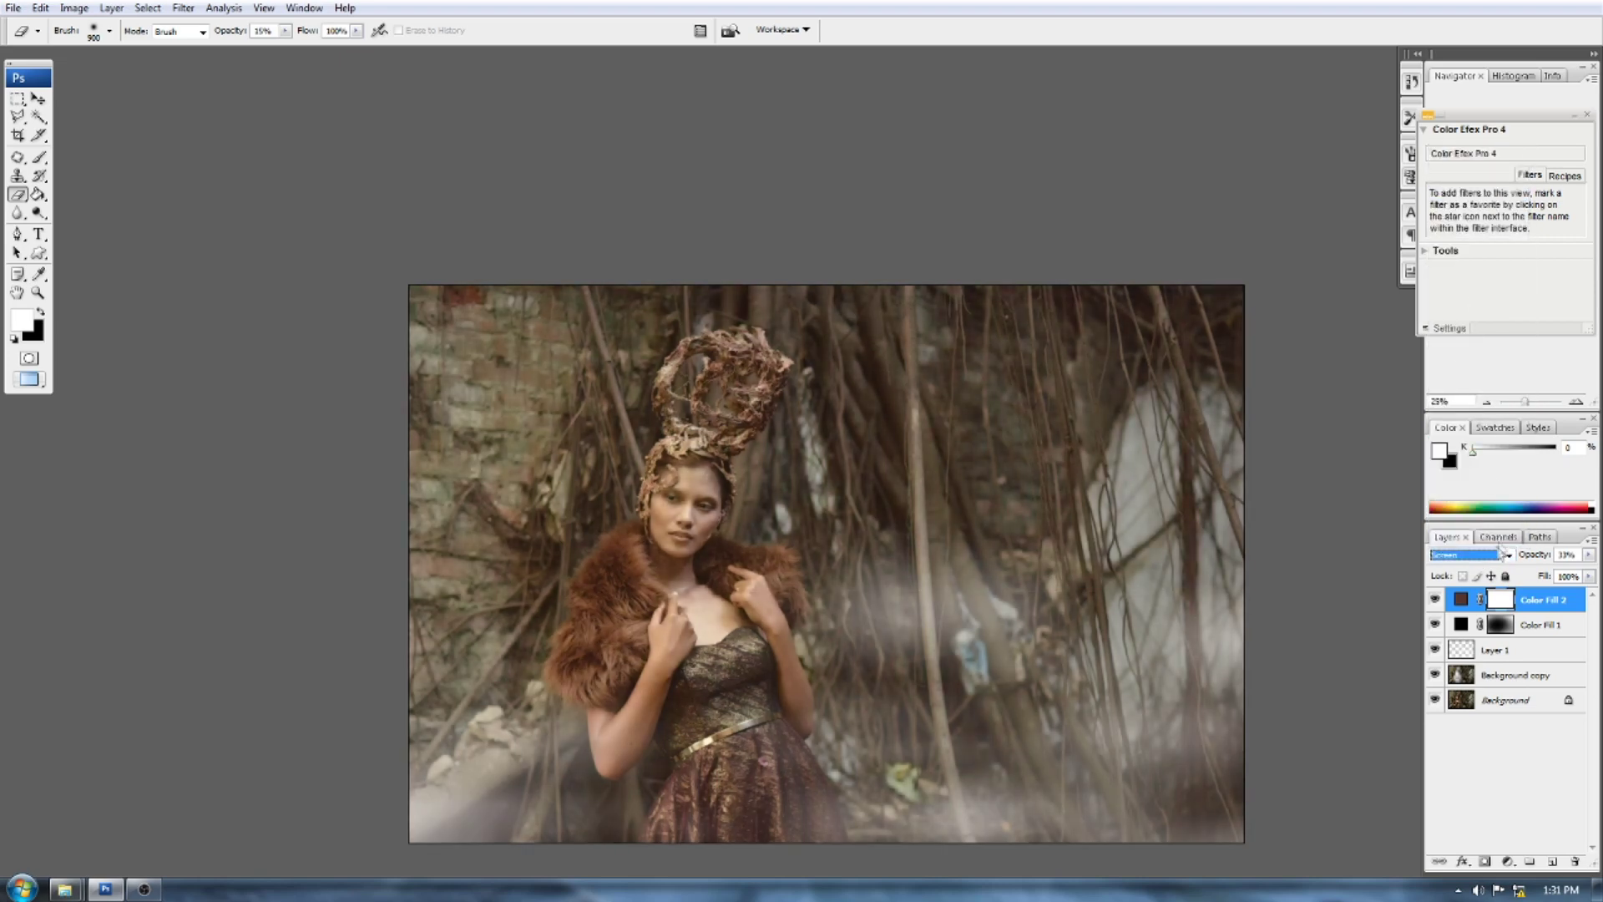
{"action": "left_click", "coordinate": [1475, 557]}
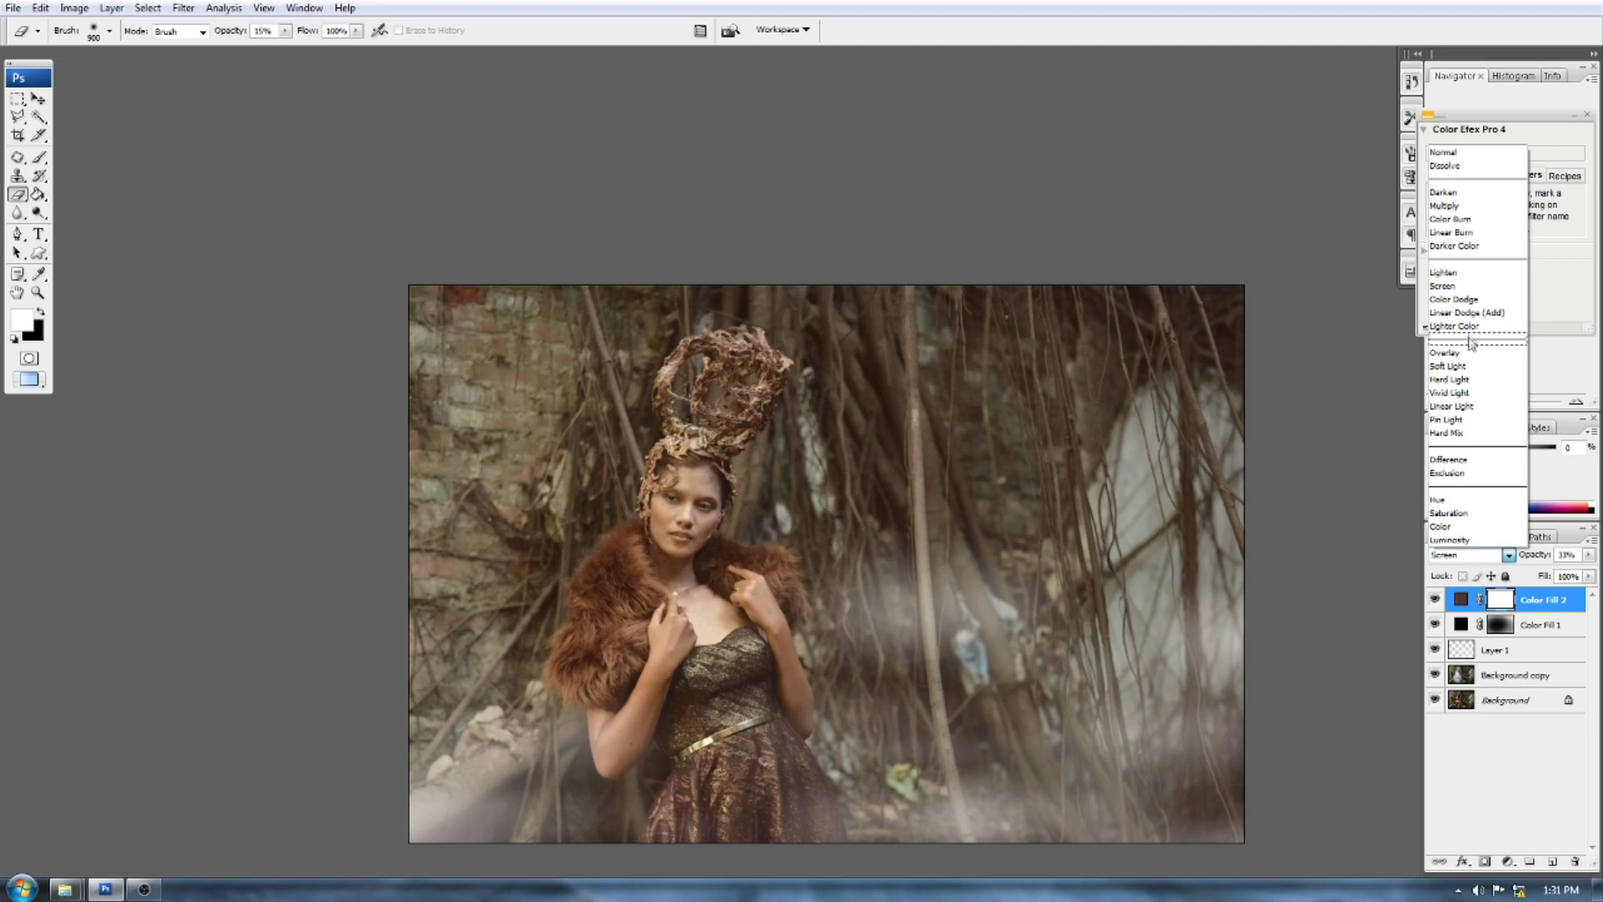
{"action": "left_click", "coordinate": [1453, 290]}
- Set the brown fill to Soft Light at 20% opacity and compare the photo with it hidden and shown
{"action": "left_click", "coordinate": [1454, 555]}
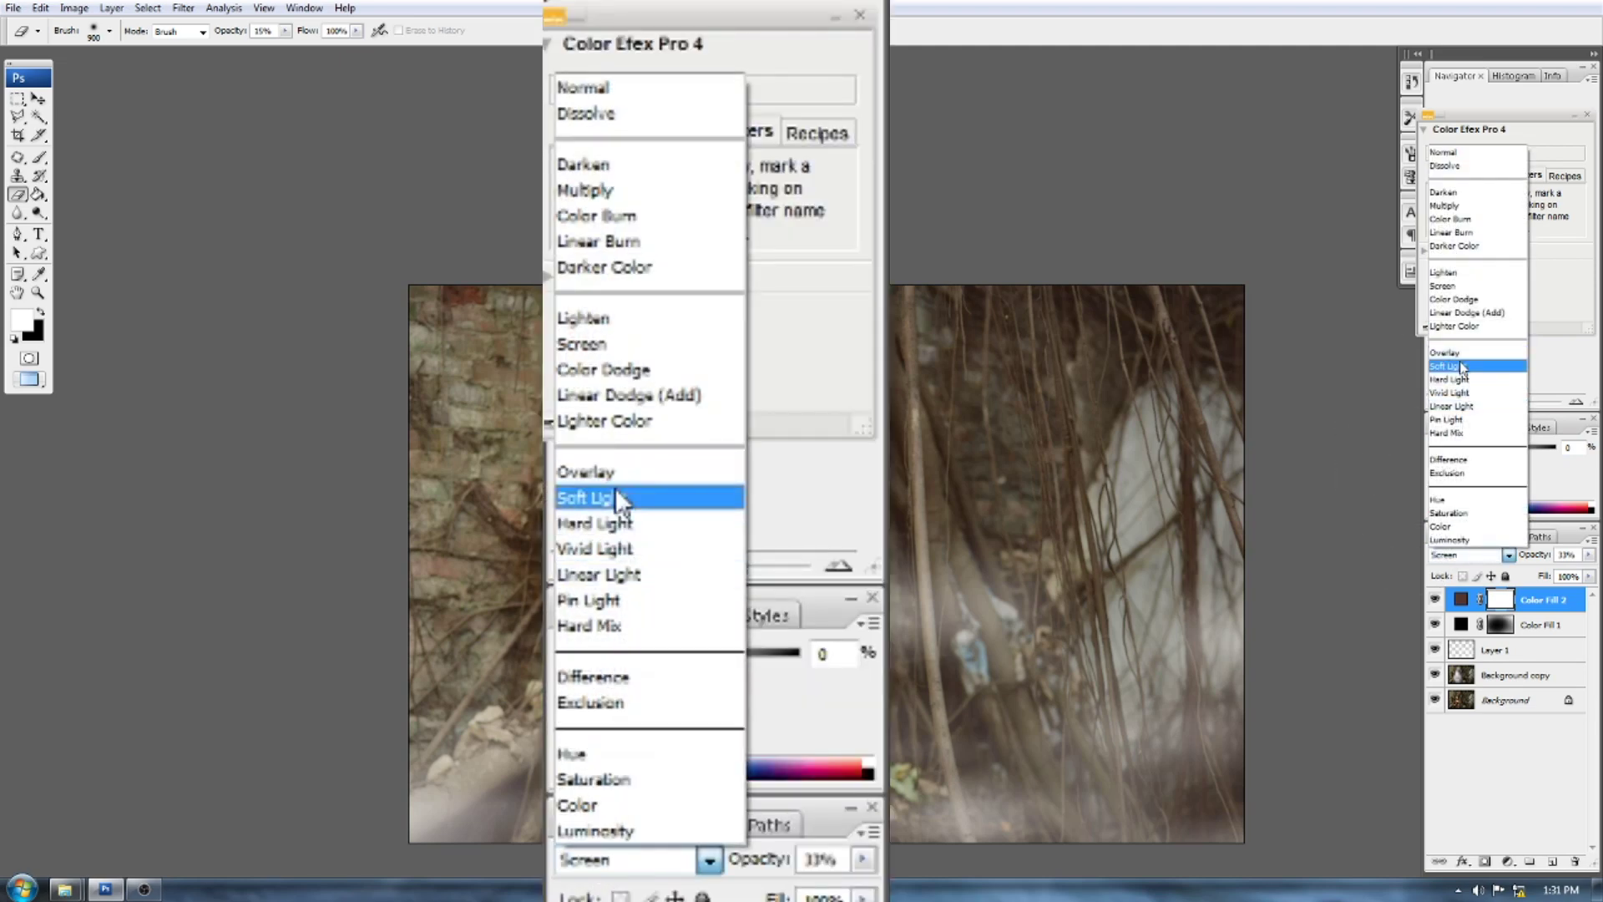
{"action": "left_click", "coordinate": [1461, 367]}
{"action": "left_click", "coordinate": [1435, 601]}
{"action": "left_click", "coordinate": [1435, 601]}
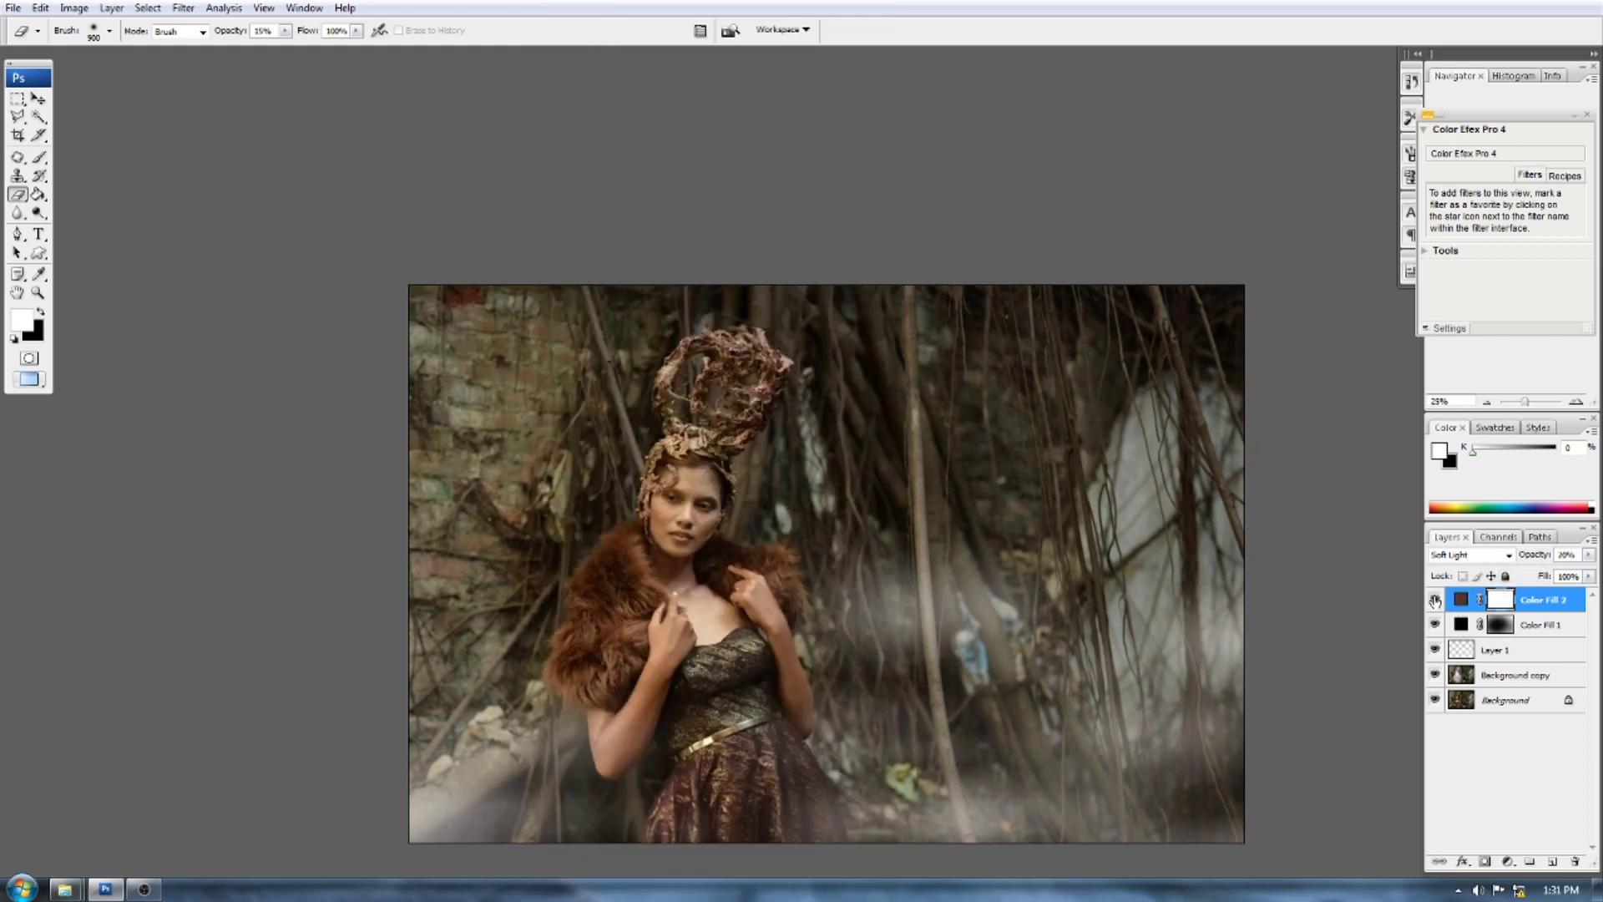
{"action": "left_click", "coordinate": [785, 571], "text": "ctrl+alt"}
{"action": "left_click", "coordinate": [785, 571], "text": "ctrl+alt"}
{"action": "left_click", "coordinate": [785, 571], "text": "ctrl"}
{"action": "left_click", "coordinate": [785, 571], "text": "ctrl"}
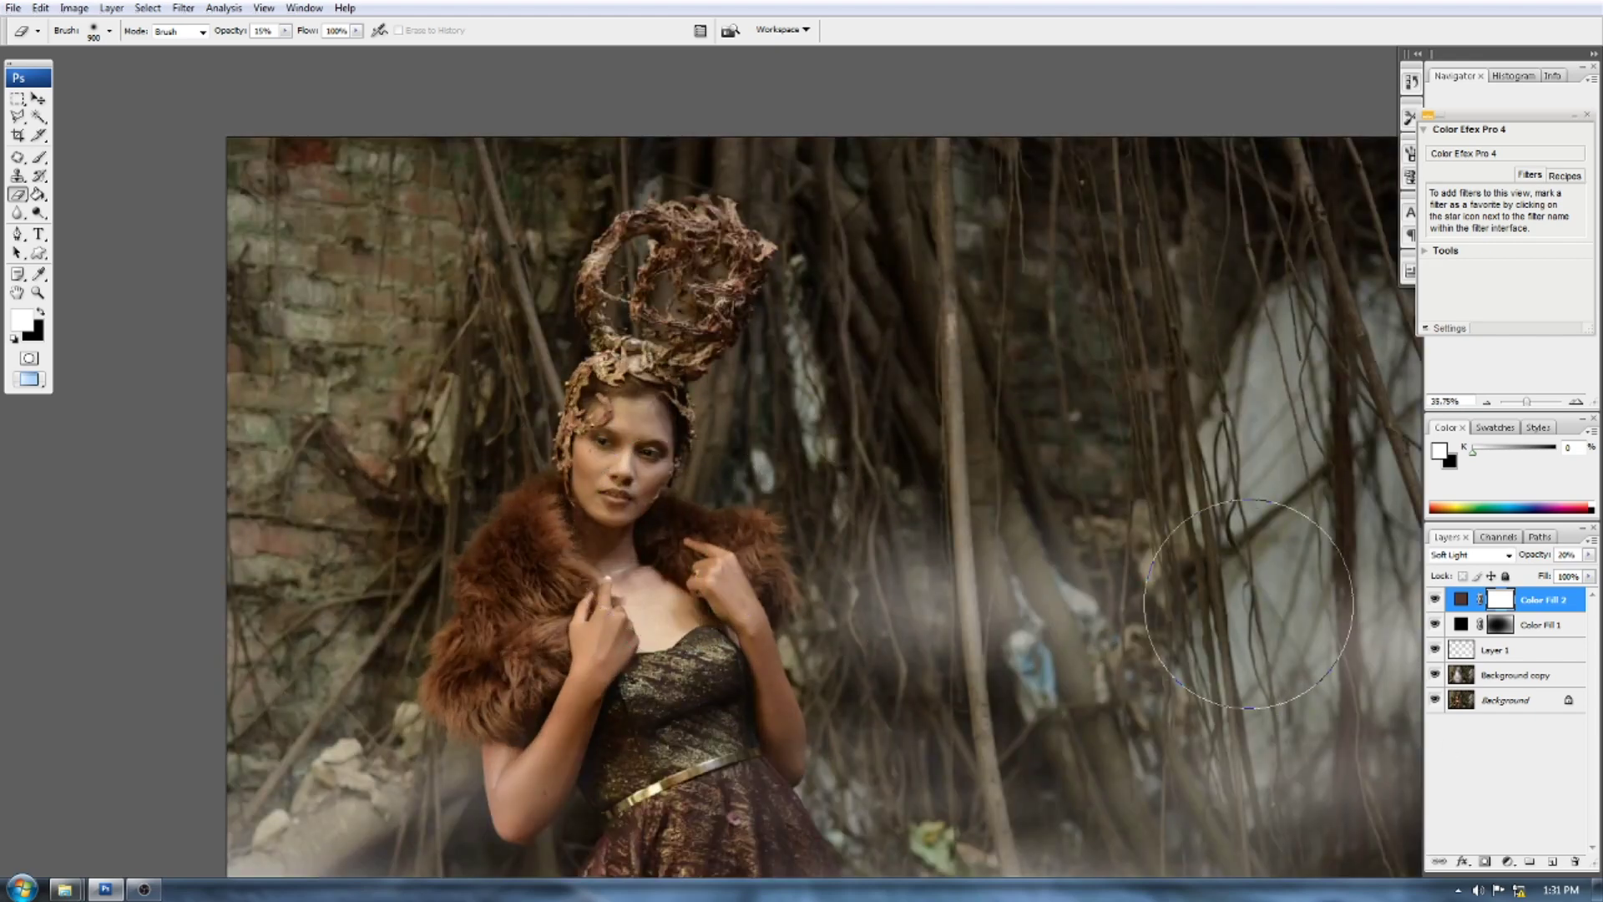
- Add a medium gray Solid Color fill layer directly above the fog layer, Layer 1
{"action": "left_click", "coordinate": [1495, 655]}
{"action": "scroll", "coordinate": [1065, 564], "scroll_direction": "down", "scroll_amount": 9}
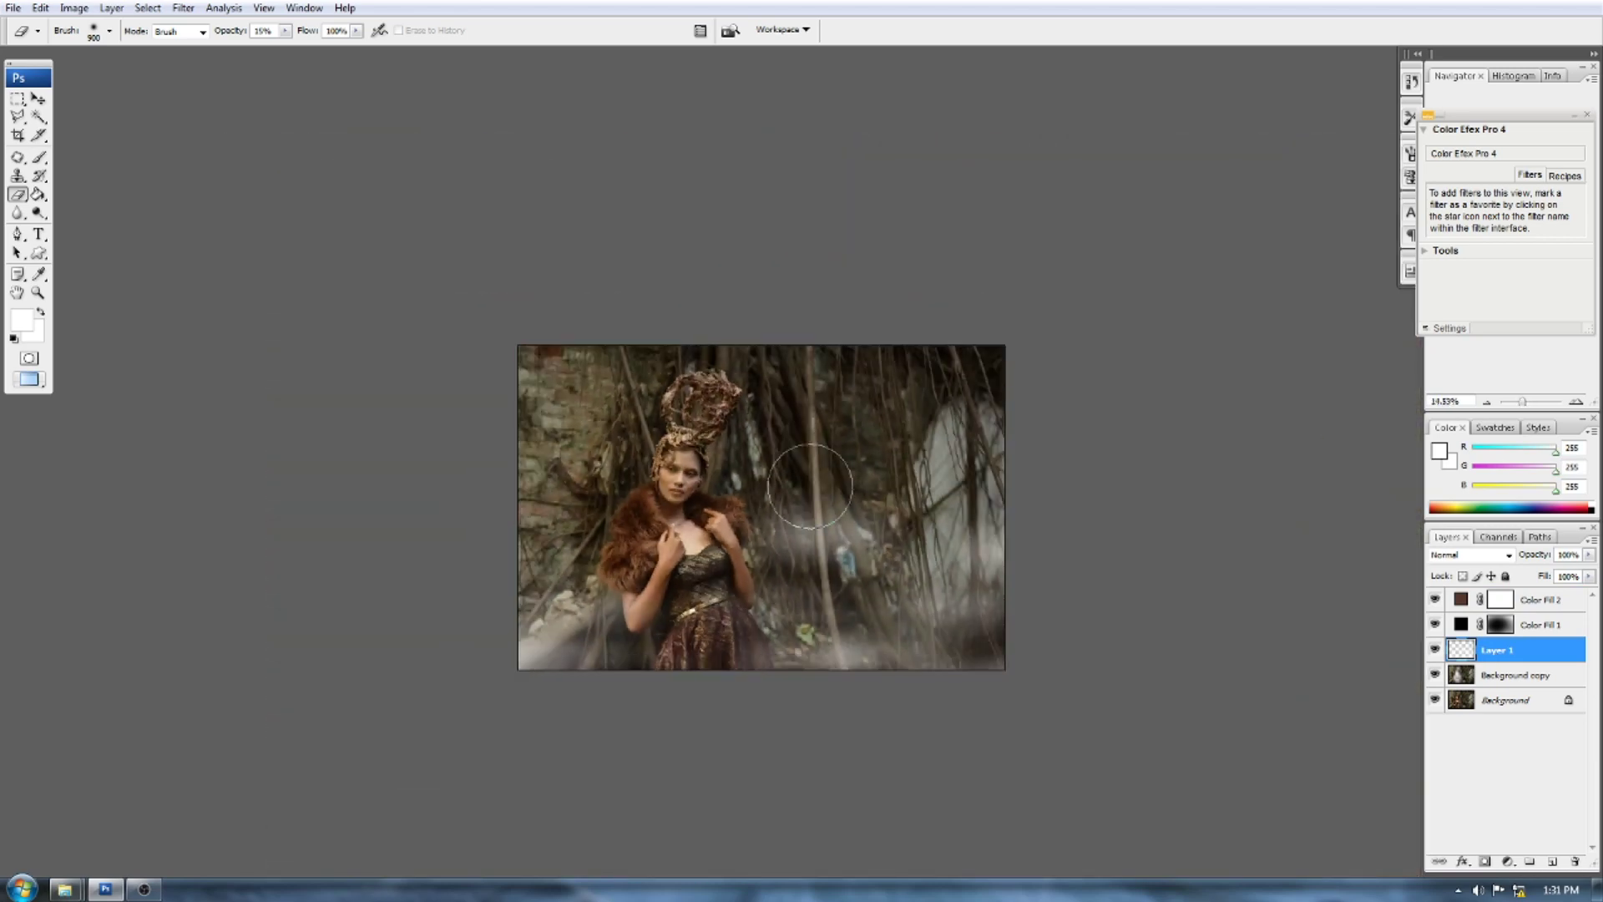
{"action": "scroll", "coordinate": [1254, 569], "scroll_direction": "up", "scroll_amount": 2}
{"action": "left_click", "coordinate": [1508, 861]}
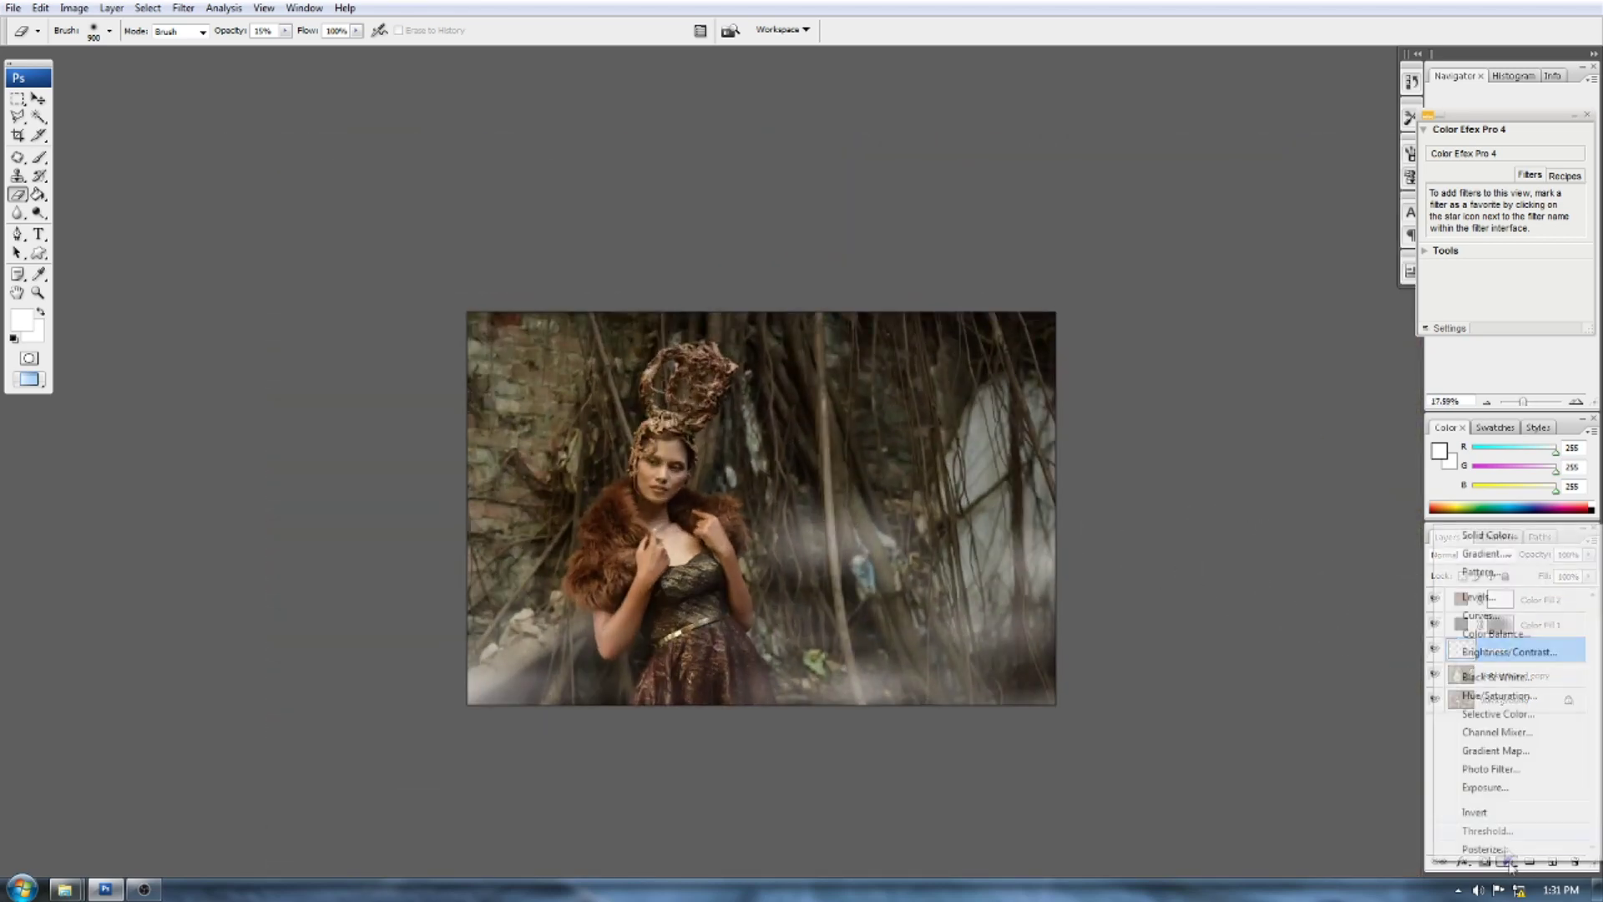
{"action": "left_click", "coordinate": [1495, 535]}
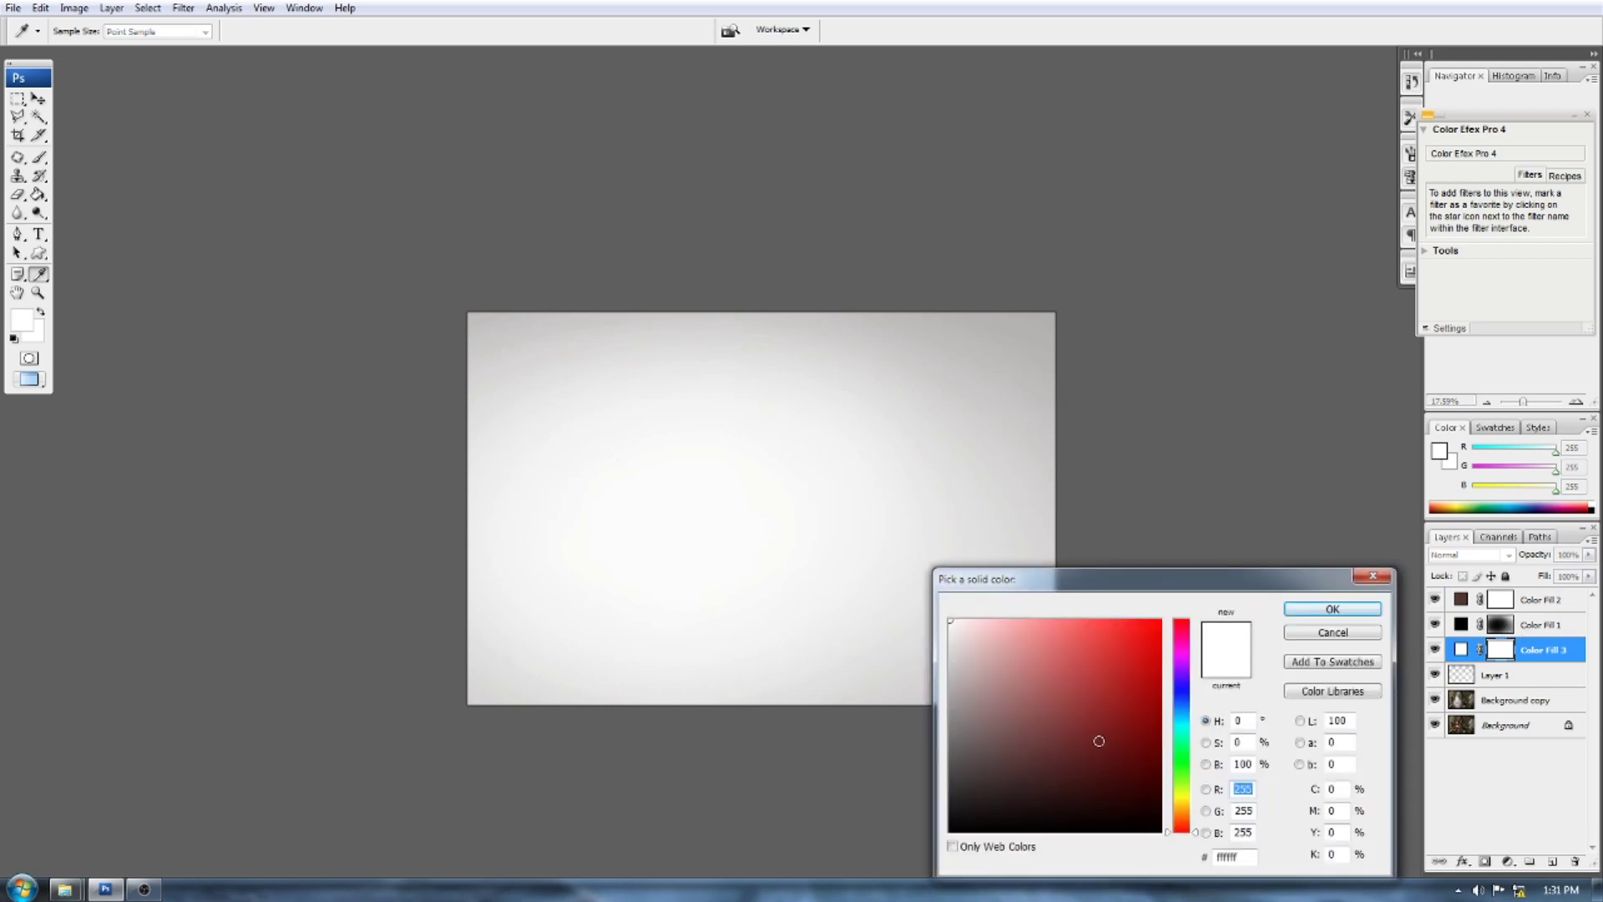
{"action": "left_click", "coordinate": [959, 739]}
{"action": "left_click", "coordinate": [1332, 610]}
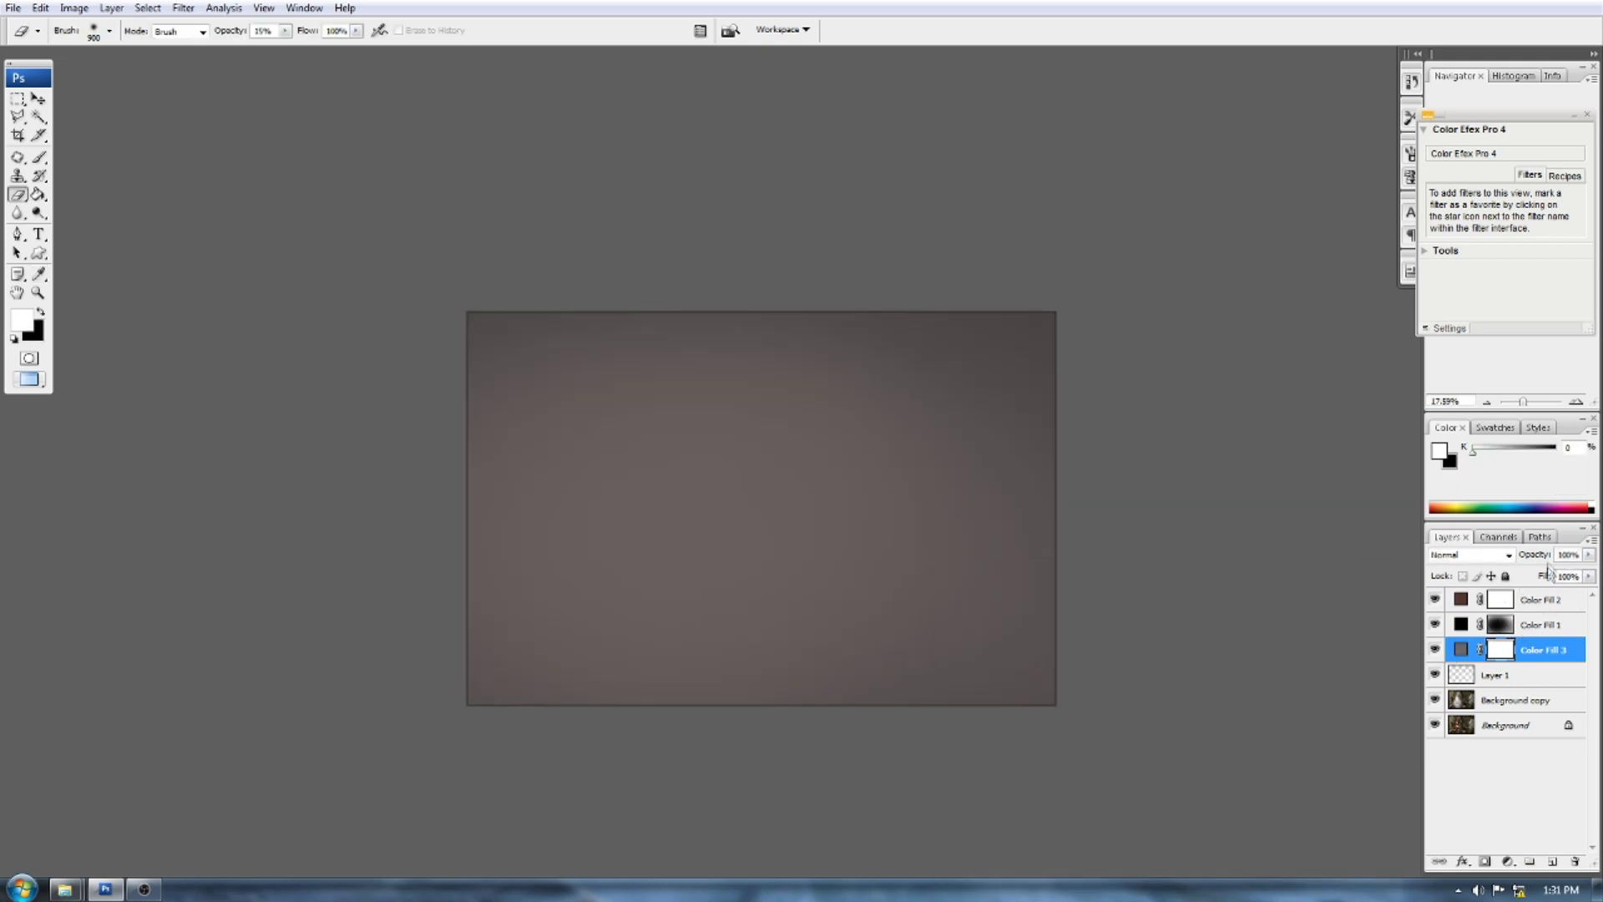
- Set the gray fill to Darken blend mode at 25% opacity and compare the photo with it hidden and shown
{"action": "left_click_drag", "start_coordinate": [1541, 557], "coordinate": [1513, 558]}
{"action": "left_click", "coordinate": [1504, 556]}
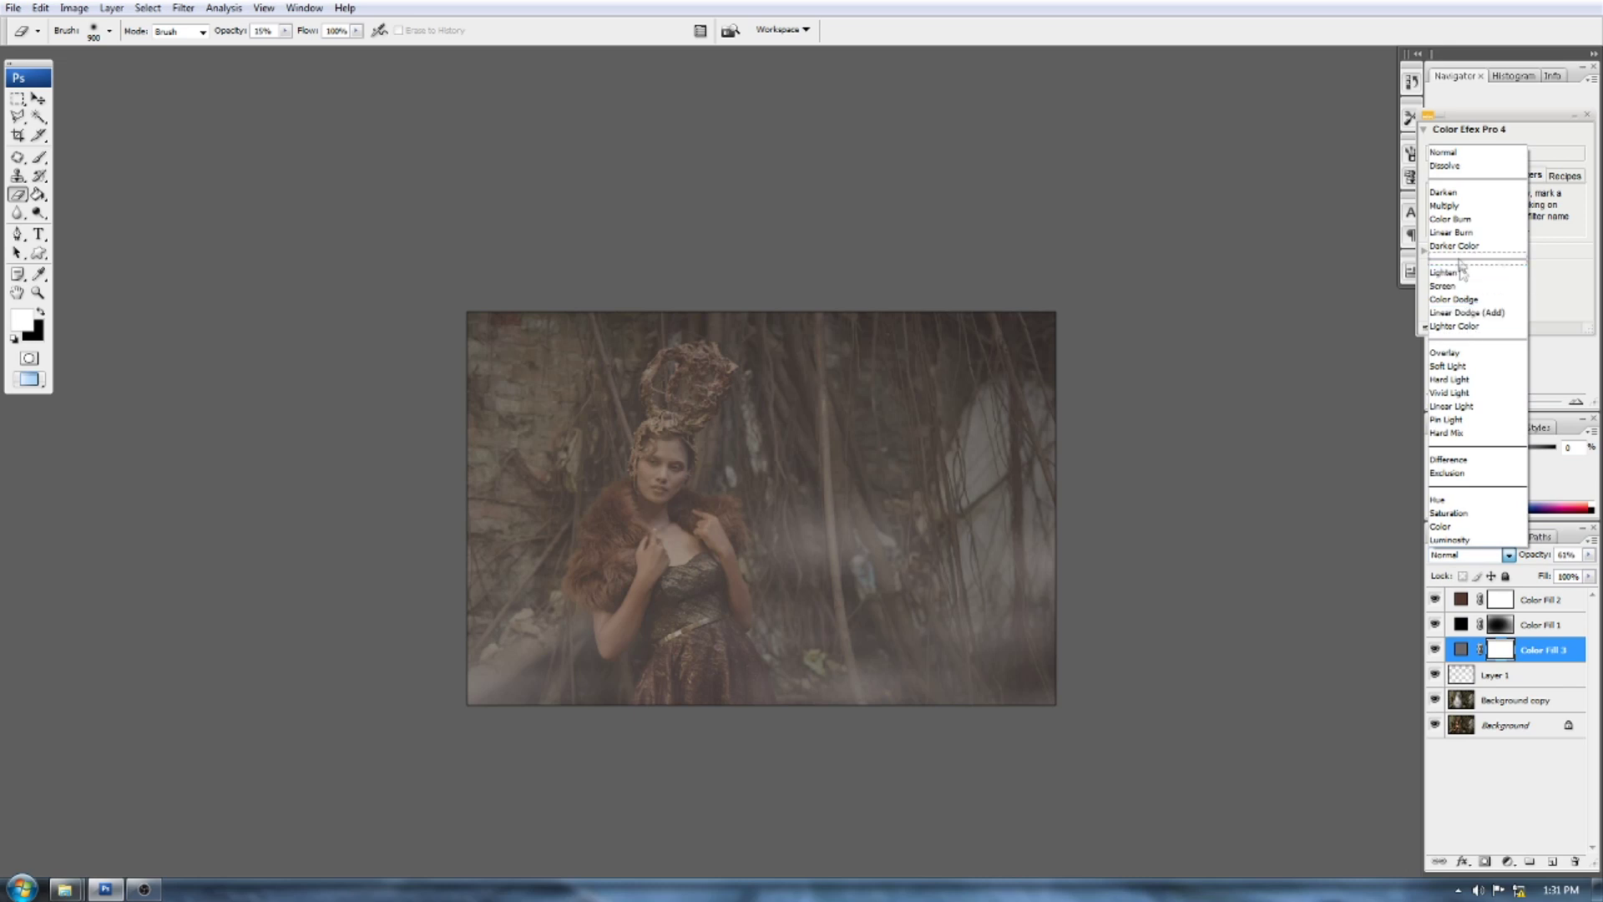
{"action": "left_click", "coordinate": [1444, 192]}
{"action": "key", "text": "ctrl+plus"}
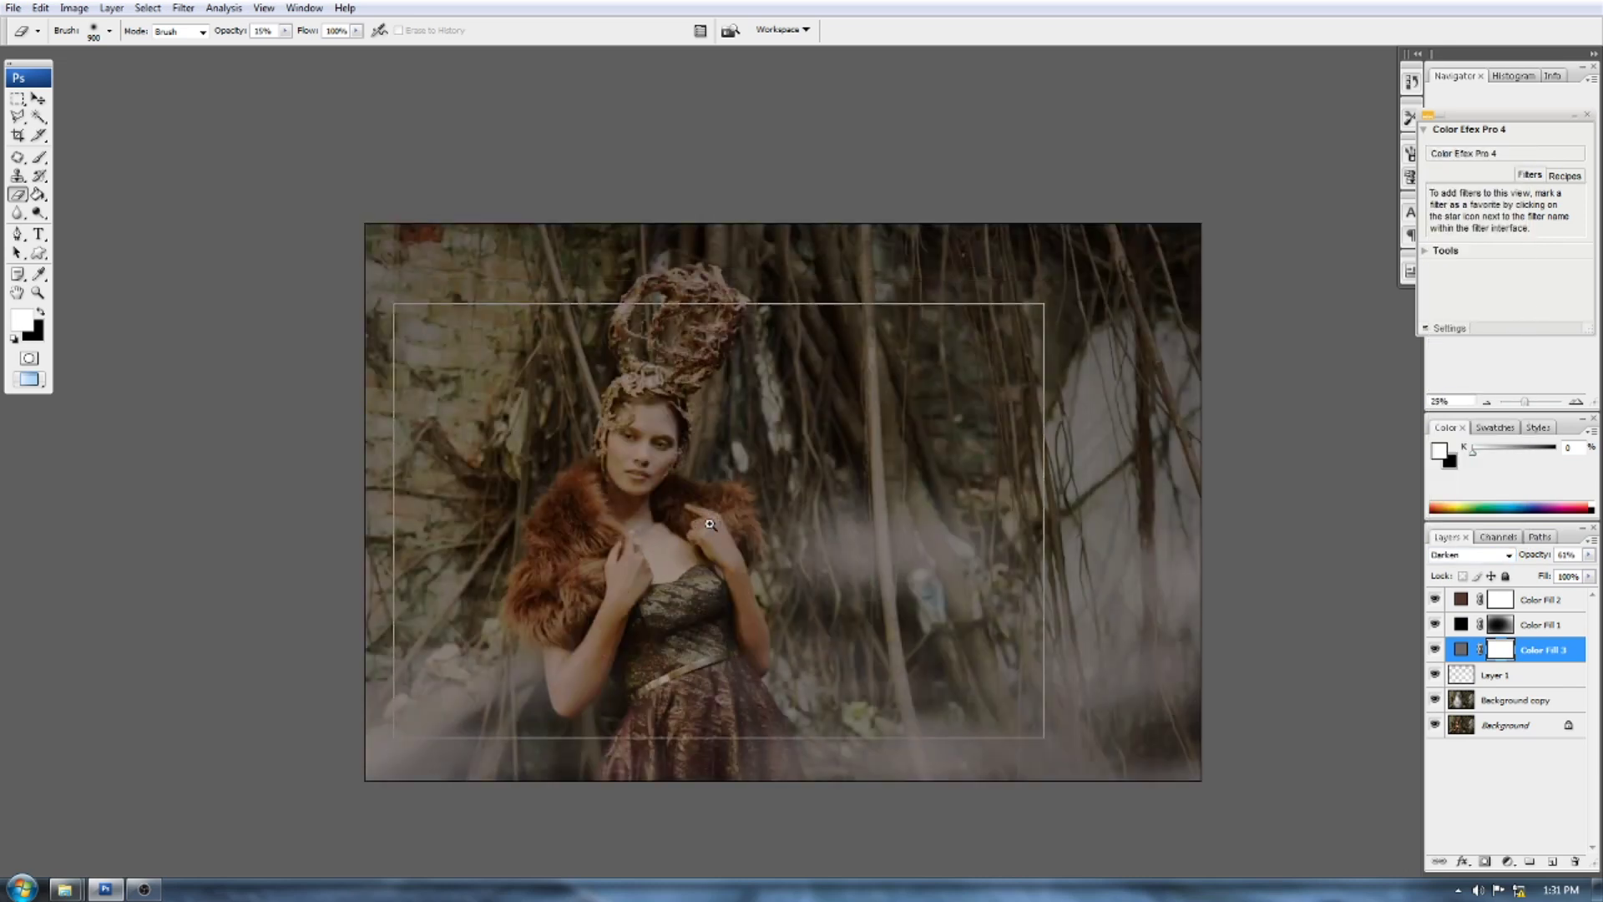
{"action": "key", "text": "ctrl+plus"}
{"action": "left_click_drag", "start_coordinate": [1540, 560], "coordinate": [1513, 558]}
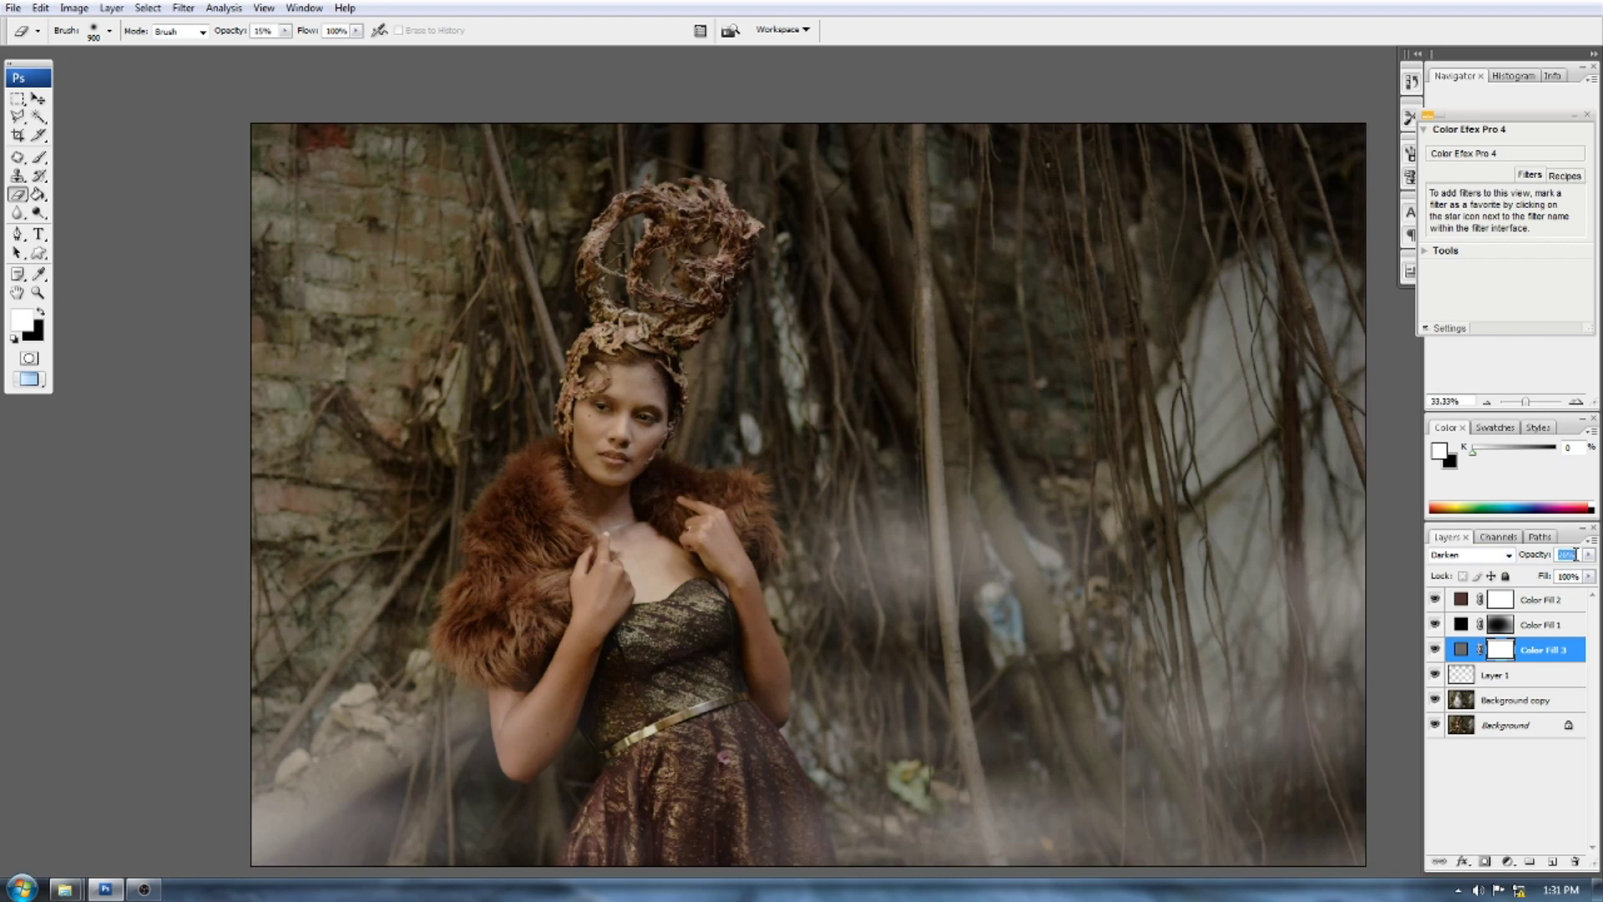
{"action": "left_click", "coordinate": [1436, 650]}
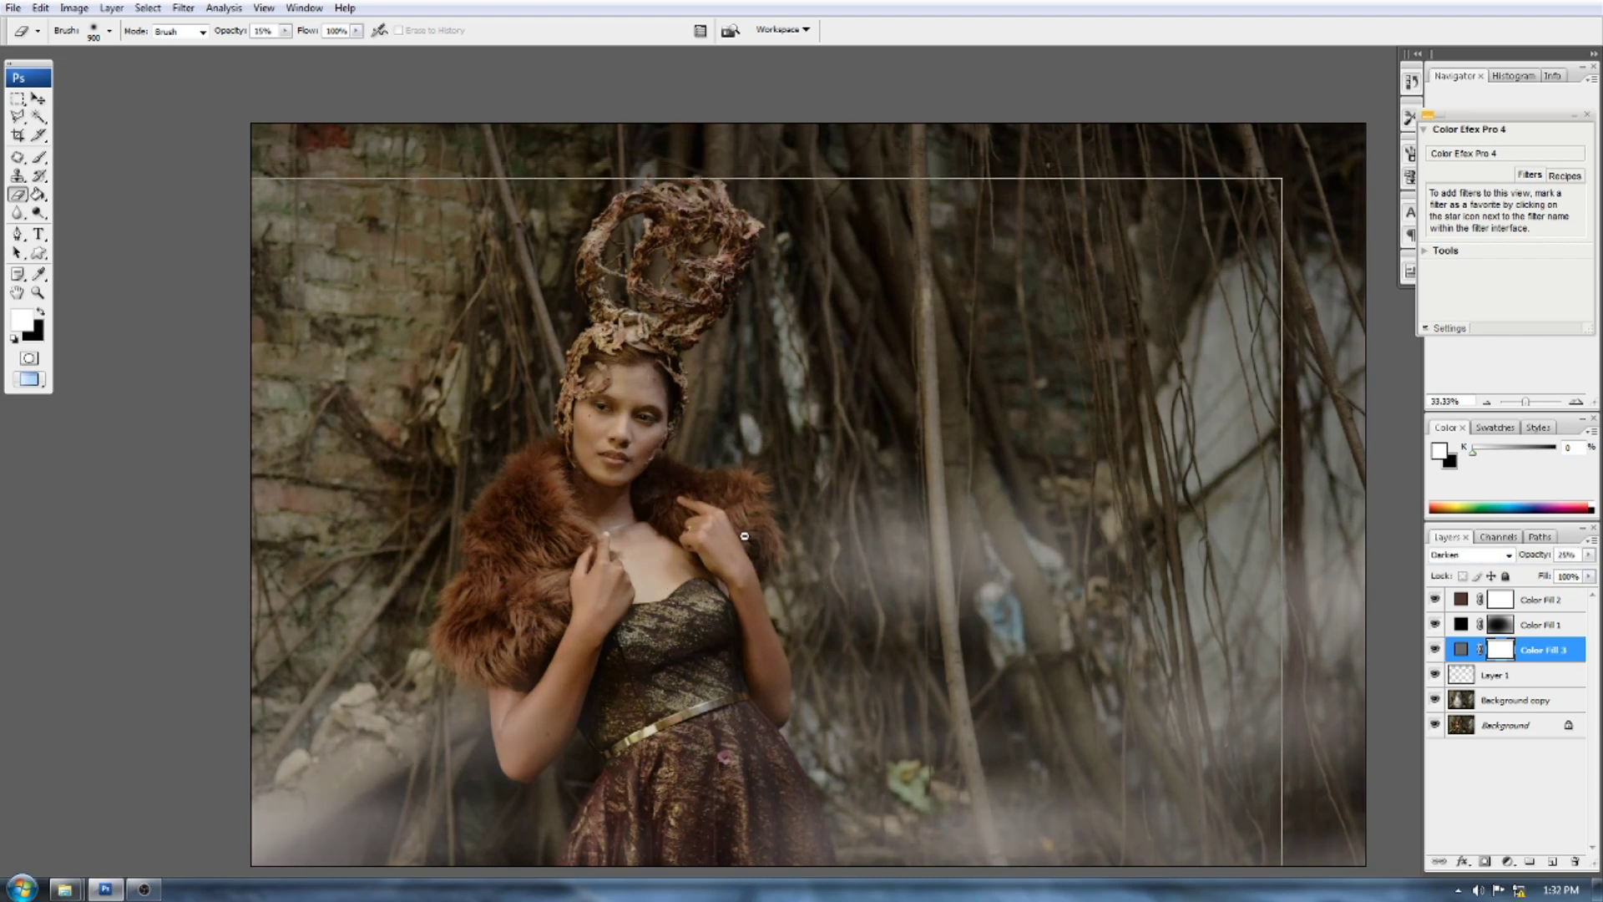
- Erase parts of the gray fill's layer mask over the woman using the soft Eraser at 15% opacity
{"action": "key", "text": "ctrl+minus"}
{"action": "key", "text": "ctrl+minus"}
{"action": "key", "text": "ctrl+plus"}
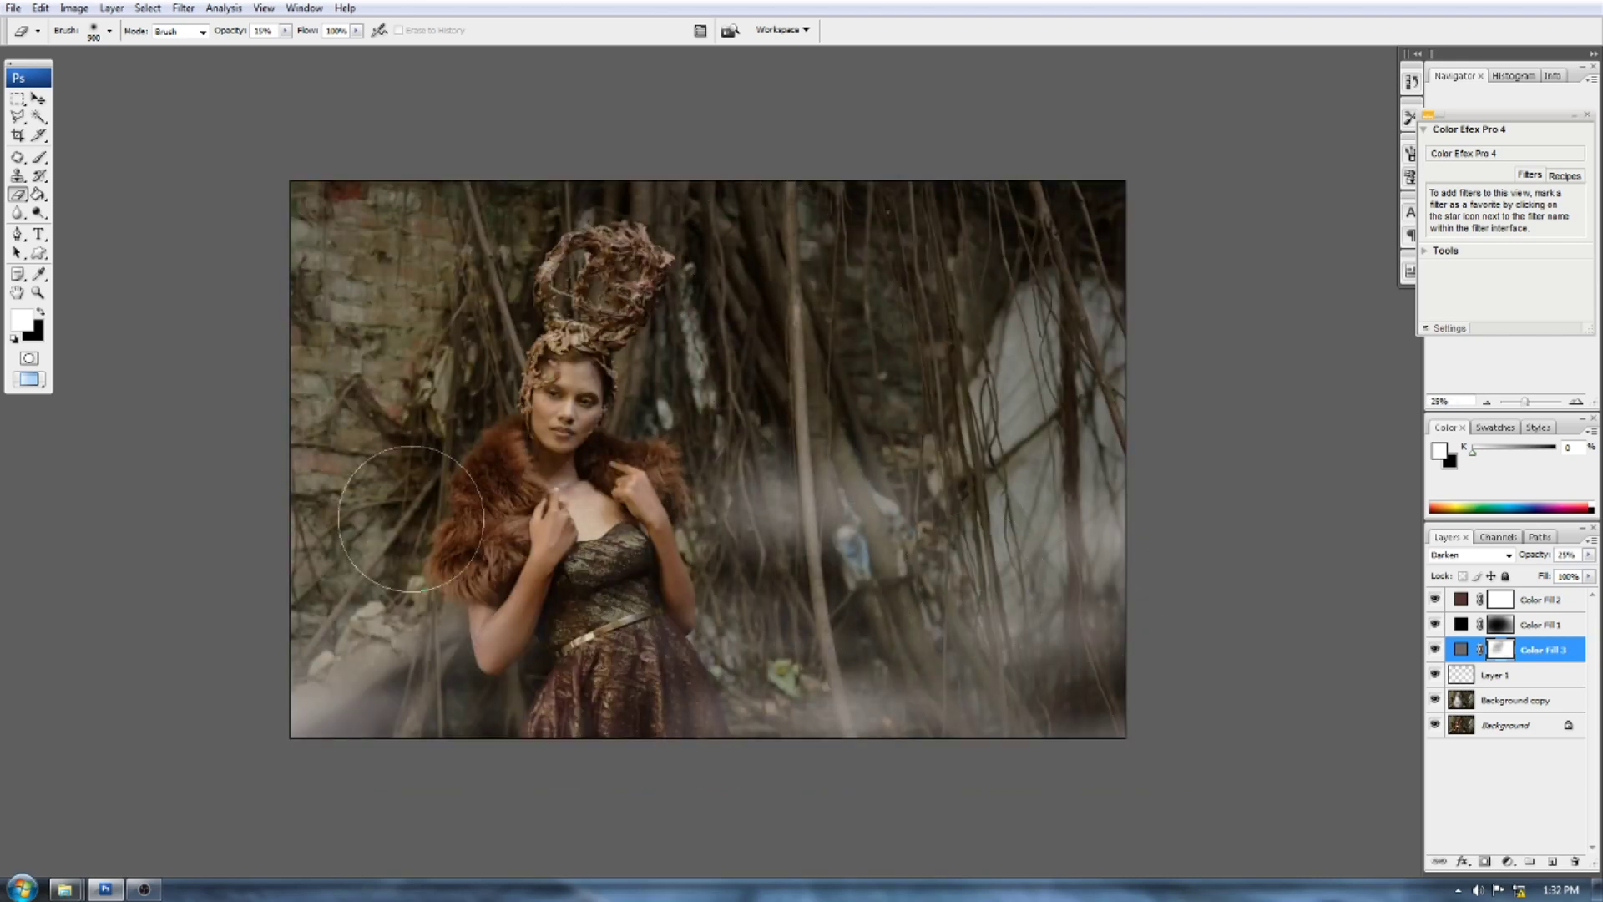
{"action": "left_click", "coordinate": [671, 581], "text": "alt"}
- Duplicate the fog layer, Layer 1, and move the fog copy upward so it covers the upper part of the photo
{"action": "left_click", "coordinate": [1503, 675]}
{"action": "key", "text": "v"}
{"action": "left_click_drag", "start_coordinate": [856, 655], "coordinate": [847, 471]}
{"action": "key", "text": "ctrl+j"}
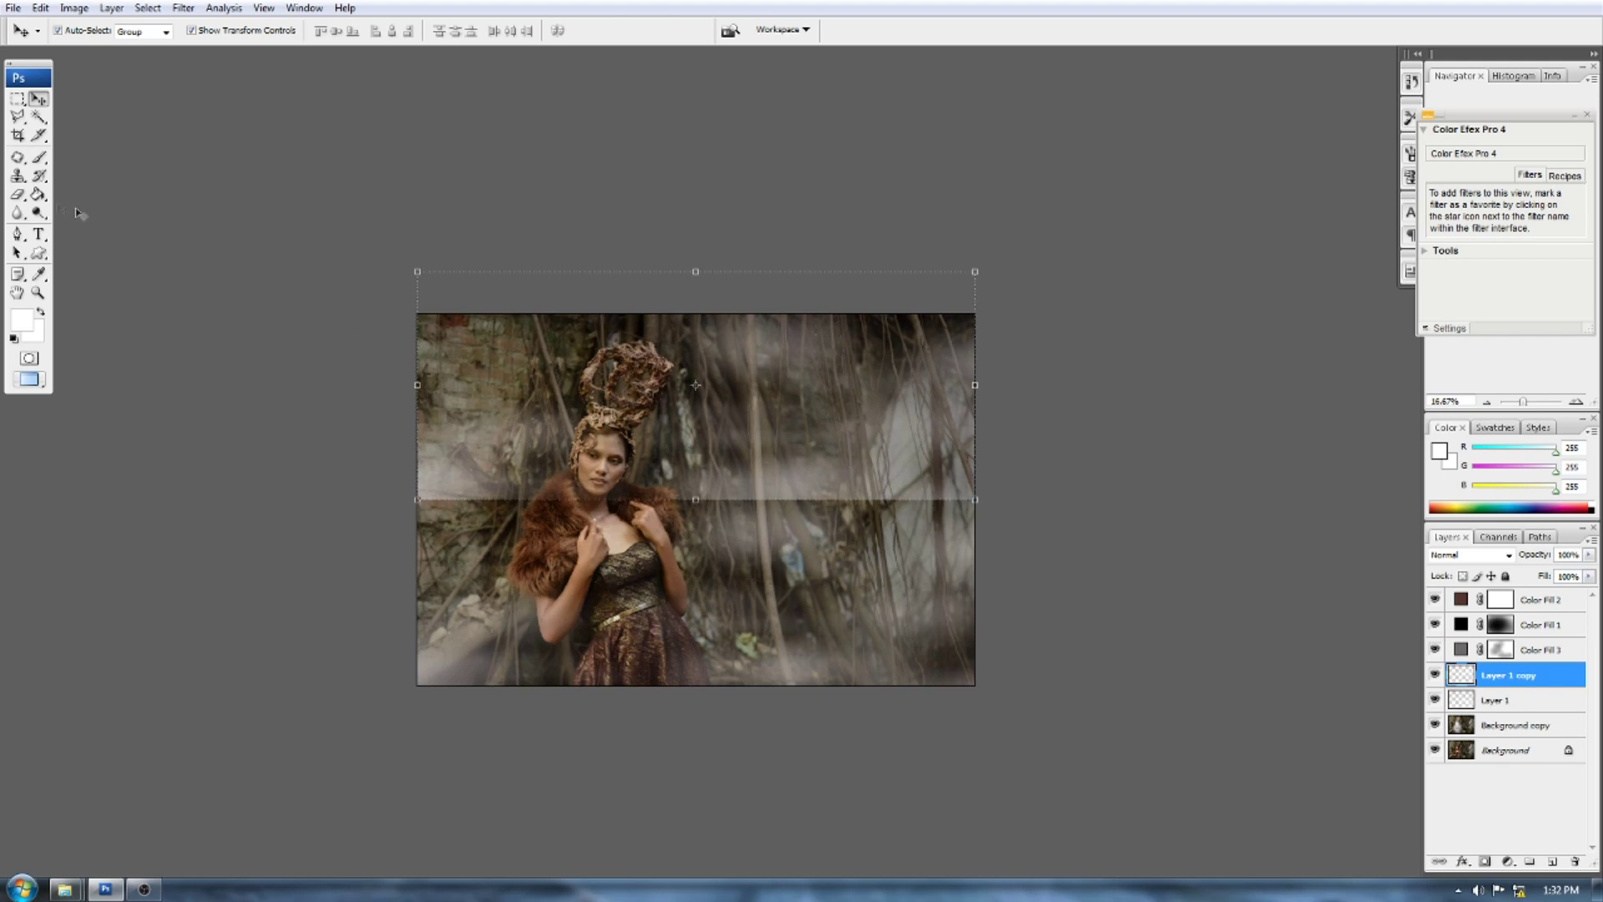
- Erase the hard horizontal edge and excess mist of the fog copy with the Eraser at 15% opacity
{"action": "left_click", "coordinate": [16, 196]}
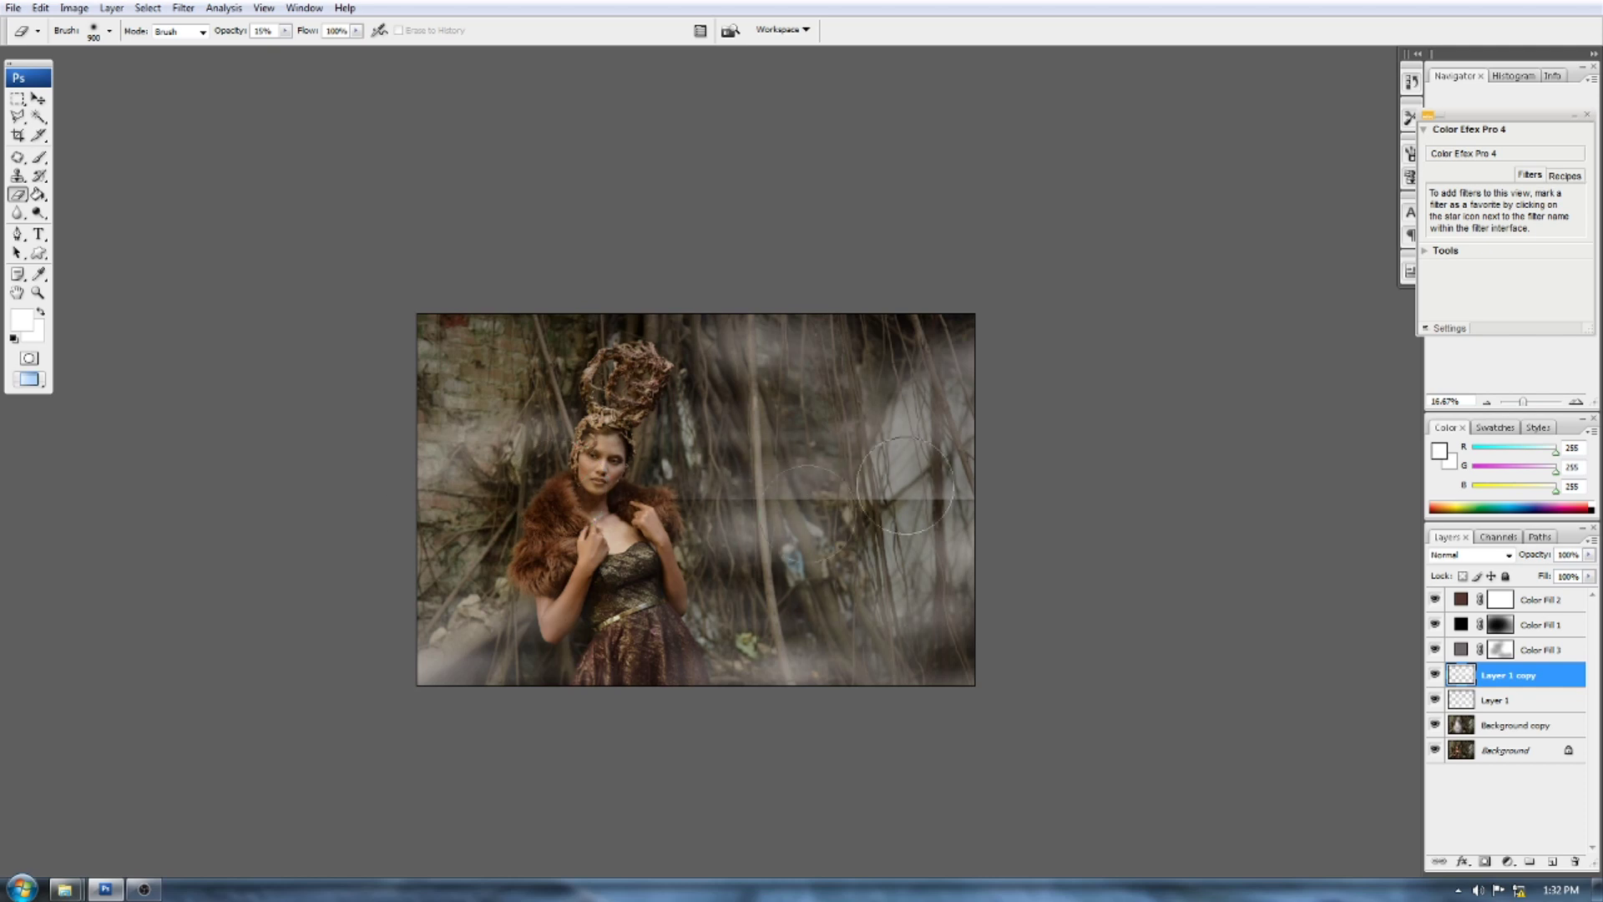
{"action": "left_click_drag", "start_coordinate": [907, 486], "coordinate": [844, 481]}
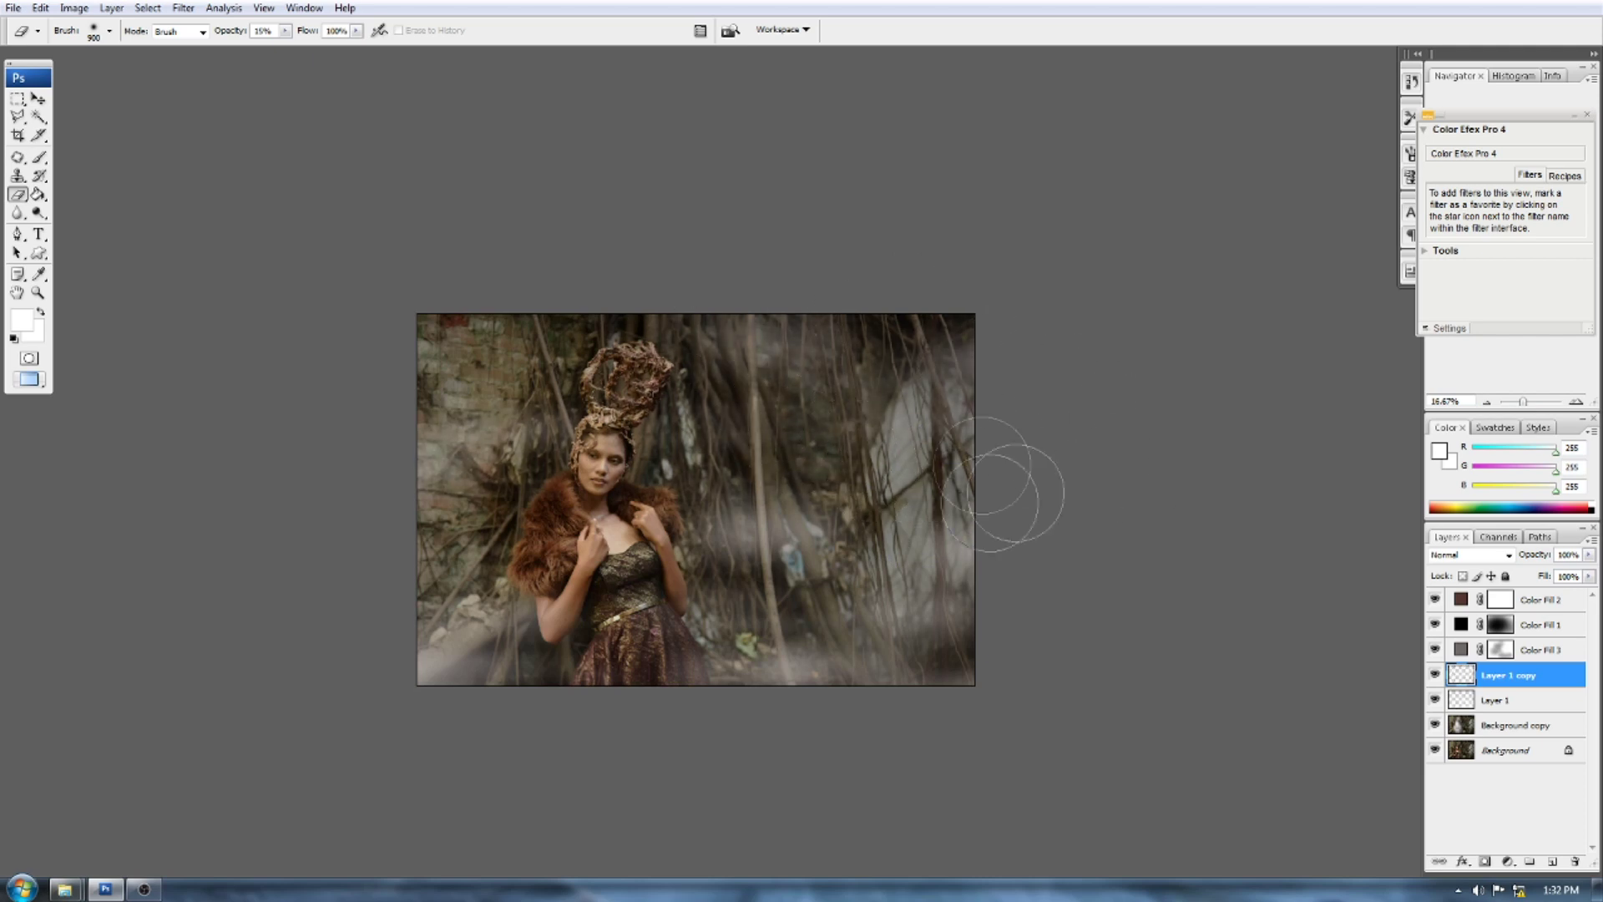
{"action": "scroll", "coordinate": [785, 556], "scroll_direction": "down", "scroll_amount": 2}
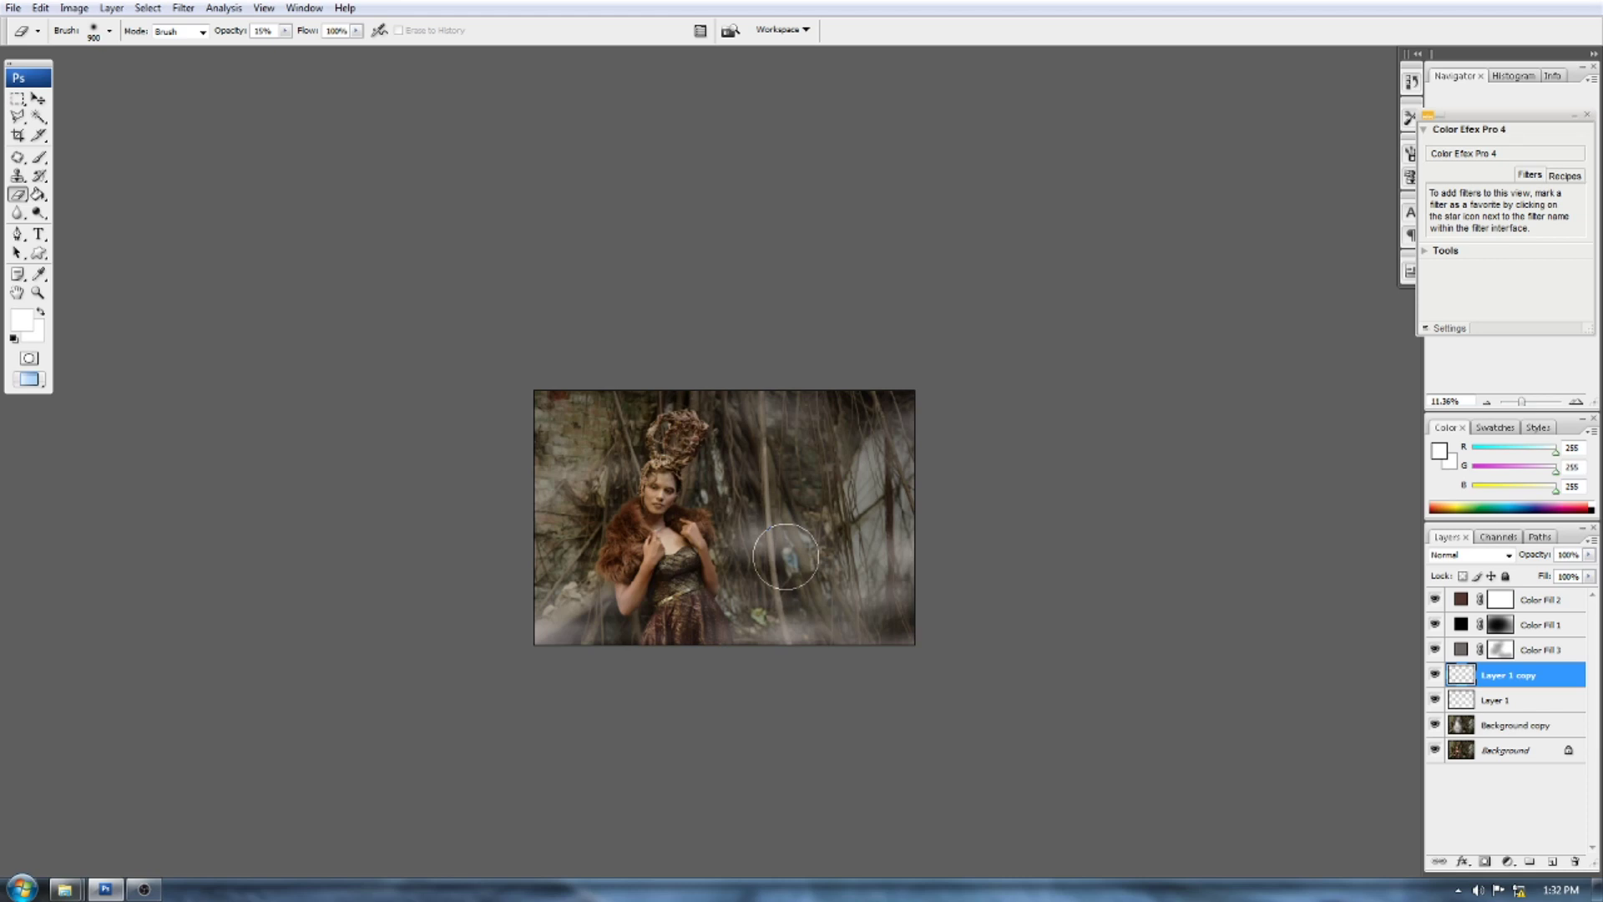
{"action": "scroll", "coordinate": [788, 554], "scroll_direction": "up", "scroll_amount": 6}
{"action": "scroll", "coordinate": [793, 537], "scroll_direction": "down", "scroll_amount": 4}
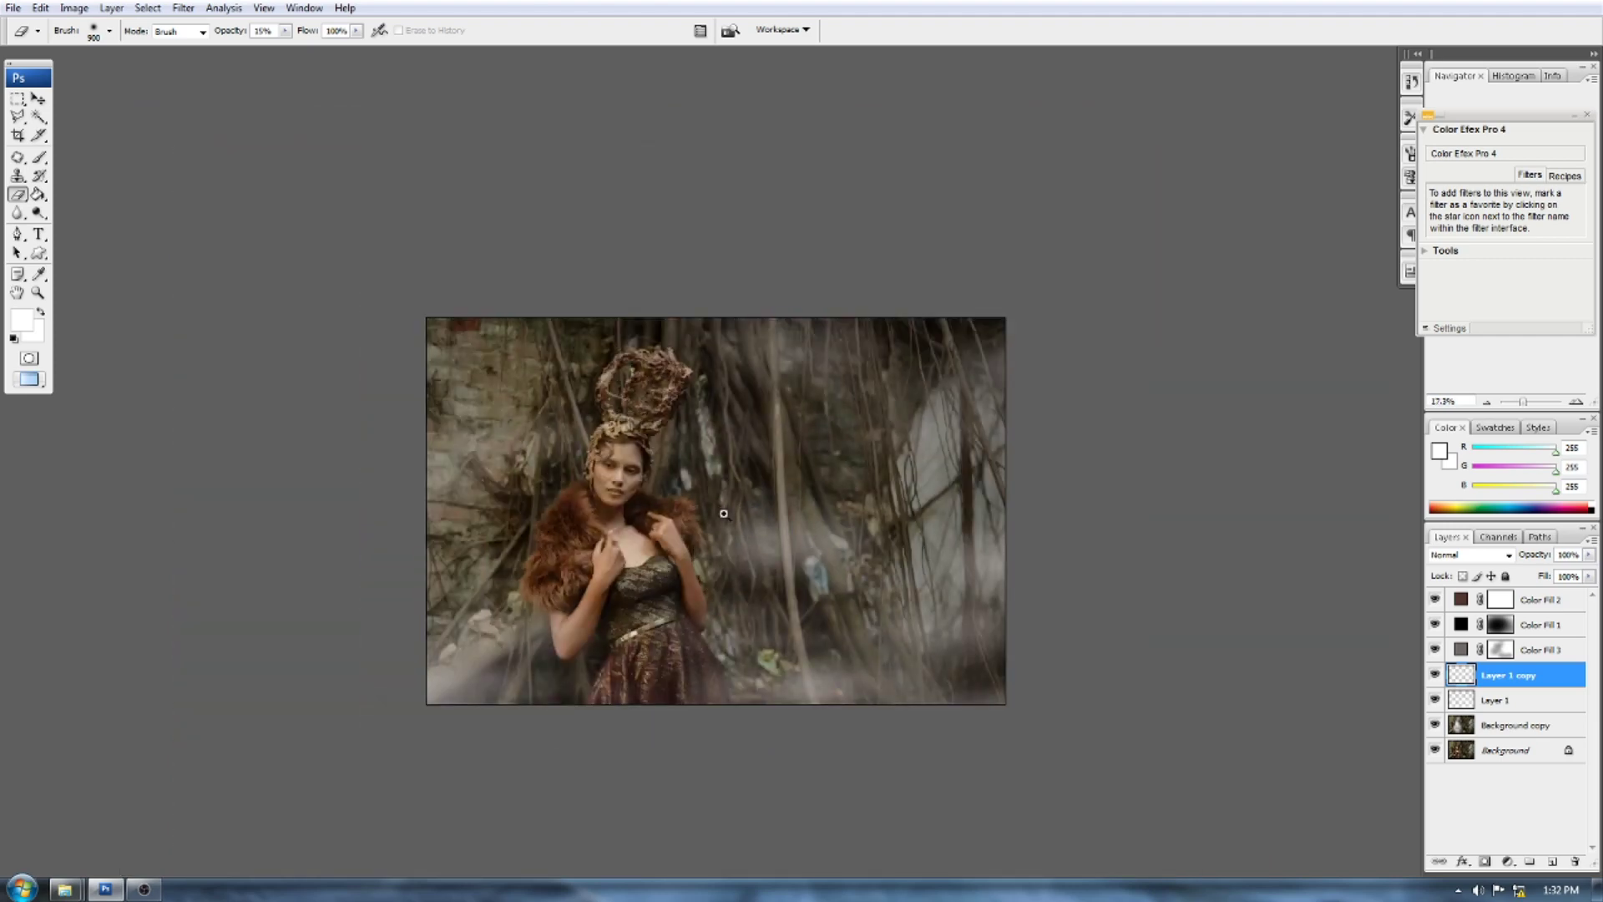
{"action": "scroll", "coordinate": [723, 513], "scroll_direction": "up", "scroll_amount": 4}
{"action": "scroll", "coordinate": [778, 523], "scroll_direction": "down", "scroll_amount": 3}
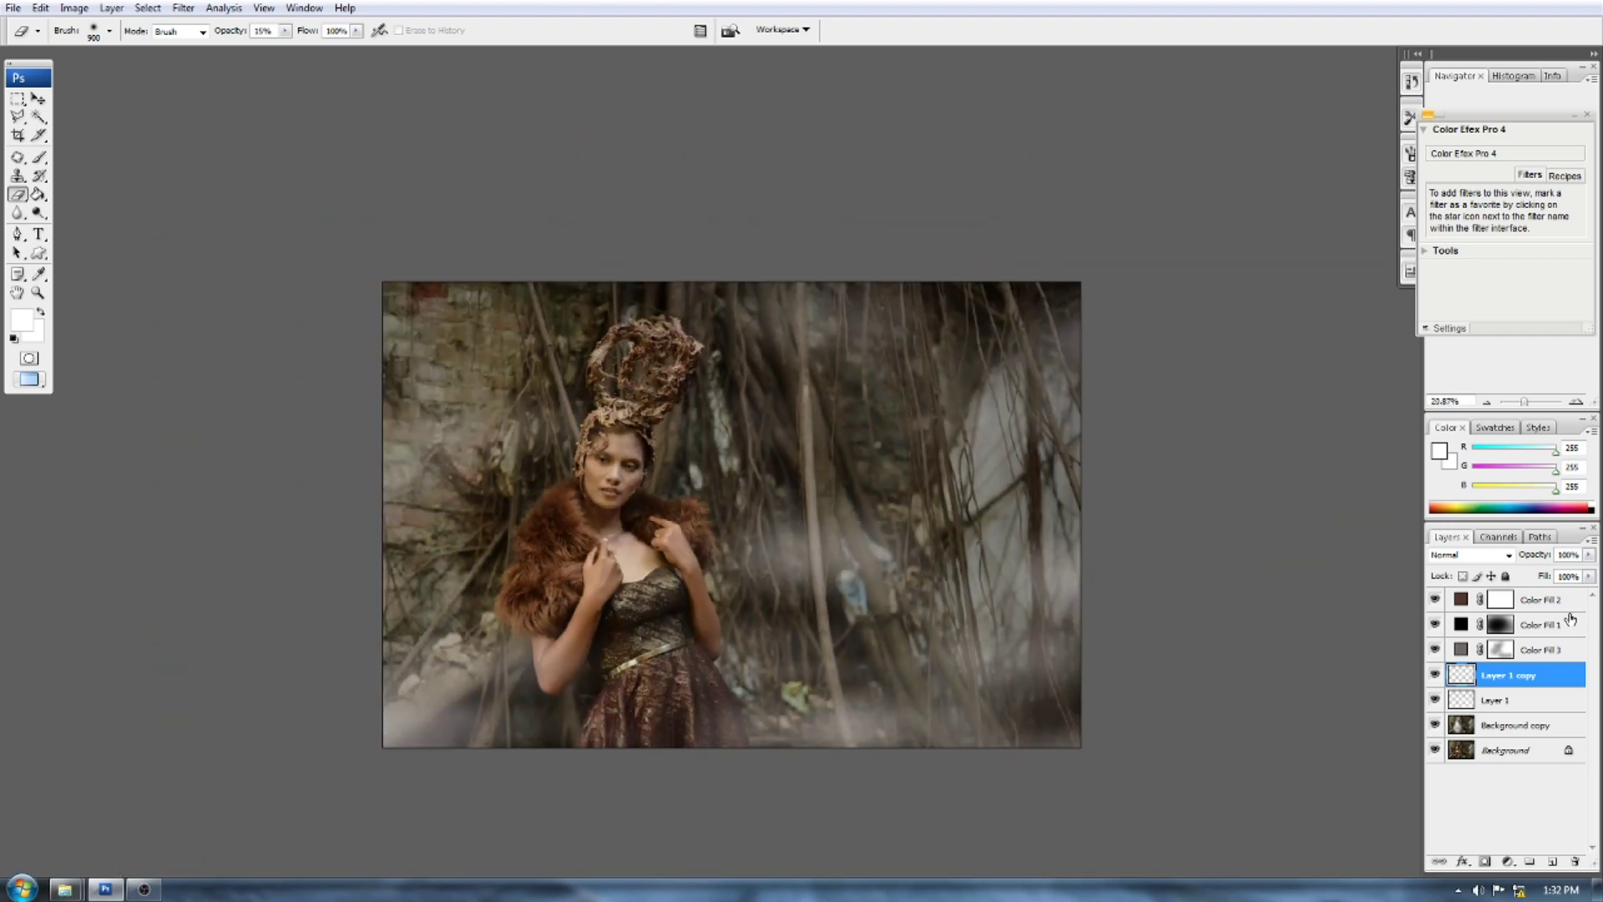
- Add a Black & White adjustment layer above the brown fill, Color Fill 2, with Reds 96% and Yellows 74%
{"action": "left_click", "coordinate": [1561, 602]}
{"action": "left_click", "coordinate": [1508, 861]}
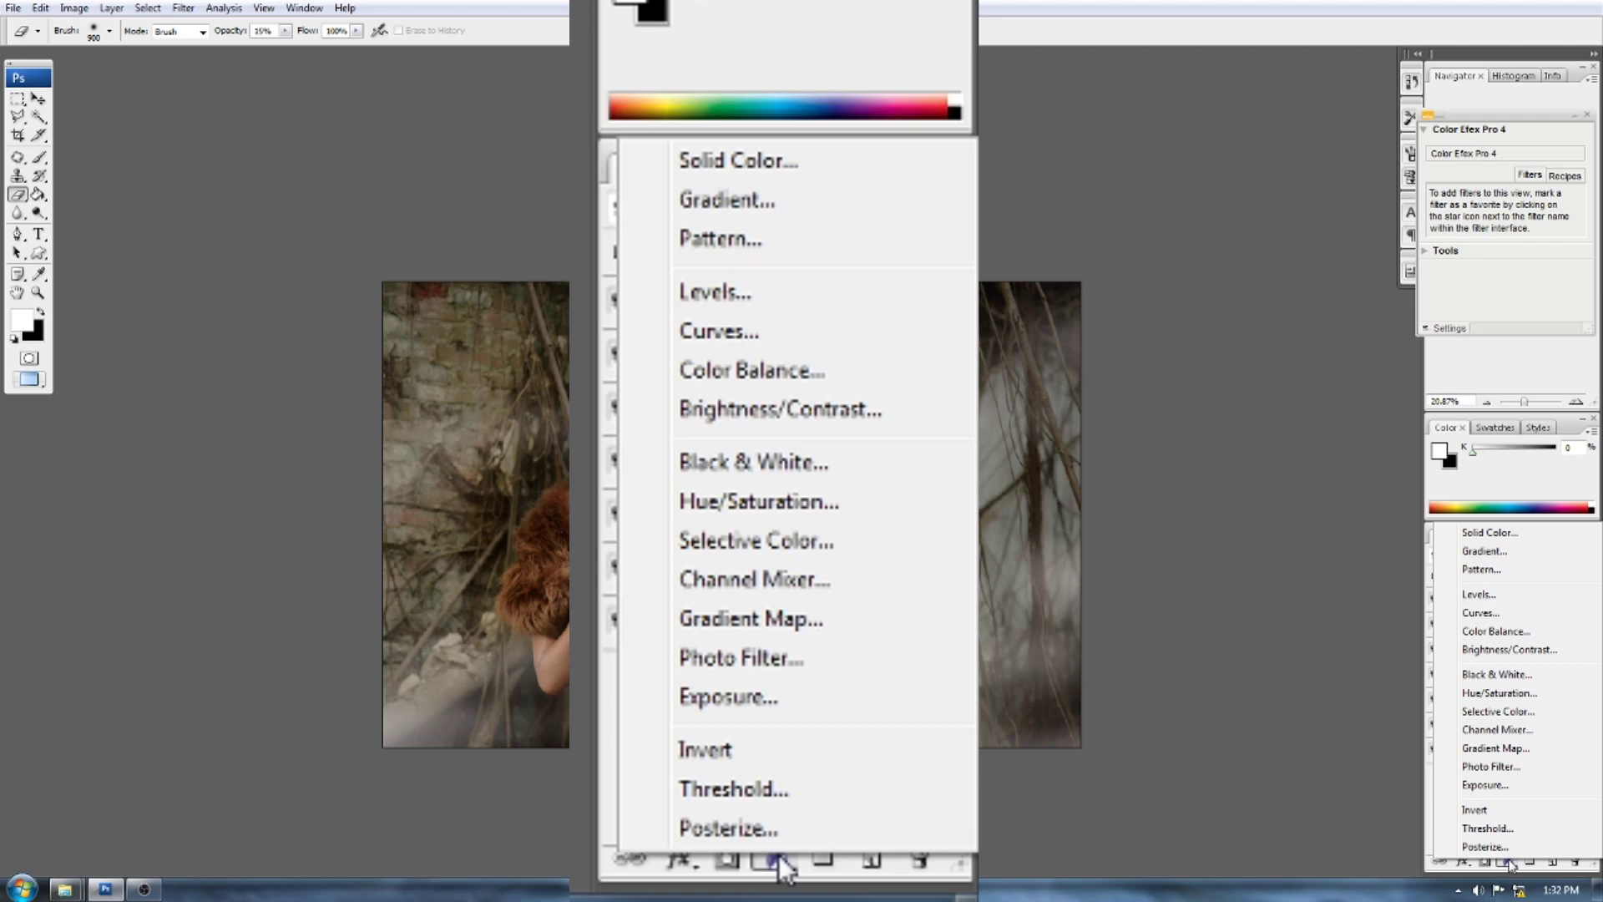
{"action": "left_click", "coordinate": [1498, 674]}
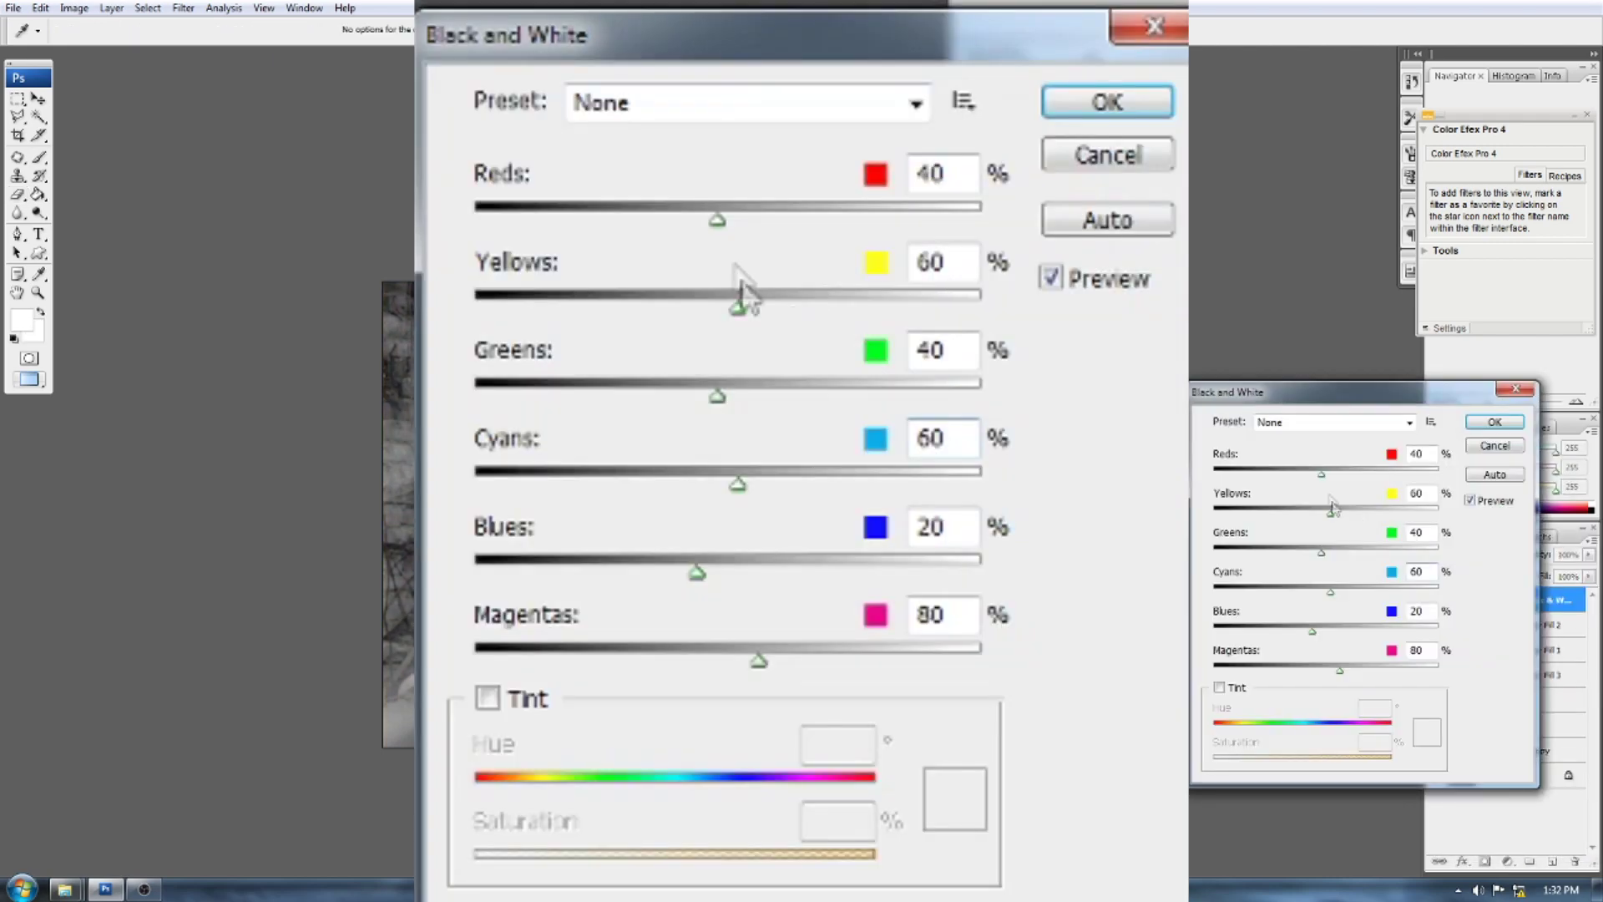
{"action": "left_click_drag", "start_coordinate": [1321, 473], "coordinate": [1338, 518]}
{"action": "key", "text": "Down"}
{"action": "key", "text": "Down"}
{"action": "key", "text": "Down"}
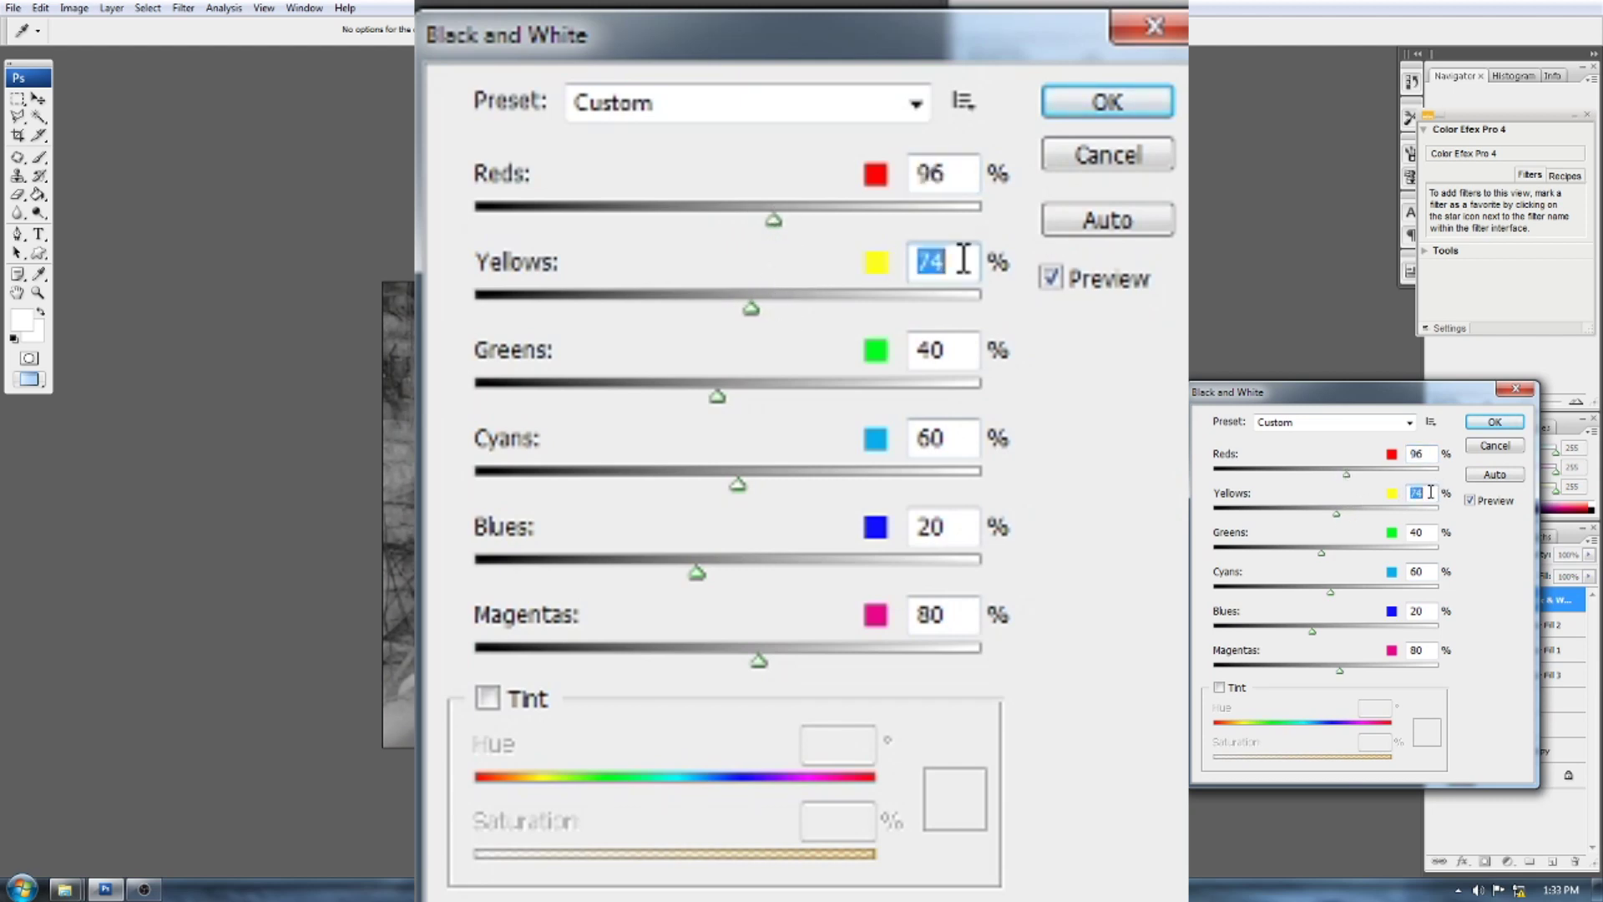
{"action": "left_click", "coordinate": [1471, 501]}
{"action": "left_click", "coordinate": [1471, 502]}
{"action": "left_click", "coordinate": [1495, 425]}
- Set the Black & White adjustment layer to Soft Light blend mode at 20% opacity
{"action": "left_click", "coordinate": [1495, 555]}
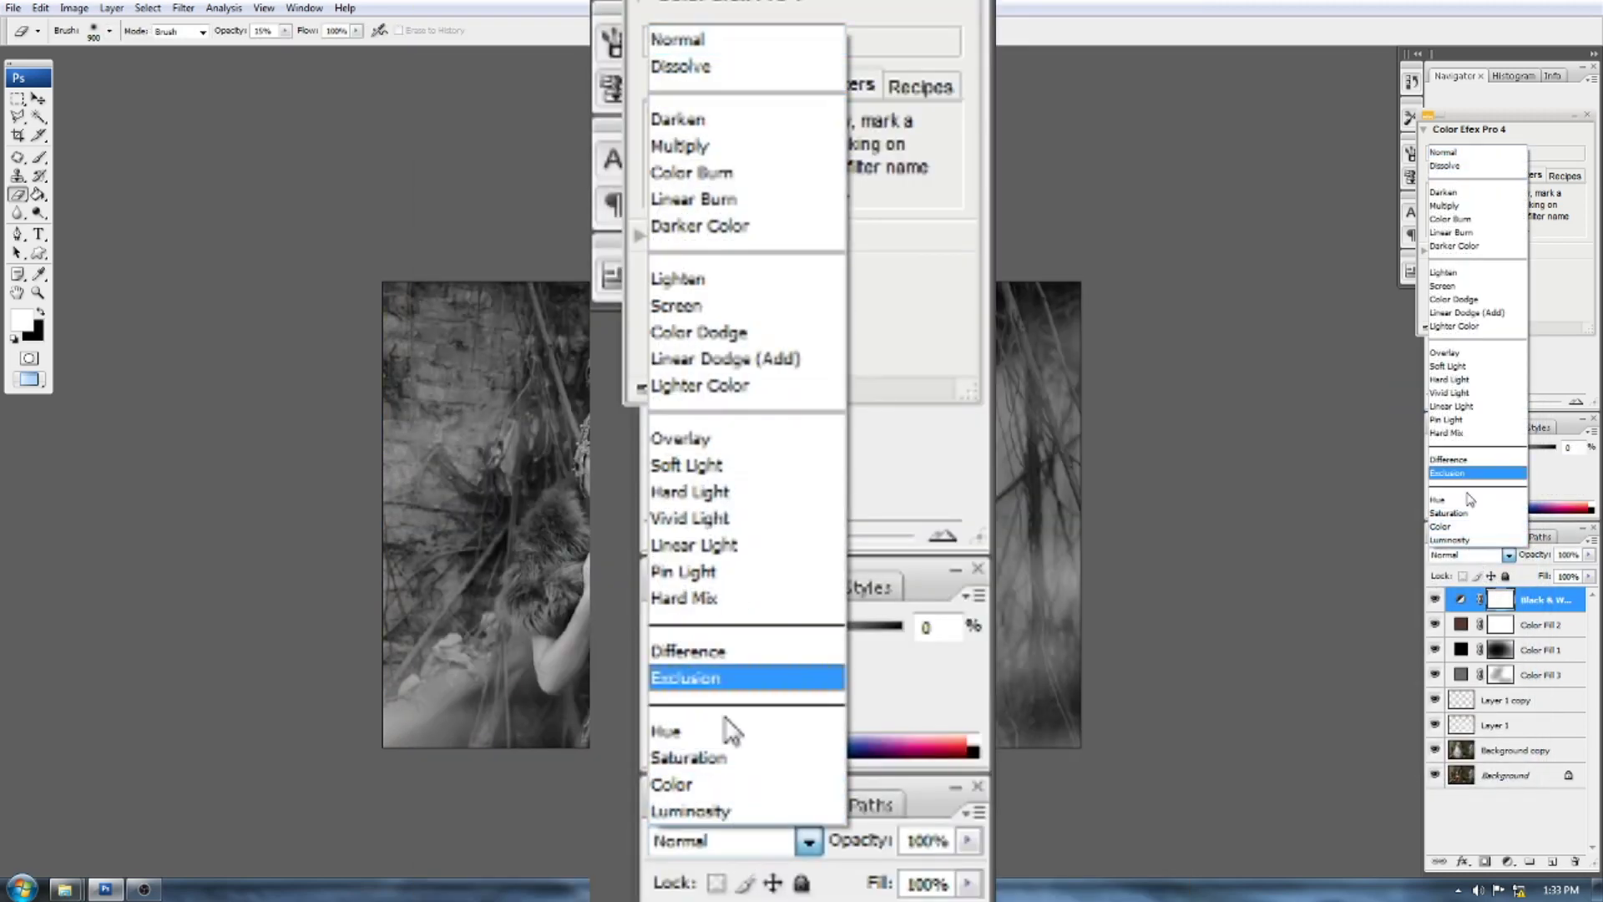
{"action": "left_click", "coordinate": [1461, 369]}
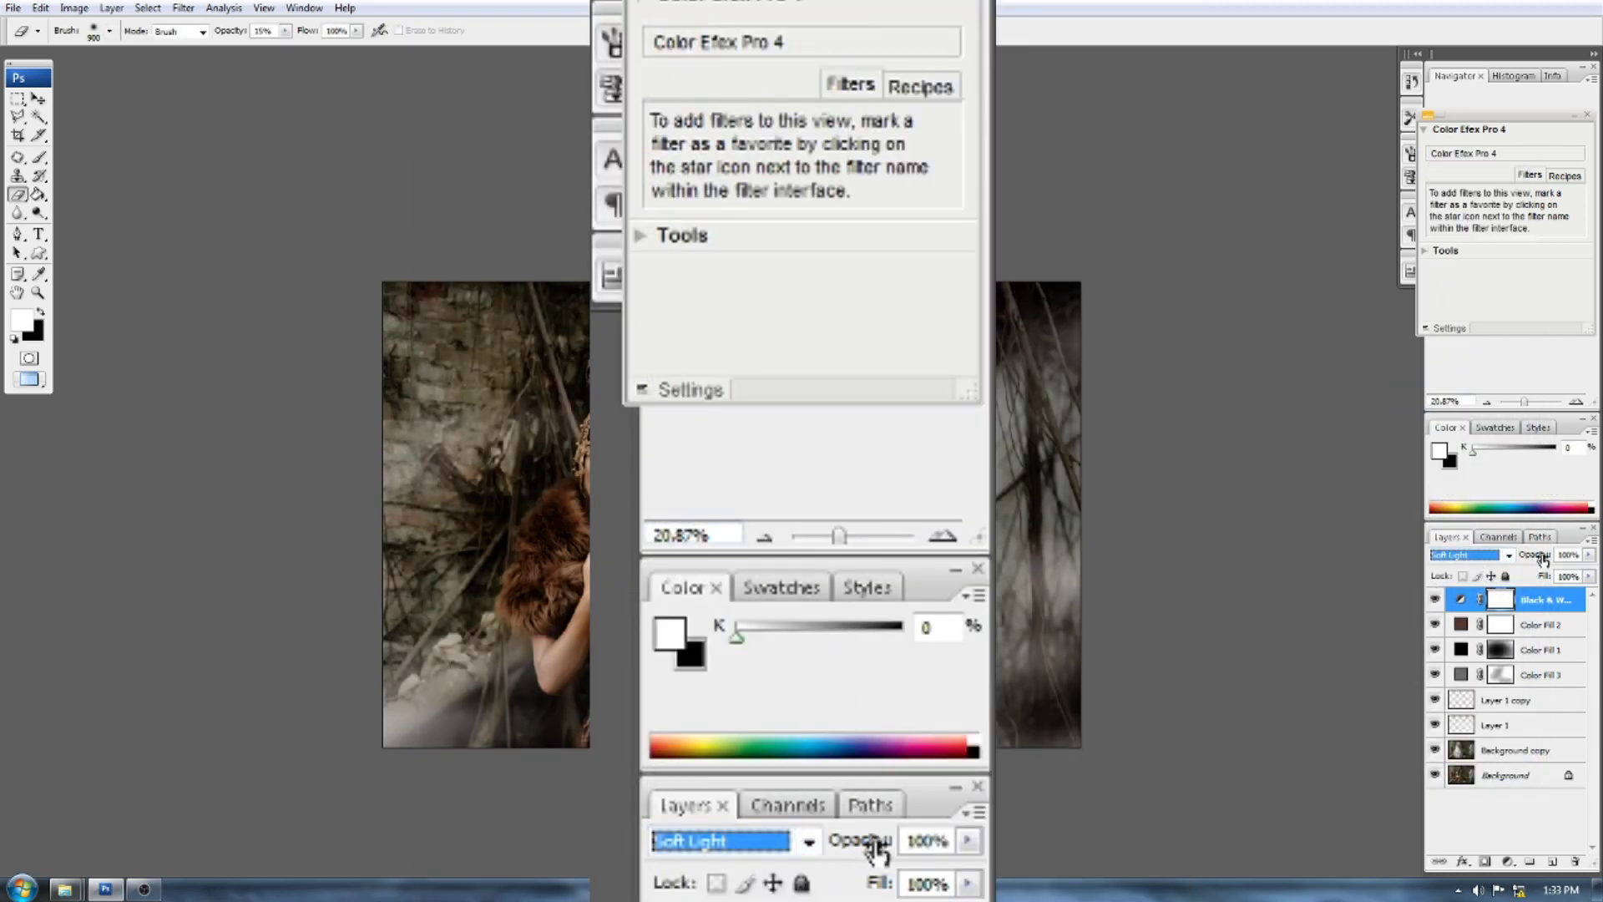
{"action": "left_click_drag", "start_coordinate": [1544, 558], "coordinate": [1485, 556]}
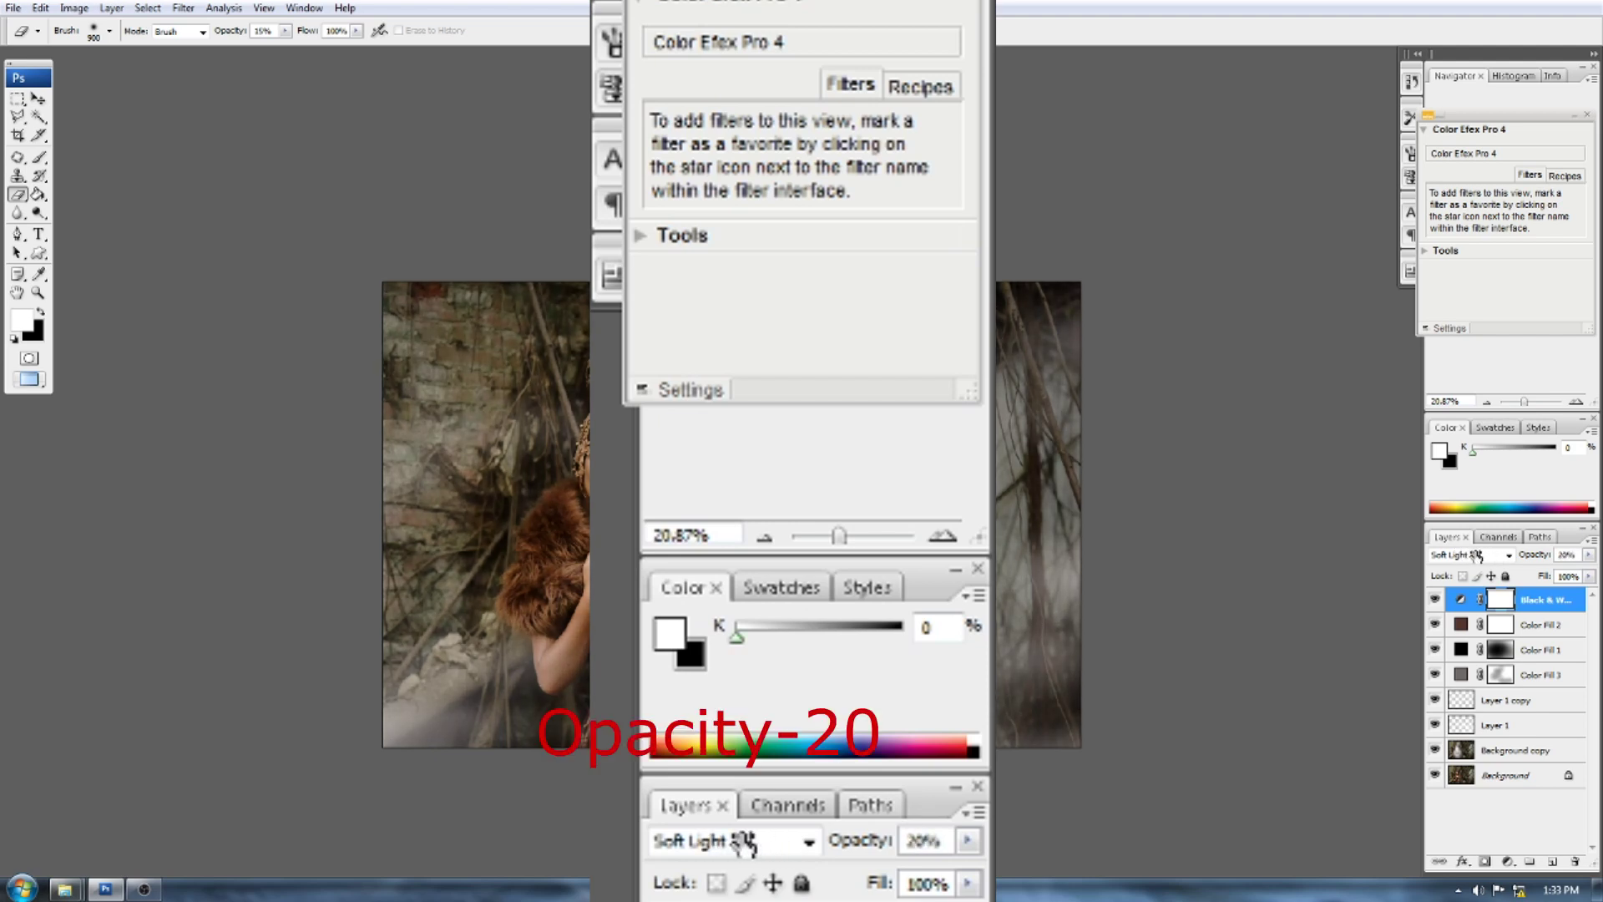
{"action": "scroll", "coordinate": [1216, 449], "scroll_direction": "down", "scroll_amount": 4}
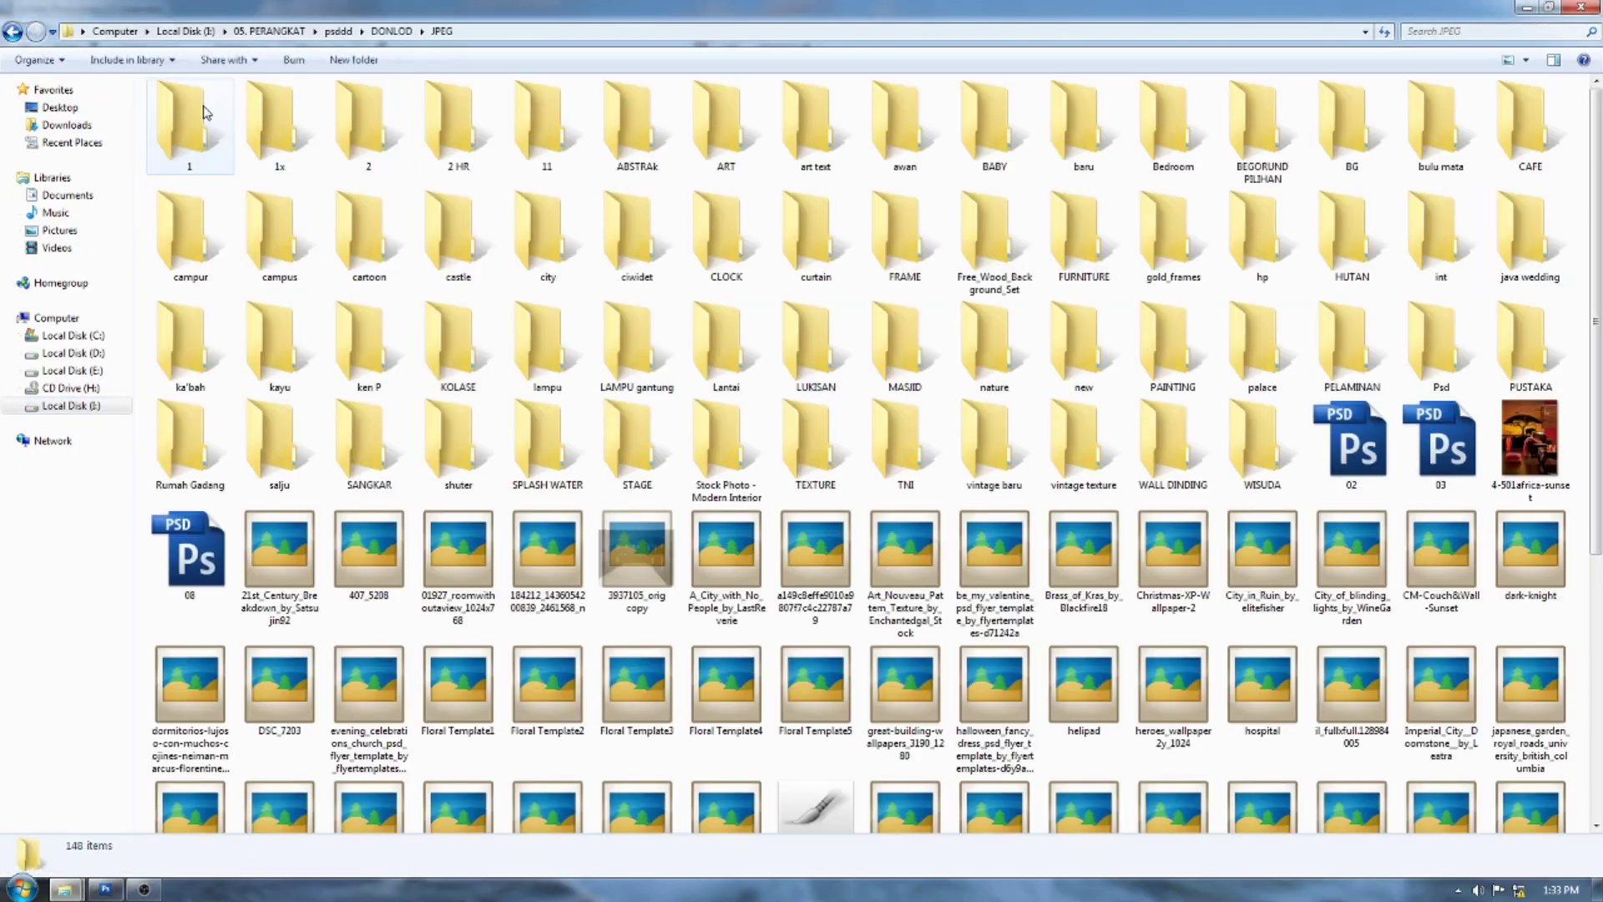
{"action": "double_click", "coordinate": [852, 451]}
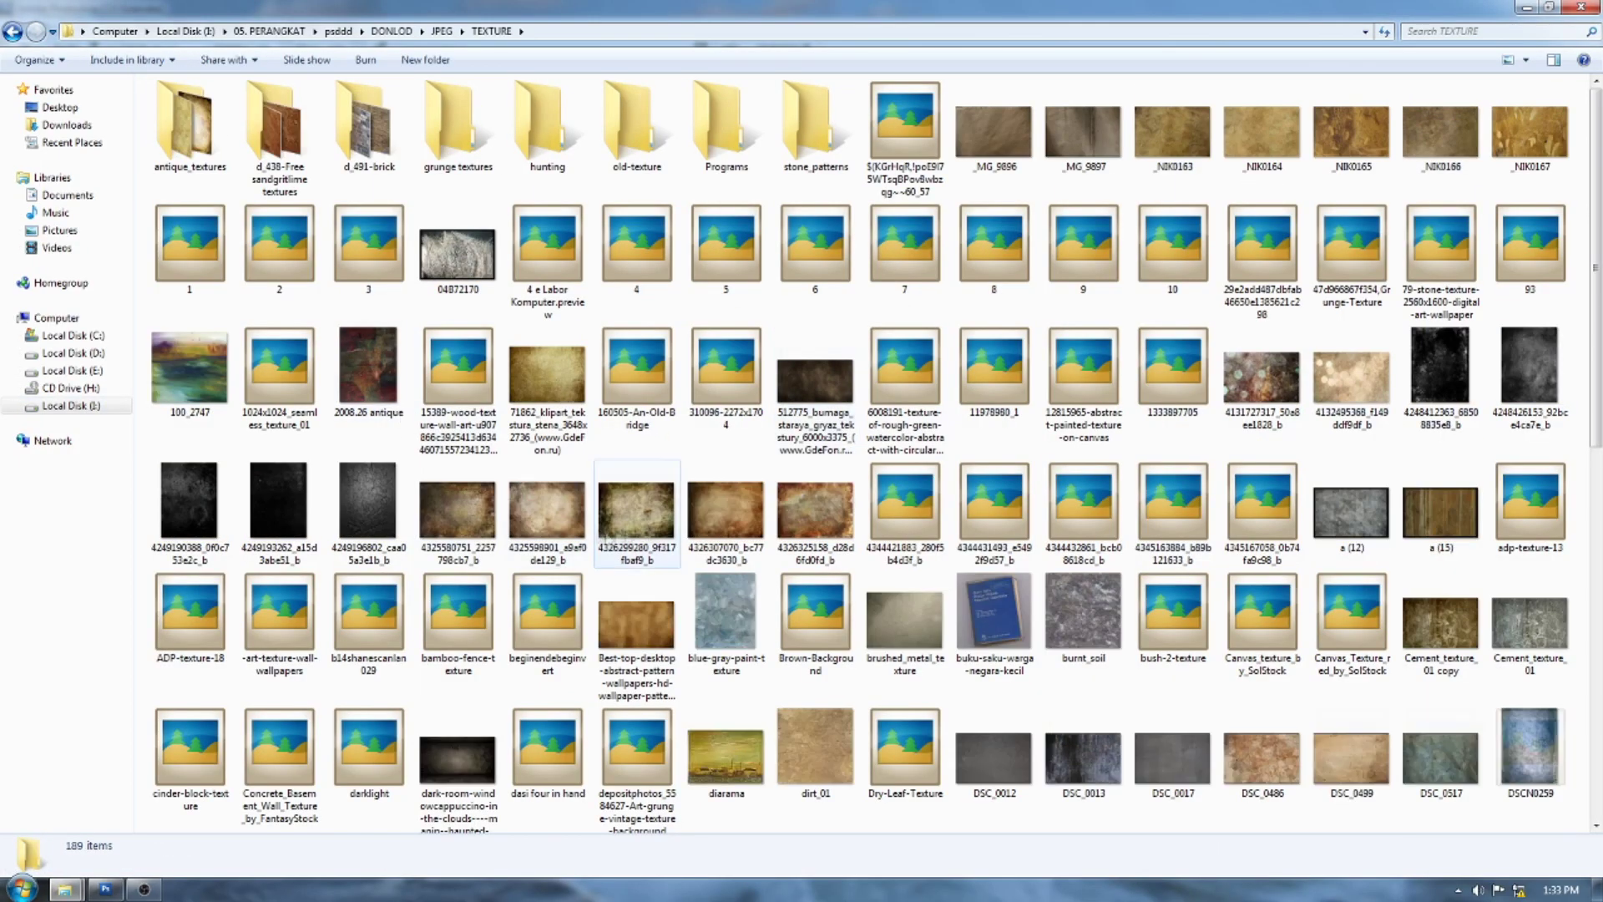
{"action": "double_click", "coordinate": [598, 533]}
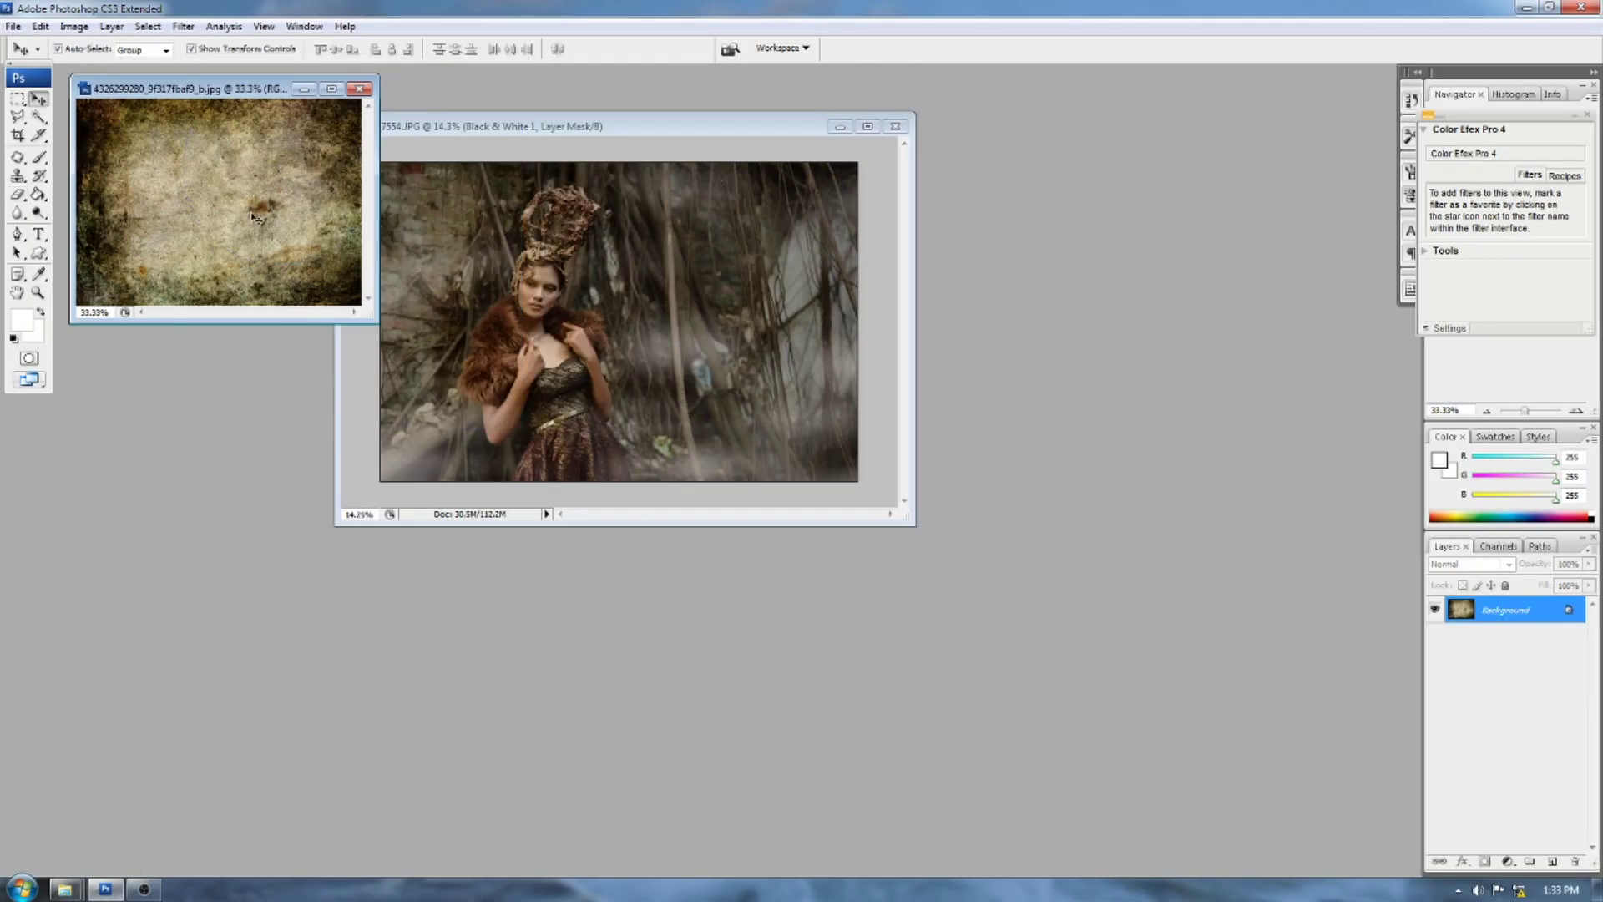
{"action": "left_click_drag", "start_coordinate": [215, 204], "coordinate": [635, 275]}
{"action": "key", "text": "f"}
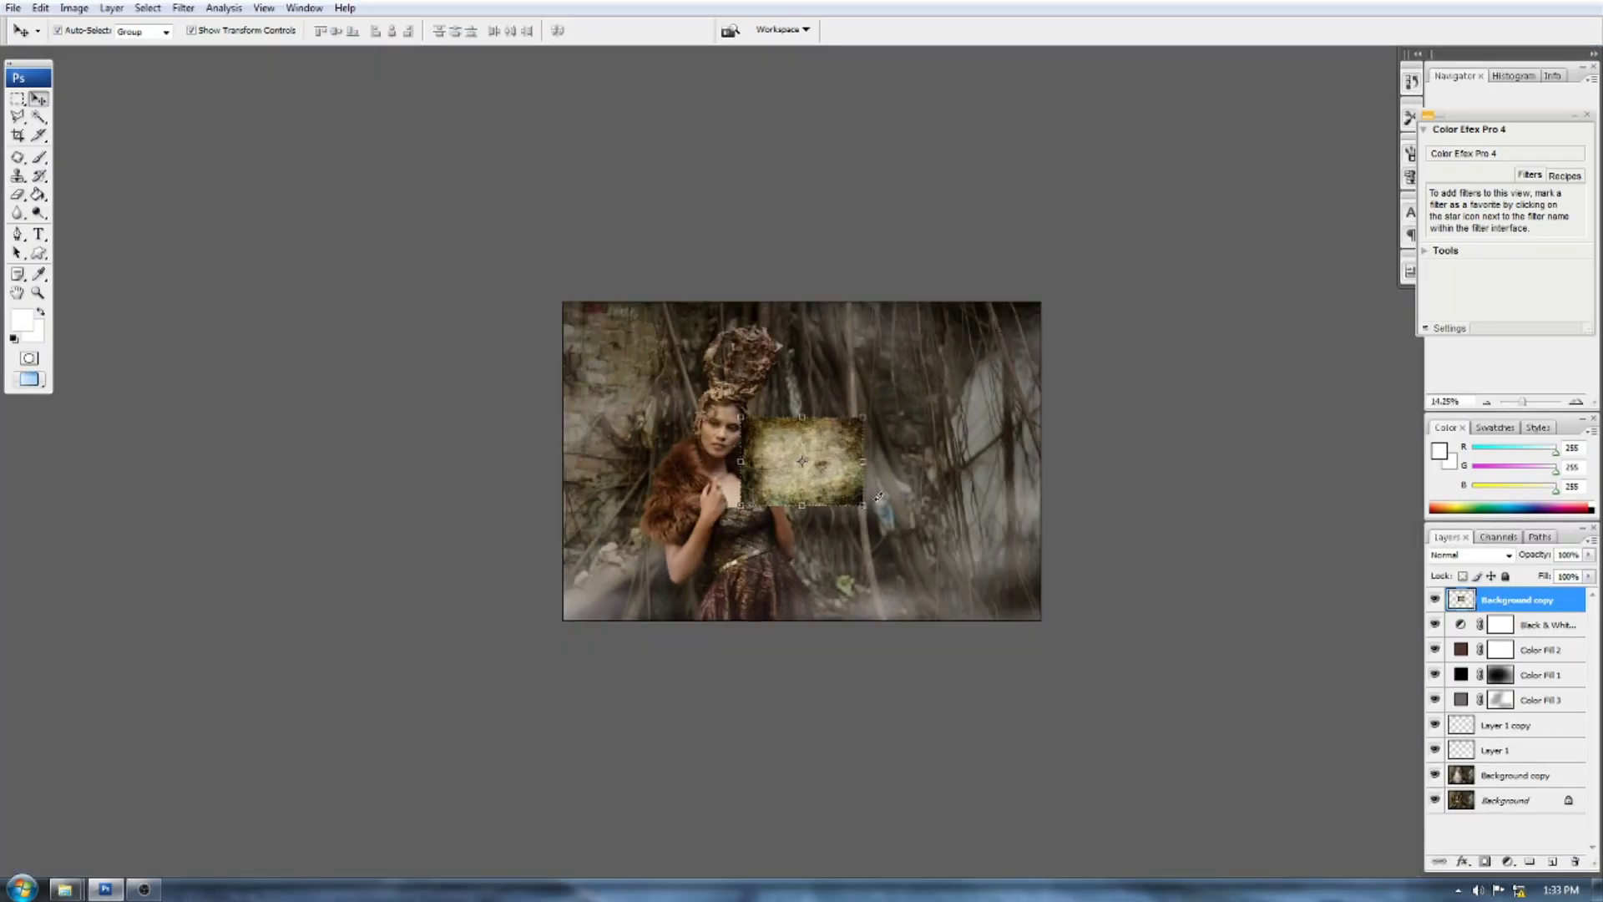
- Scale up the grunge texture layer until it covers the whole photo
{"action": "scroll", "coordinate": [877, 496], "scroll_direction": "up", "scroll_amount": 4}
{"action": "left_click_drag", "start_coordinate": [858, 510], "coordinate": [1171, 646]}
{"action": "key", "text": "Return"}
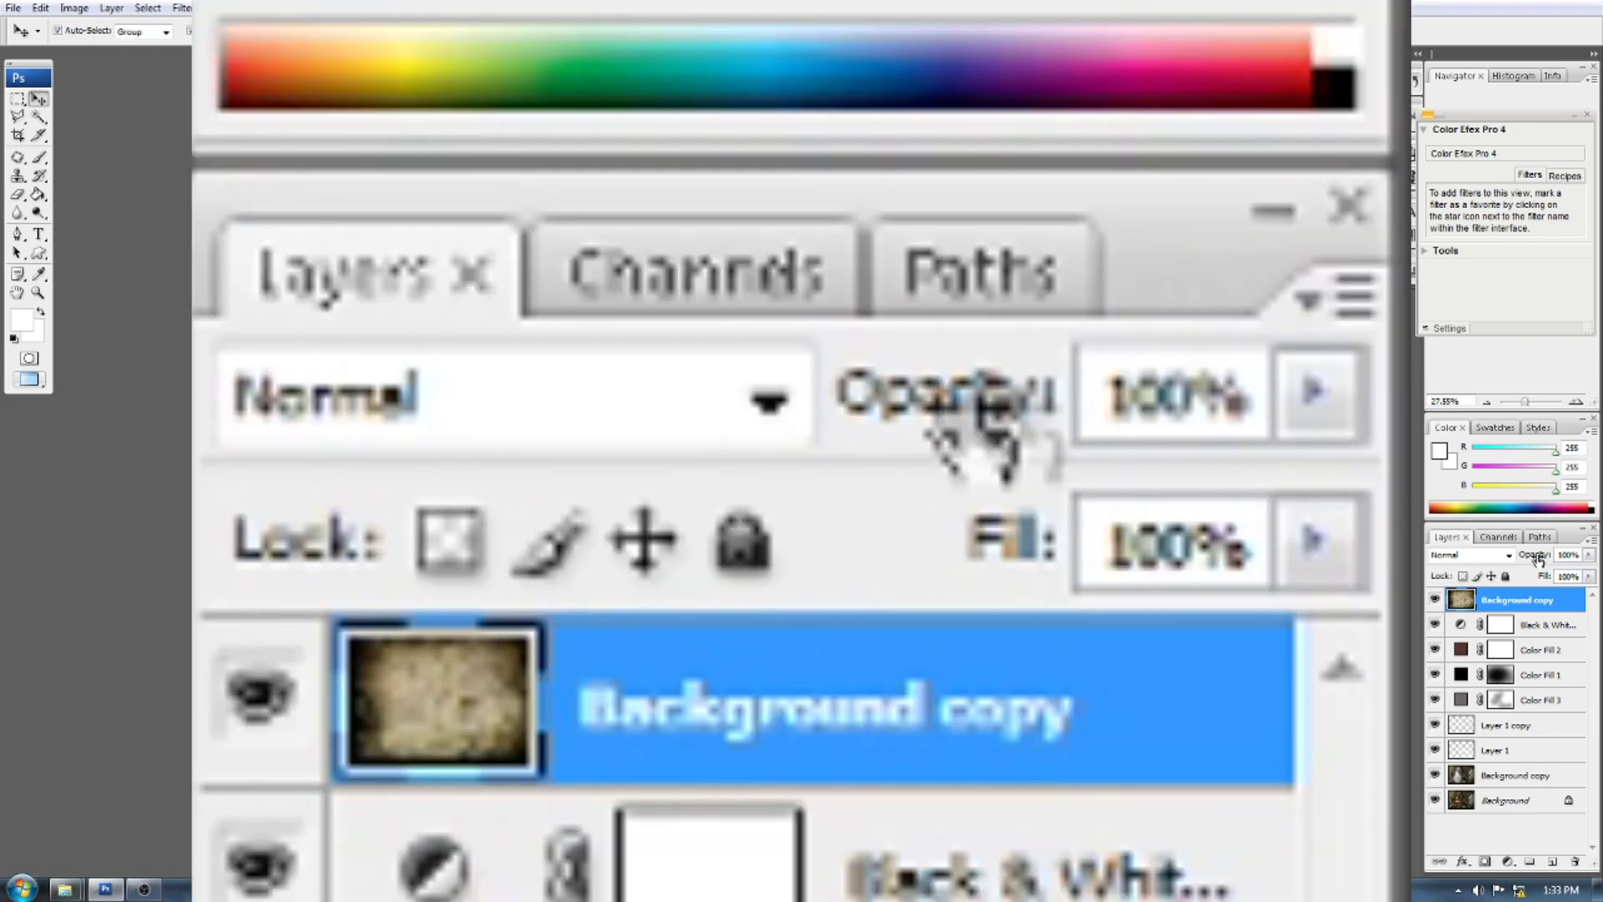
- Try the grunge texture layer in Darken blend mode at 39% opacity
{"action": "left_click_drag", "start_coordinate": [1536, 557], "coordinate": [1484, 565]}
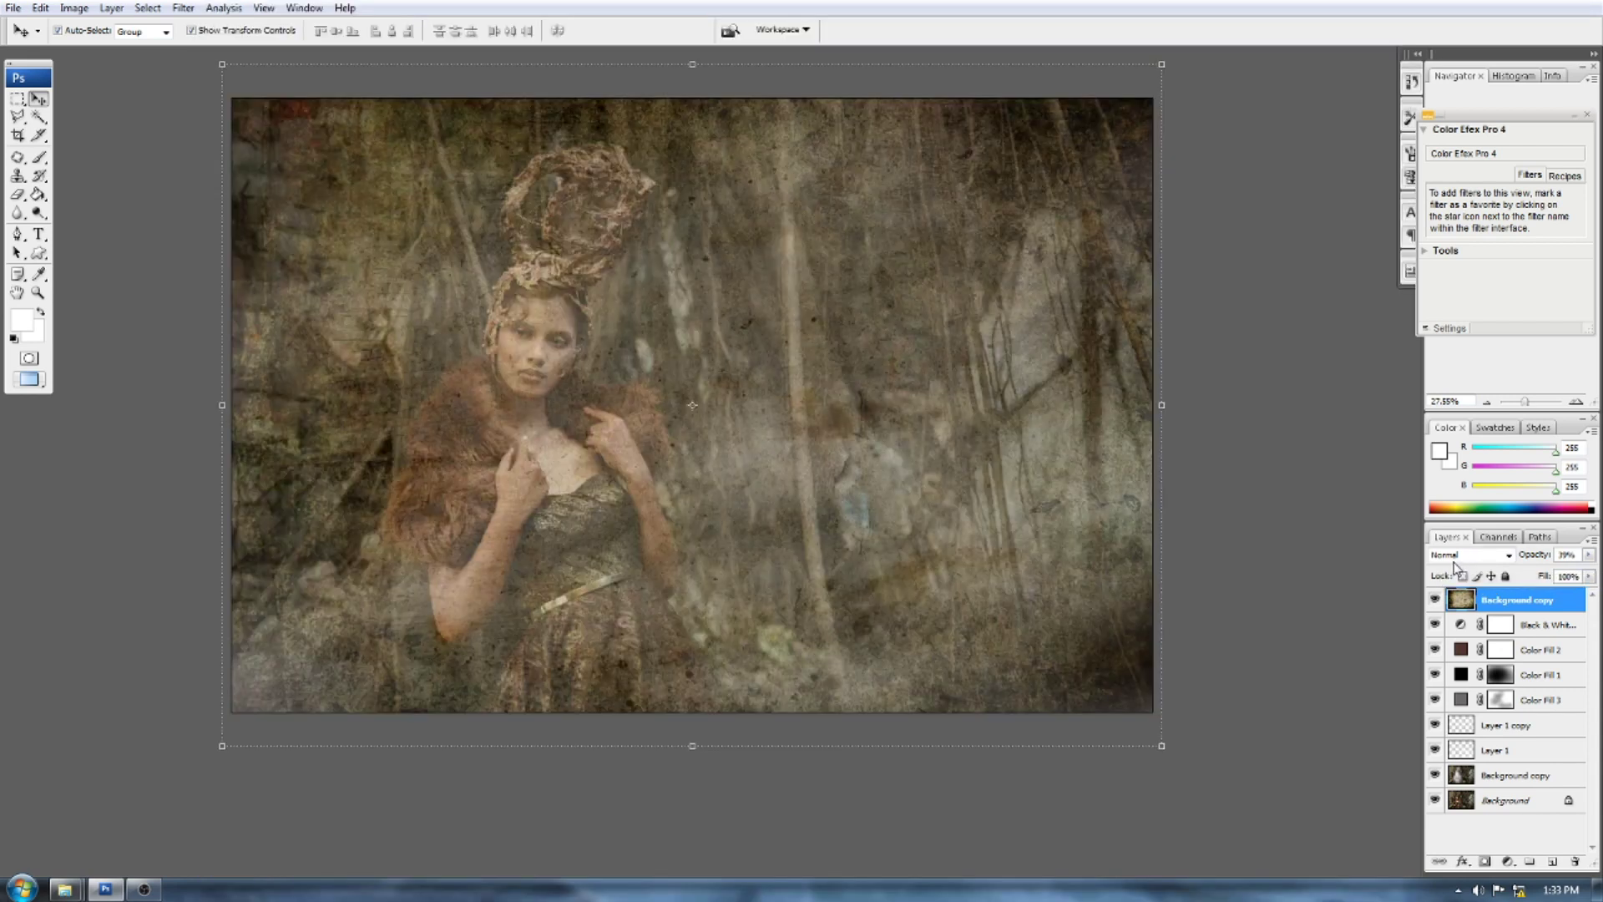
{"action": "left_click", "coordinate": [1495, 555]}
{"action": "left_click", "coordinate": [1444, 192]}
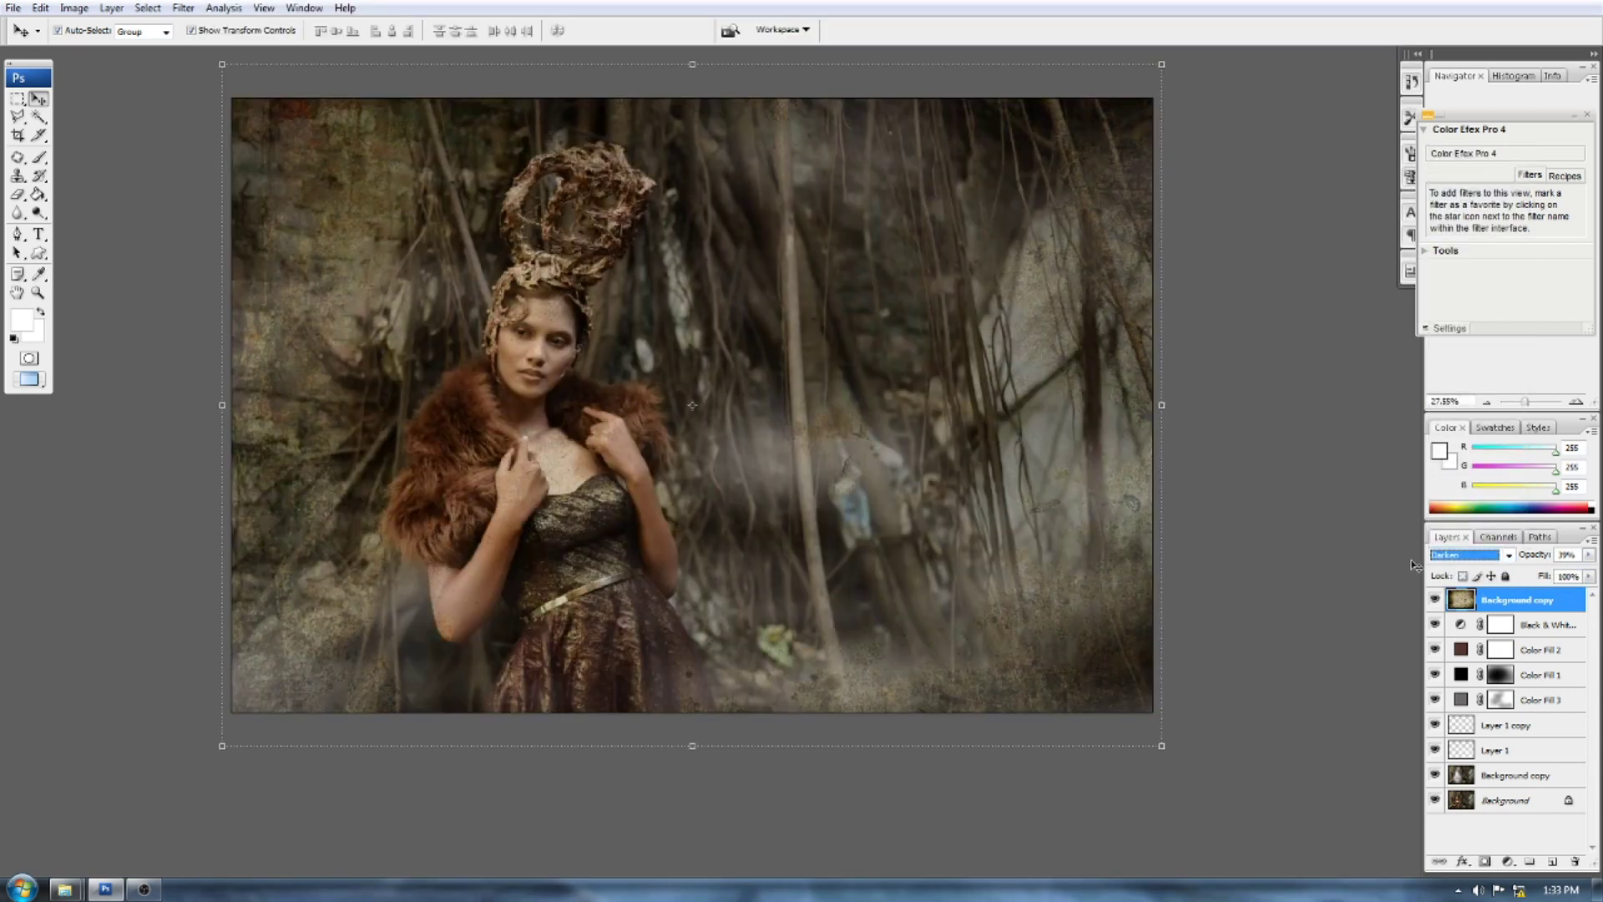
{"action": "scroll", "coordinate": [539, 384], "scroll_direction": "up", "scroll_amount": 2}
{"action": "left_click_drag", "start_coordinate": [776, 383], "coordinate": [786, 477]}
{"action": "scroll", "coordinate": [786, 477], "scroll_direction": "down", "scroll_amount": 3}
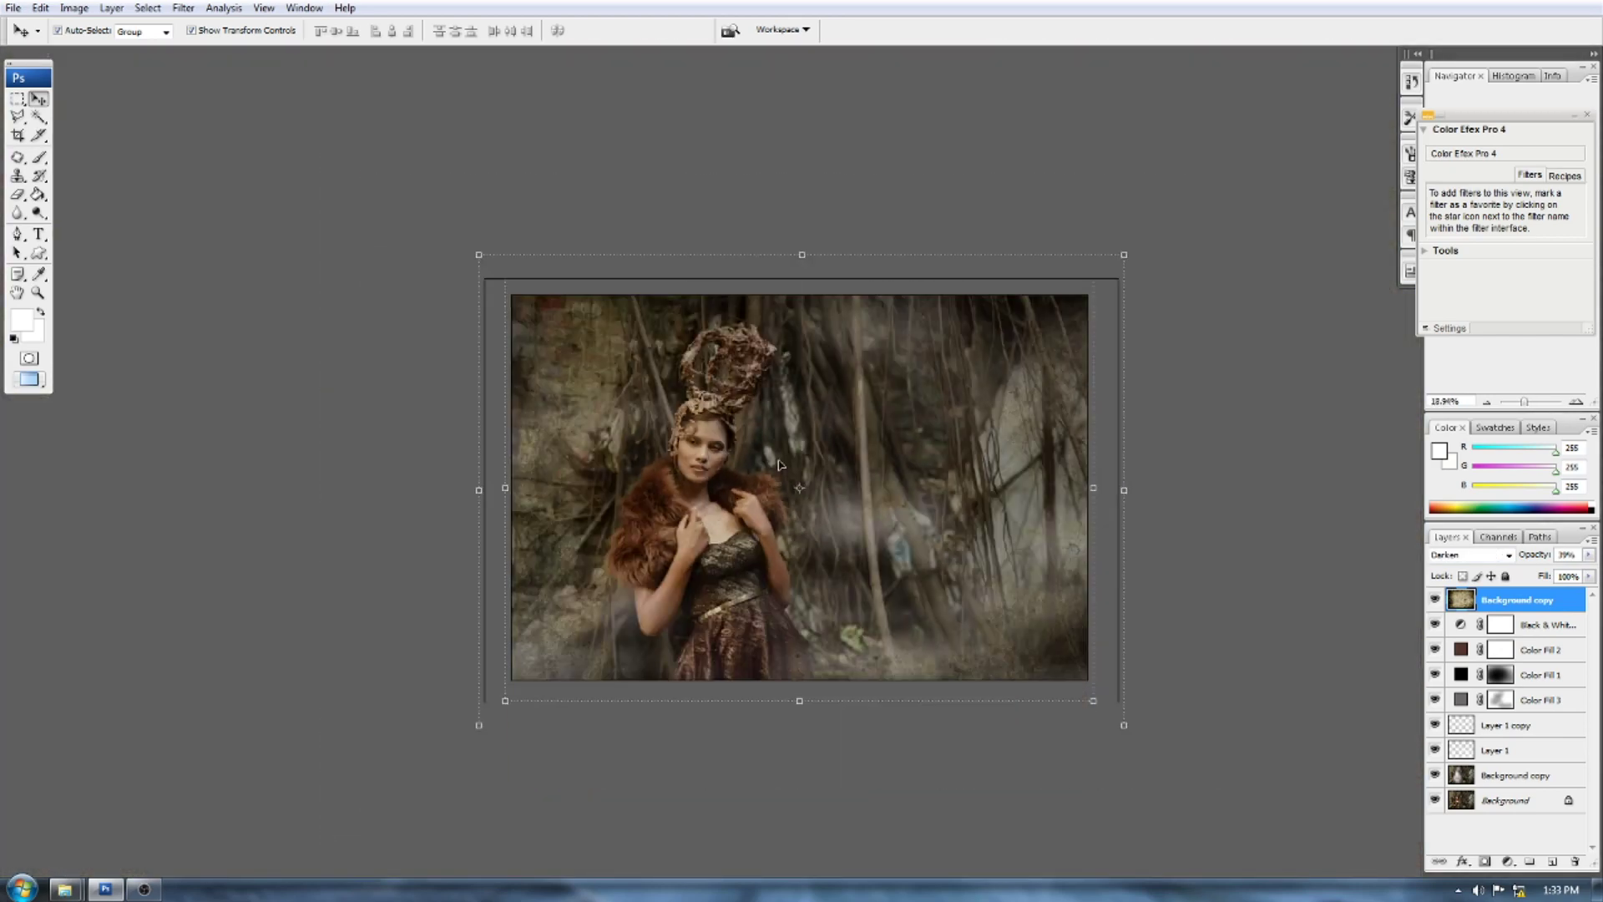
- Try the Color Burn blend mode on the grunge texture layer at 19% opacity
{"action": "left_click", "coordinate": [1471, 558]}
{"action": "left_click", "coordinate": [1471, 559]}
{"action": "key", "text": "Down"}
{"action": "key", "text": "Down"}
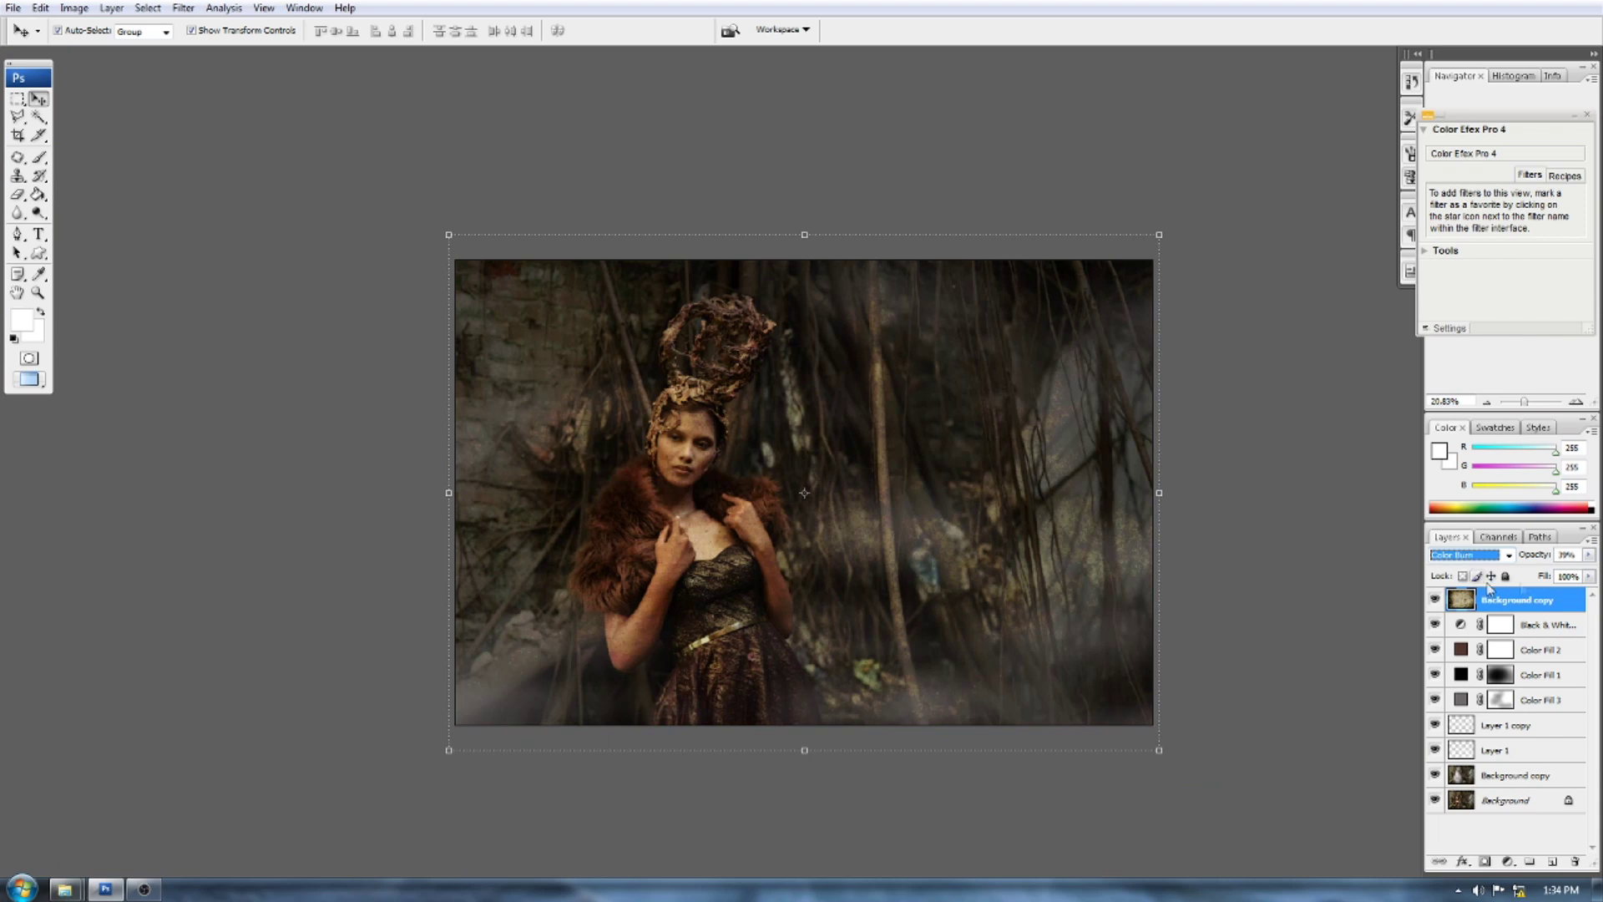
{"action": "left_click_drag", "start_coordinate": [1539, 562], "coordinate": [1513, 559]}
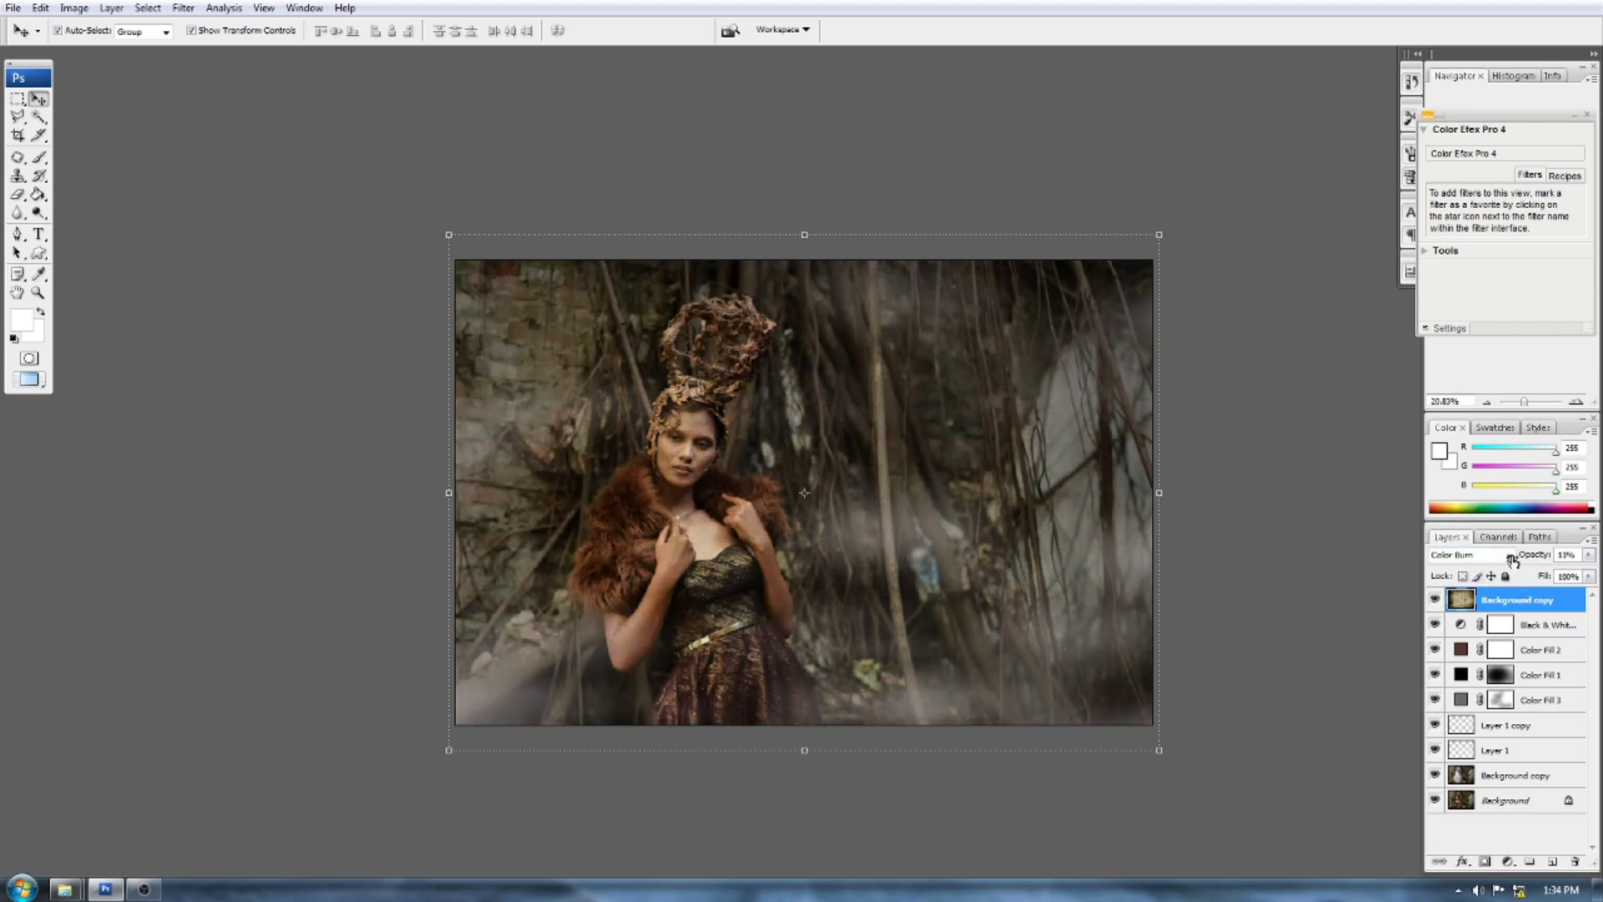
- Try the Linear Burn, Screen and Linear Dodge (Add) blend modes on the grunge texture layer
{"action": "left_click", "coordinate": [1503, 559]}
{"action": "left_click", "coordinate": [1502, 560]}
{"action": "key", "text": "Down"}
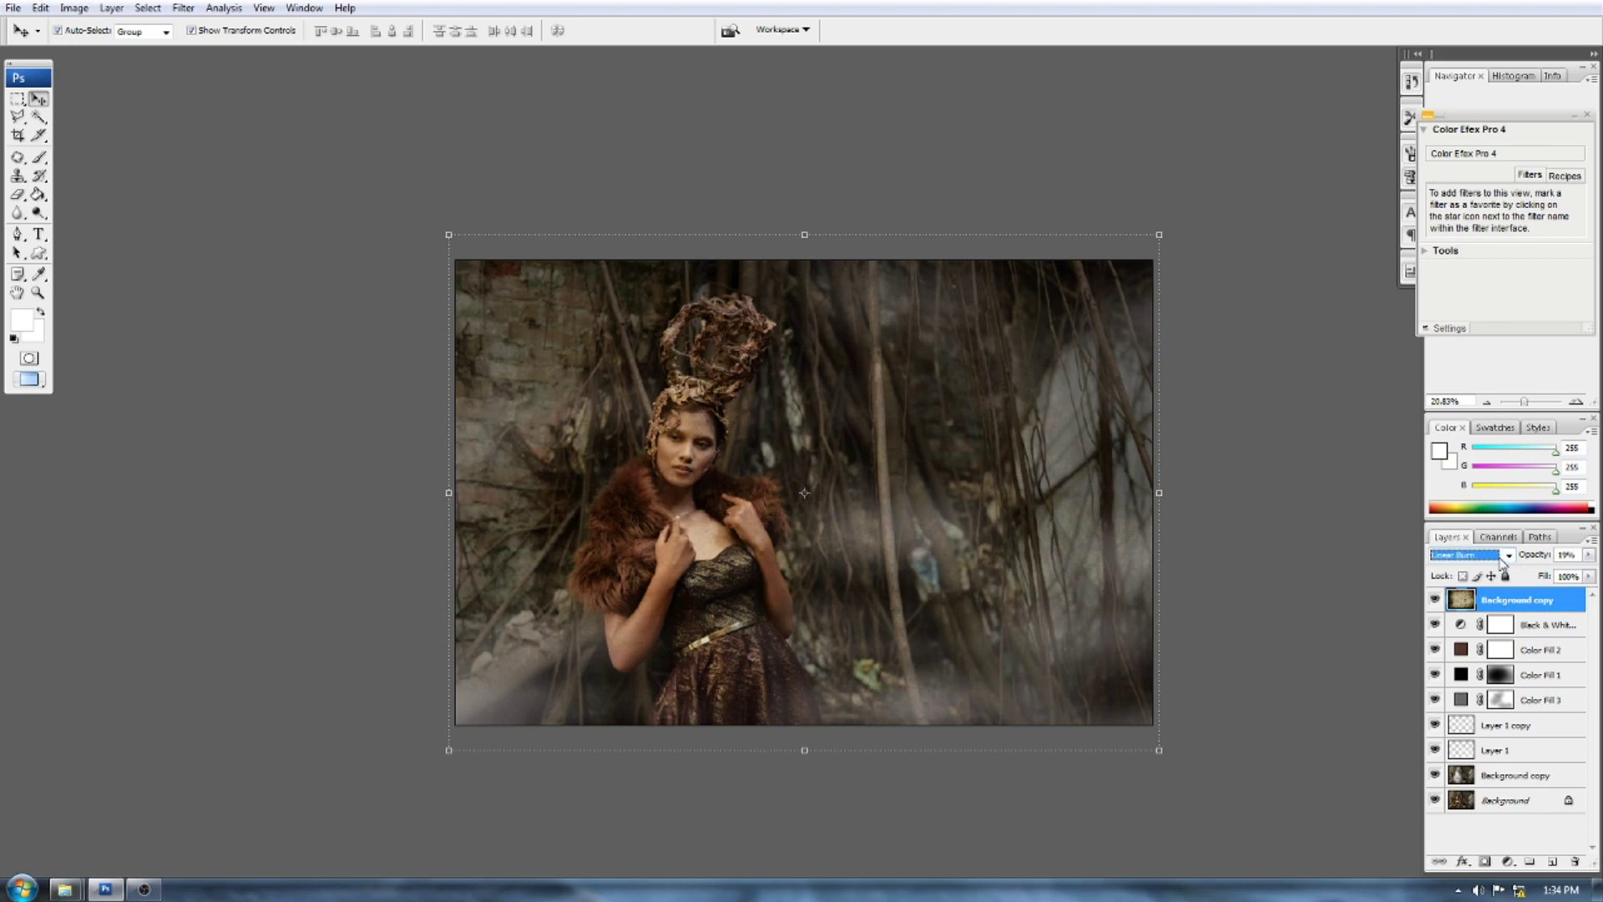
{"action": "key", "text": "Down"}
{"action": "key", "text": "Down"}
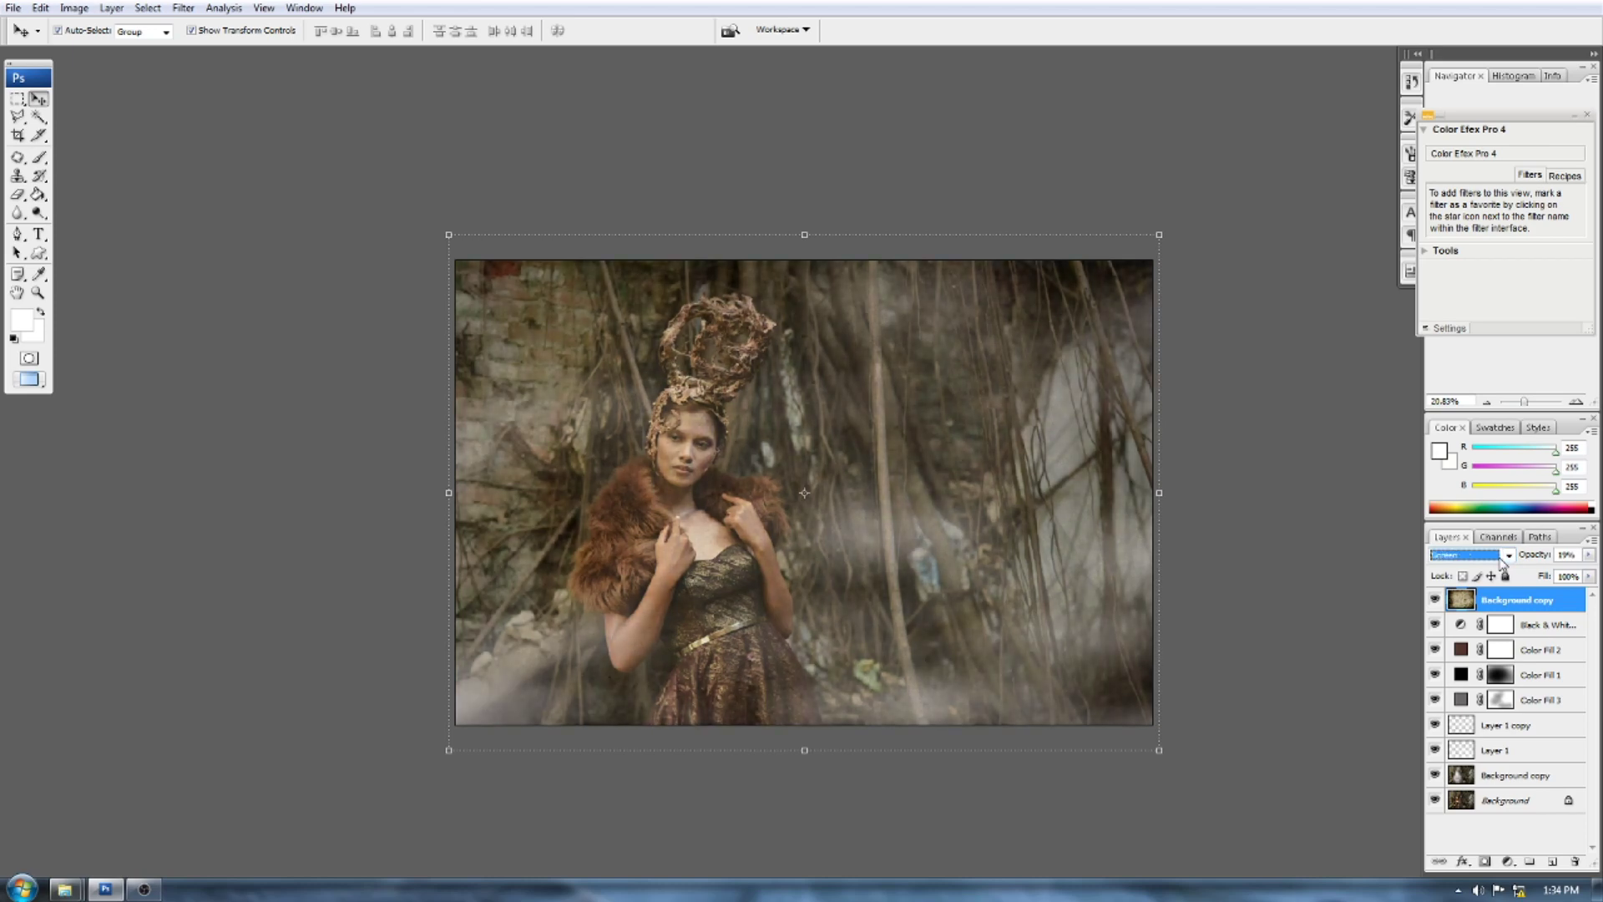
{"action": "key", "text": "Down"}
{"action": "key", "text": "Down"}
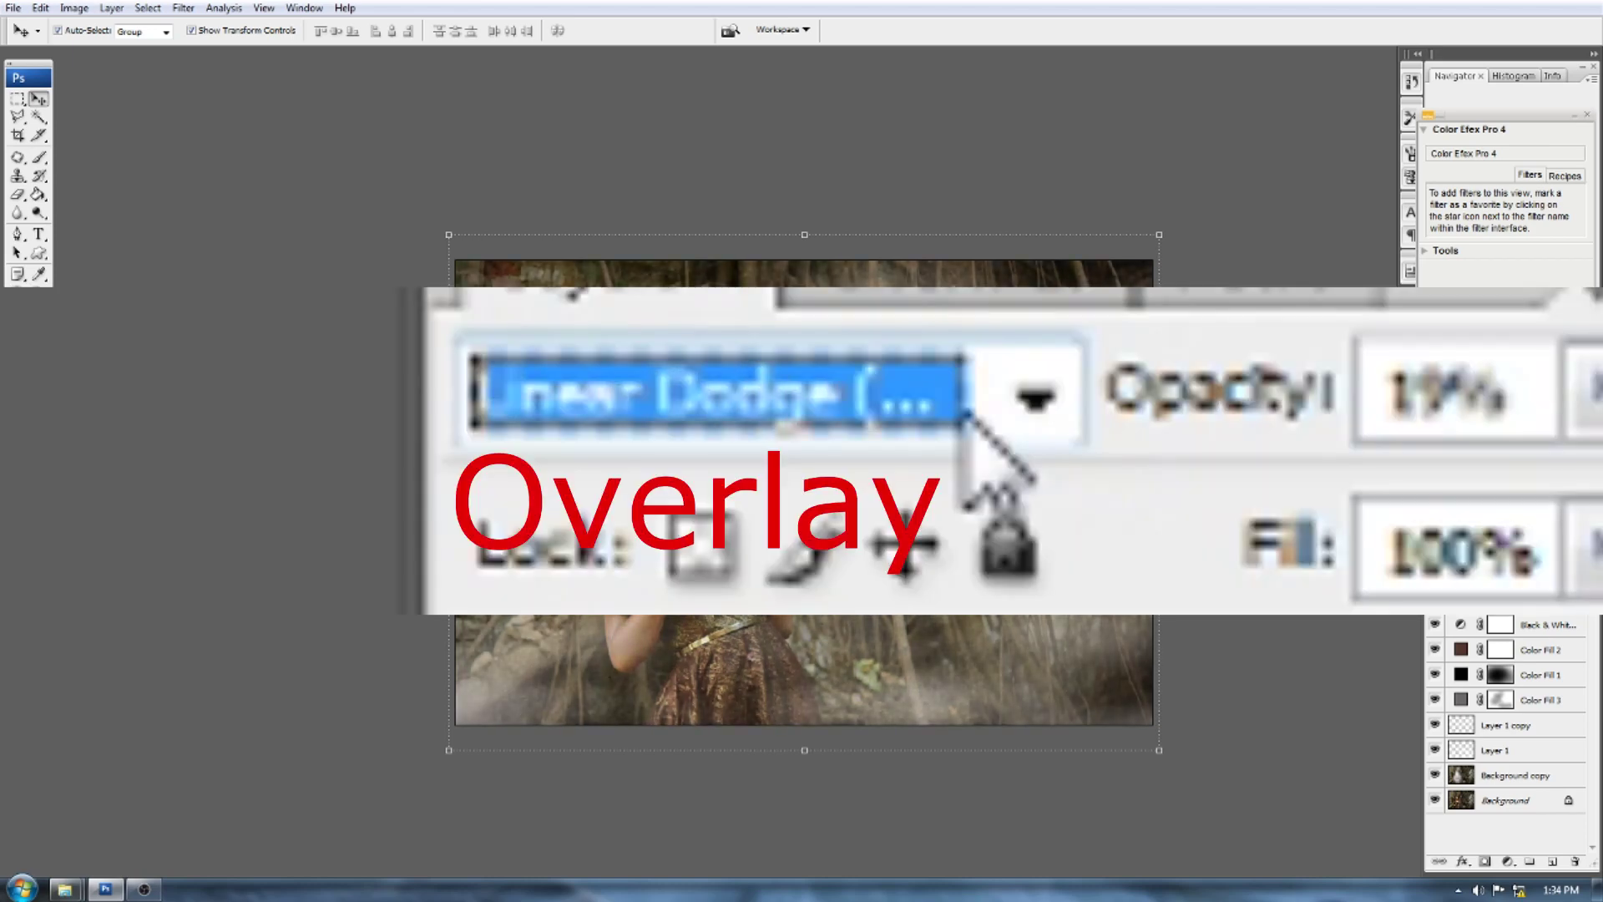
- Set the grunge texture layer to Overlay blend mode at 29% opacity
{"action": "key", "text": "Down"}
{"action": "key", "text": "Down"}
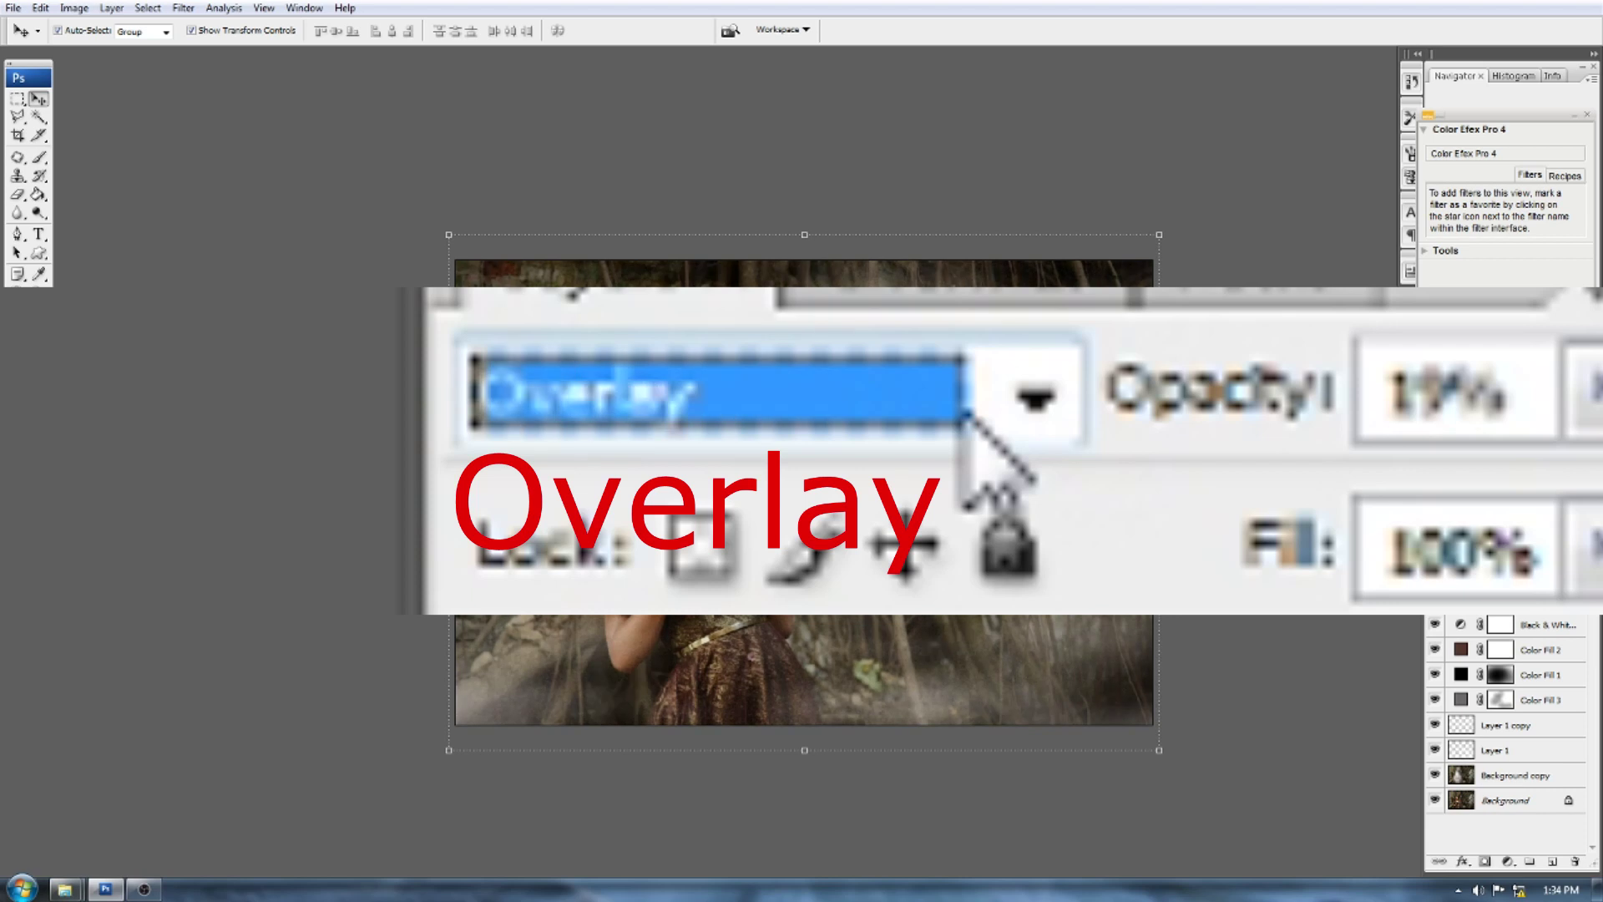
{"action": "left_click", "coordinate": [1435, 374]}
{"action": "left_click", "coordinate": [1436, 374]}
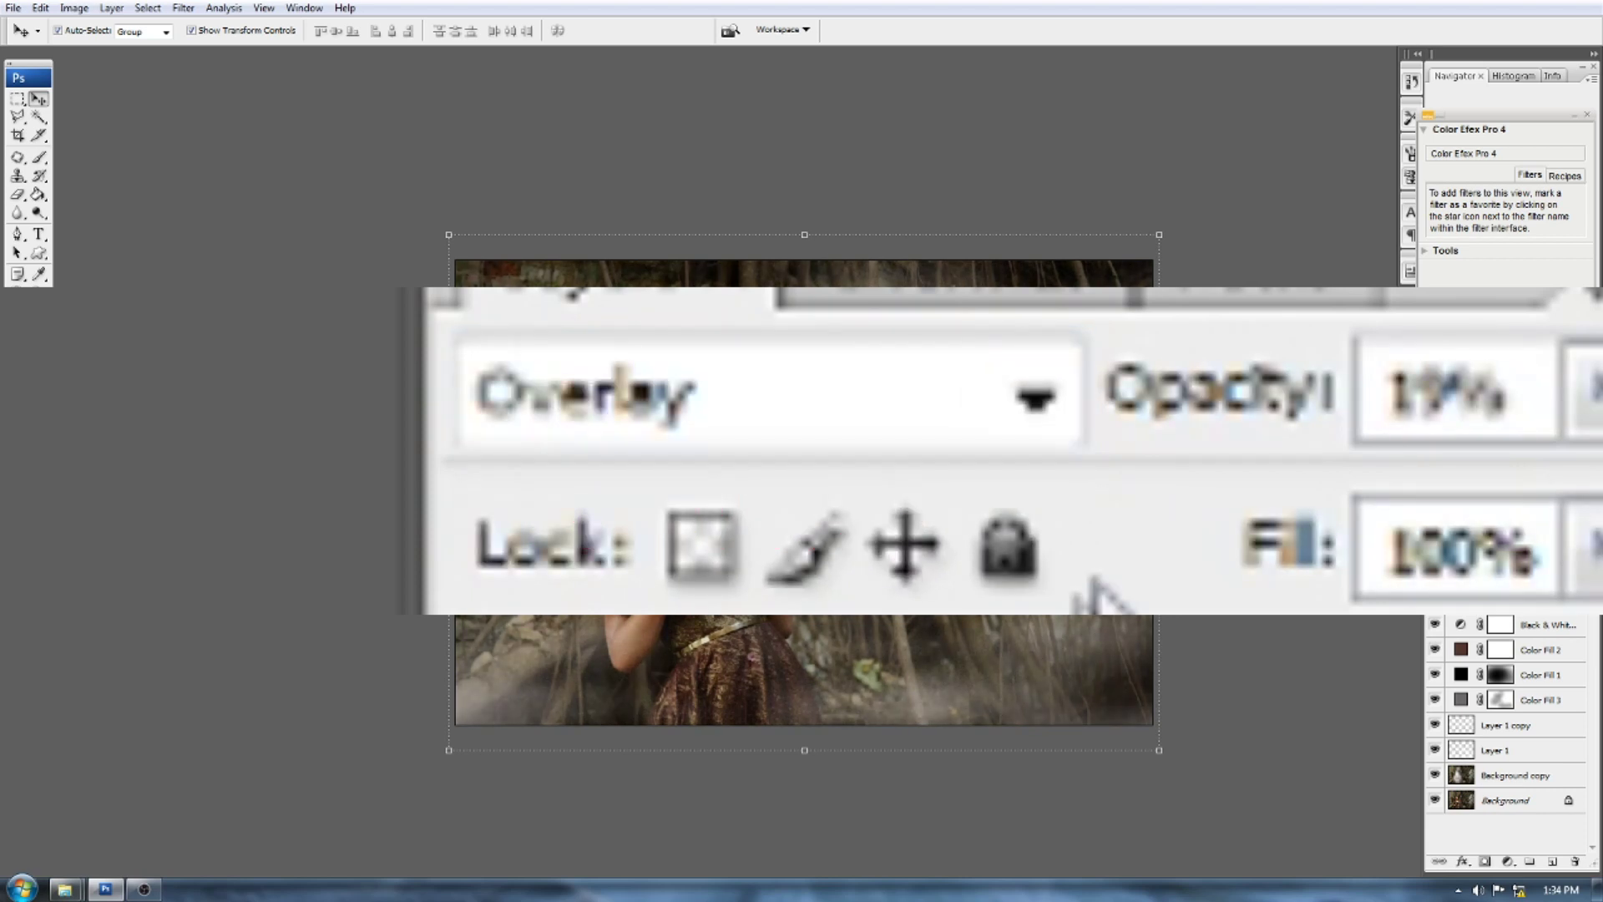
{"action": "left_click_drag", "start_coordinate": [1163, 386], "coordinate": [1244, 426]}
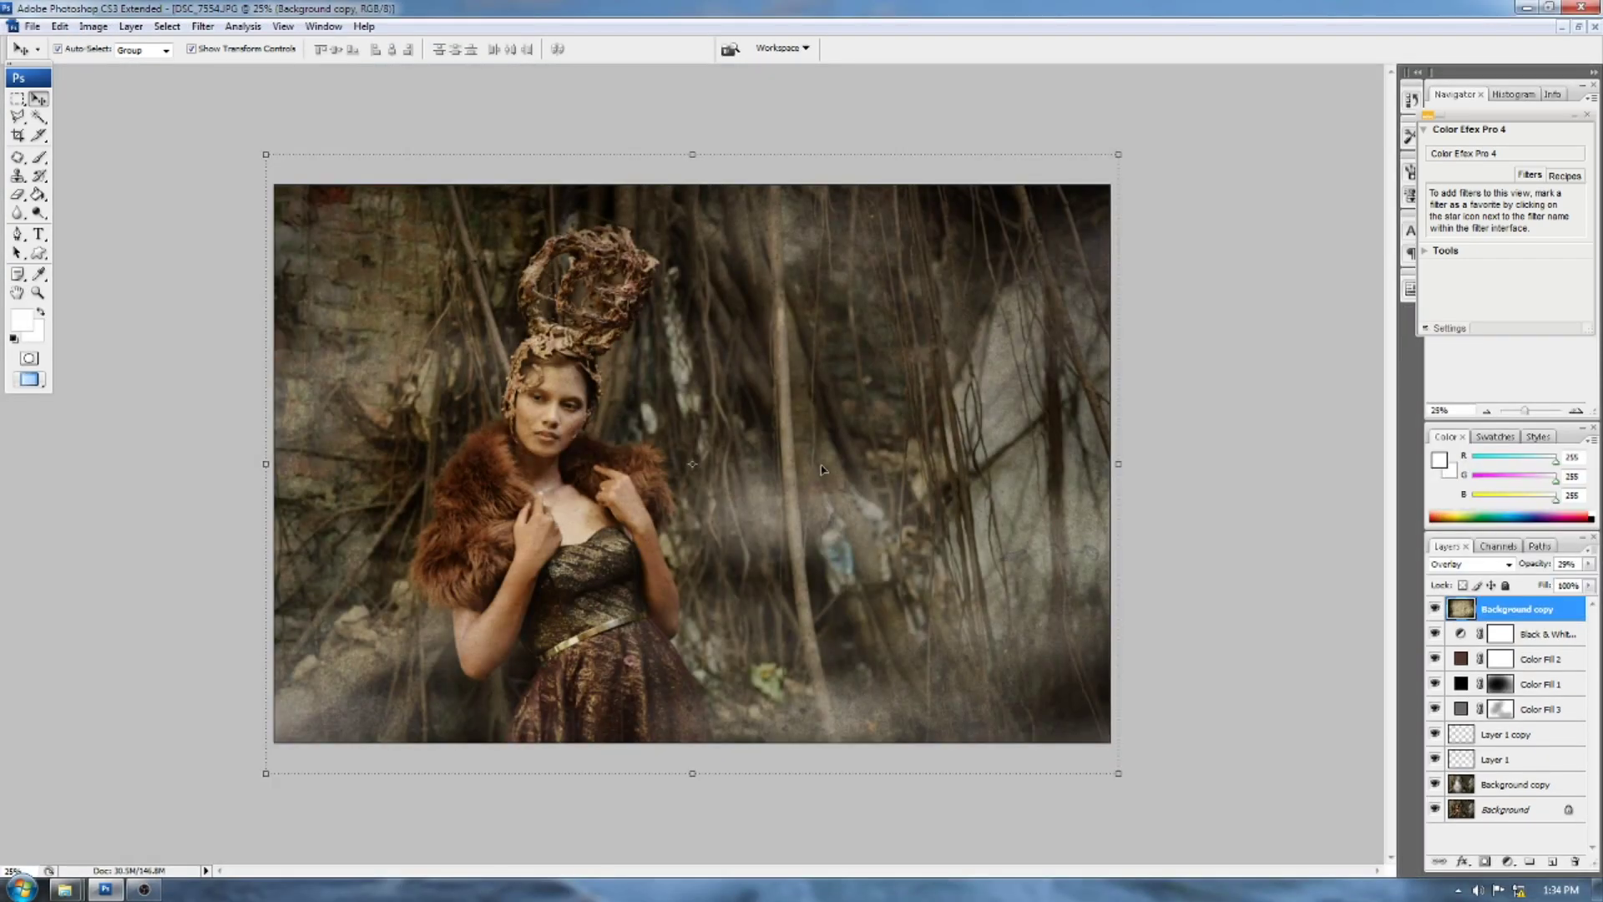
- Fade the grunge texture off the model's face using the Eraser at 15% opacity with a 300 px brush
{"action": "scroll", "coordinate": [465, 408], "scroll_direction": "up", "scroll_amount": 2}
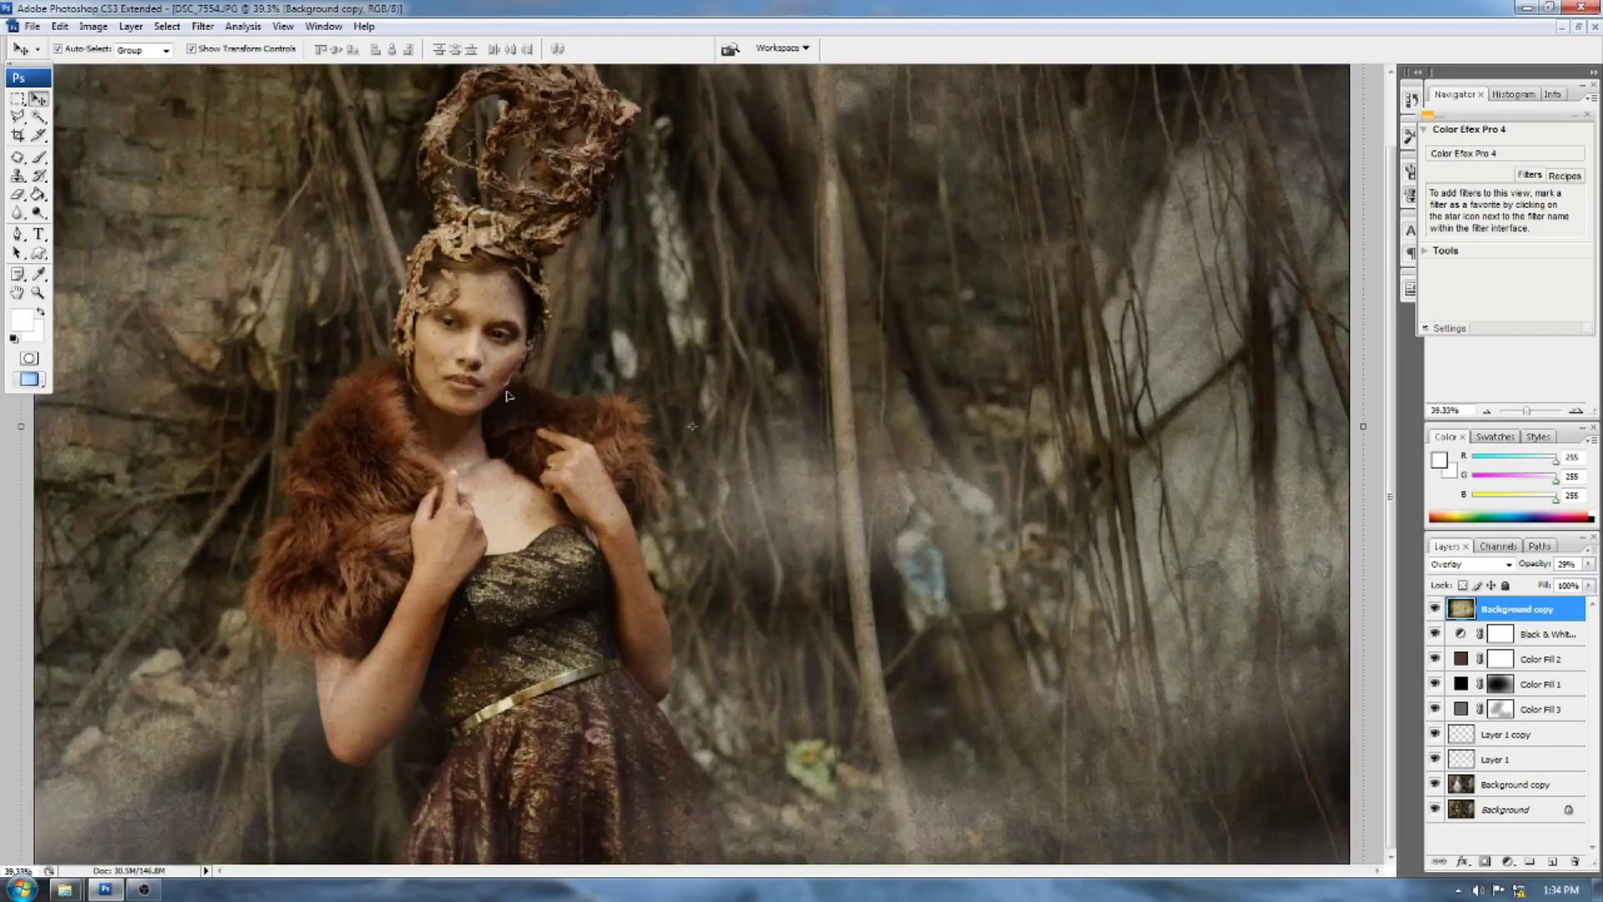
{"action": "left_click_drag", "start_coordinate": [516, 367], "coordinate": [764, 476]}
{"action": "key", "text": "e"}
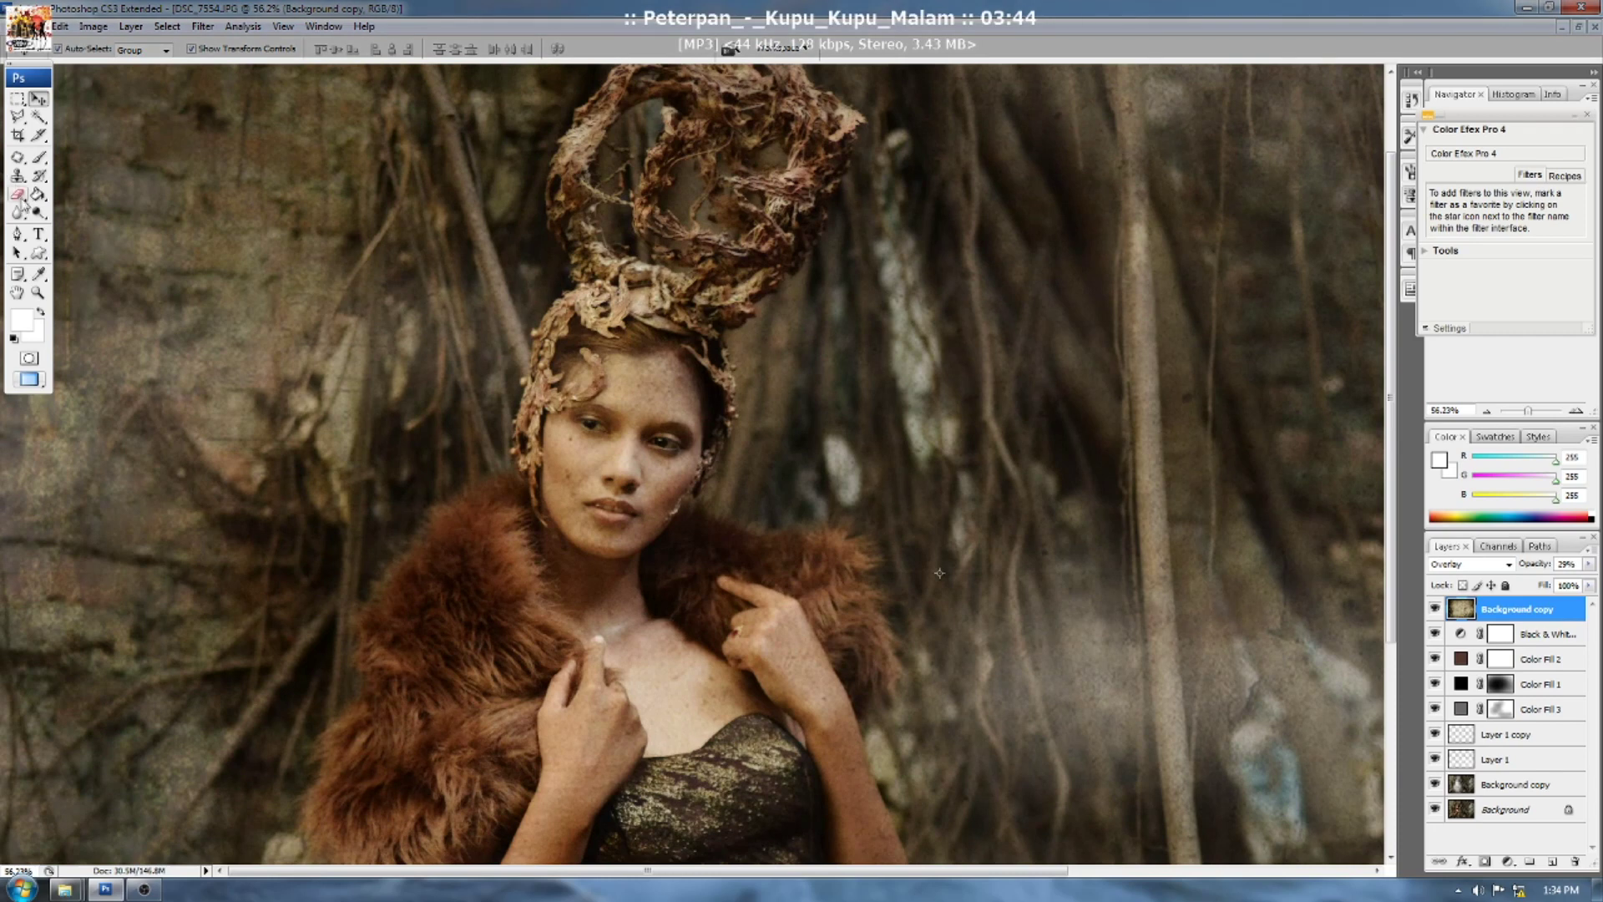
{"action": "key", "text": "bracketleft"}
{"action": "key", "text": "bracketleft"}
{"action": "key", "text": "bracketleft"}
{"action": "key", "text": "bracketleft"}
{"action": "key", "text": "bracketleft"}
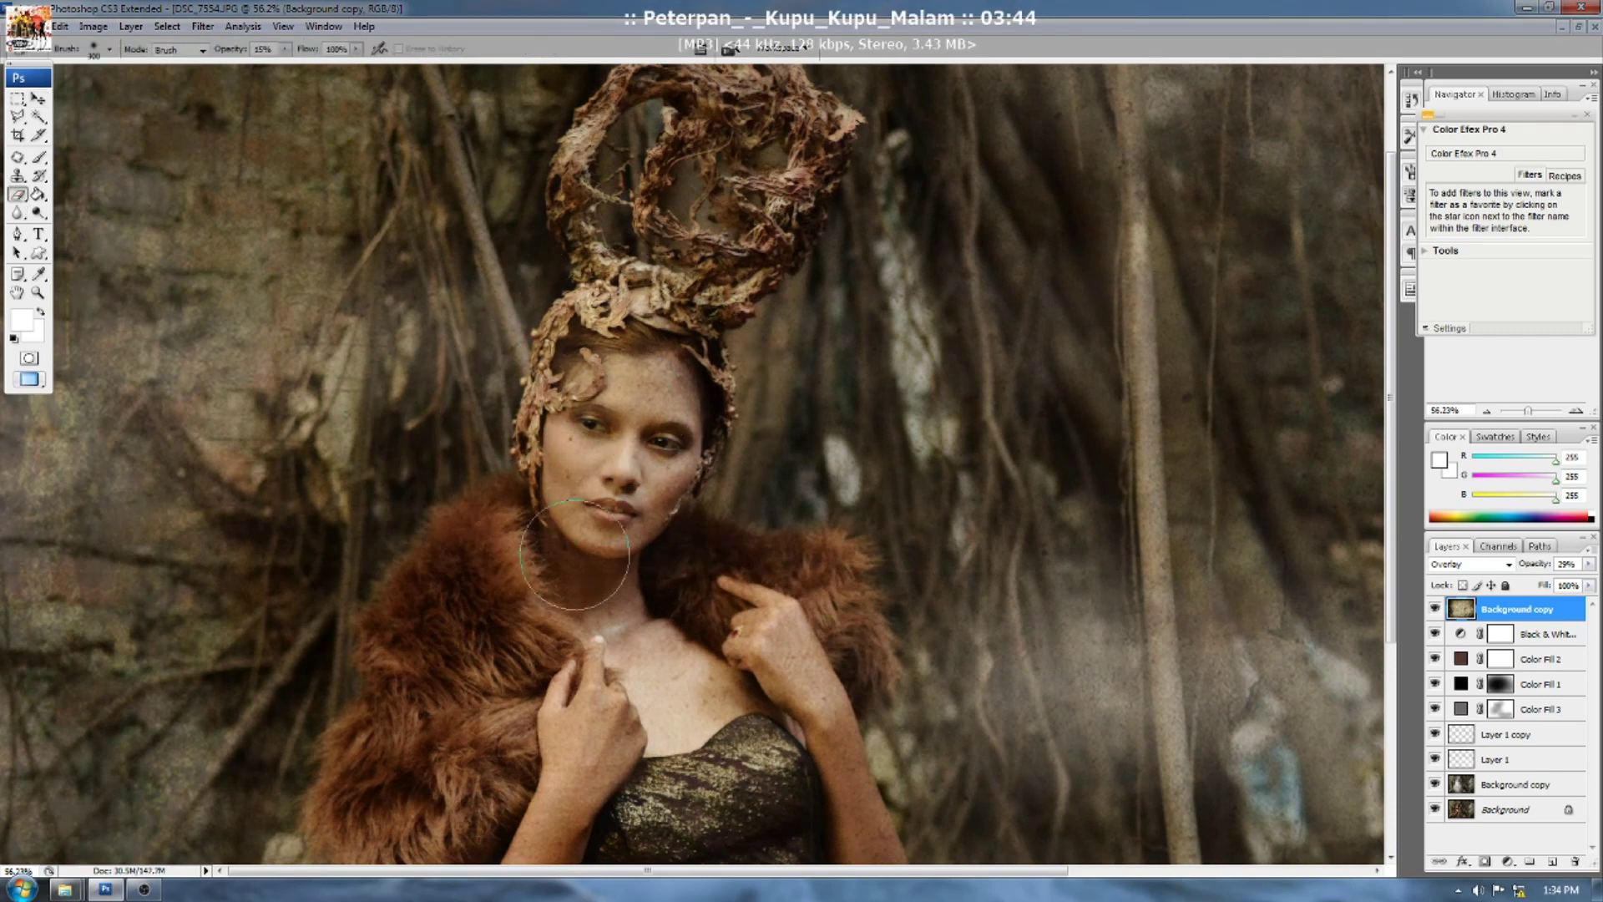
{"action": "left_click_drag", "start_coordinate": [638, 454], "coordinate": [648, 428]}
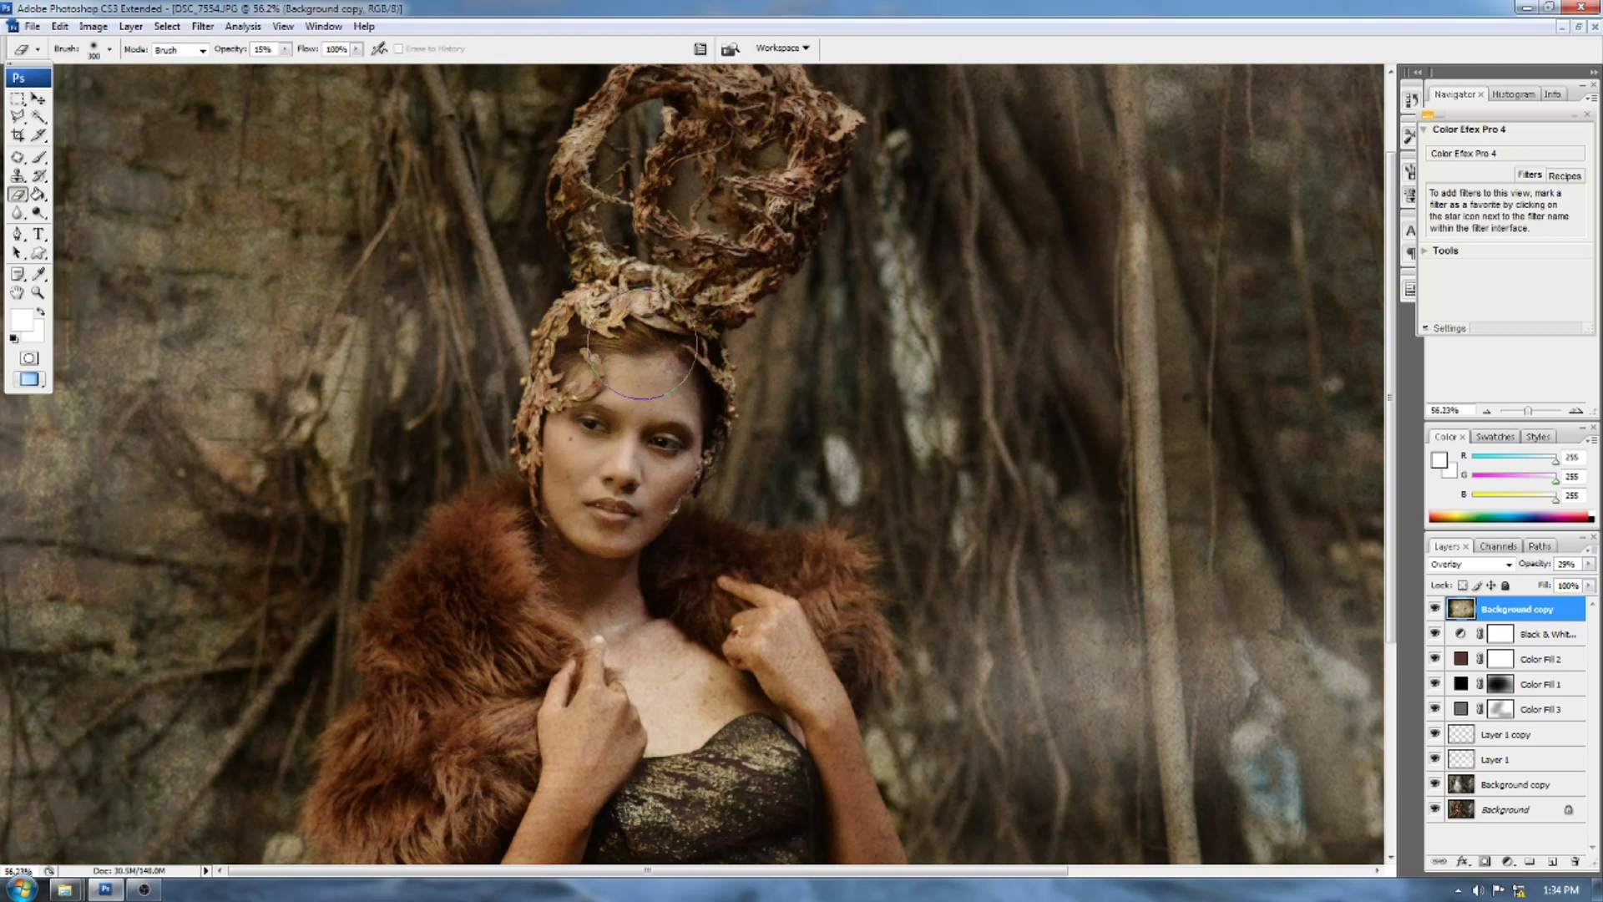
{"action": "mouse_move", "coordinate": [639, 547]}
{"action": "left_mouse_down"}
{"action": "mouse_move", "coordinate": [649, 614]}
{"action": "mouse_move", "coordinate": [680, 573]}
{"action": "left_mouse_up"}
- Fade the grunge texture off the model's fur stole, arms and dress with the Eraser at 500 to 800 px
{"action": "scroll", "coordinate": [602, 690], "scroll_direction": "down", "scroll_amount": 2}
{"action": "key", "text": "bracketright"}
{"action": "key", "text": "bracketright"}
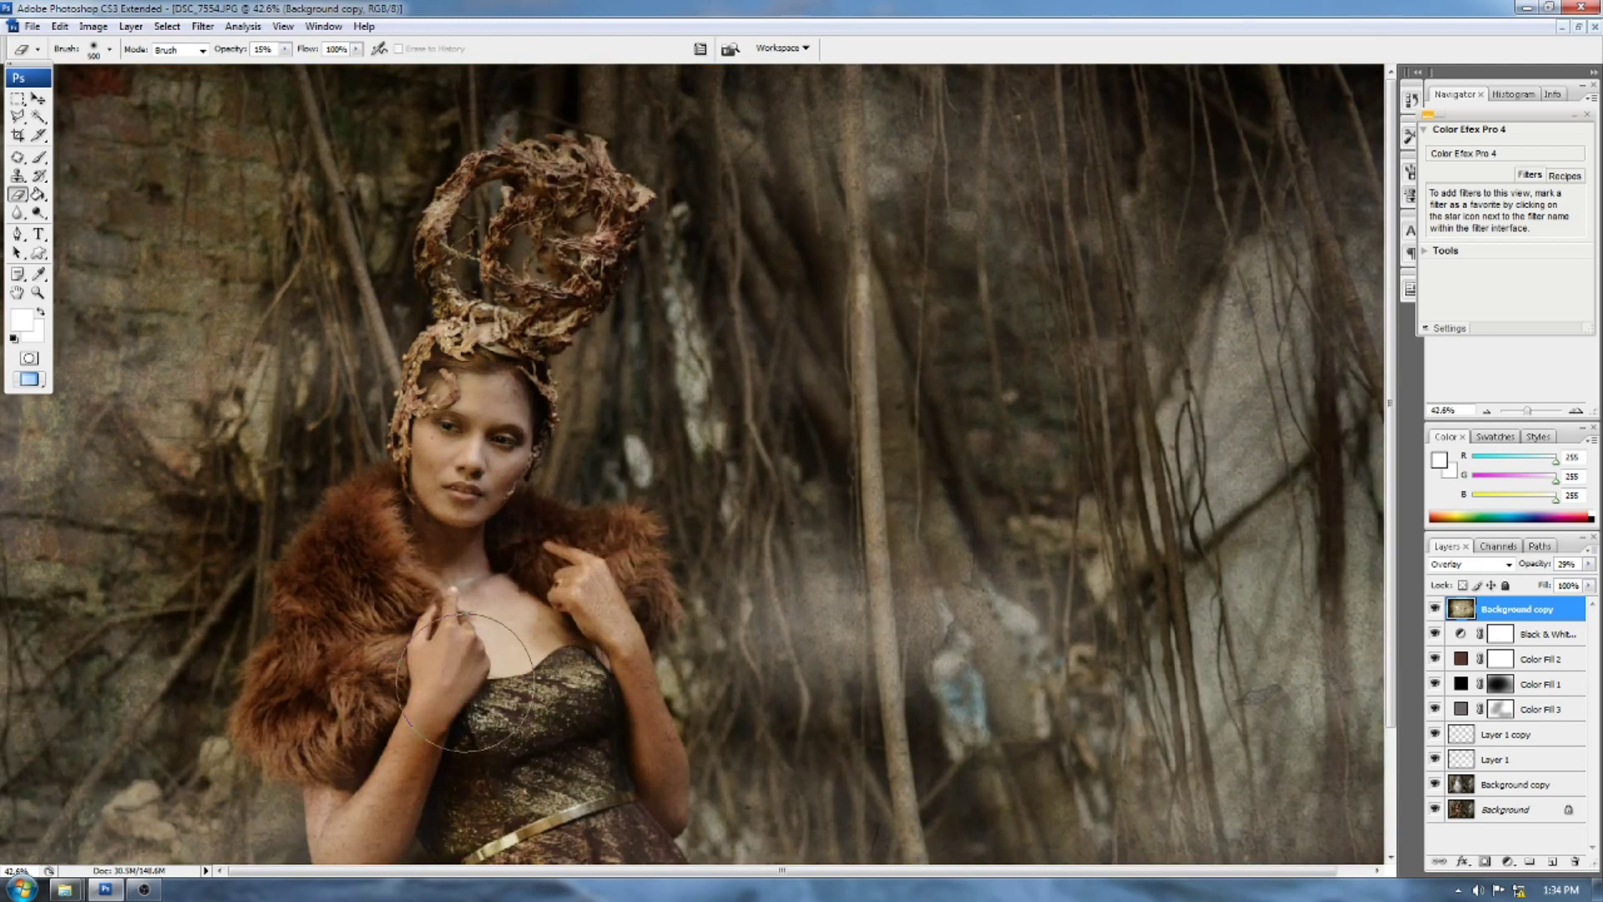
{"action": "left_click_drag", "start_coordinate": [381, 800], "coordinate": [372, 769]}
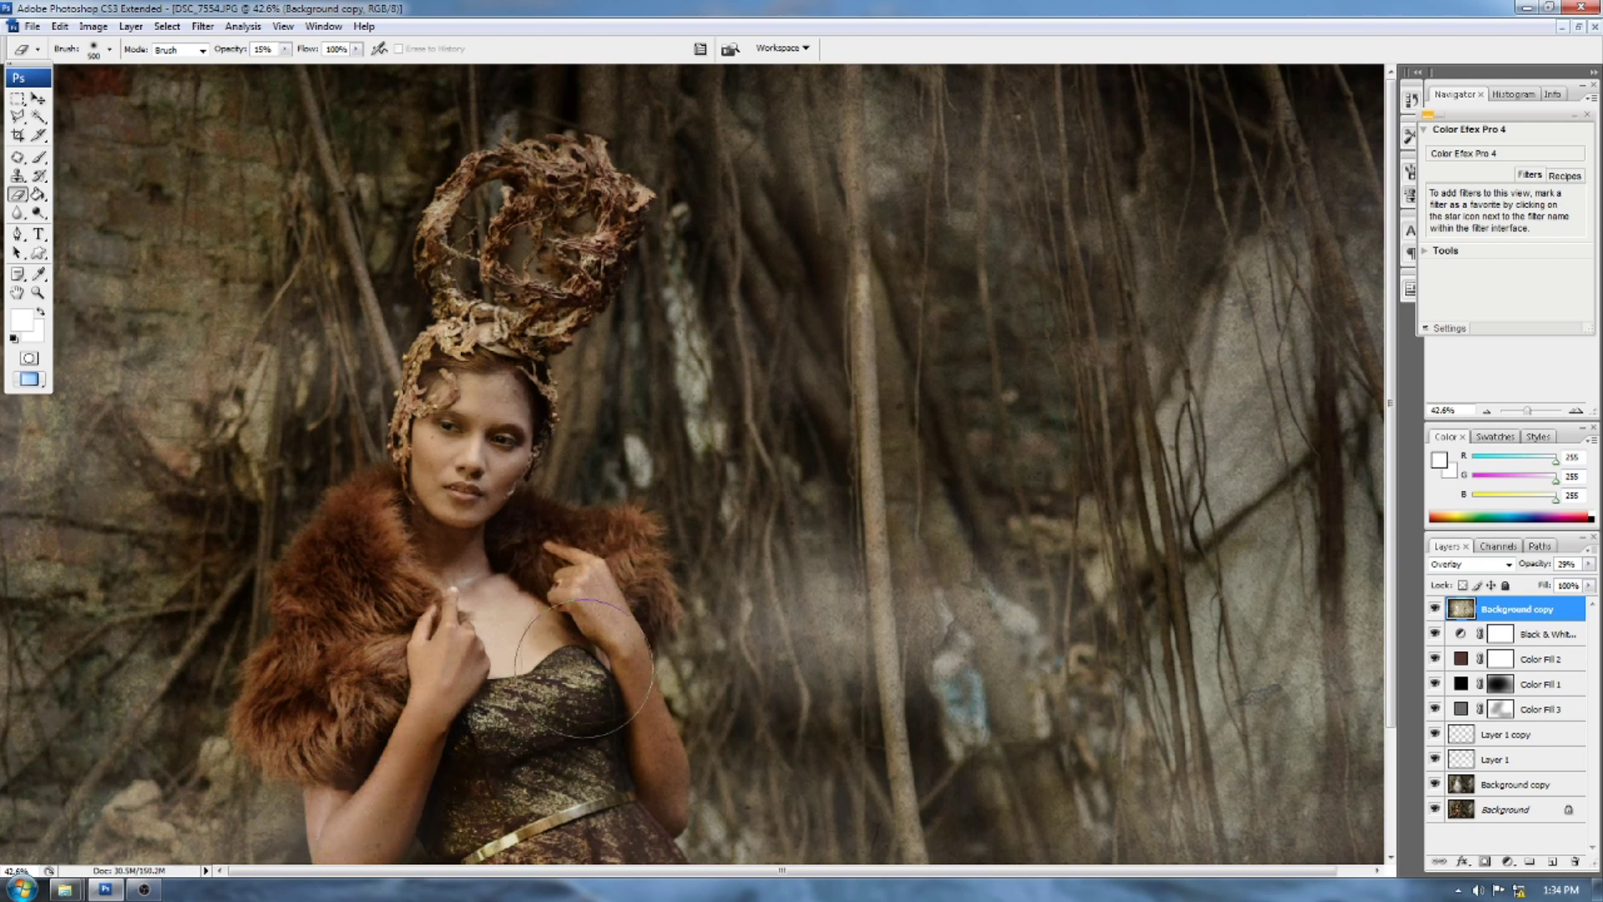
{"action": "mouse_move", "coordinate": [413, 587]}
{"action": "left_mouse_down"}
{"action": "mouse_move", "coordinate": [354, 623]}
{"action": "mouse_move", "coordinate": [366, 589]}
{"action": "mouse_move", "coordinate": [295, 657]}
{"action": "mouse_move", "coordinate": [310, 704]}
{"action": "mouse_move", "coordinate": [367, 775]}
{"action": "left_mouse_up"}
{"action": "scroll", "coordinate": [473, 698], "scroll_direction": "down", "scroll_amount": 2}
{"action": "mouse_move", "coordinate": [506, 684]}
{"action": "left_mouse_down"}
{"action": "mouse_move", "coordinate": [547, 777]}
{"action": "mouse_move", "coordinate": [687, 760]}
{"action": "left_mouse_up"}
{"action": "key", "text": "bracketright"}
{"action": "key", "text": "bracketright"}
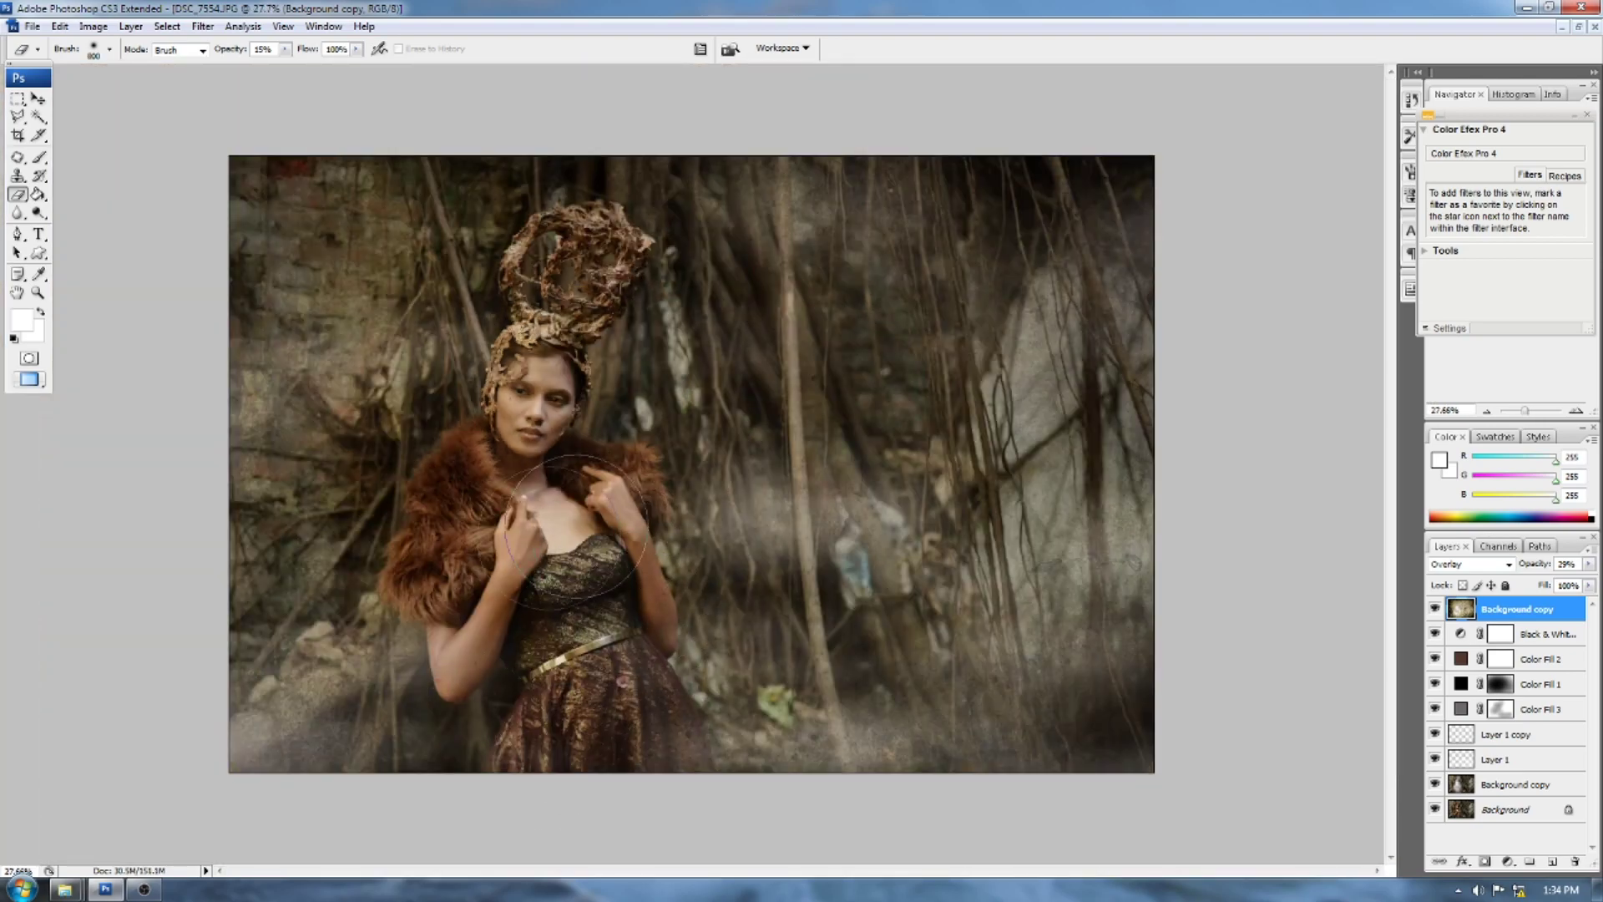
- Move the Layer 1 fog to the top of the layer stack, above the grunge texture layer
{"action": "left_click", "coordinate": [1523, 760]}
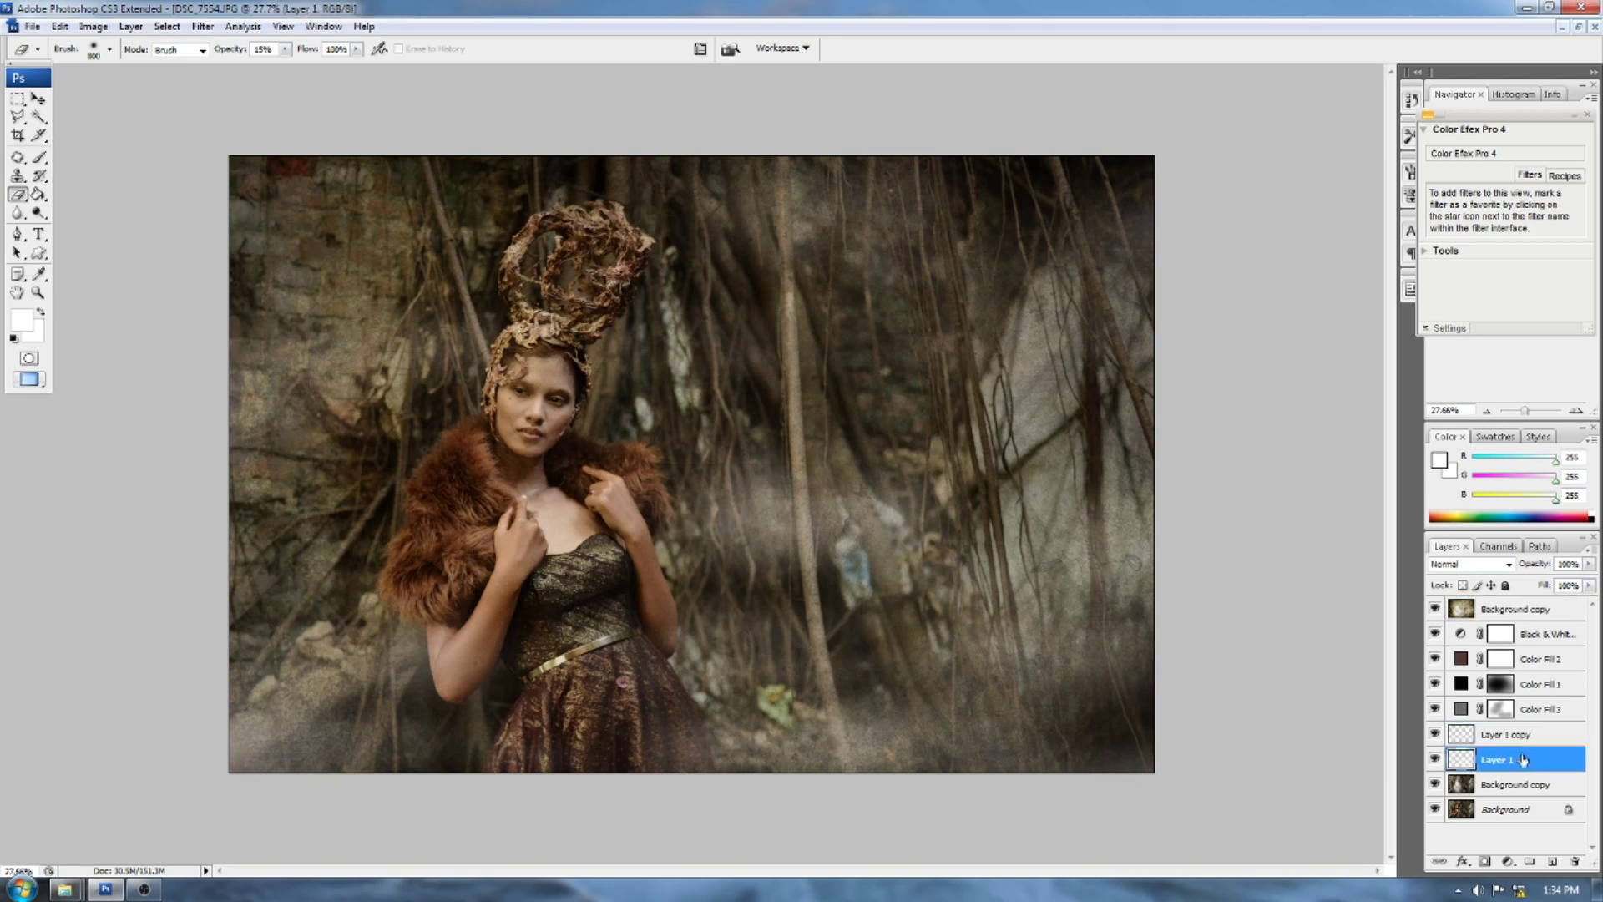
{"action": "key", "text": "ctrl+bracketright"}
{"action": "key", "text": "ctrl+bracketright"}
{"action": "key", "text": "ctrl+bracketright"}
{"action": "key", "text": "ctrl+bracketright"}
{"action": "key", "text": "ctrl+bracketright"}
{"action": "key", "text": "ctrl+bracketright"}
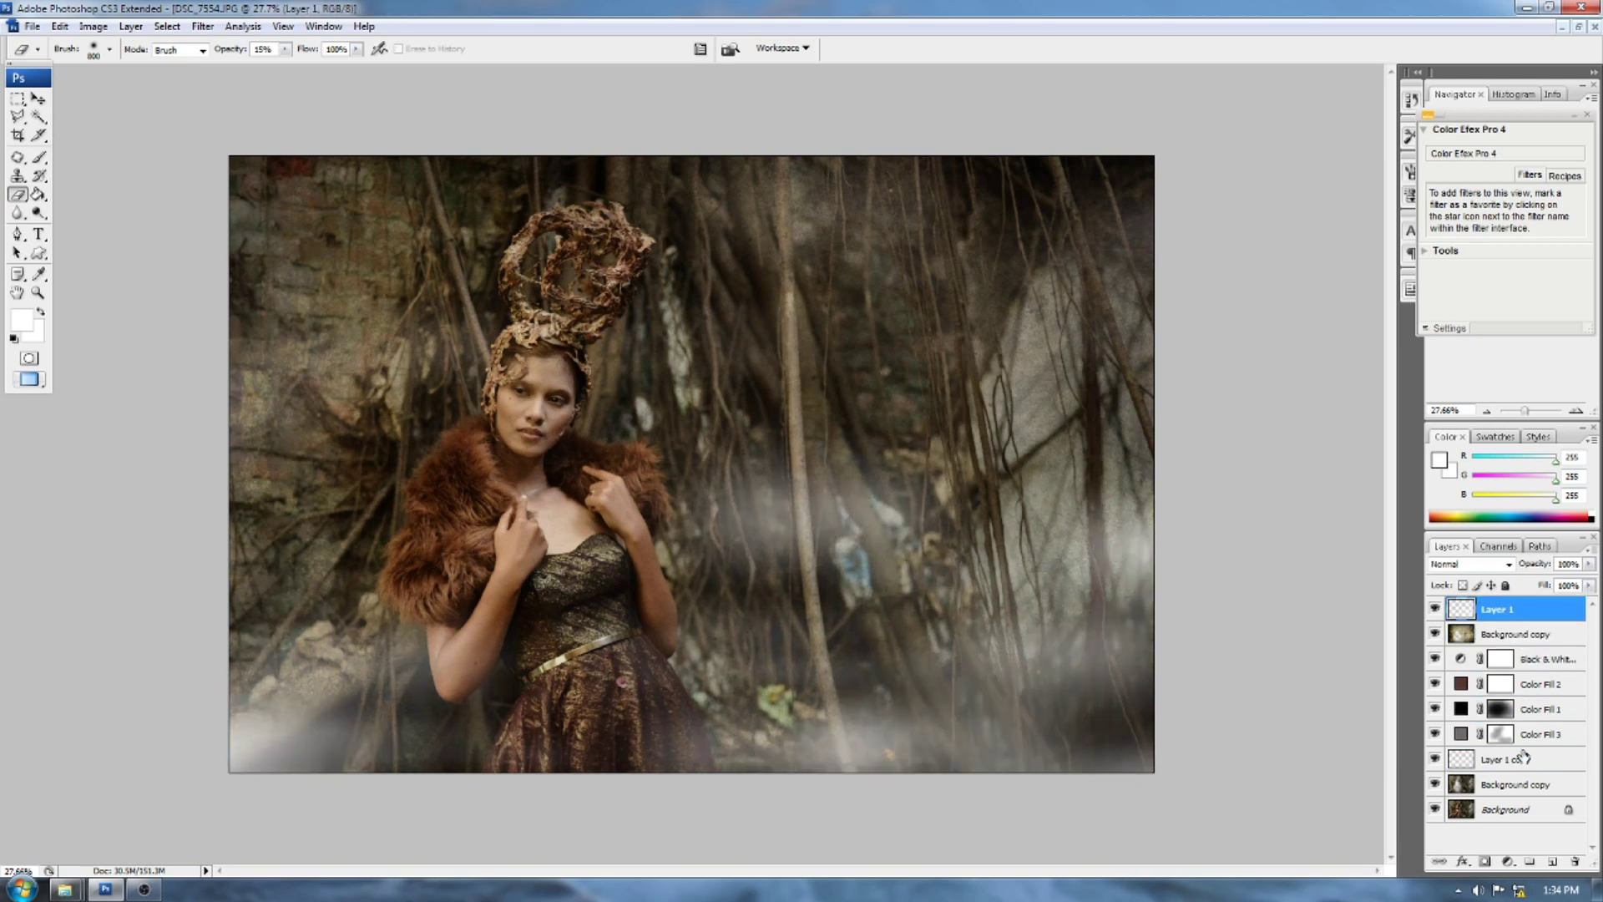
{"action": "key", "text": "ctrl+bracketleft"}
{"action": "key", "text": "ctrl+bracketright"}
{"action": "key", "text": "ctrl+minus"}
{"action": "key", "text": "ctrl+minus"}
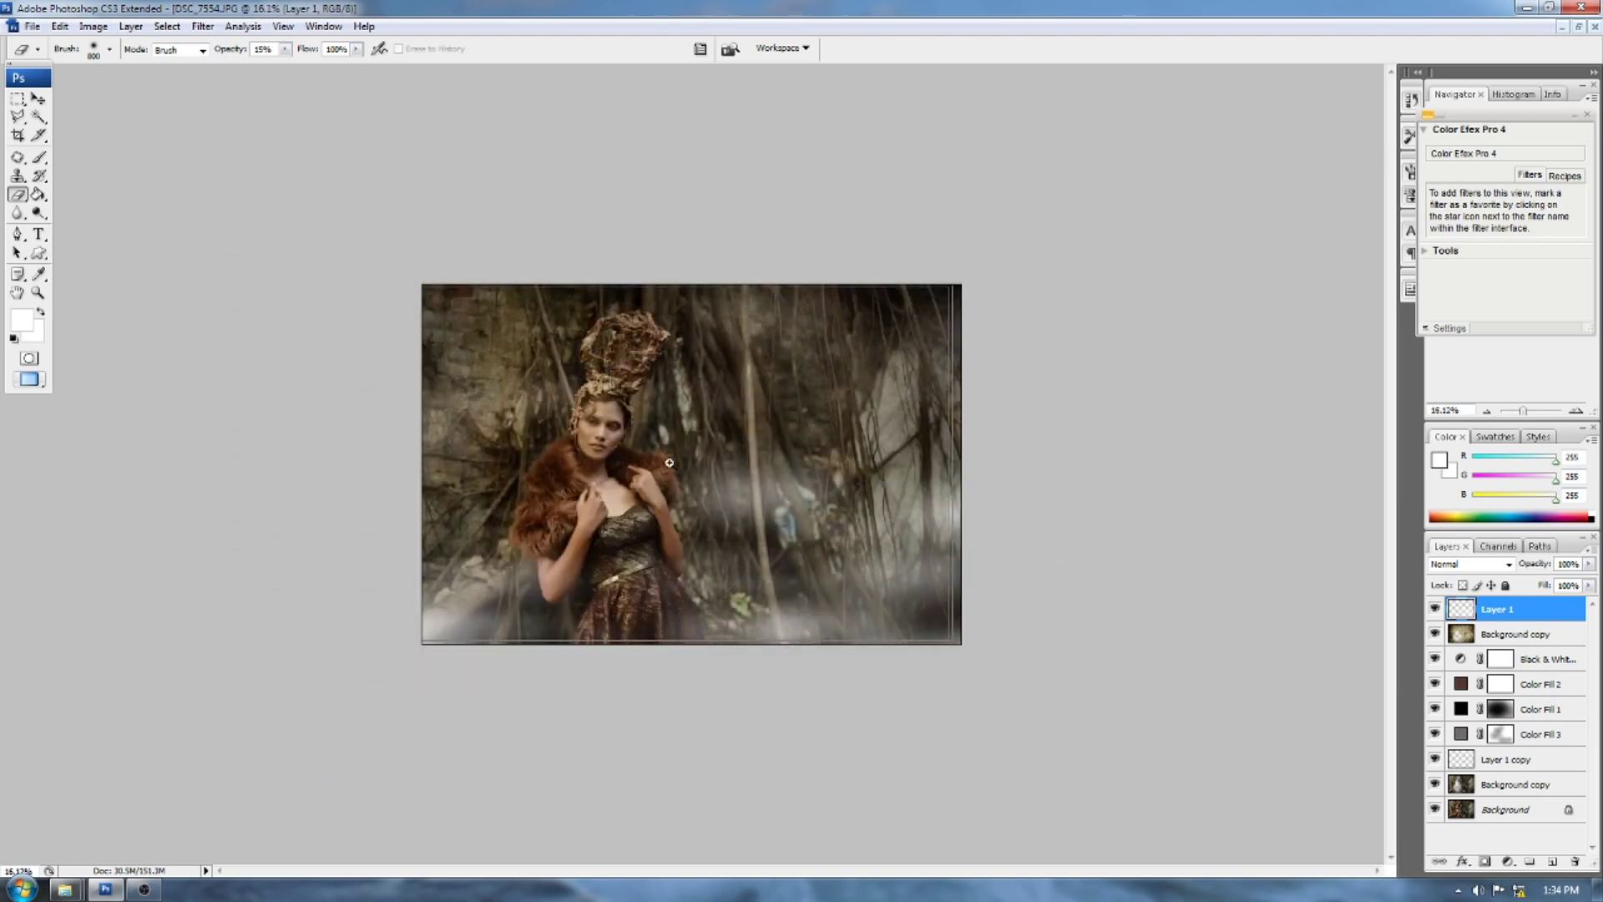
{"action": "left_click", "coordinate": [669, 462], "text": "ctrl"}
{"action": "left_click", "coordinate": [668, 461], "text": "ctrl"}
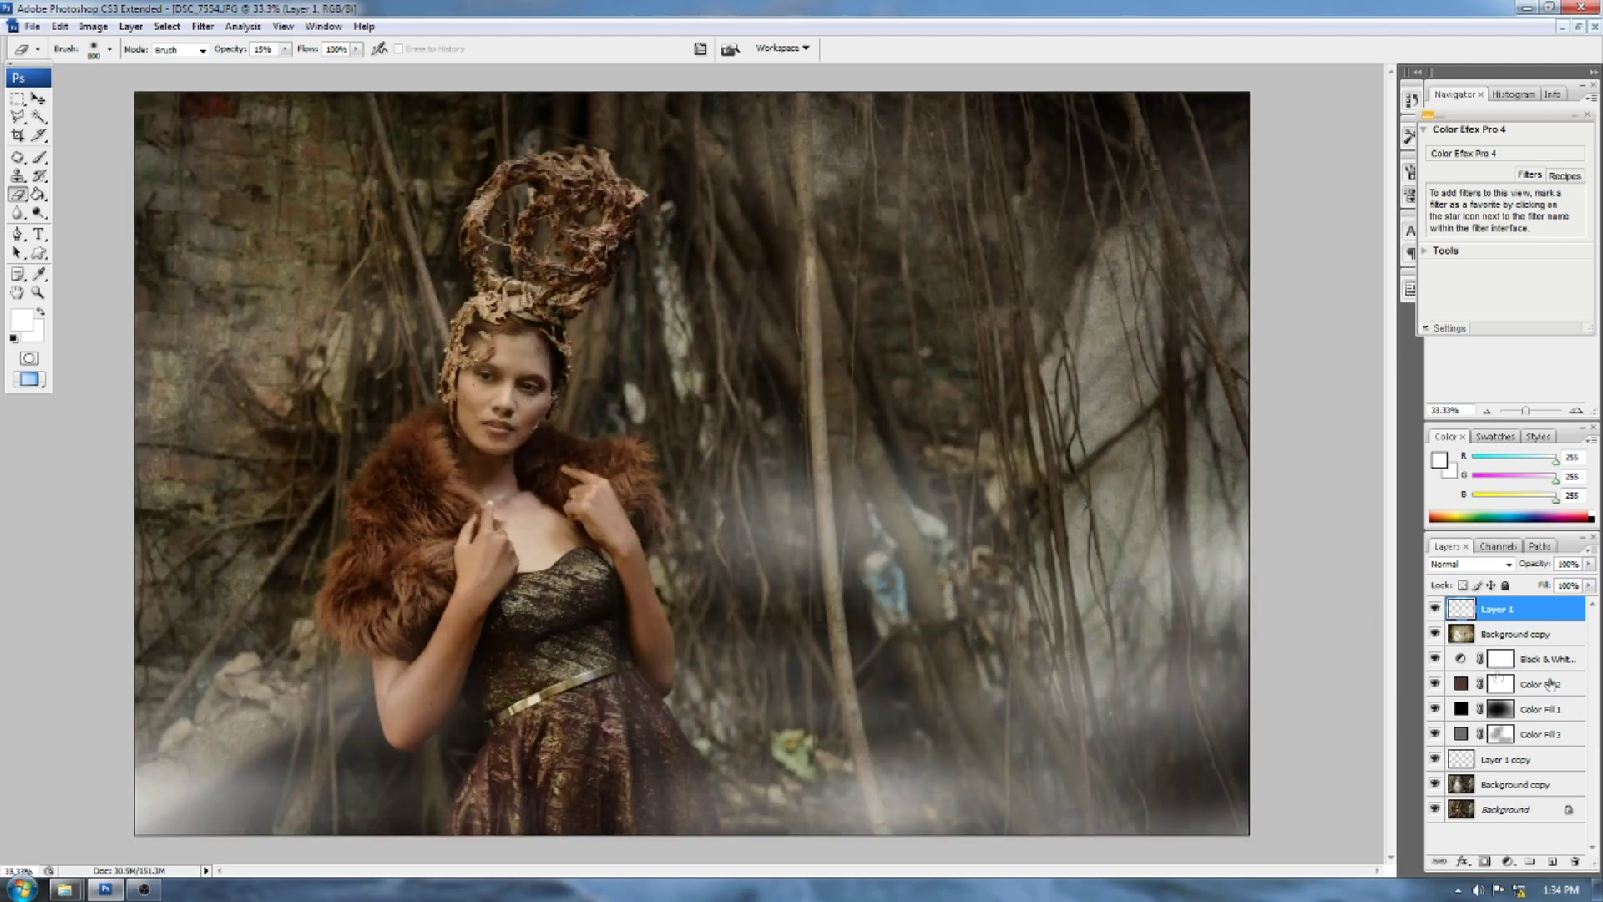
- Move the Layer 1 copy fog to the top of the layer stack, above Layer 1
{"action": "left_click", "coordinate": [1536, 755]}
{"action": "key", "text": "ctrl+bracketright"}
{"action": "key", "text": "ctrl+bracketright"}
{"action": "key", "text": "ctrl+bracketright"}
{"action": "key", "text": "ctrl+bracketright"}
{"action": "key", "text": "ctrl+bracketright"}
{"action": "key", "text": "ctrl+bracketright"}
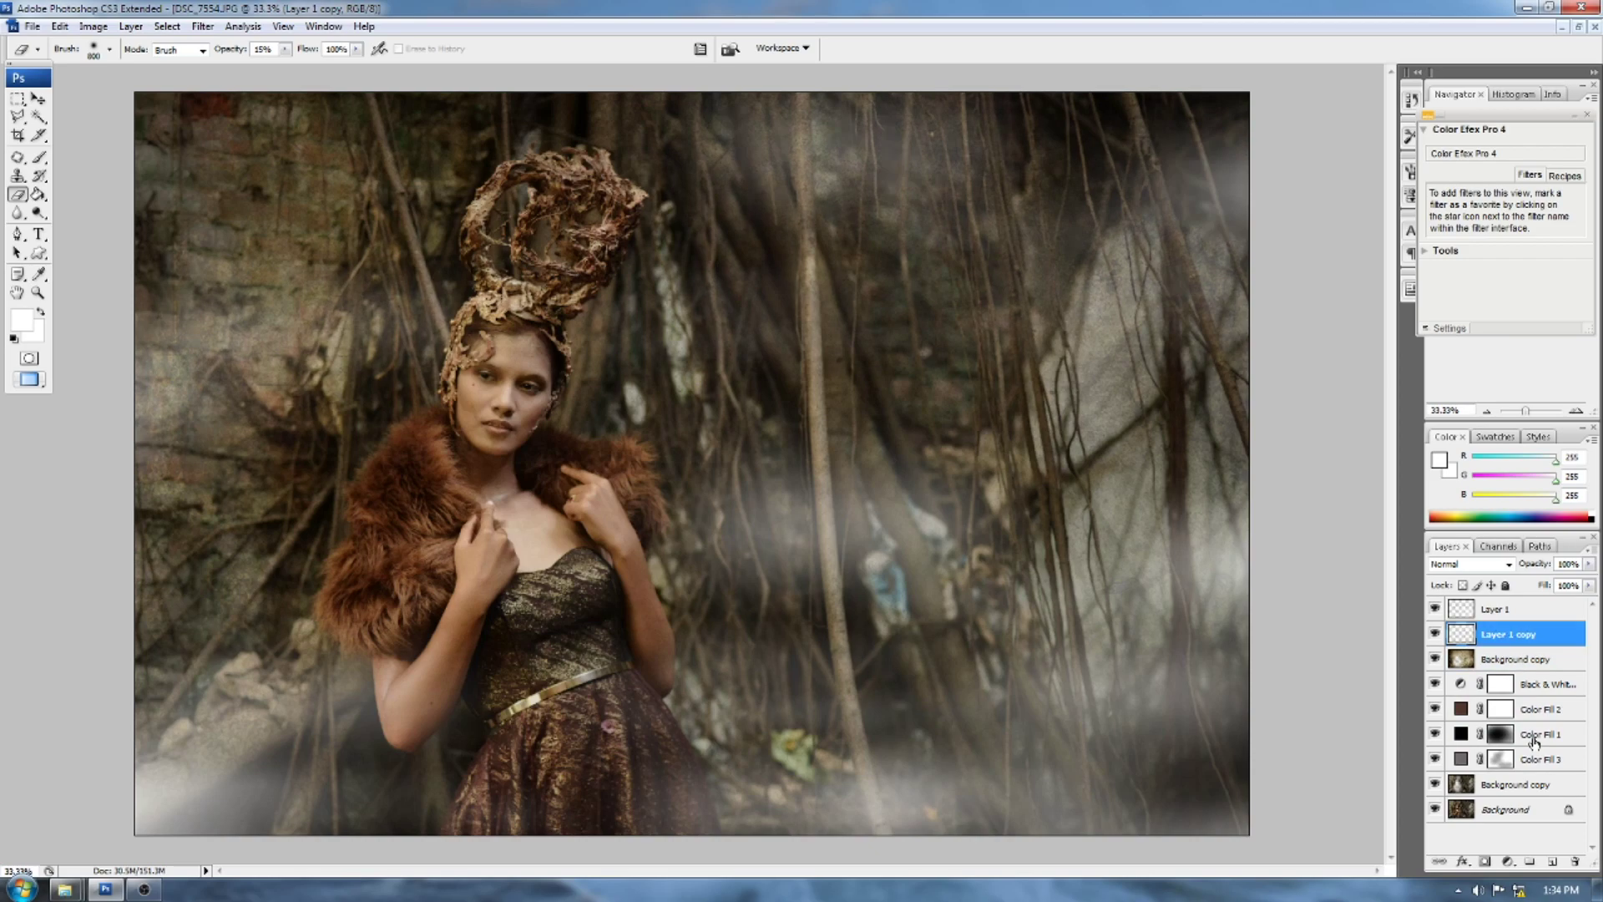
{"action": "scroll", "coordinate": [691, 480], "scroll_direction": "down", "scroll_amount": 8}
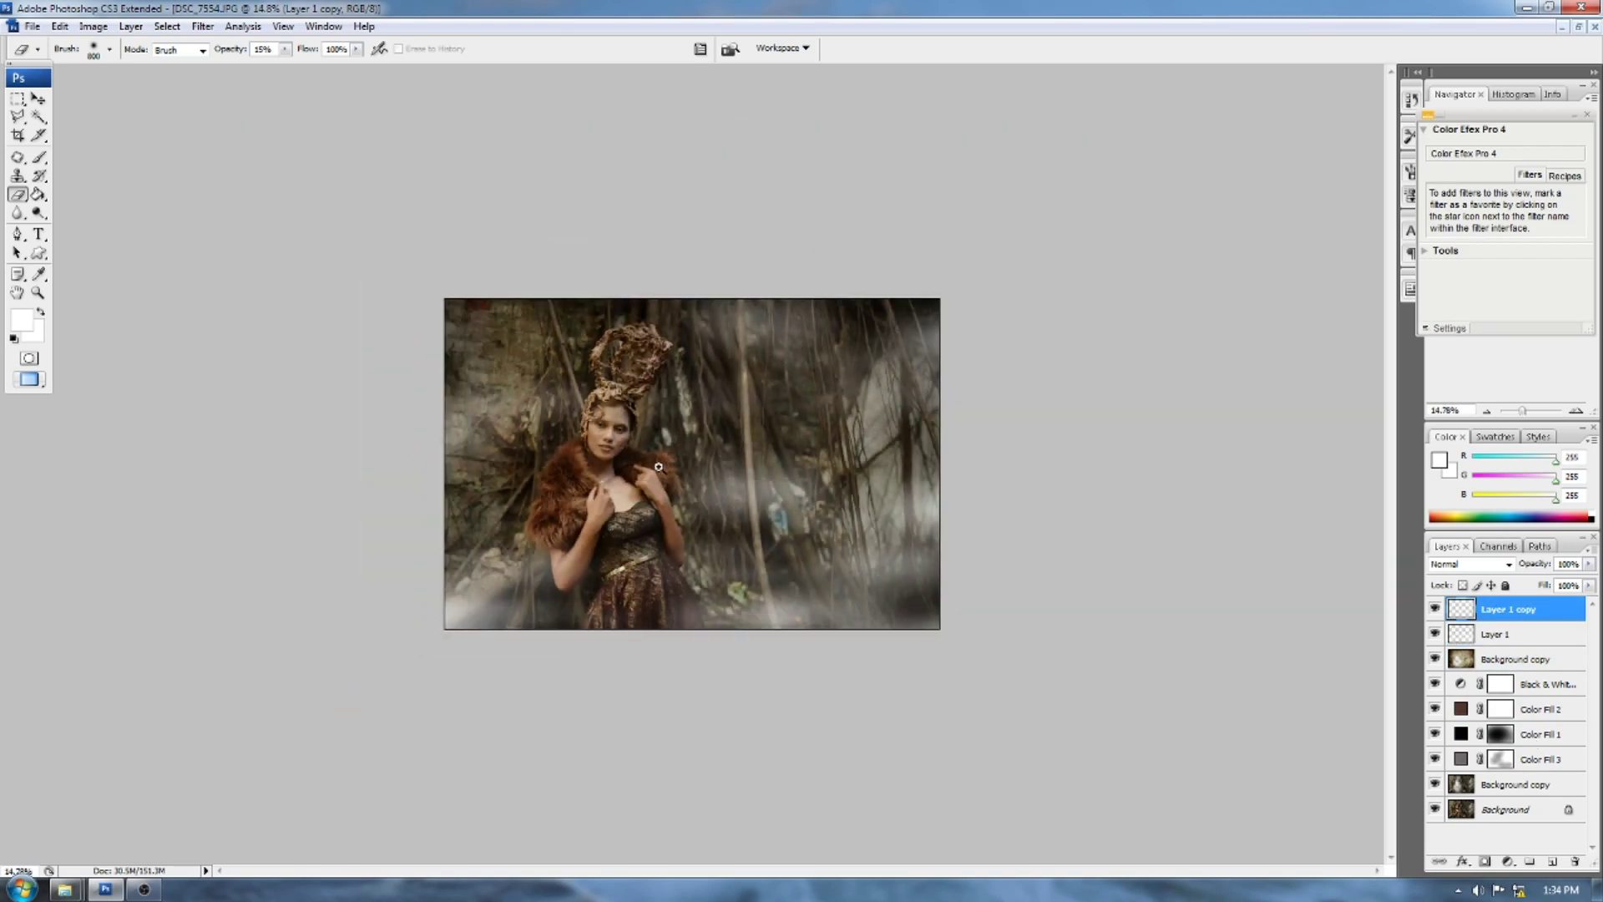
{"action": "scroll", "coordinate": [658, 467], "scroll_direction": "up", "scroll_amount": 6}
{"action": "scroll", "coordinate": [658, 467], "scroll_direction": "down", "scroll_amount": 5}
- Return to the windowed screen mode and close the separate grunge texture document
{"action": "key", "text": "f"}
{"action": "key", "text": "f"}
{"action": "key", "text": "f"}
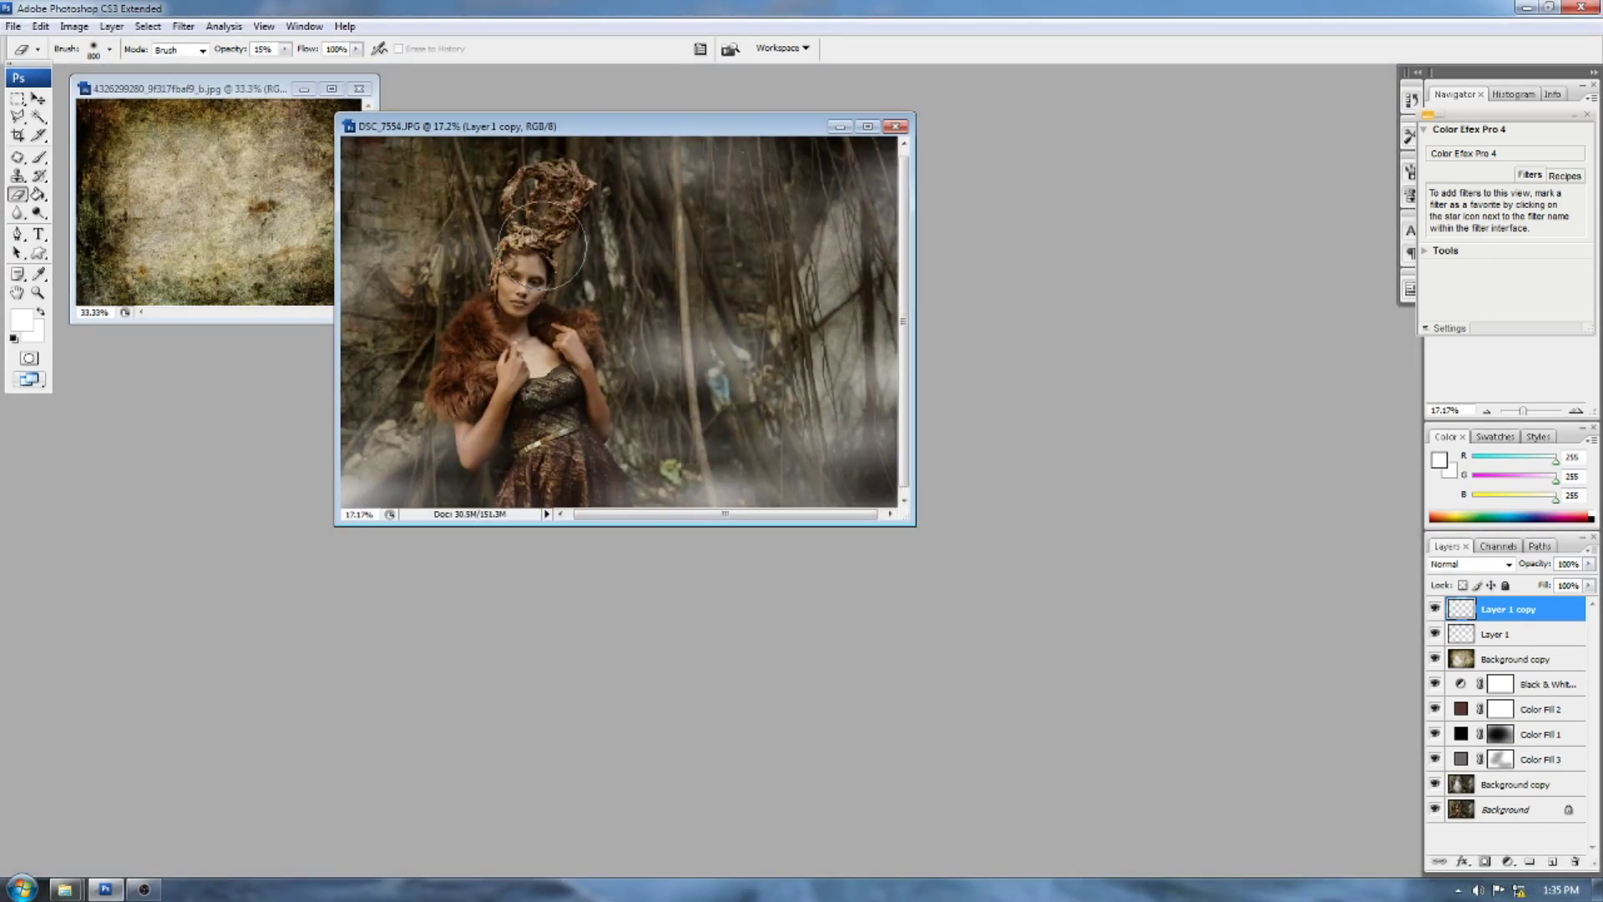
{"action": "left_click", "coordinate": [360, 89]}
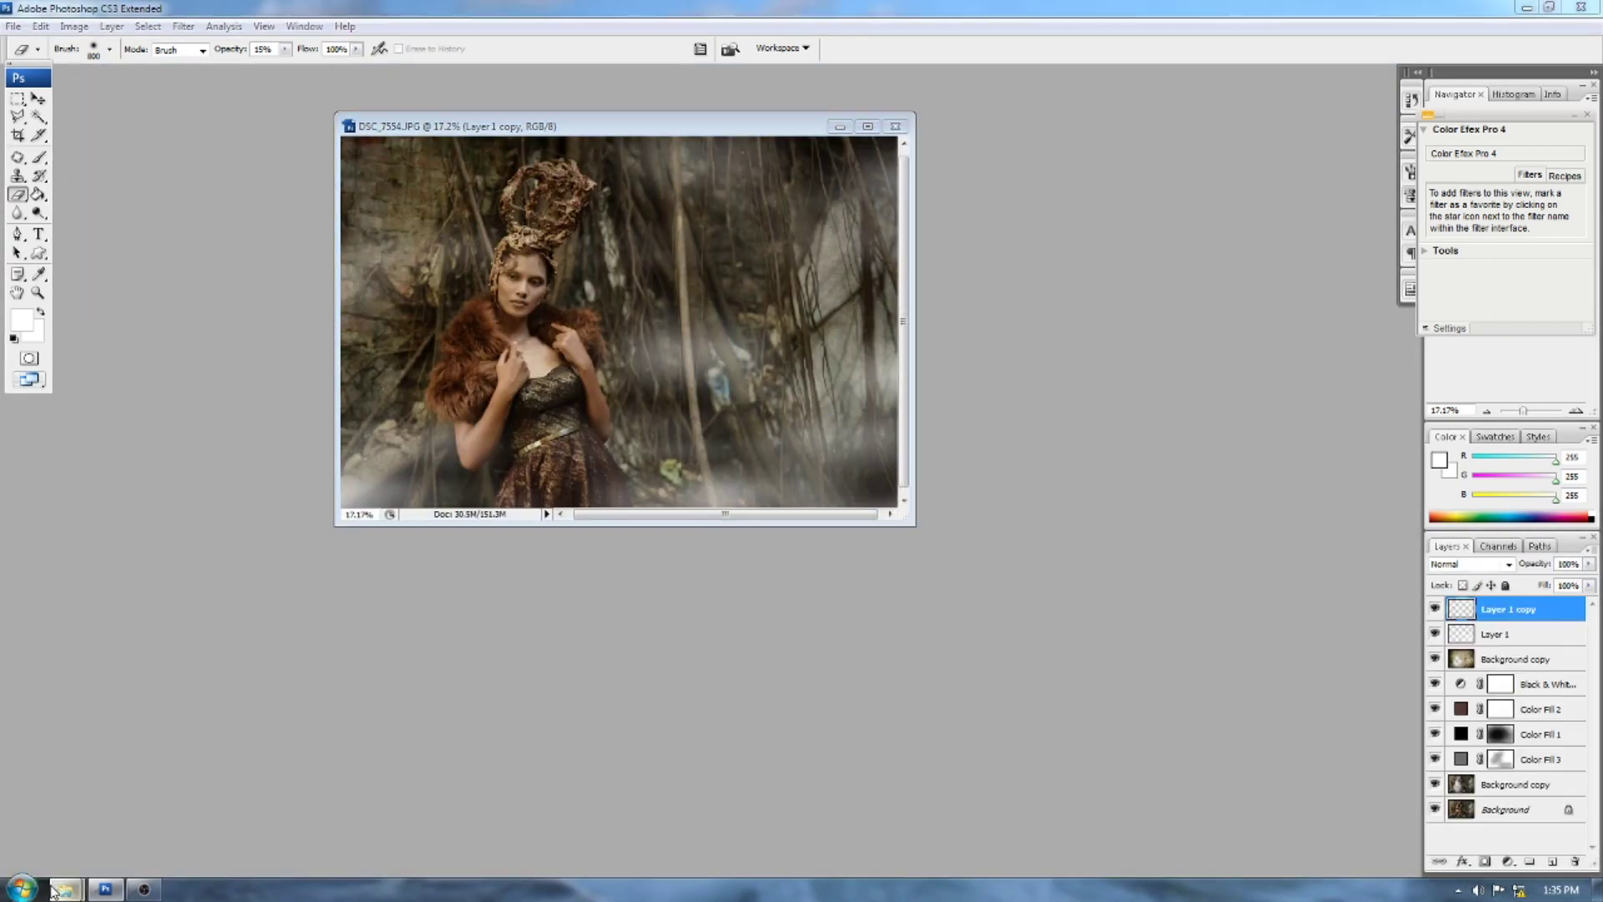
- Switch to Windows Explorer and open texture image 1 from the ABSTRAk folder in Photoshop
{"action": "mouse_move", "coordinate": [64, 889]}
{"action": "left_click", "coordinate": [289, 818]}
{"action": "key", "text": "BackSpace"}
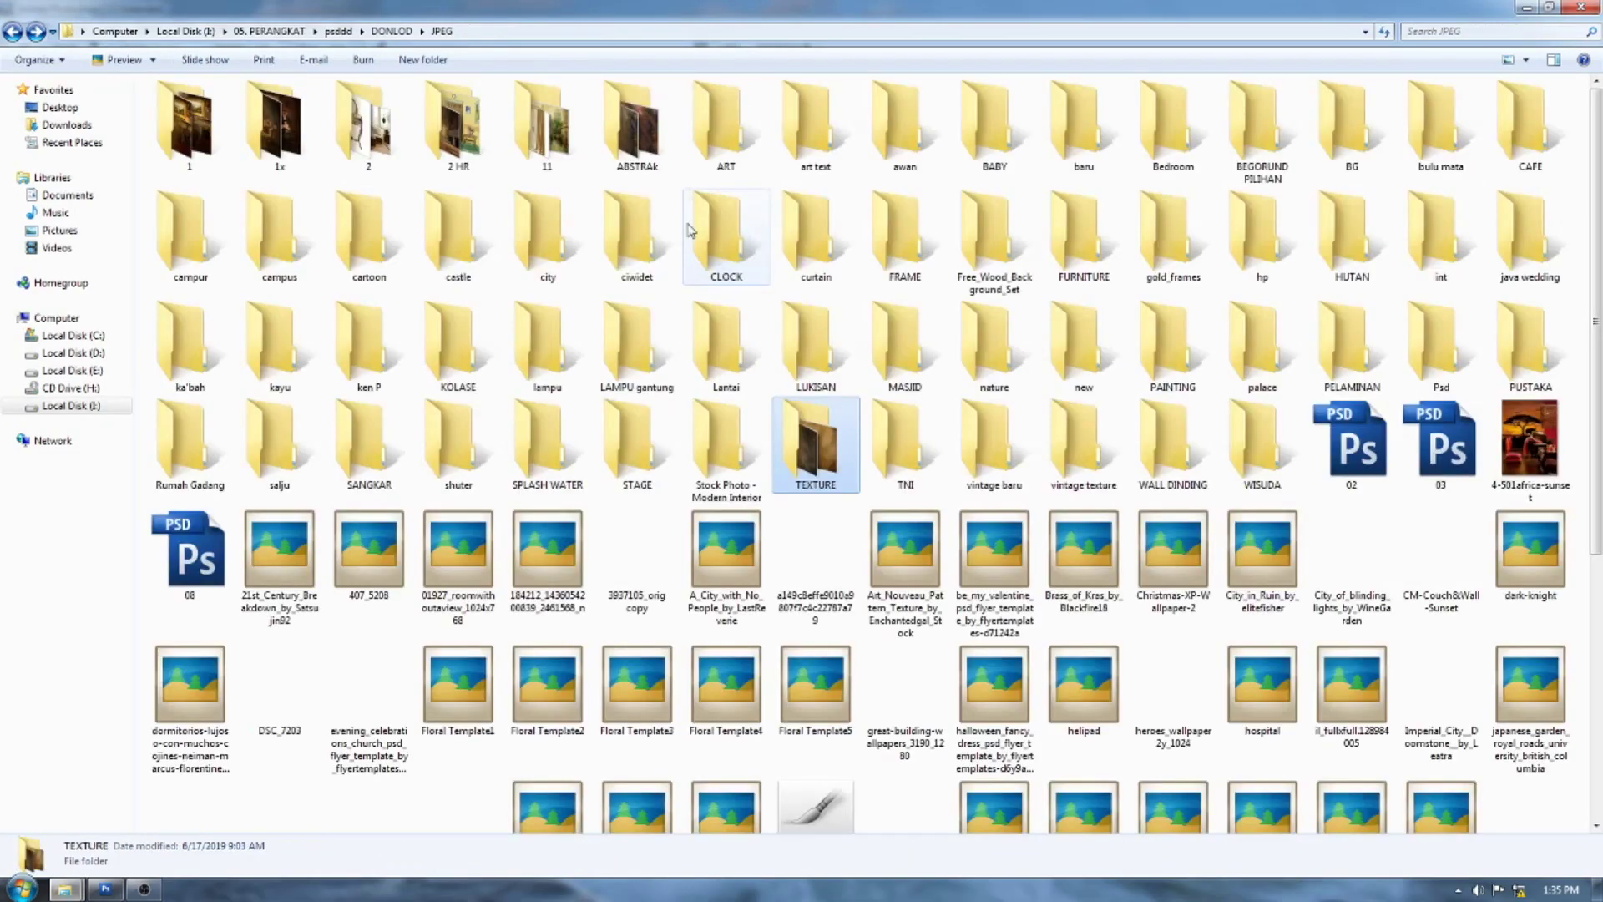
{"action": "double_click", "coordinate": [628, 133]}
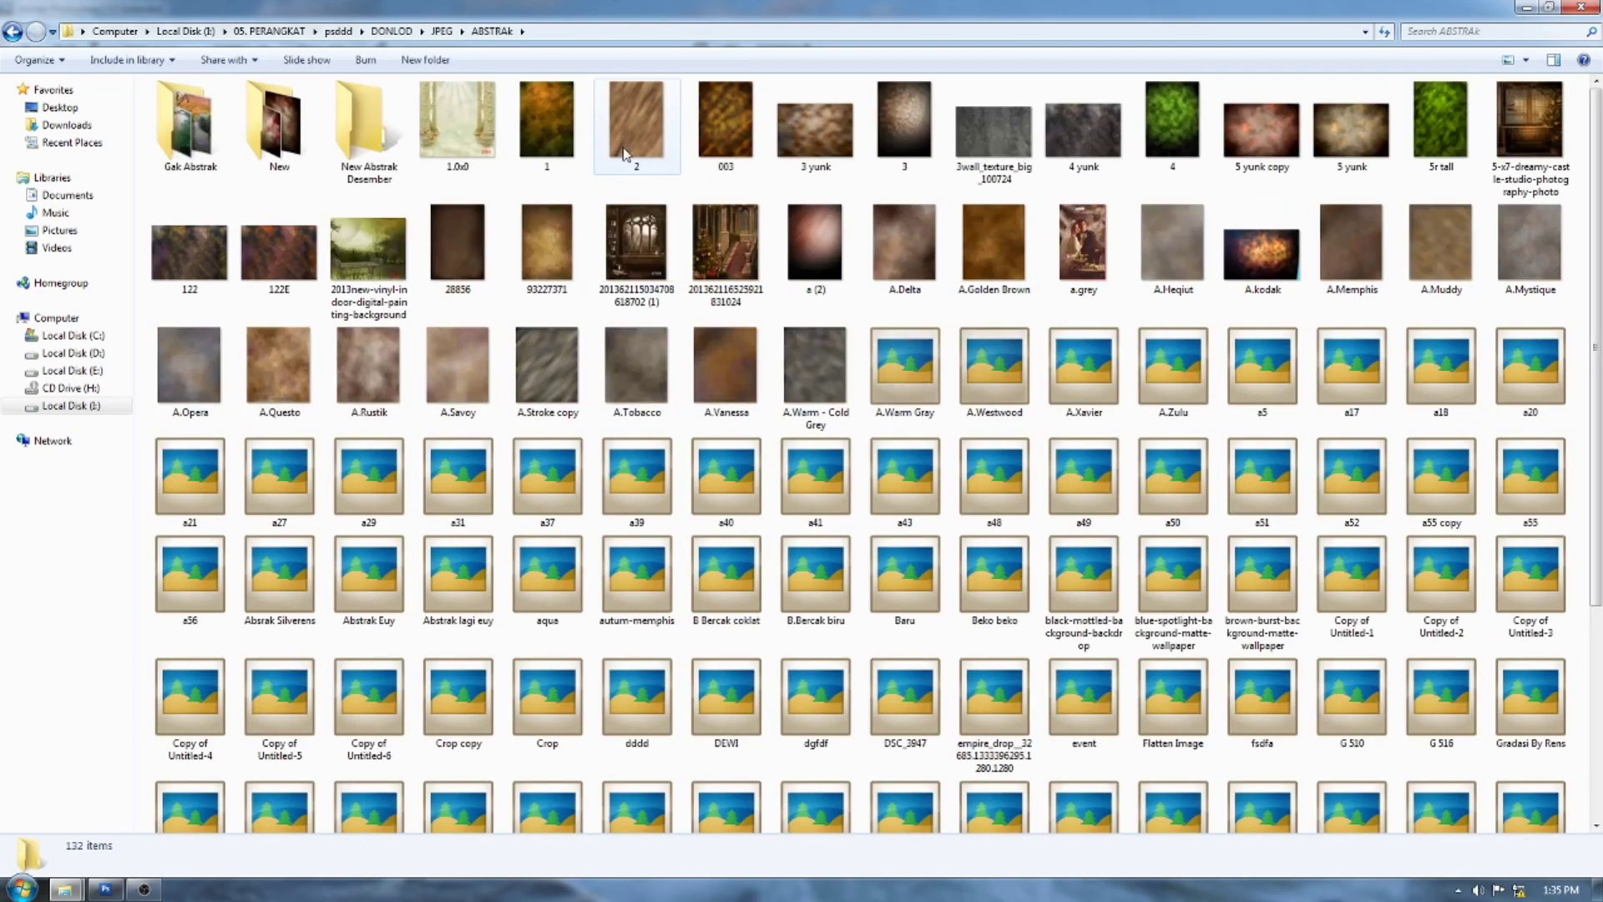
{"action": "left_click_drag", "start_coordinate": [563, 133], "coordinate": [186, 718]}
- Copy the orange-green texture into the portrait document as a new layer and display the portrait in full-screen mode
{"action": "key", "text": "ctrl+minus"}
{"action": "key", "text": "v"}
{"action": "left_click_drag", "start_coordinate": [261, 320], "coordinate": [655, 337]}
{"action": "key", "text": "f"}
{"action": "key", "text": "f"}
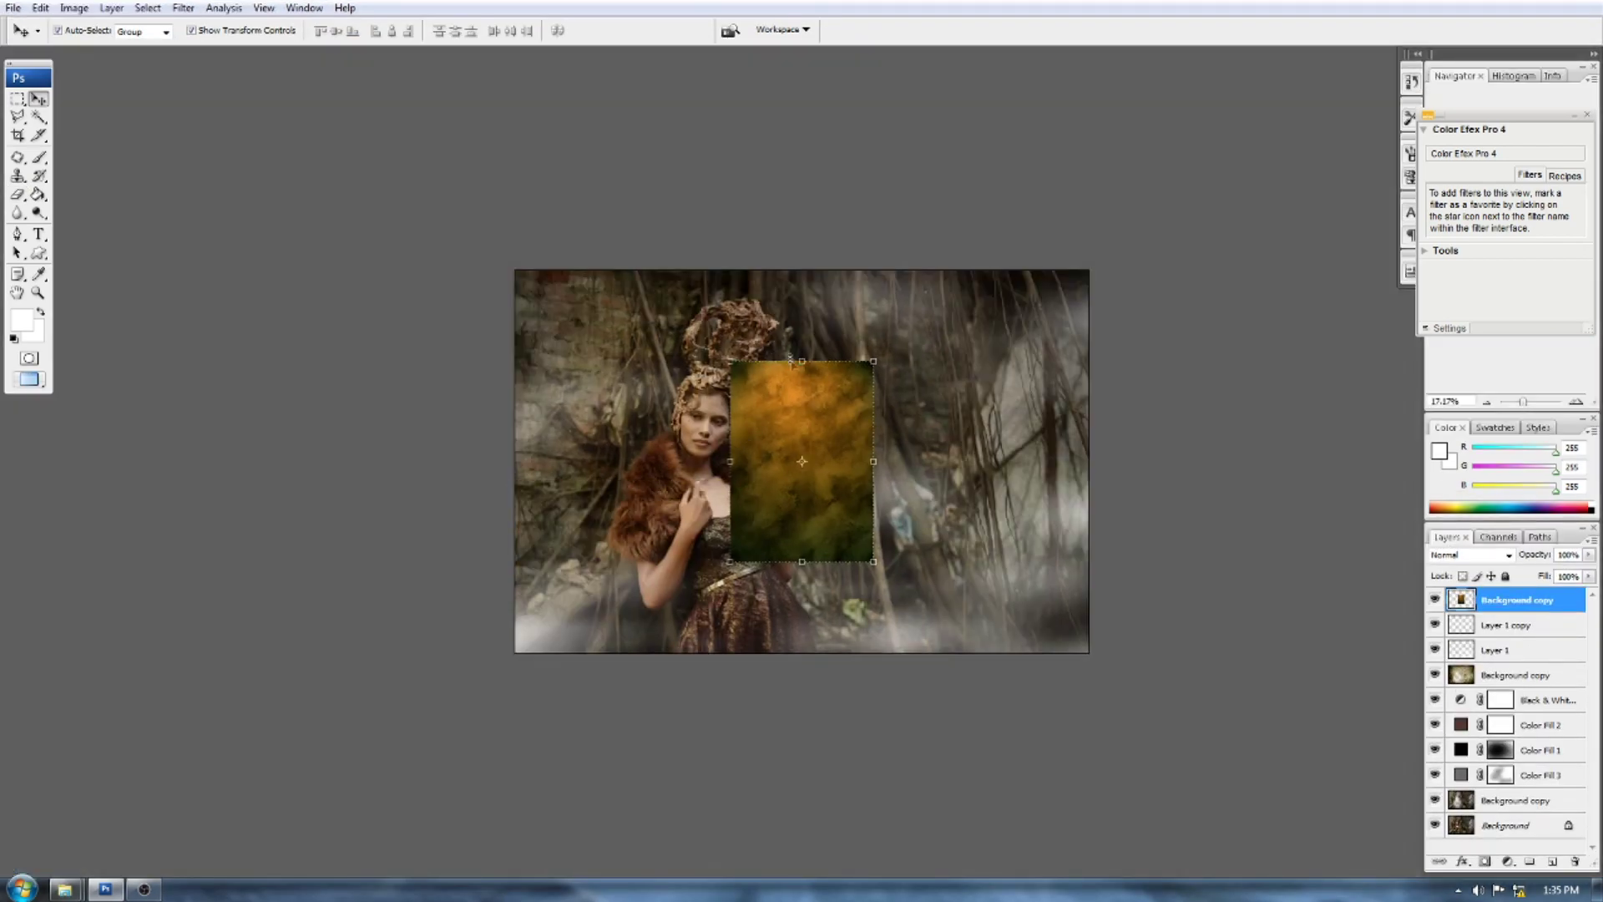
- Rotate the orange-green texture layer 90° clockwise and scale it up to cover the whole canvas
{"action": "key", "text": "ctrl+t"}
{"action": "right_click", "coordinate": [794, 359]}
{"action": "left_click", "coordinate": [885, 539]}
{"action": "left_click_drag", "start_coordinate": [900, 535], "coordinate": [1111, 661]}
{"action": "key", "text": "Return"}
- Flip the orange-green texture horizontally, then place its layer below Layer 1 at 40% opacity
{"action": "key", "text": "ctrl+t"}
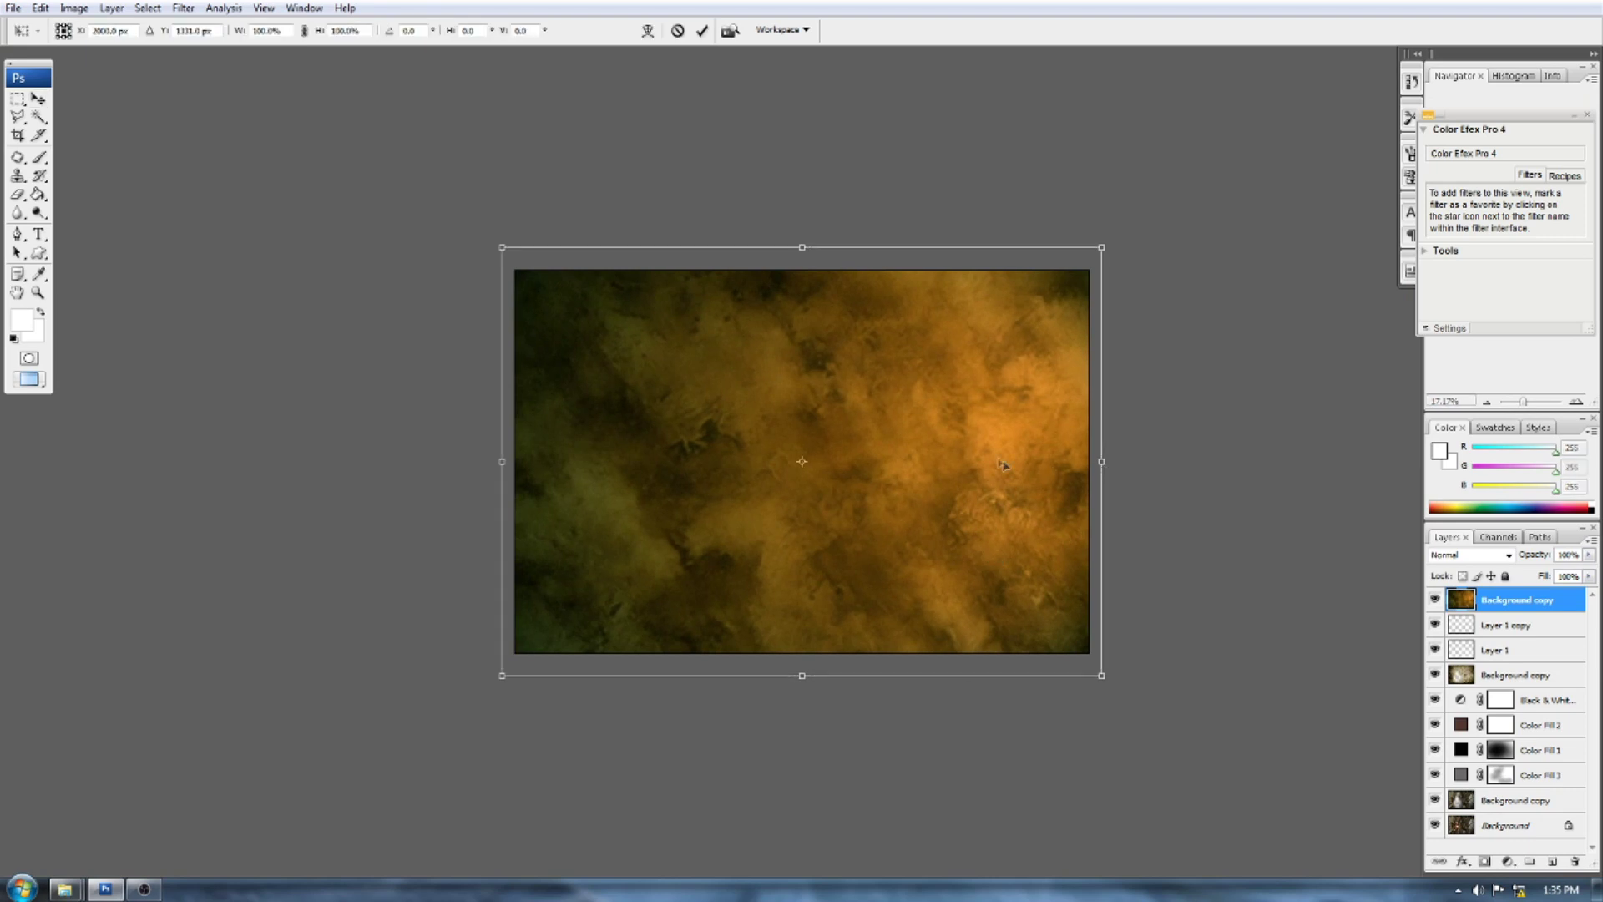
{"action": "right_click", "coordinate": [1005, 464]}
{"action": "left_click", "coordinate": [1070, 673]}
{"action": "key", "text": "Return"}
{"action": "left_click_drag", "start_coordinate": [1538, 555], "coordinate": [1502, 650]}
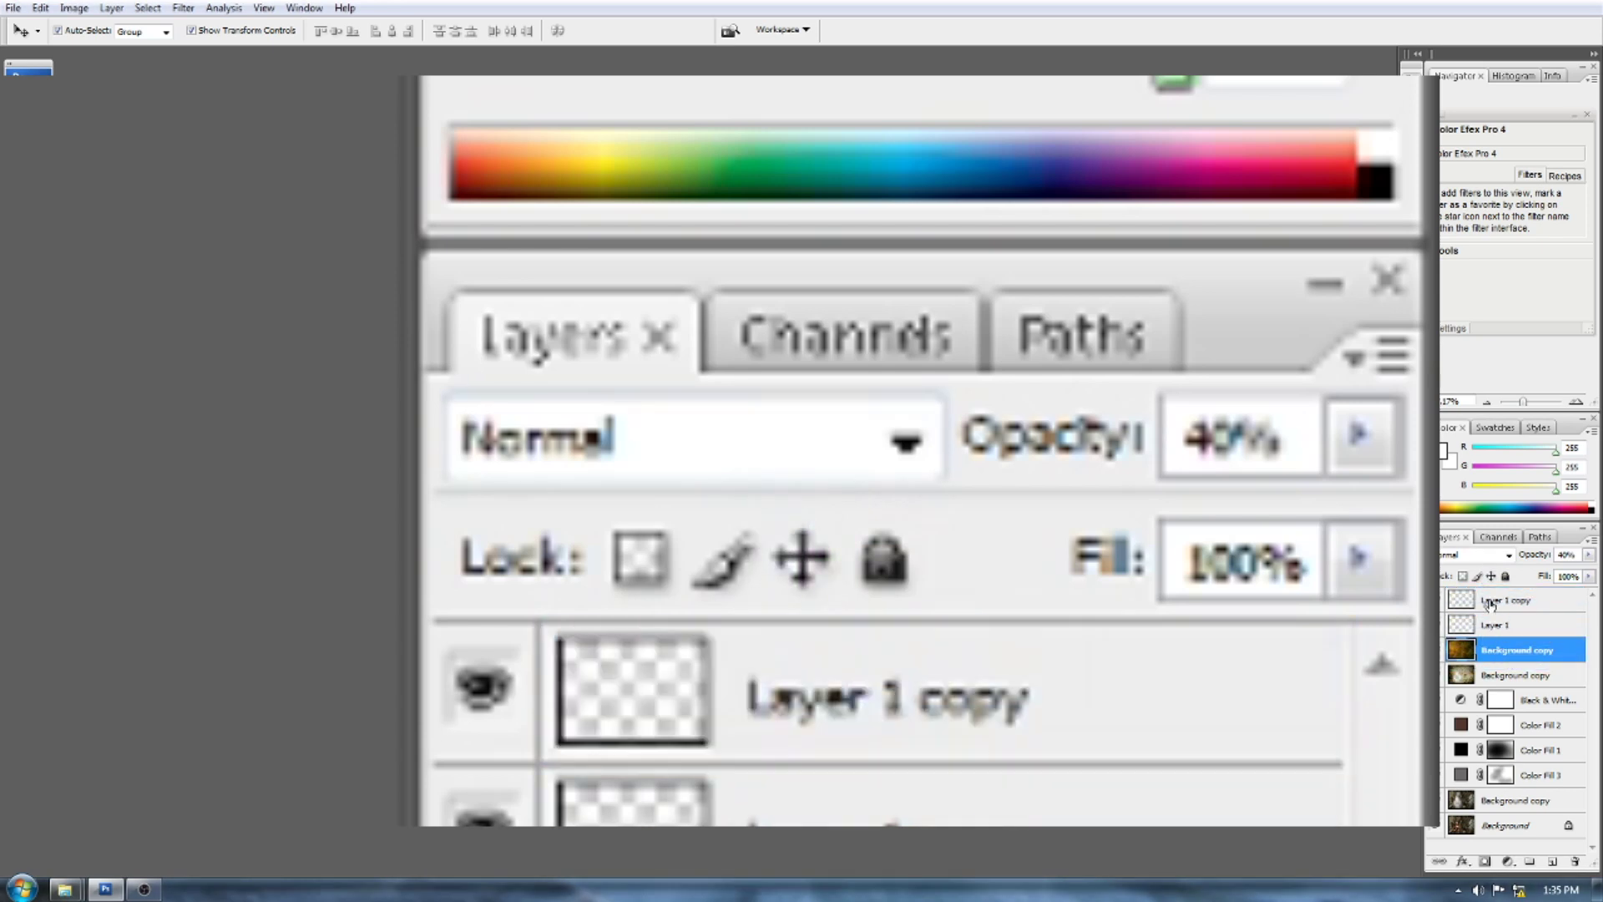
- Try the Darken and Multiply blend modes on the orange-green texture layer
{"action": "left_click", "coordinate": [1481, 556]}
{"action": "left_click", "coordinate": [1480, 556]}
{"action": "scroll", "coordinate": [1481, 555], "scroll_direction": "down", "scroll_amount": 2}
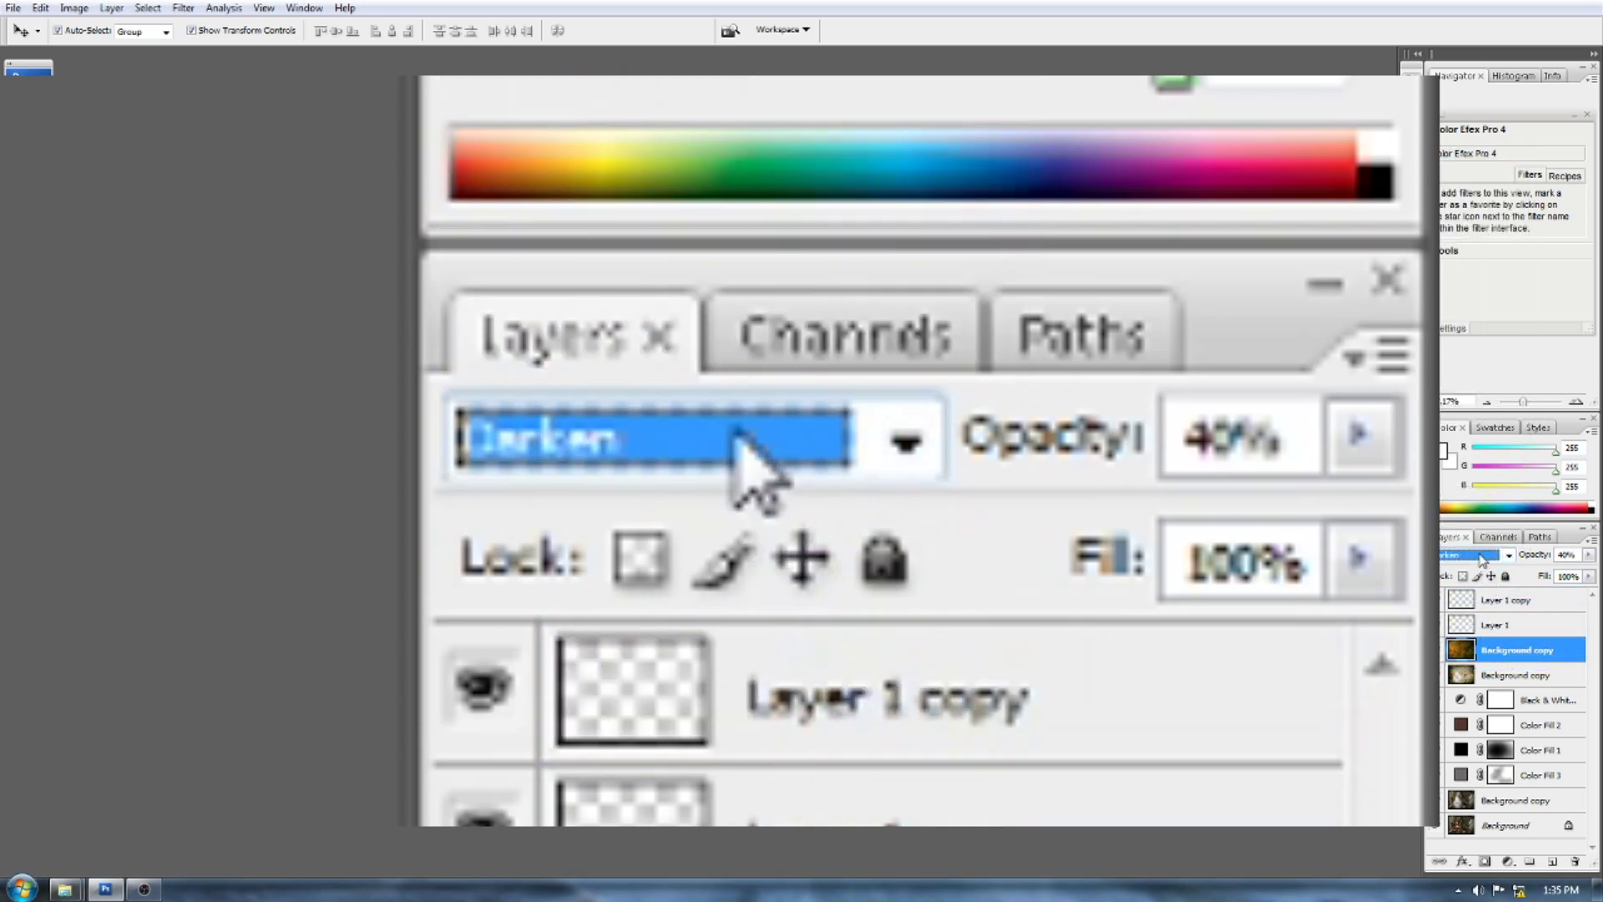
{"action": "scroll", "coordinate": [1482, 558], "scroll_direction": "down", "scroll_amount": 1}
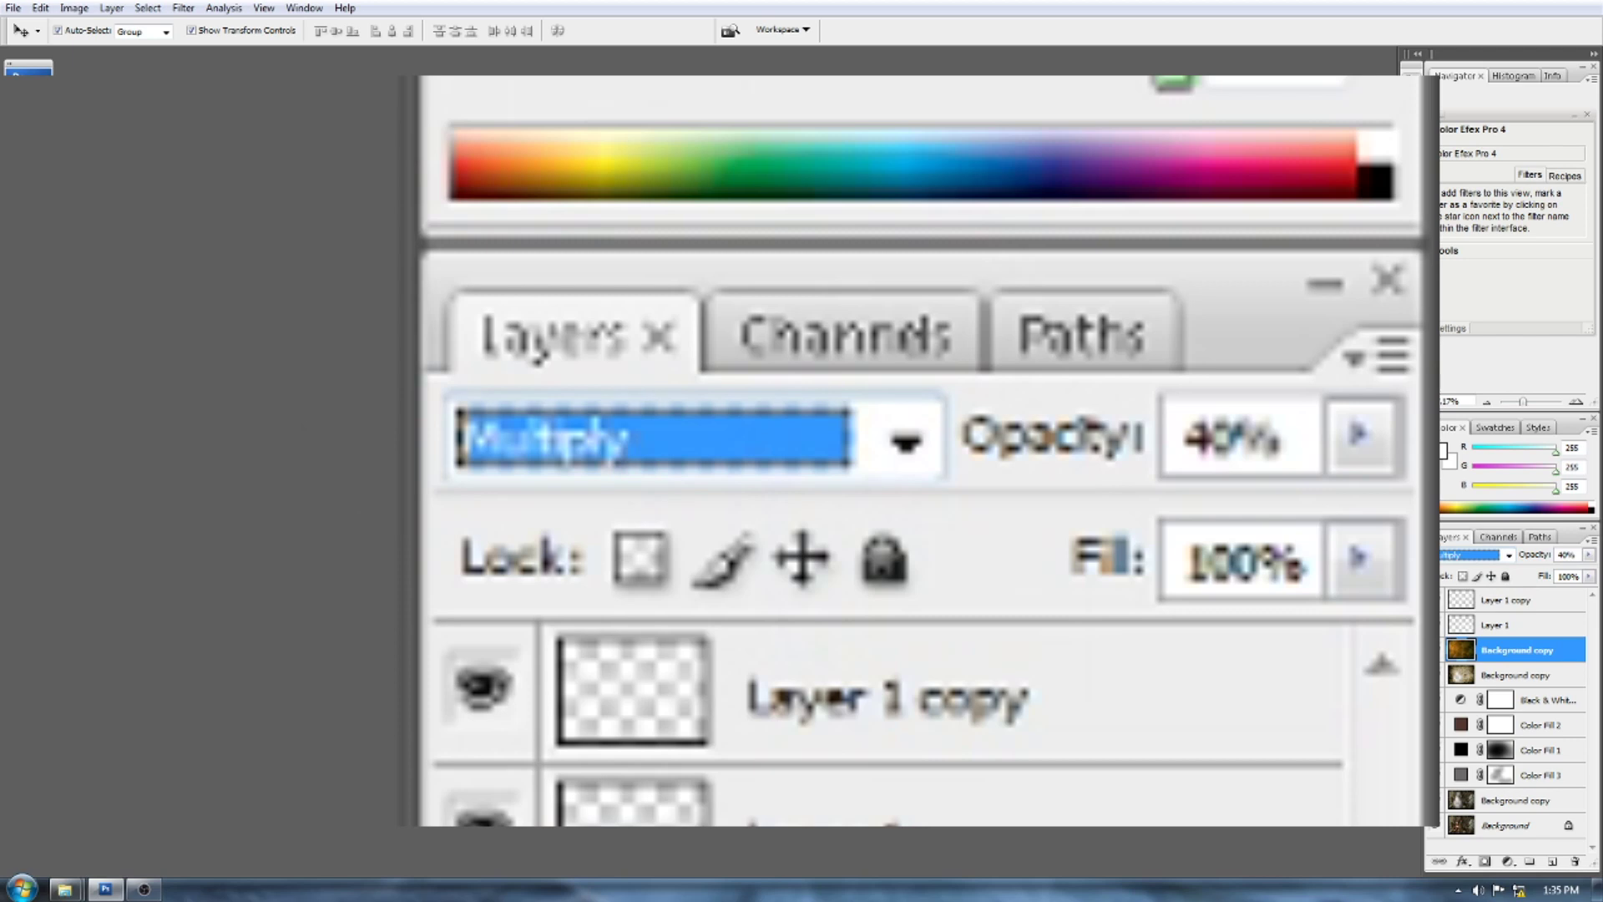
{"action": "key", "text": "Return"}
- Lower the orange-green texture layer's opacity to 16% and try the Color Burn blend mode
{"action": "left_click_drag", "start_coordinate": [1536, 557], "coordinate": [1515, 560]}
{"action": "left_click", "coordinate": [1478, 558]}
{"action": "left_click", "coordinate": [1478, 558]}
{"action": "scroll", "coordinate": [1478, 558], "scroll_direction": "down", "scroll_amount": 1}
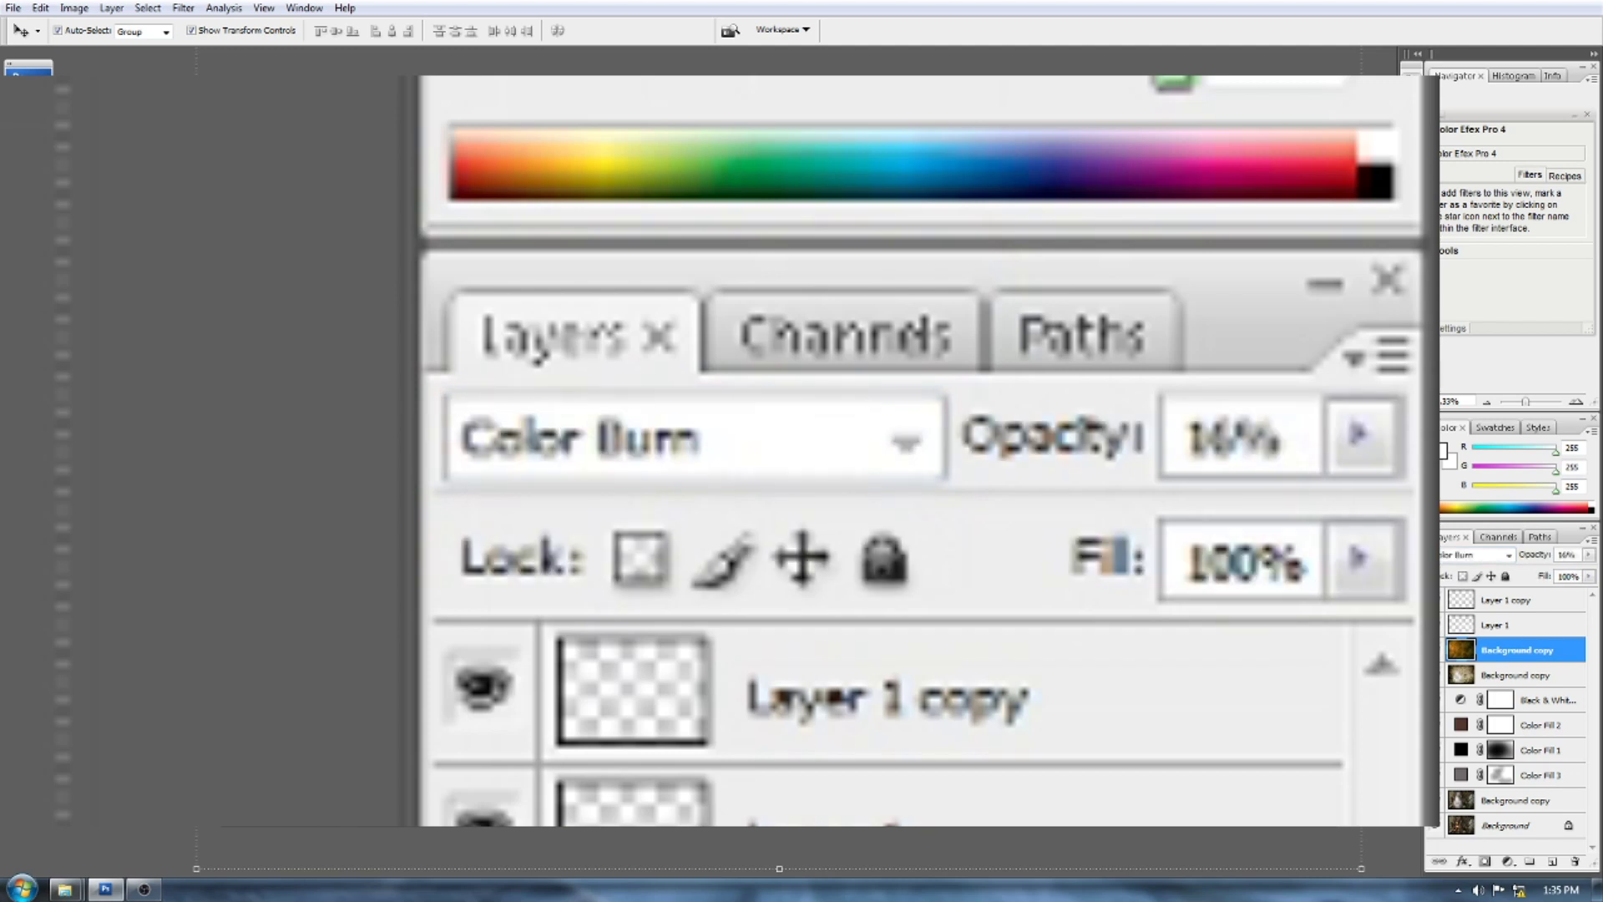
- Set the orange-green texture layer to Lighten blend mode and compare the portrait with and without it
{"action": "left_click", "coordinate": [1471, 558]}
{"action": "left_click", "coordinate": [1470, 558]}
{"action": "scroll", "coordinate": [1470, 558], "scroll_direction": "down", "scroll_amount": 3}
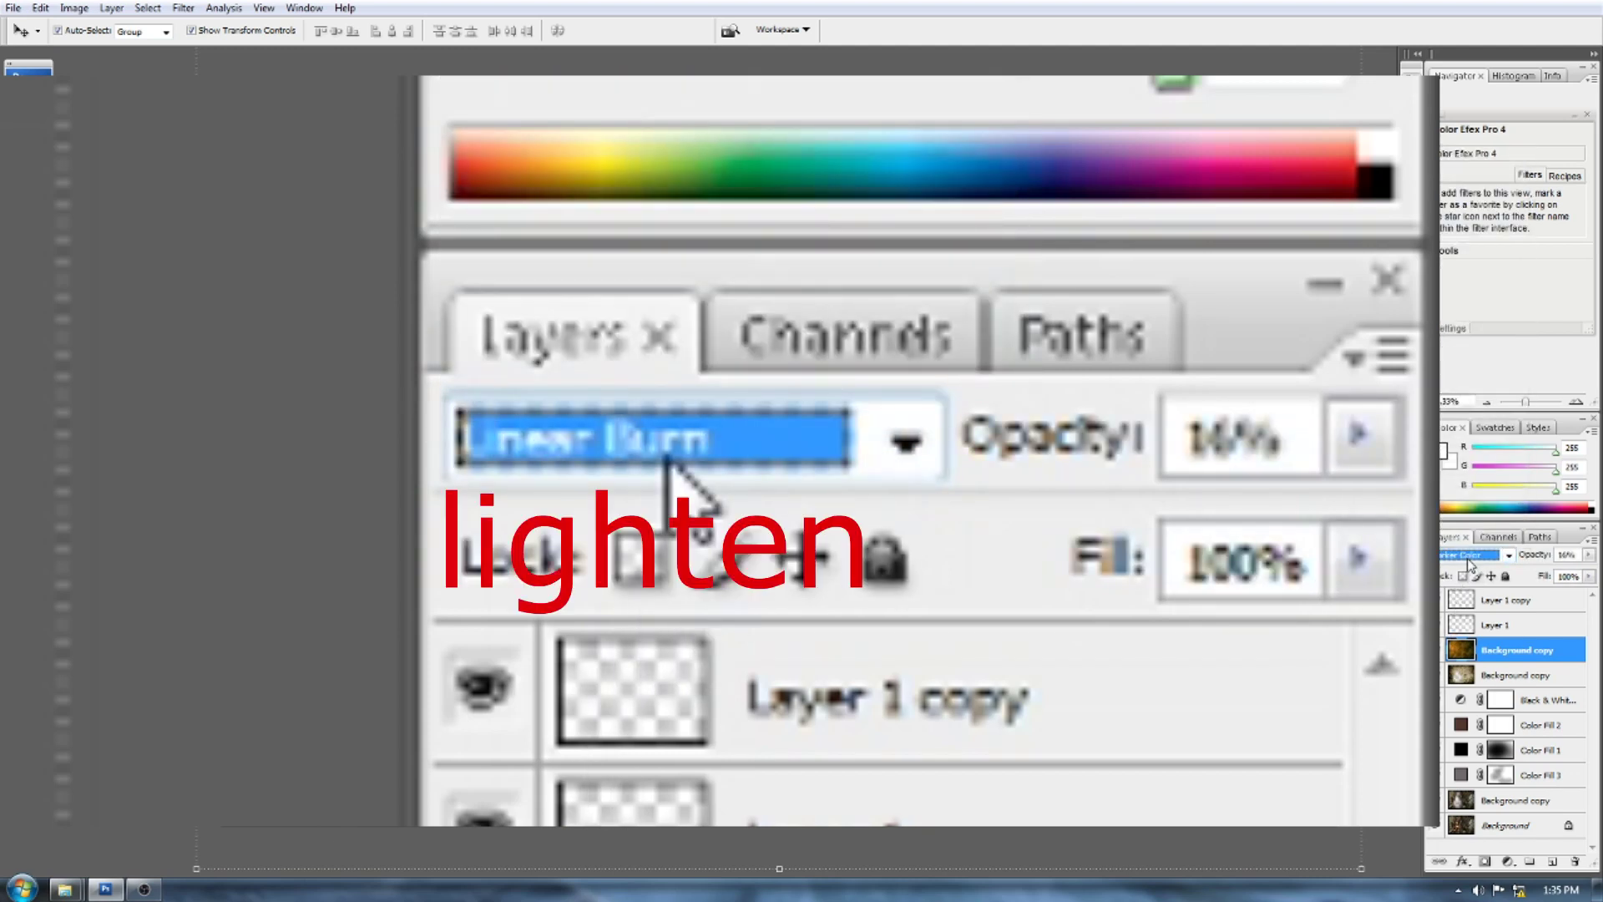
{"action": "scroll", "coordinate": [1470, 561], "scroll_direction": "down", "scroll_amount": 1}
{"action": "scroll", "coordinate": [1470, 561], "scroll_direction": "up", "scroll_amount": 1}
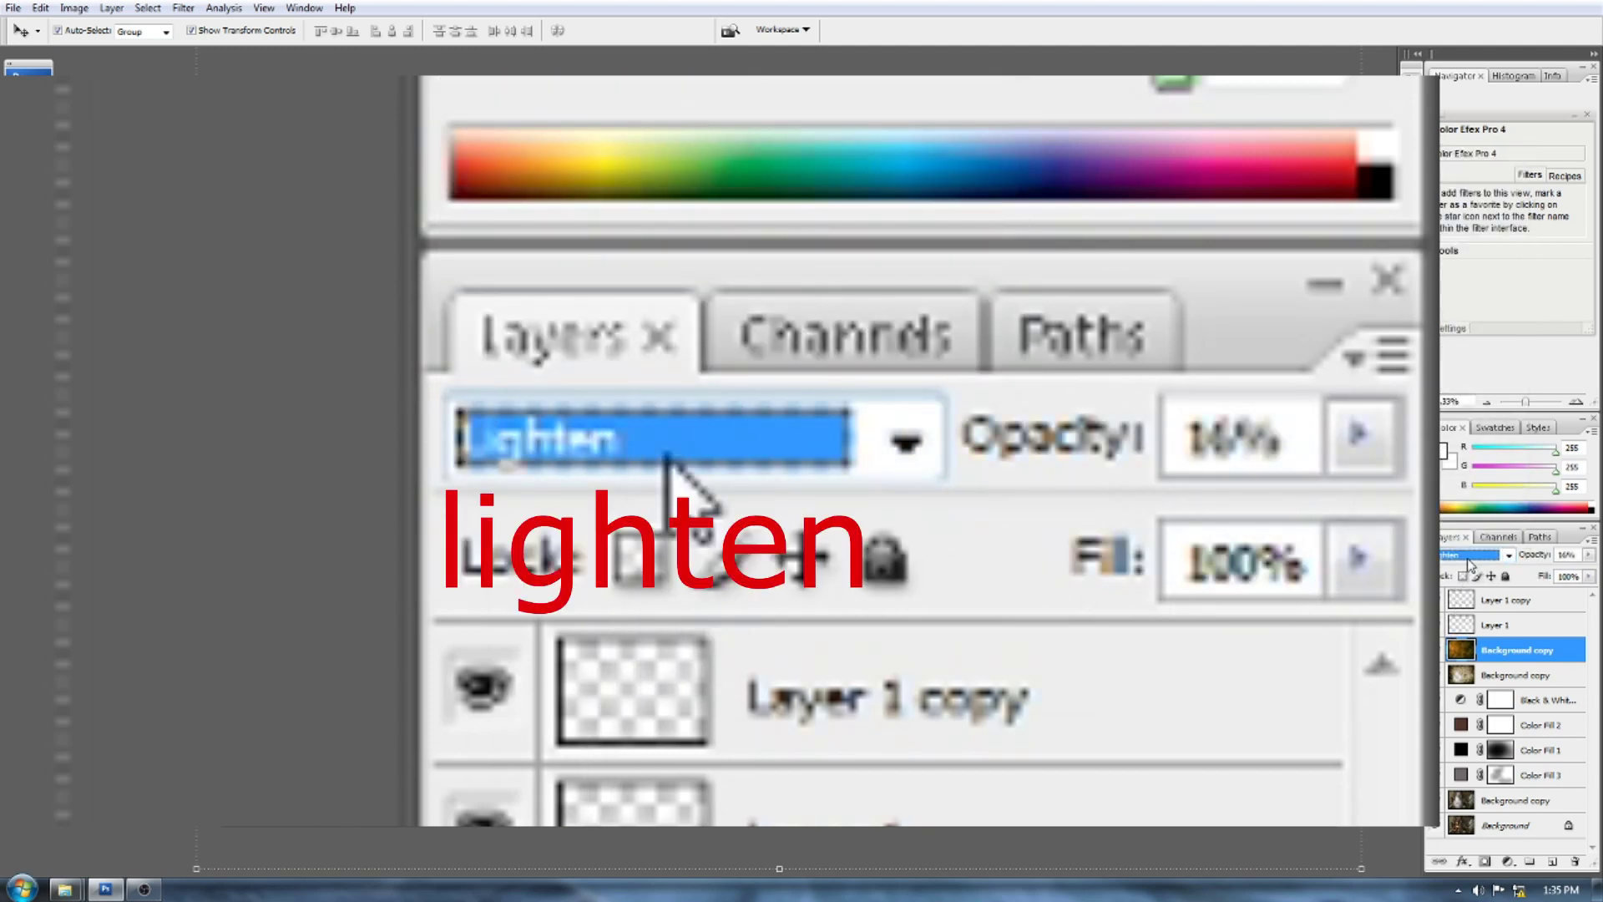
{"action": "key", "text": "Return"}
{"action": "scroll", "coordinate": [778, 451], "scroll_direction": "down", "scroll_amount": 2}
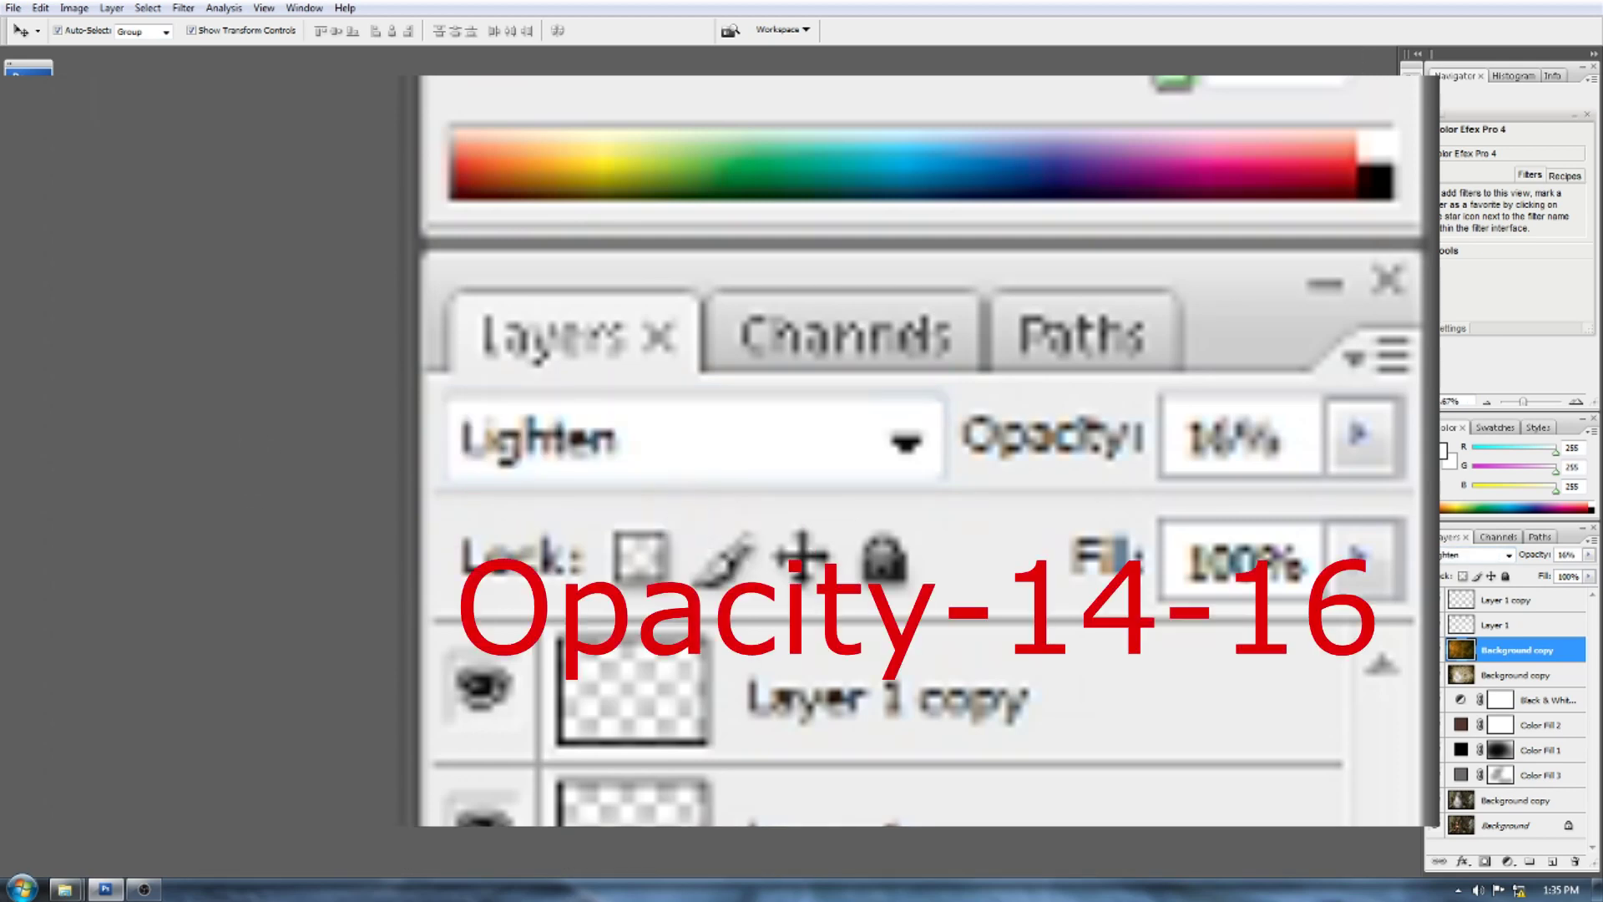
{"action": "left_click", "coordinate": [1437, 649]}
{"action": "left_click", "coordinate": [1437, 649]}
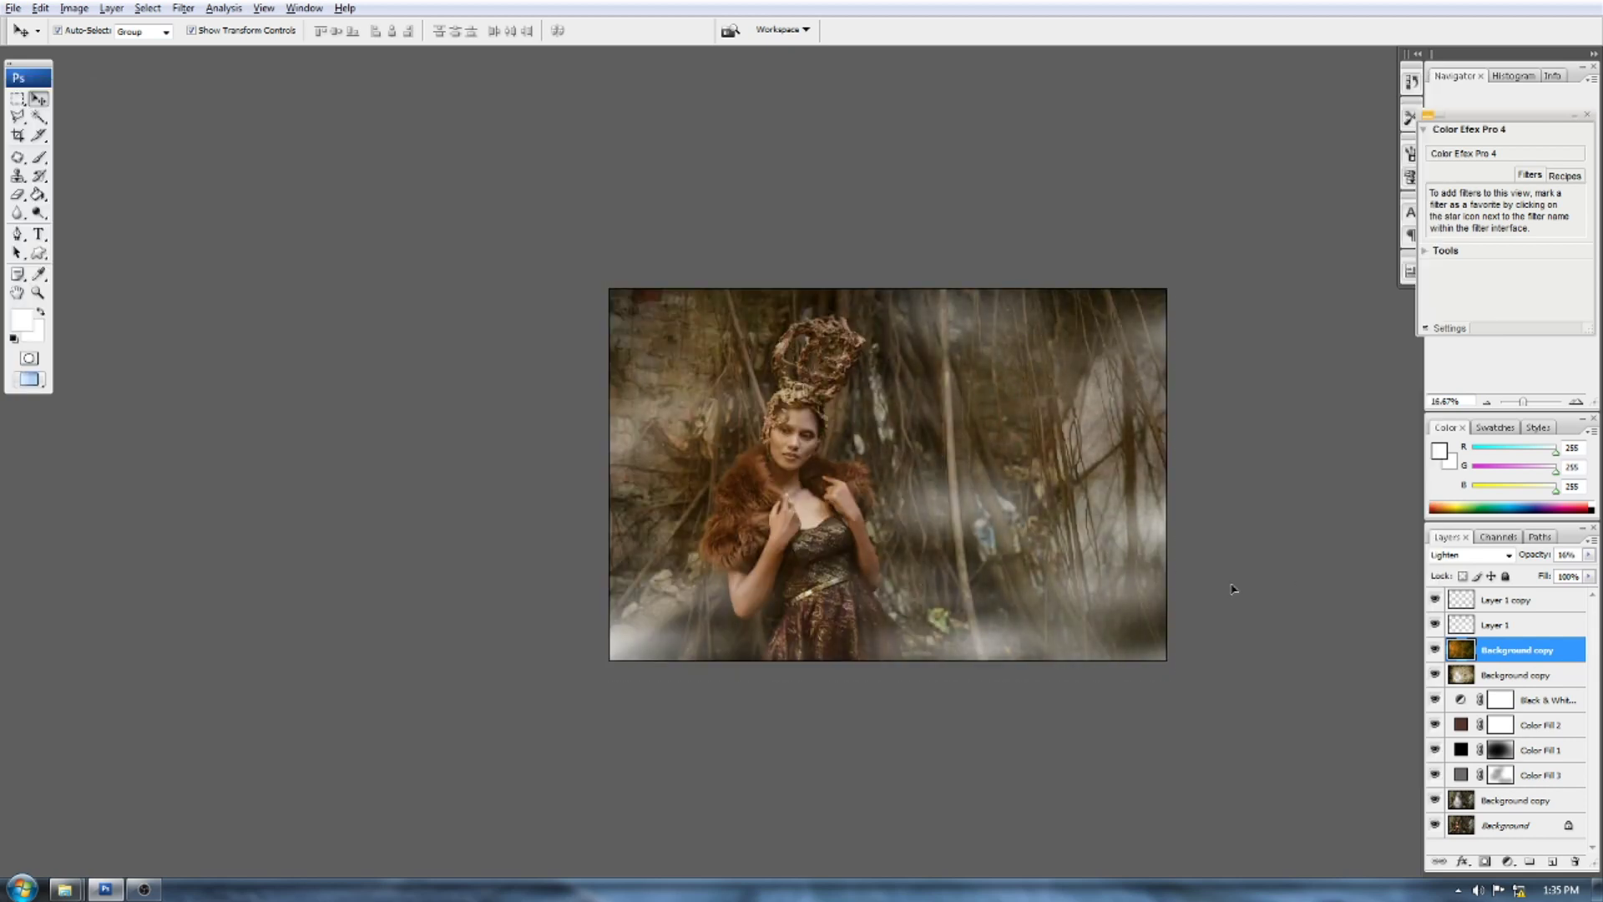
- Try duplicating the orange-green texture layer and flipping the copy horizontally, then delete the copy
{"action": "key", "text": "ctrl+j"}
{"action": "left_click_drag", "start_coordinate": [1512, 678], "coordinate": [1576, 861]}
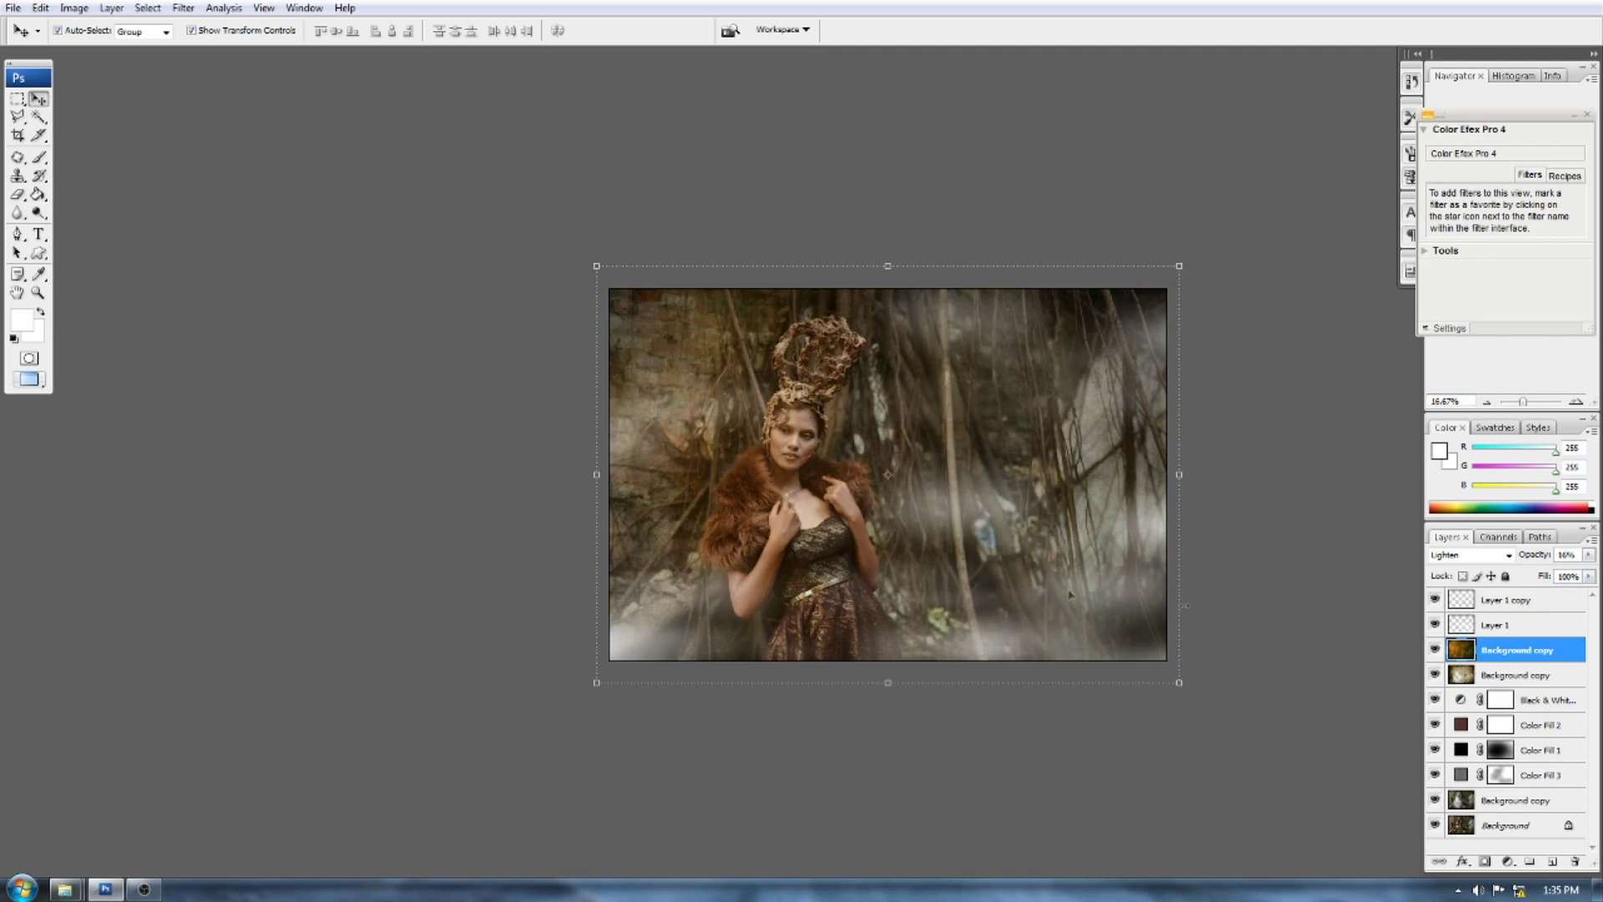
{"action": "key", "text": "ctrl+j"}
{"action": "key", "text": "ctrl+t"}
{"action": "right_click", "coordinate": [1195, 475]}
{"action": "left_click", "coordinate": [1183, 693]}
{"action": "key", "text": "Return"}
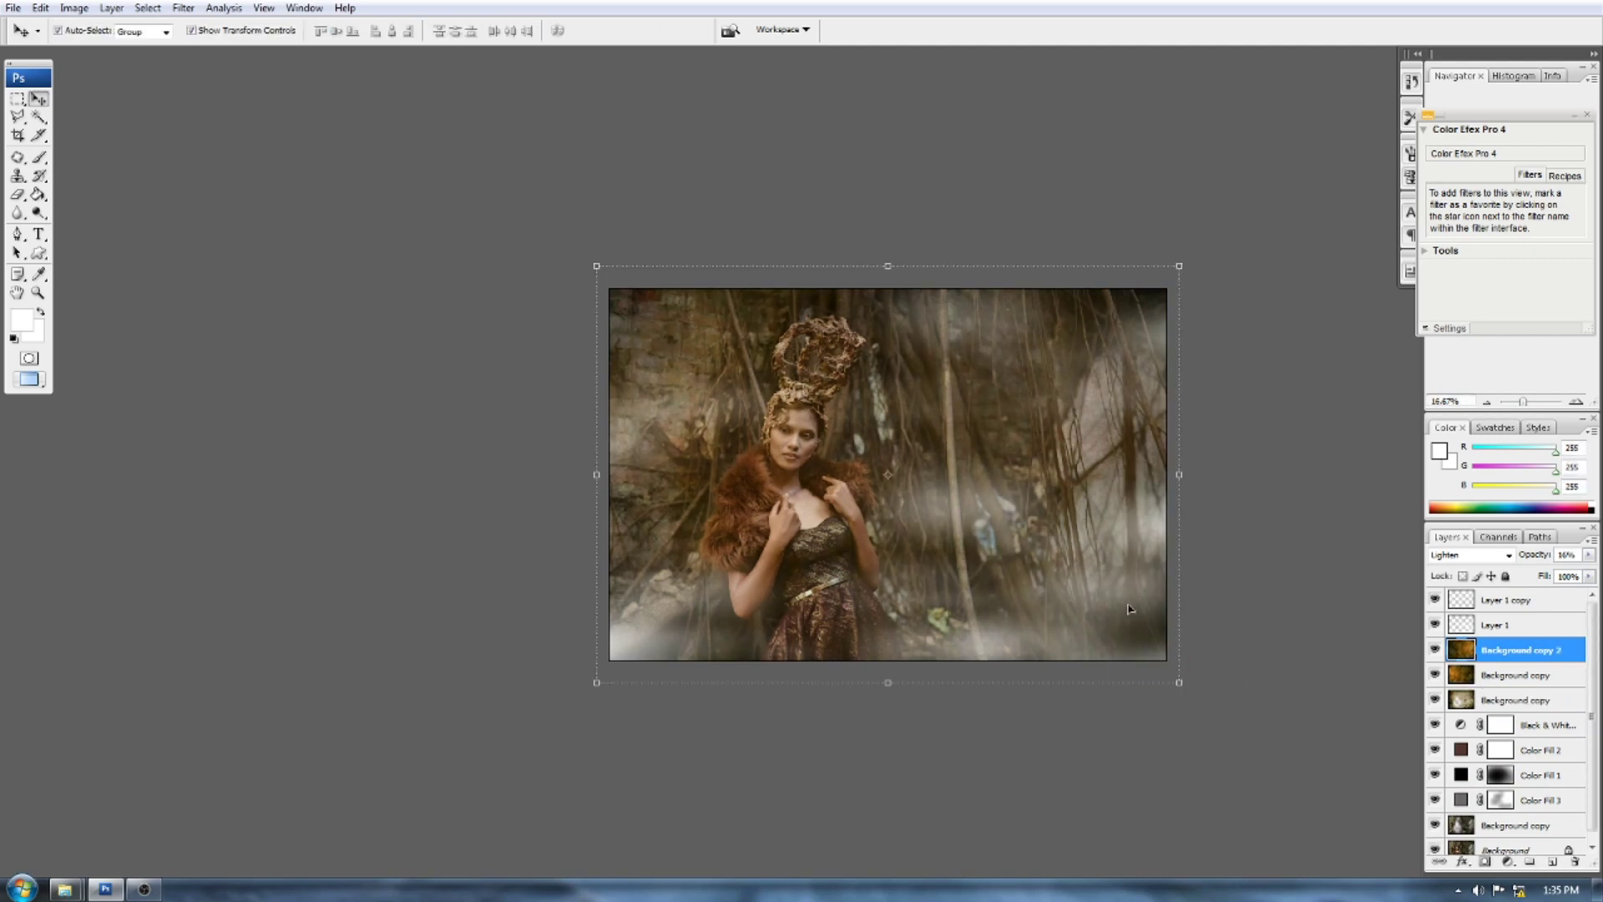
{"action": "scroll", "coordinate": [1129, 608], "scroll_direction": "up", "scroll_amount": 4}
{"action": "left_click_drag", "start_coordinate": [1502, 658], "coordinate": [1576, 861]}
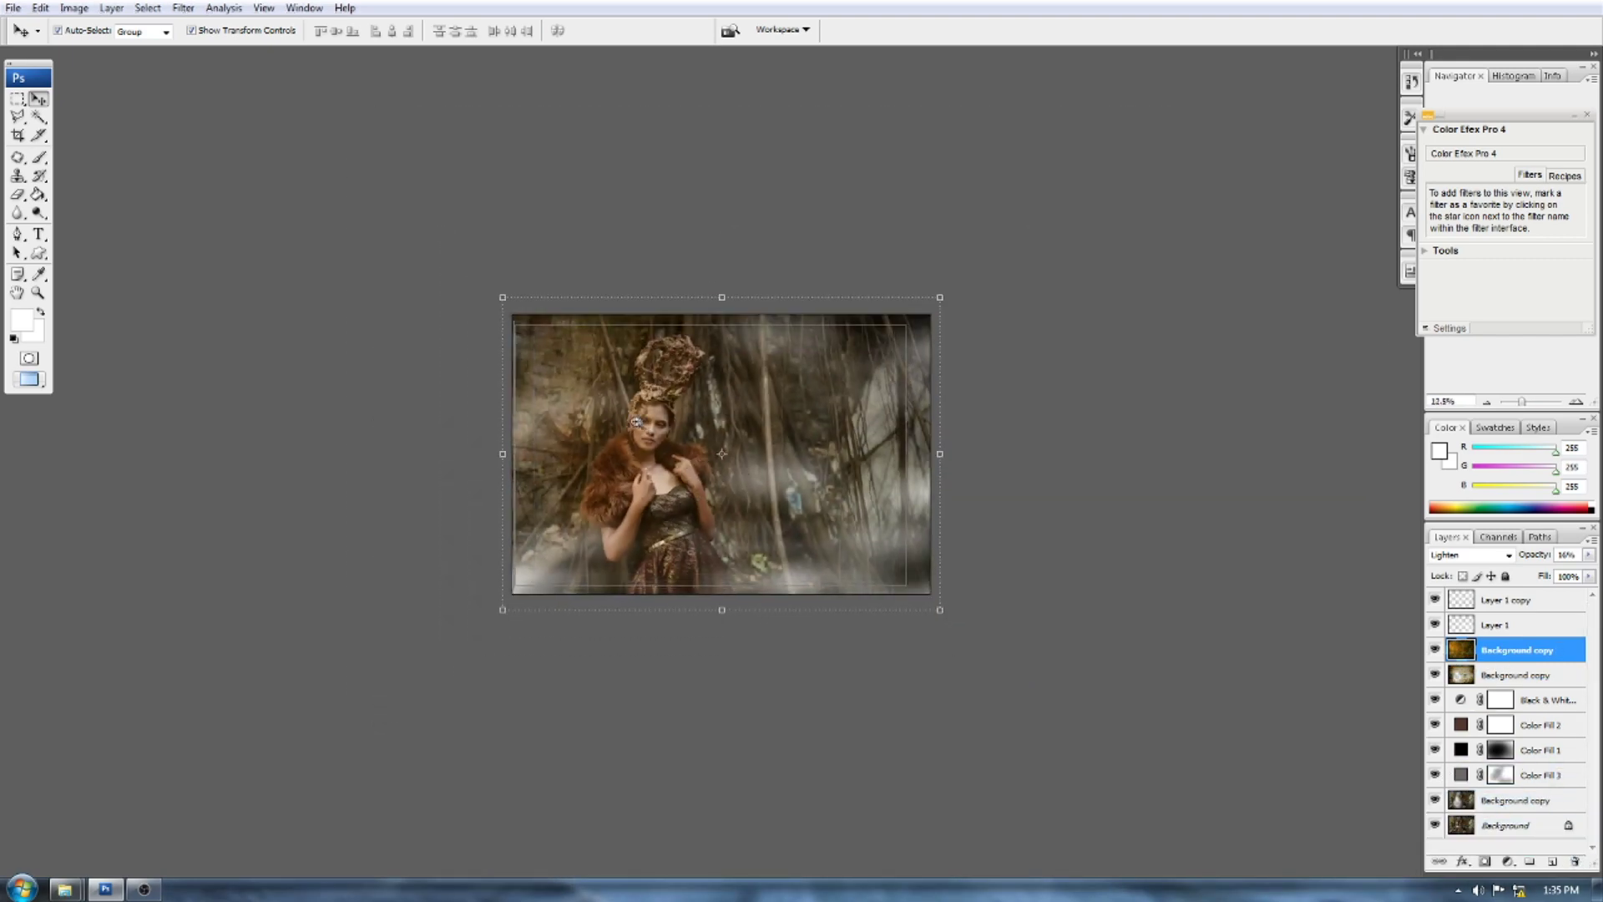
- Examine the portrait up close and as a whole with the orange-green texture layer hidden and shown
{"action": "scroll", "coordinate": [636, 426], "scroll_direction": "up", "scroll_amount": 4}
{"action": "scroll", "coordinate": [636, 426], "scroll_direction": "up", "scroll_amount": 3}
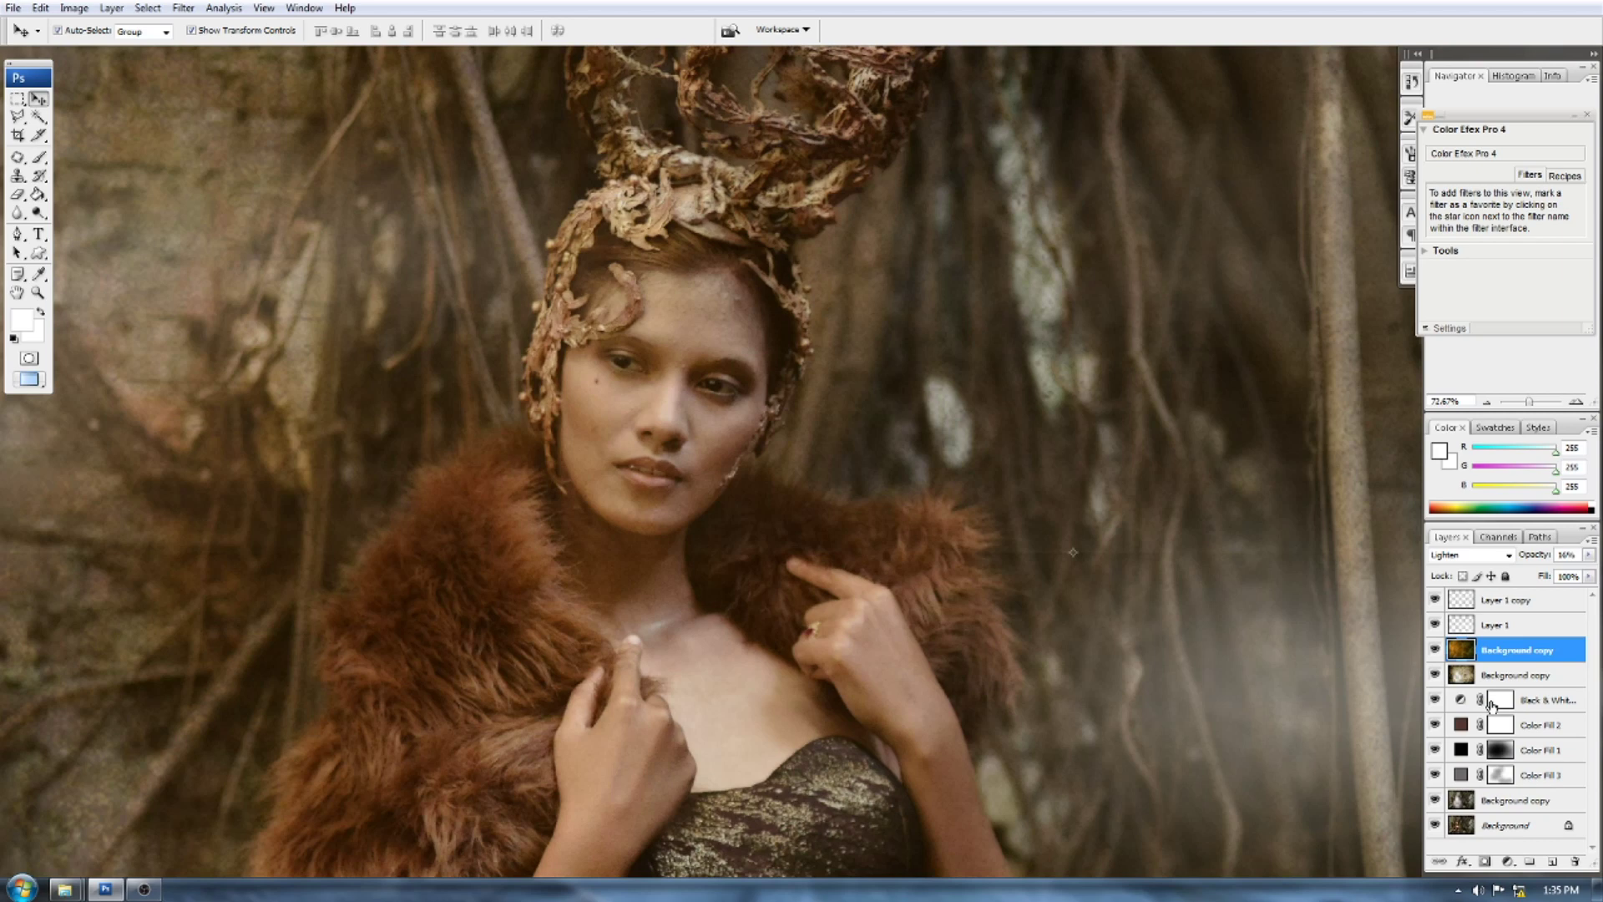
{"action": "left_click", "coordinate": [1435, 650]}
{"action": "left_click", "coordinate": [1435, 650]}
{"action": "scroll", "coordinate": [905, 558], "scroll_direction": "down", "scroll_amount": 10}
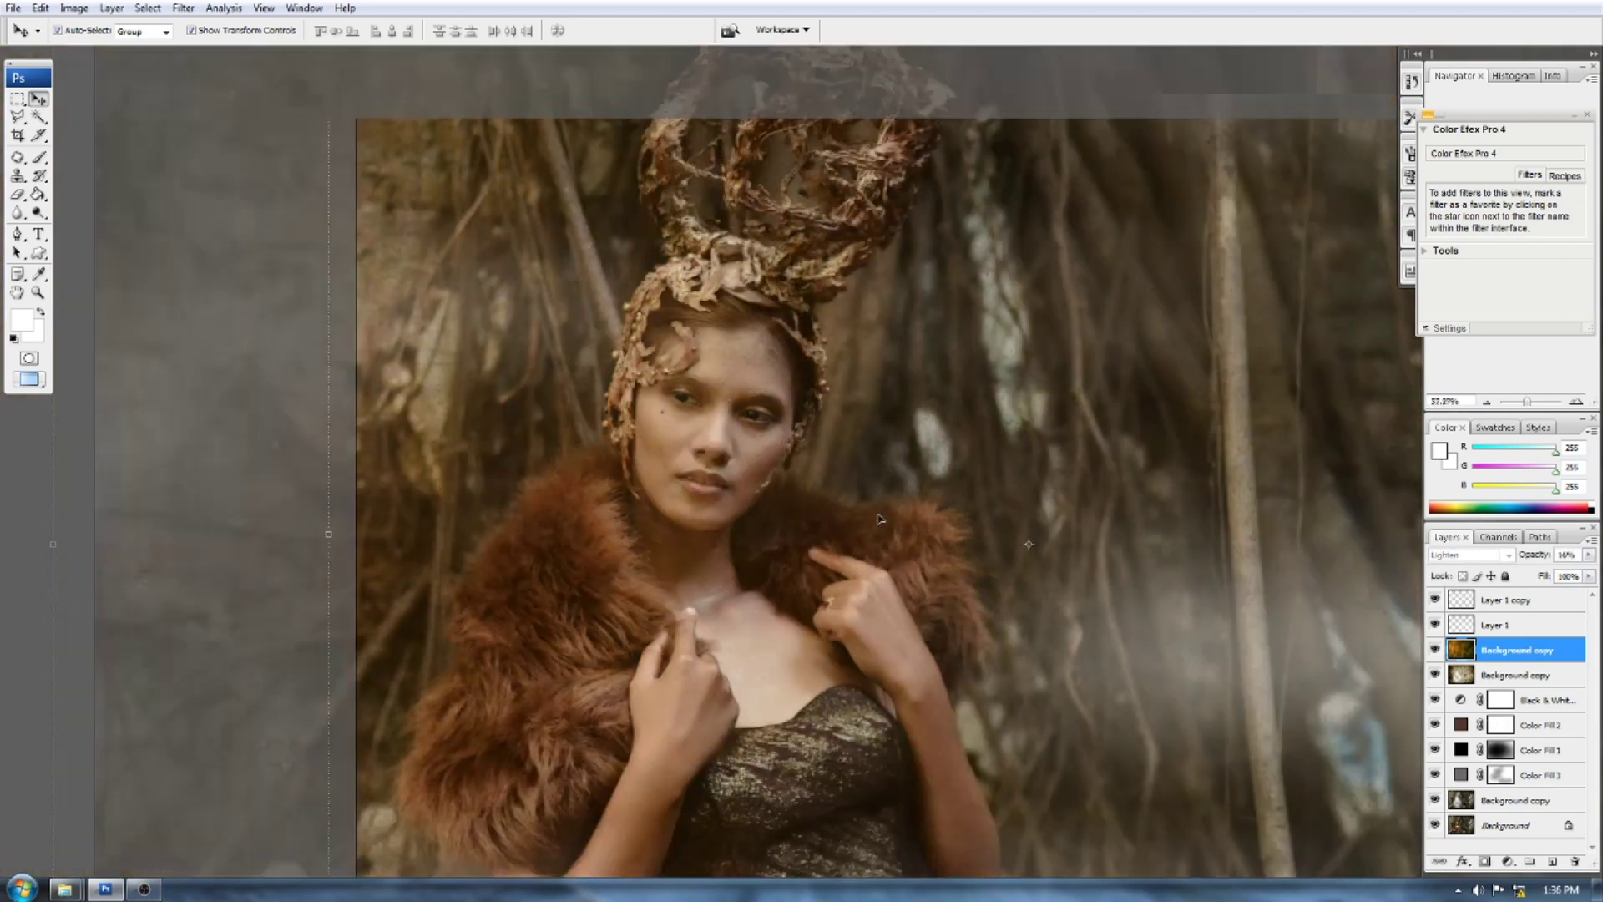
{"action": "scroll", "coordinate": [904, 558], "scroll_direction": "down", "scroll_amount": 2}
- Close the 1.jpg texture and open the a21 texture image from the ABSTRAk folder alongside the portrait
{"action": "key", "text": "f"}
{"action": "key", "text": "f"}
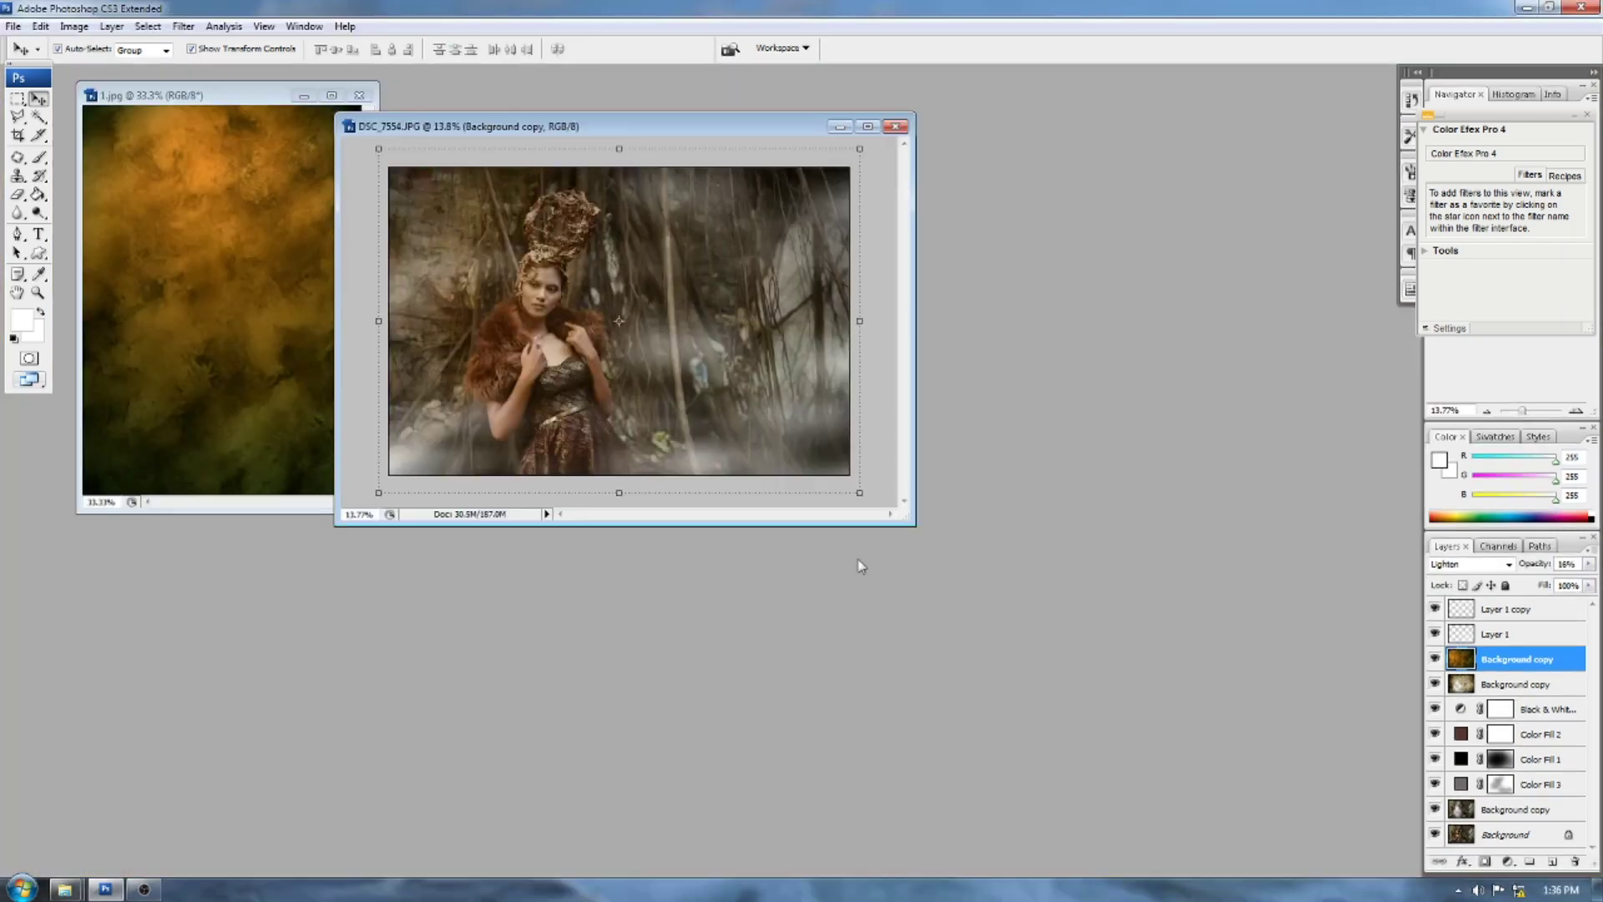
{"action": "left_click", "coordinate": [366, 94]}
{"action": "left_click", "coordinate": [64, 890]}
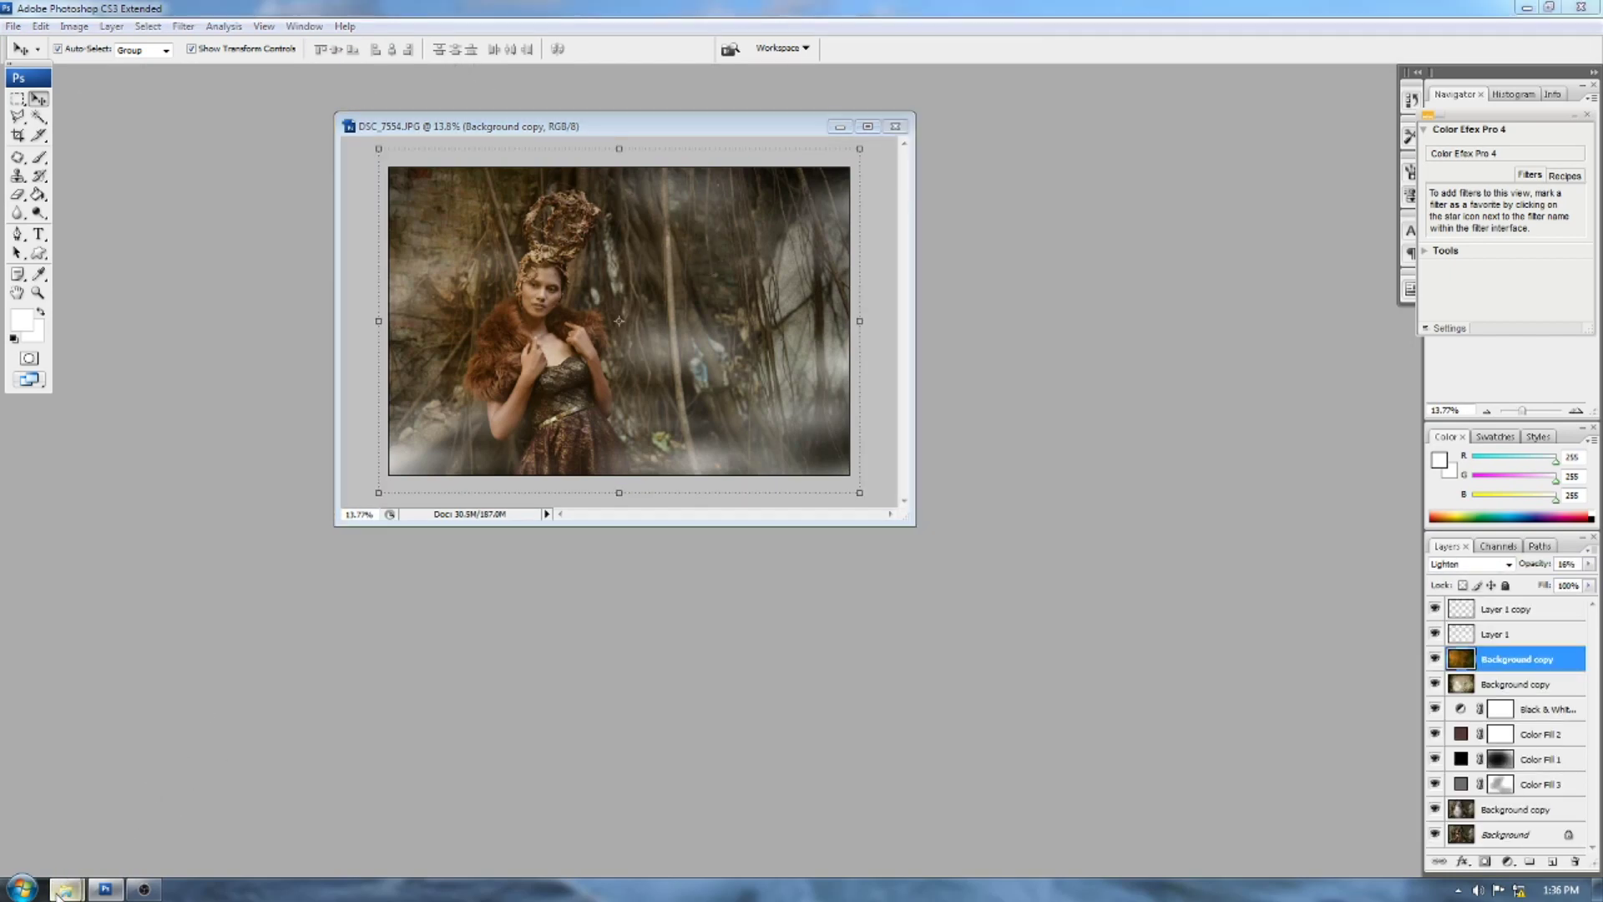
{"action": "left_click", "coordinate": [224, 818]}
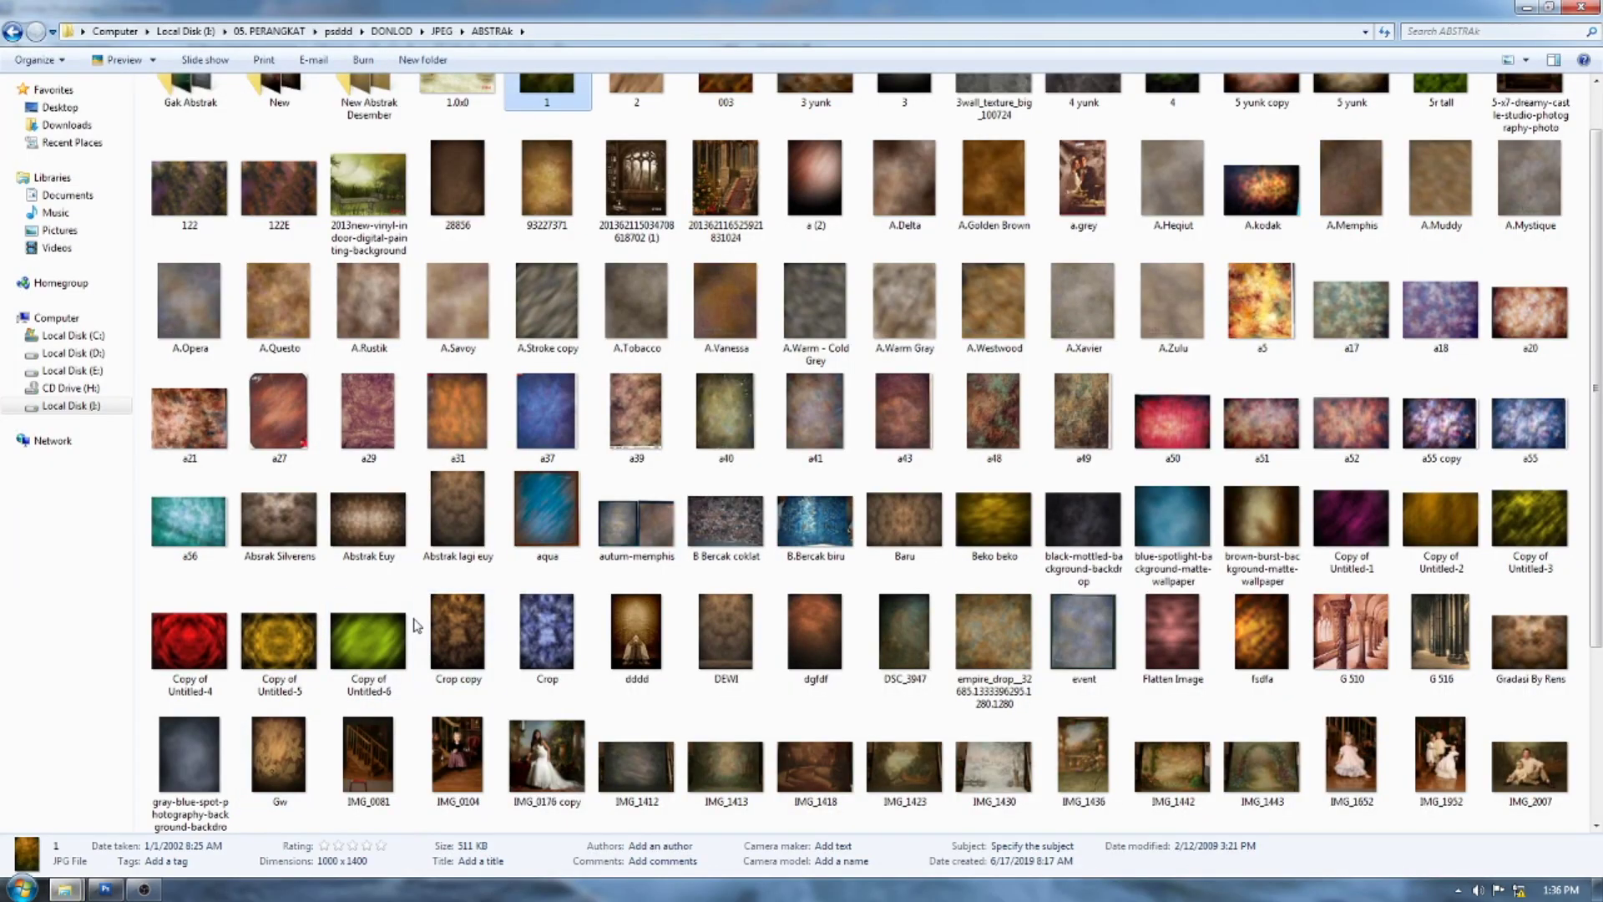
{"action": "scroll", "coordinate": [192, 735], "scroll_direction": "down", "scroll_amount": 1}
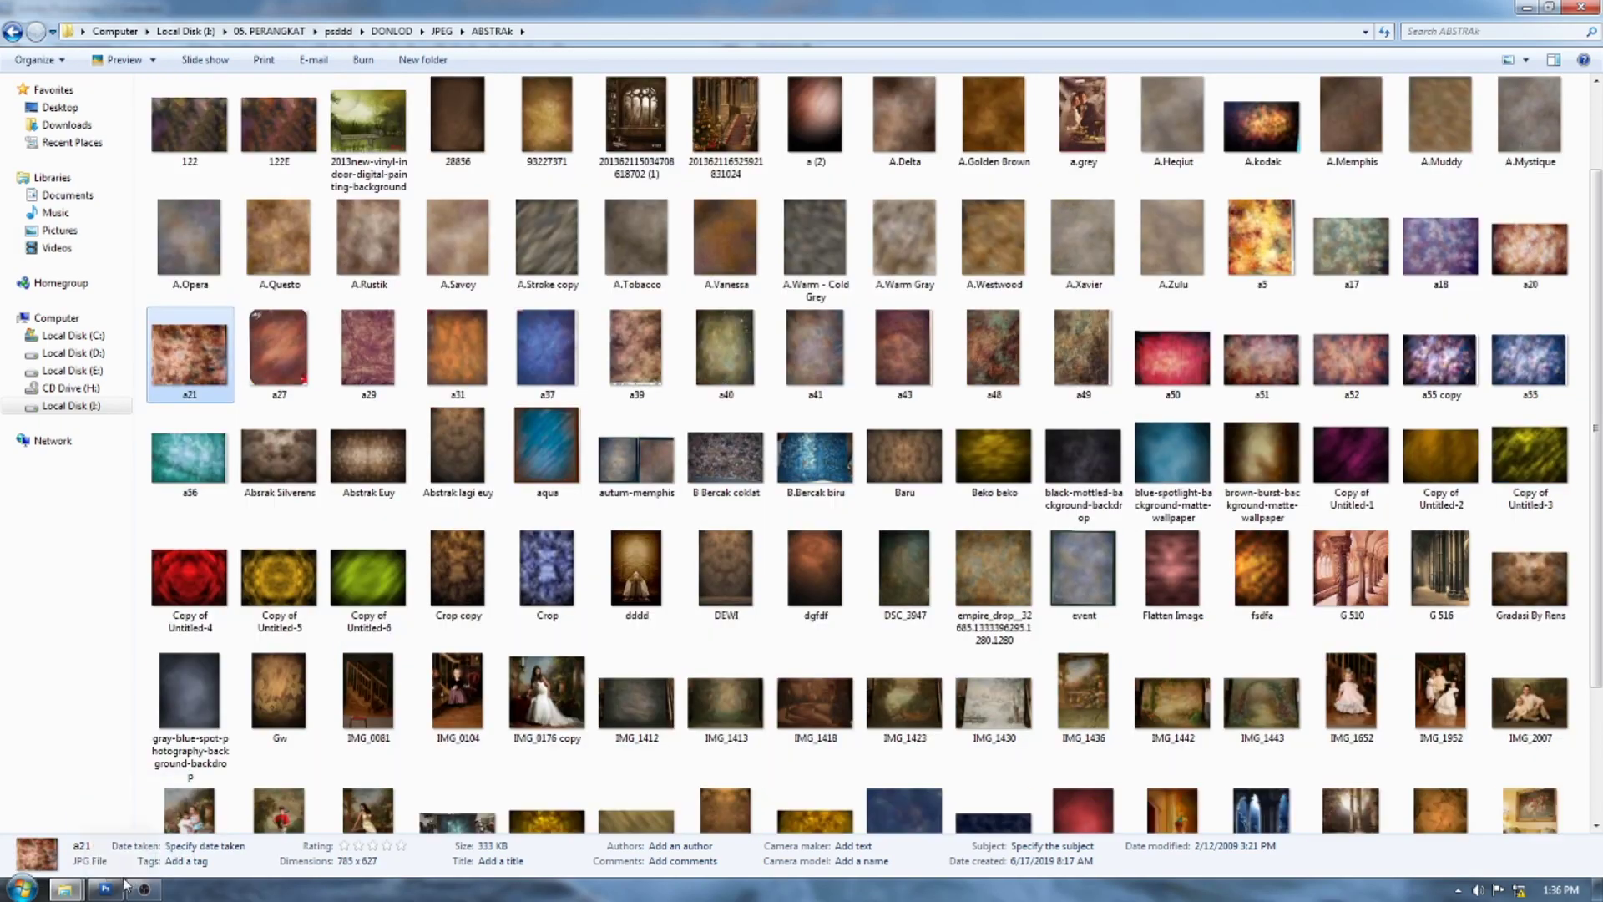
{"action": "left_click", "coordinate": [106, 889]}
- Copy the a21 texture into the portrait and scale it to about 553% so it covers the whole photo
{"action": "key", "text": "ctrl+minus"}
{"action": "key", "text": "ctrl+minus"}
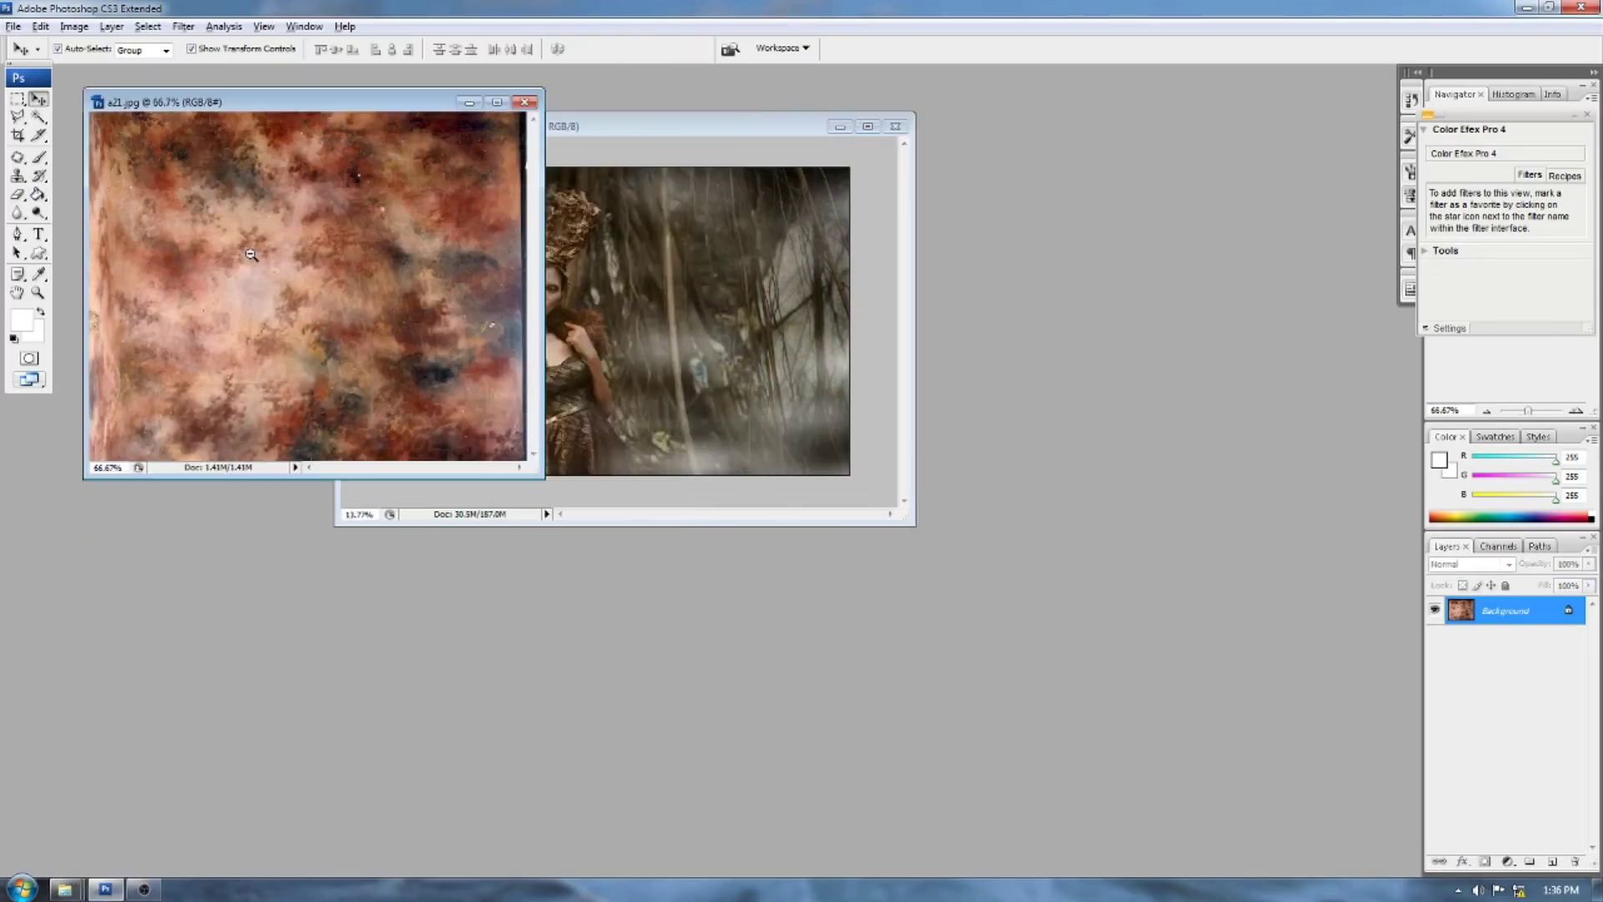
{"action": "left_click_drag", "start_coordinate": [248, 252], "coordinate": [709, 320]}
{"action": "key", "text": "f"}
{"action": "key", "text": "f"}
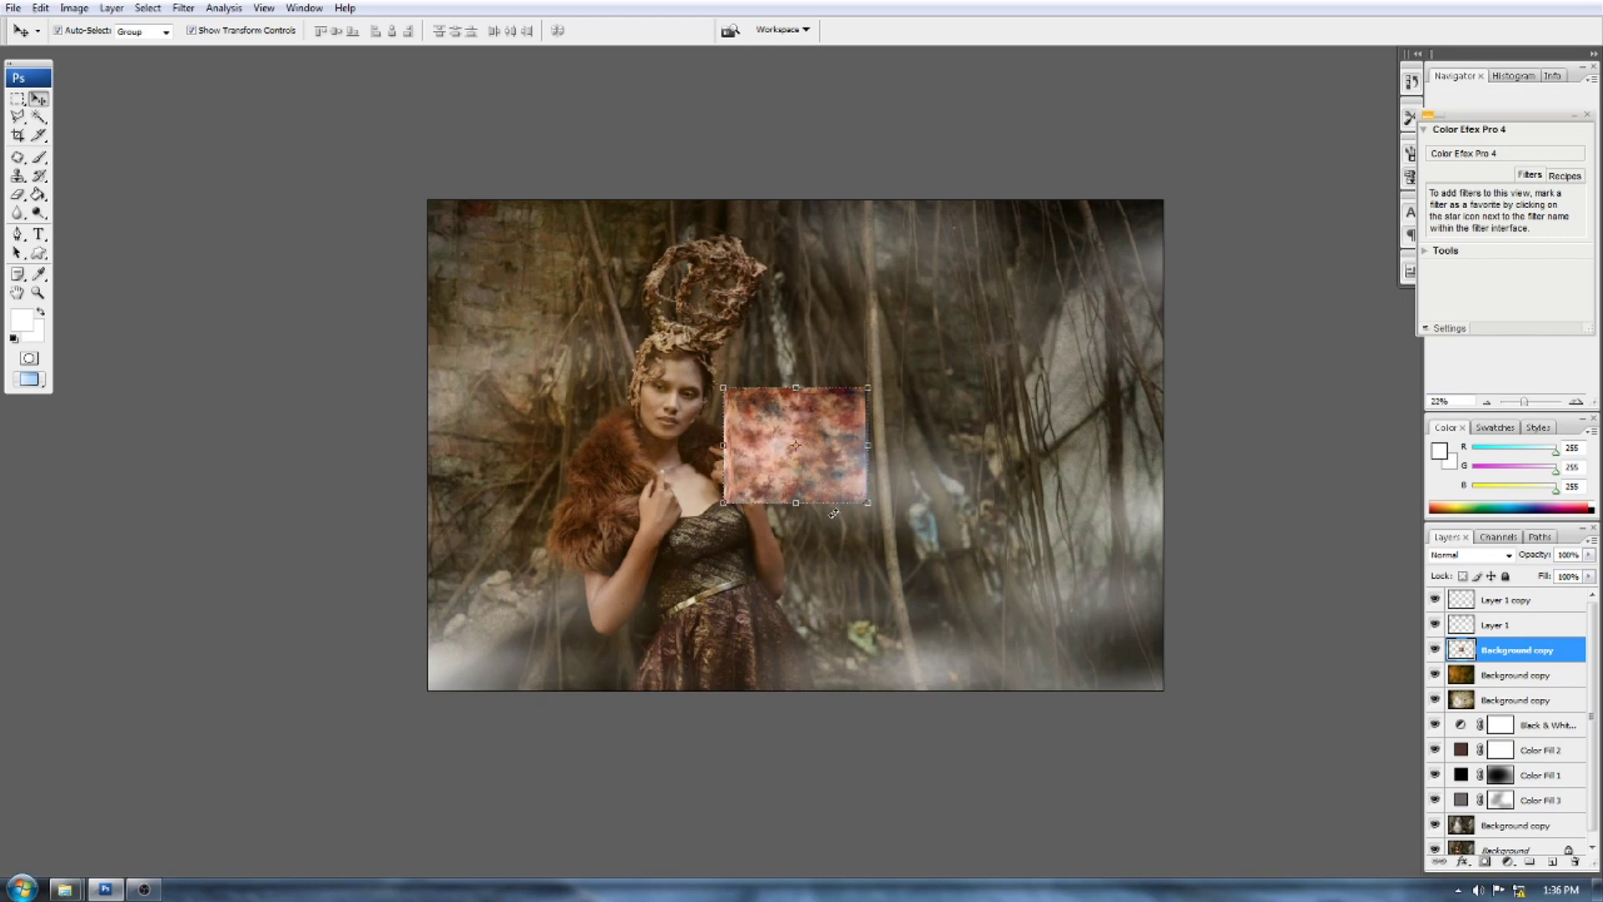
{"action": "left_click_drag", "start_coordinate": [865, 504], "coordinate": [1239, 711]}
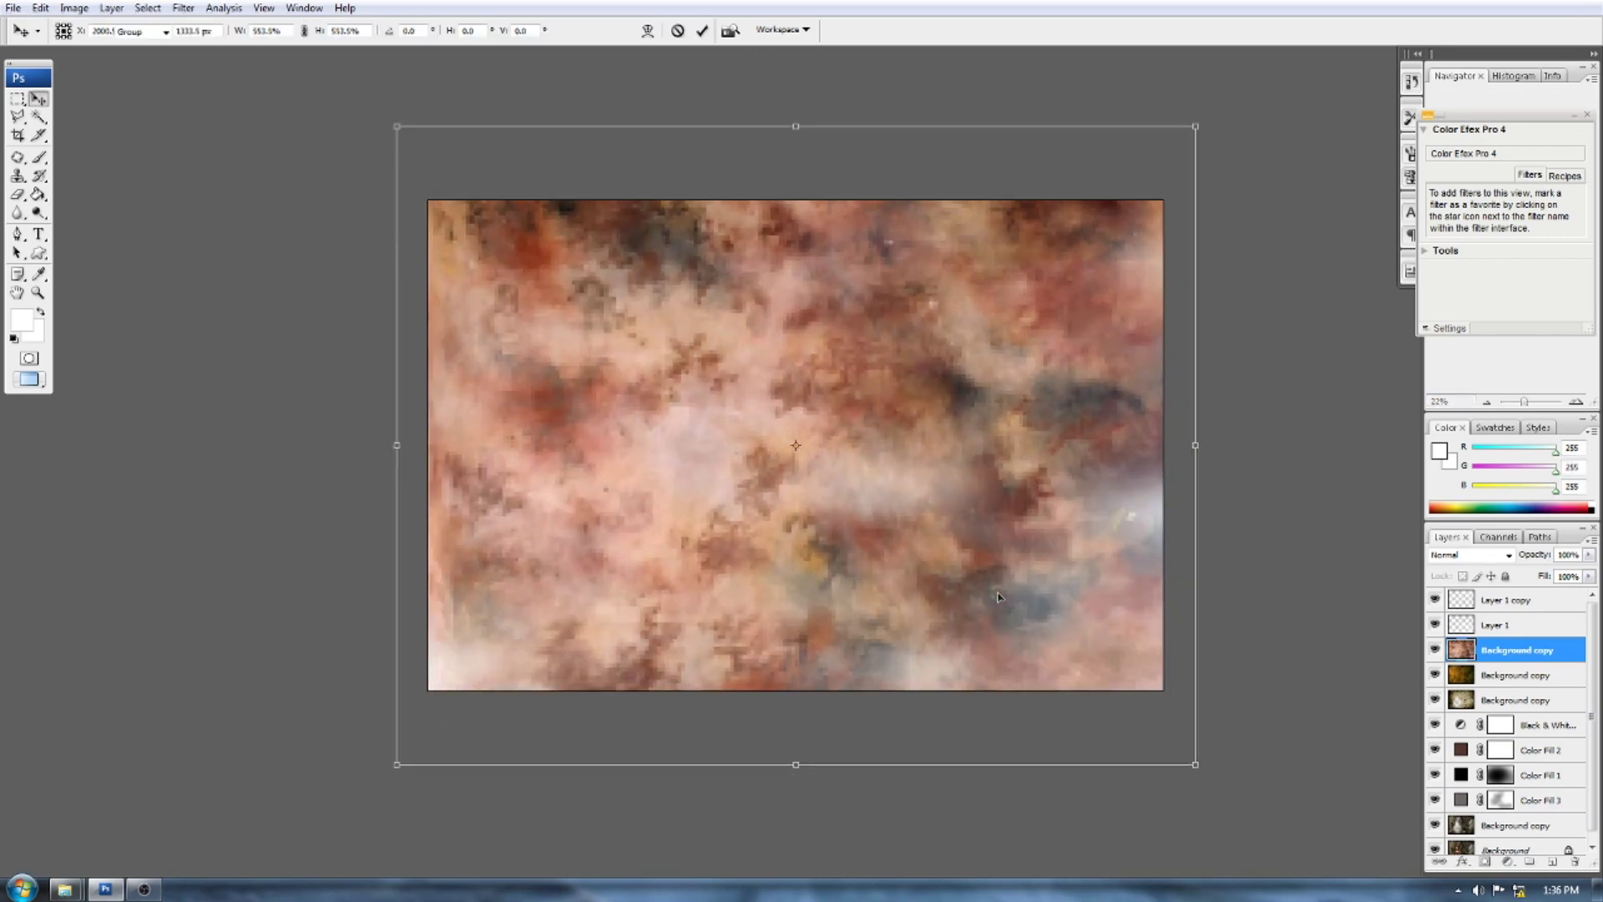
{"action": "key", "text": "Return"}
- Set the a21 texture layer's opacity to 60% and try the blend modes through Multiply, Darker Color, Hard Light, Difference and Luminosity
{"action": "left_click", "coordinate": [1495, 555]}
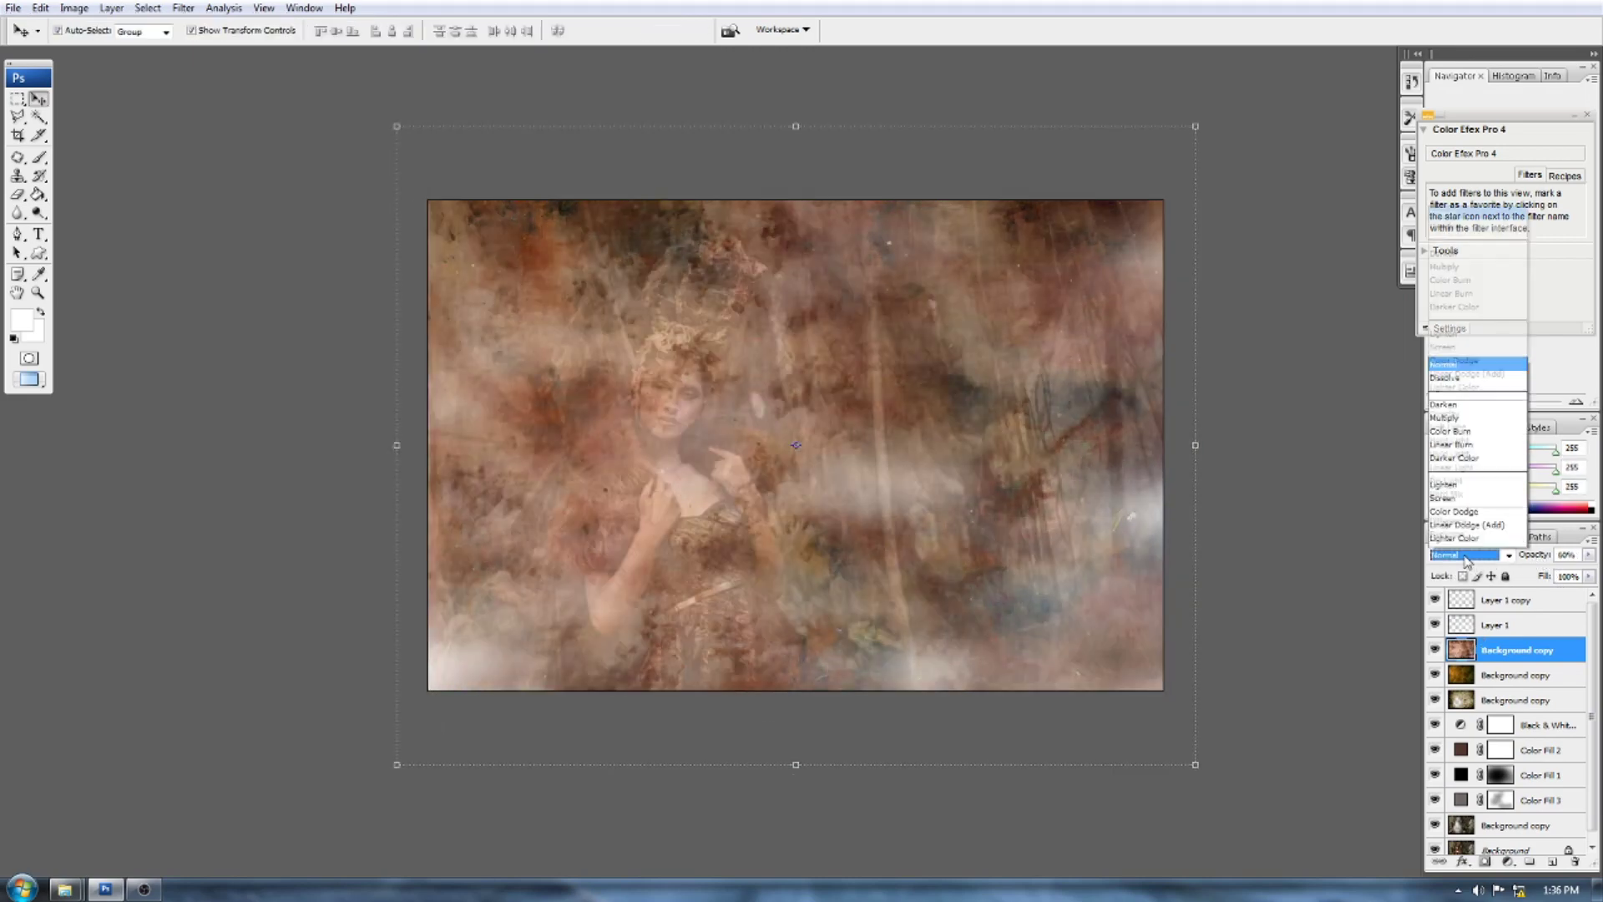
{"action": "left_click", "coordinate": [1467, 559]}
{"action": "key", "text": "Down"}
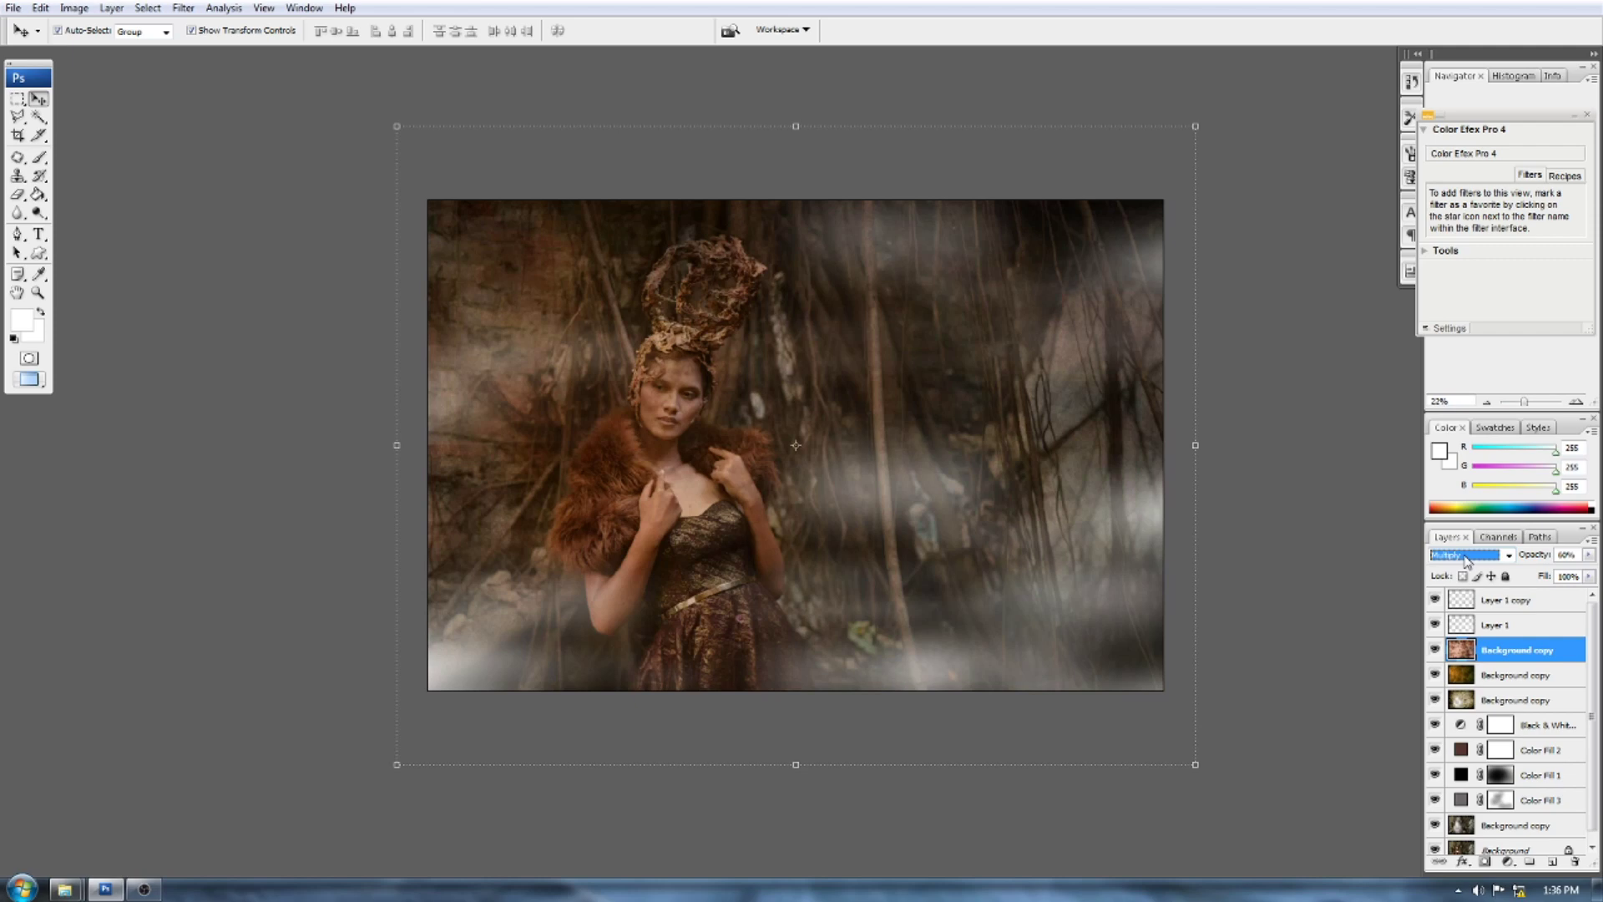
{"action": "key", "text": "Down"}
{"action": "key", "text": "Down"}
{"action": "key", "text": "Down"}
{"action": "key", "text": "Down"}
{"action": "key", "text": "Down"}
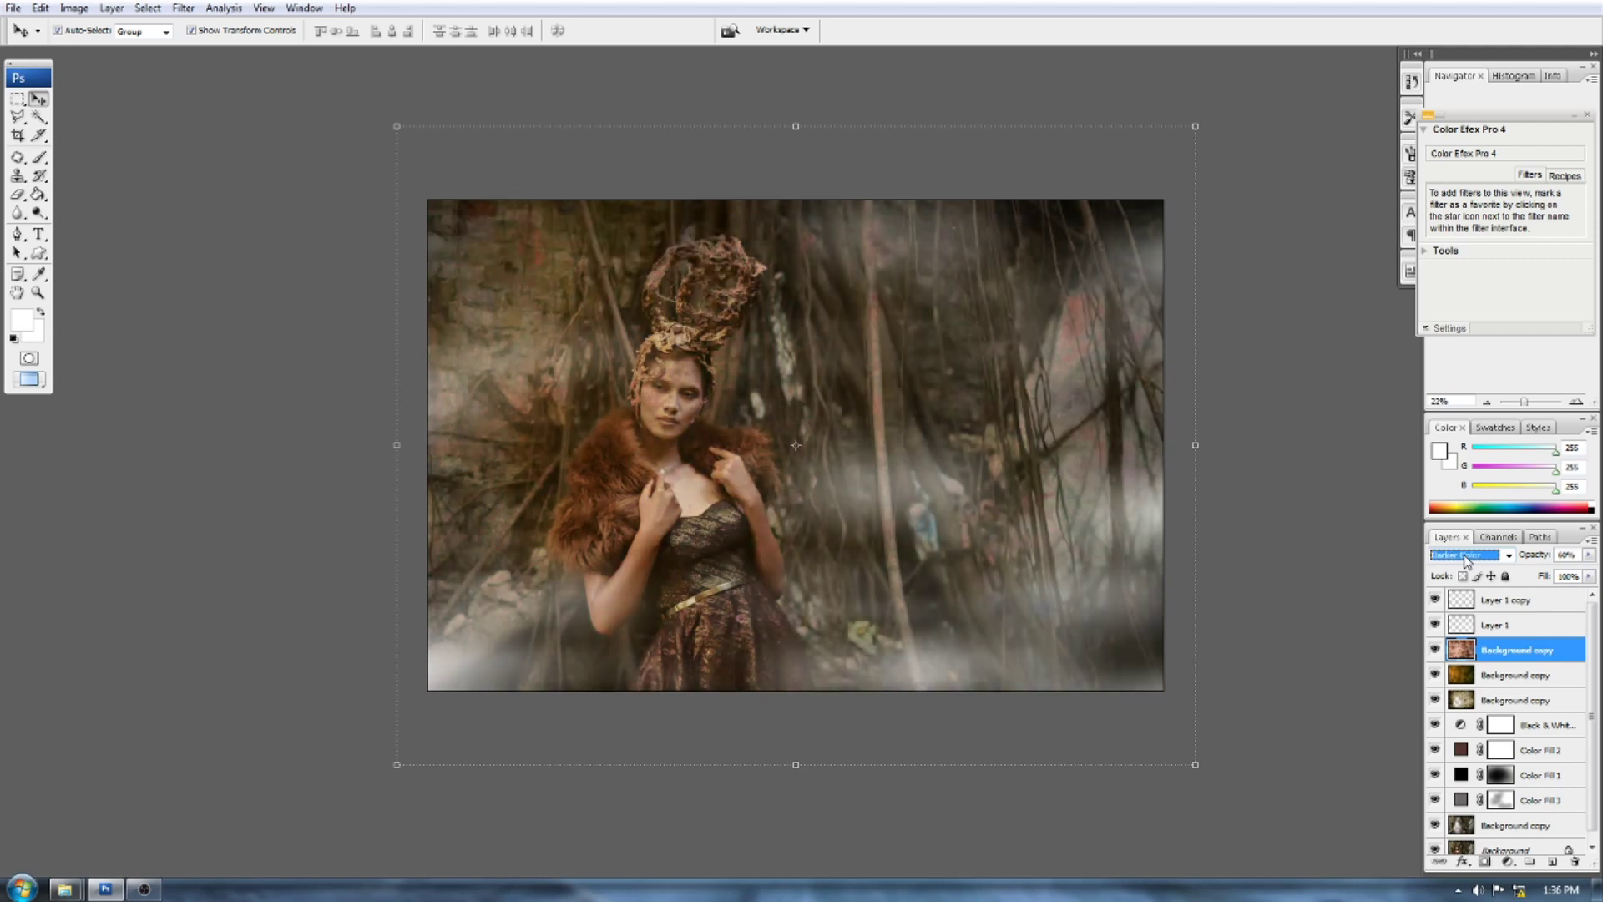
{"action": "key", "text": "Down"}
{"action": "key", "text": "Down"}
{"action": "key", "text": "Down"}
{"action": "key", "text": "Down"}
{"action": "key", "text": "Down"}
{"action": "key", "text": "Down"}
{"action": "key", "text": "Down"}
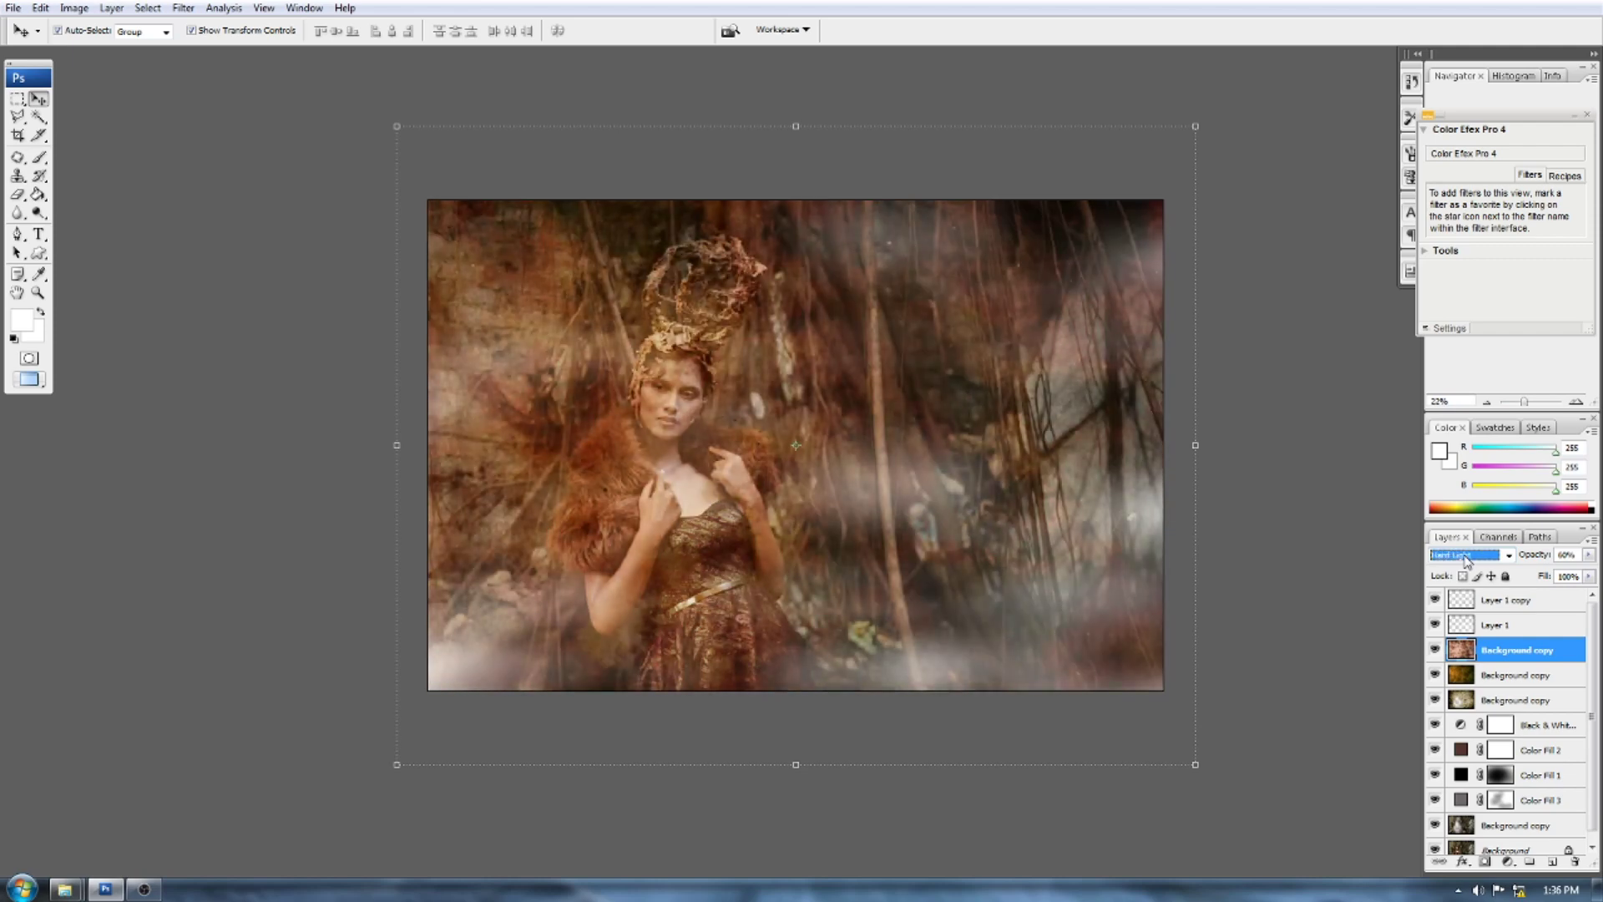
{"action": "key", "text": "Down"}
{"action": "key", "text": "Down"}
{"action": "key", "text": "Down"}
{"action": "key", "text": "Down"}
{"action": "key", "text": "Down"}
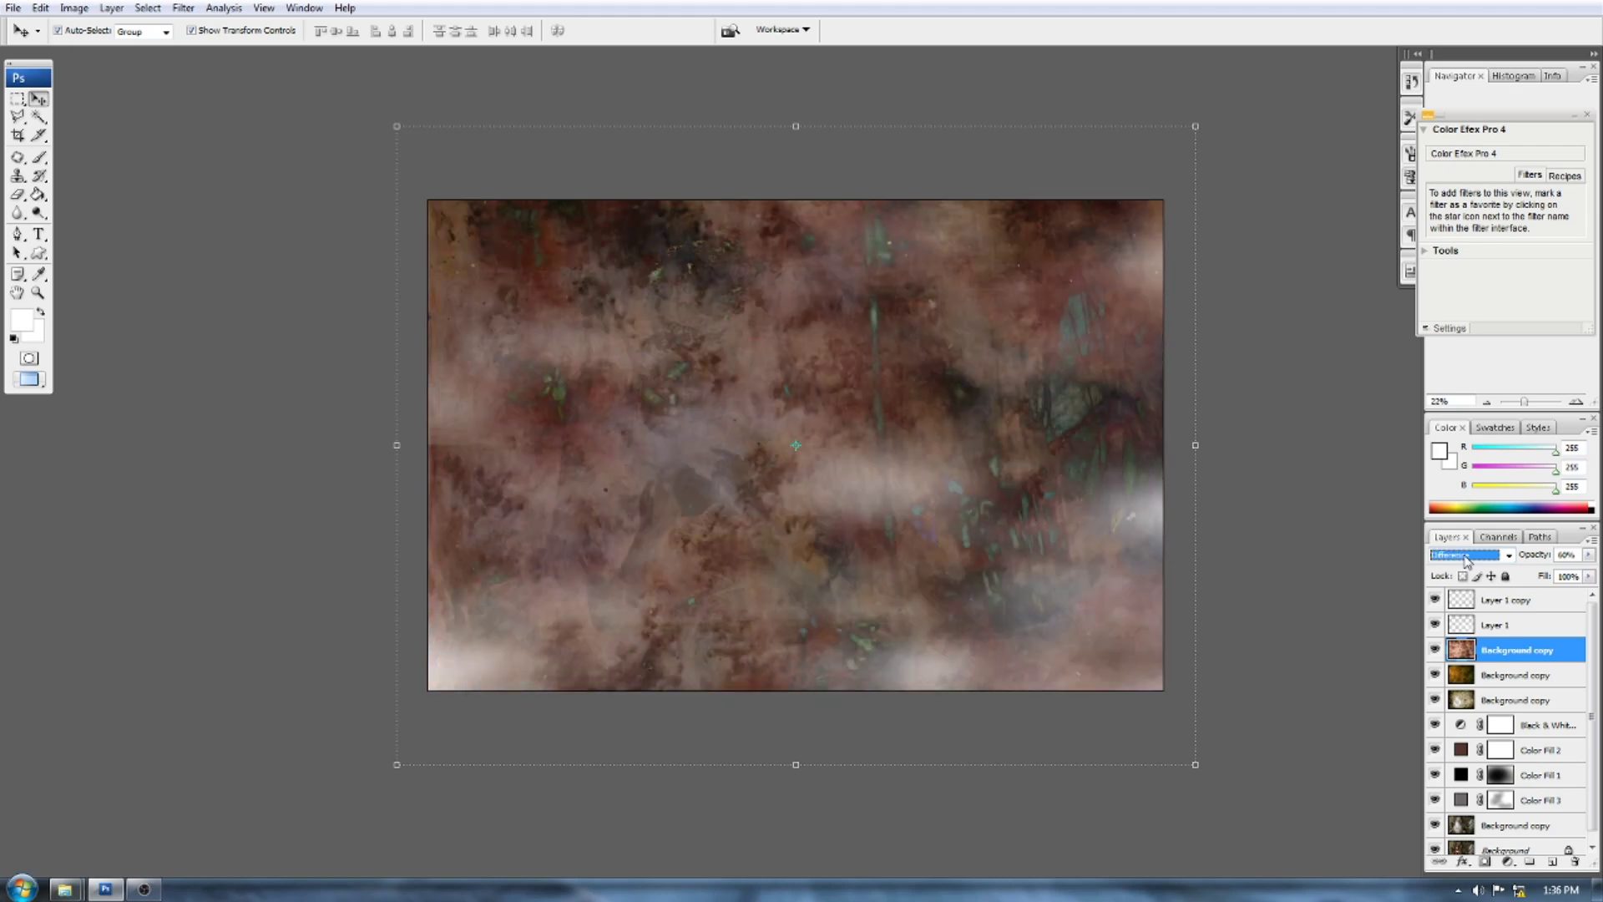
{"action": "key", "text": "Down"}
{"action": "key", "text": "Down"}
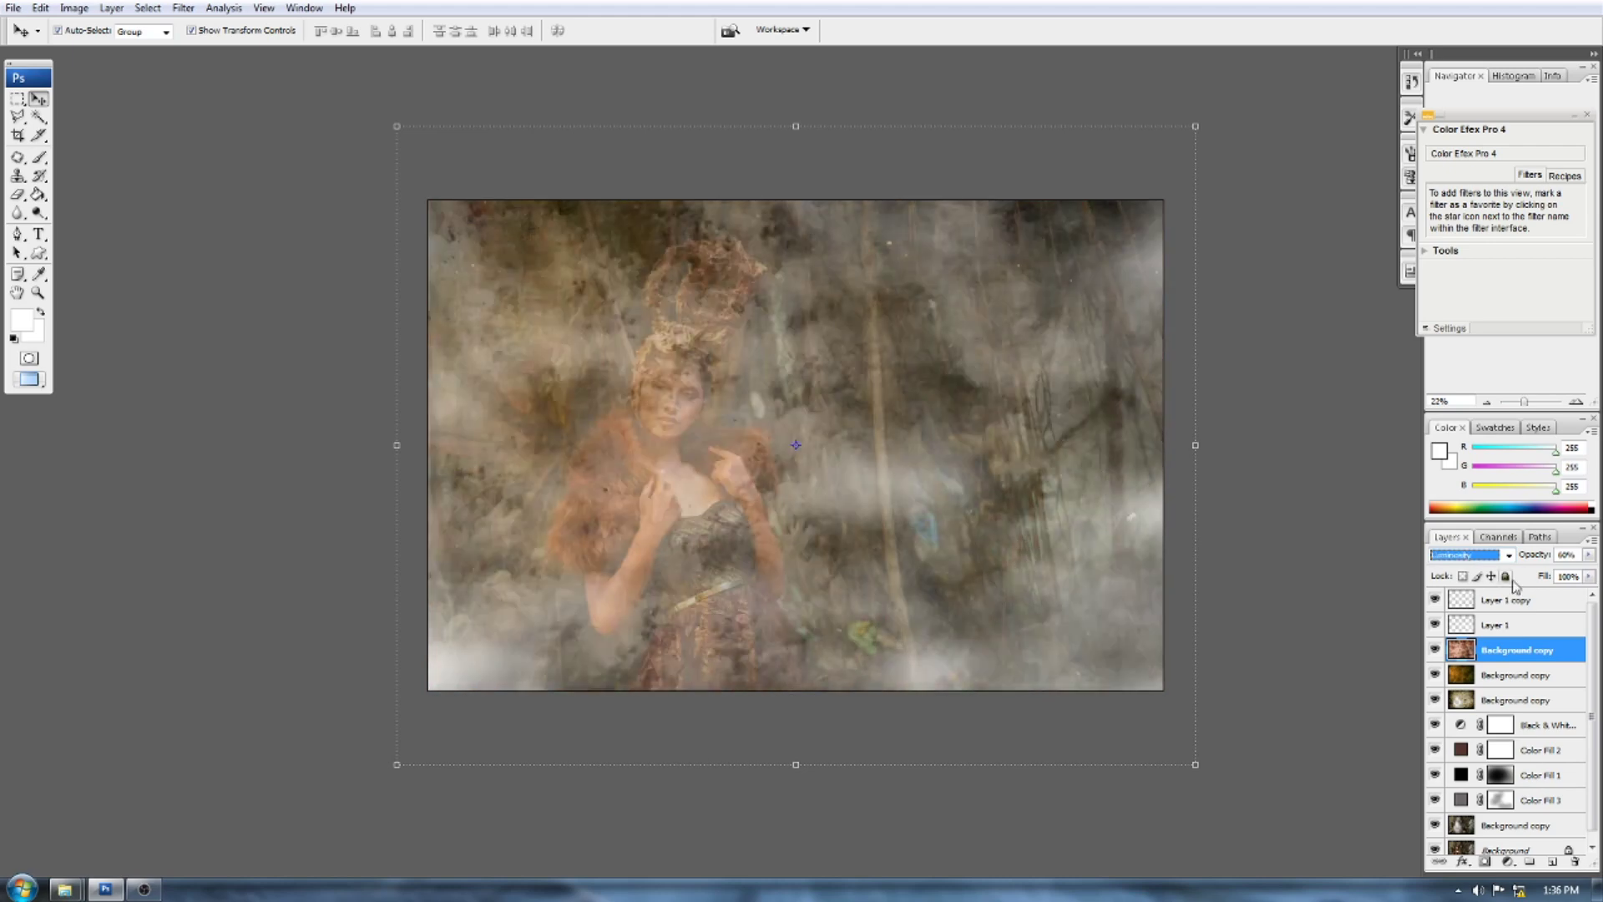
- Set the a21 texture layer to Multiply blend mode and reduce its opacity further
{"action": "left_click", "coordinate": [1471, 555]}
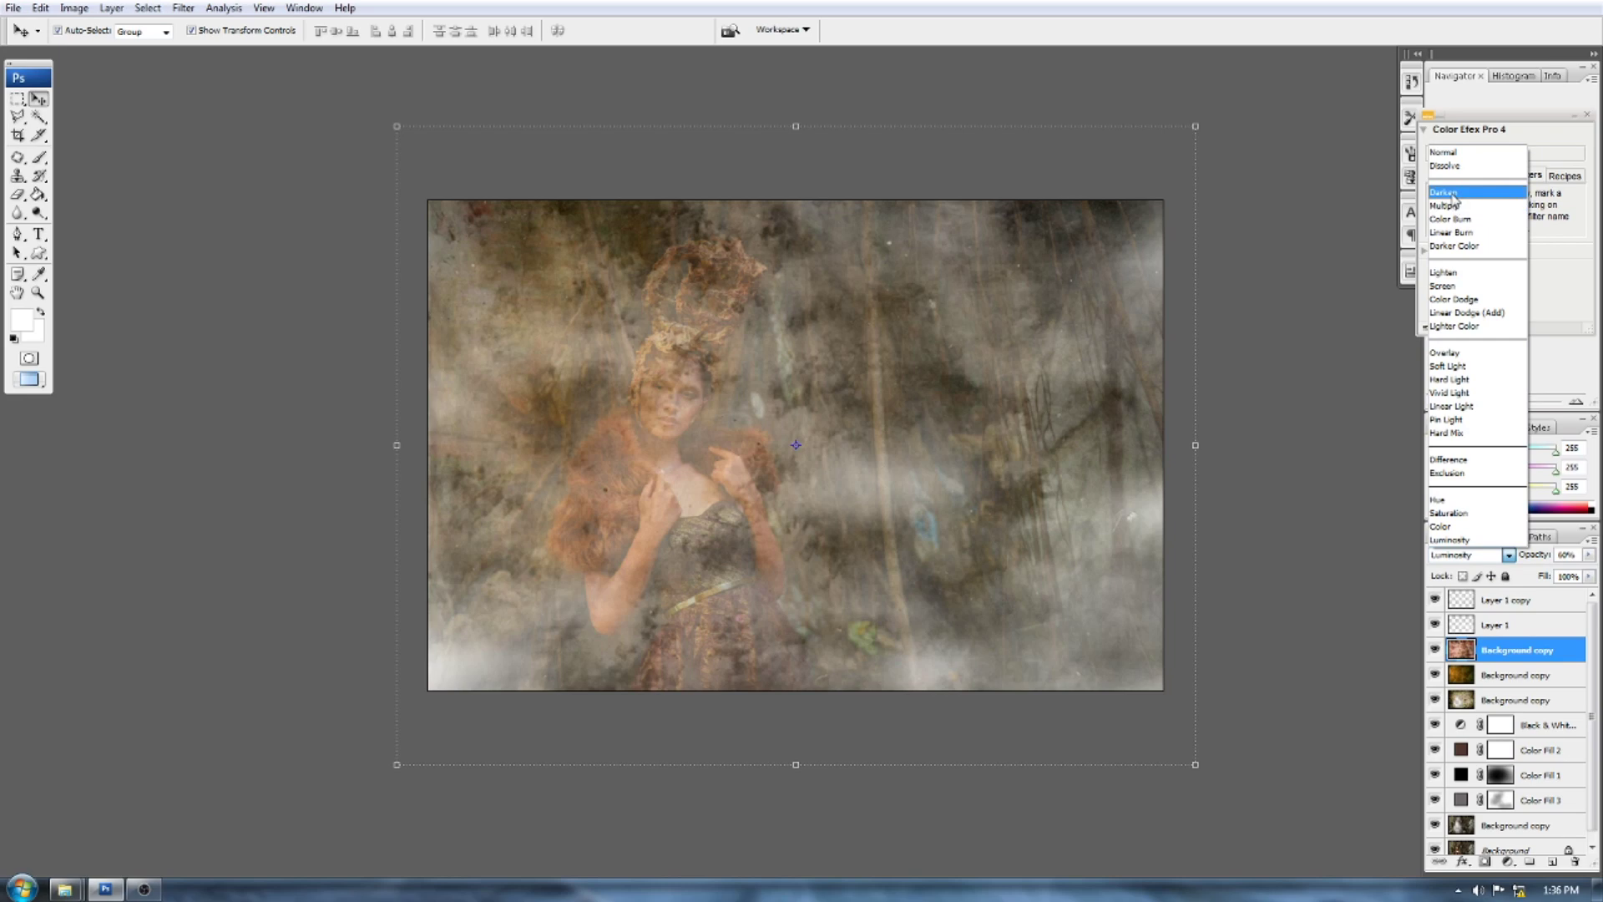
{"action": "left_click", "coordinate": [1449, 199]}
{"action": "key", "text": "Down"}
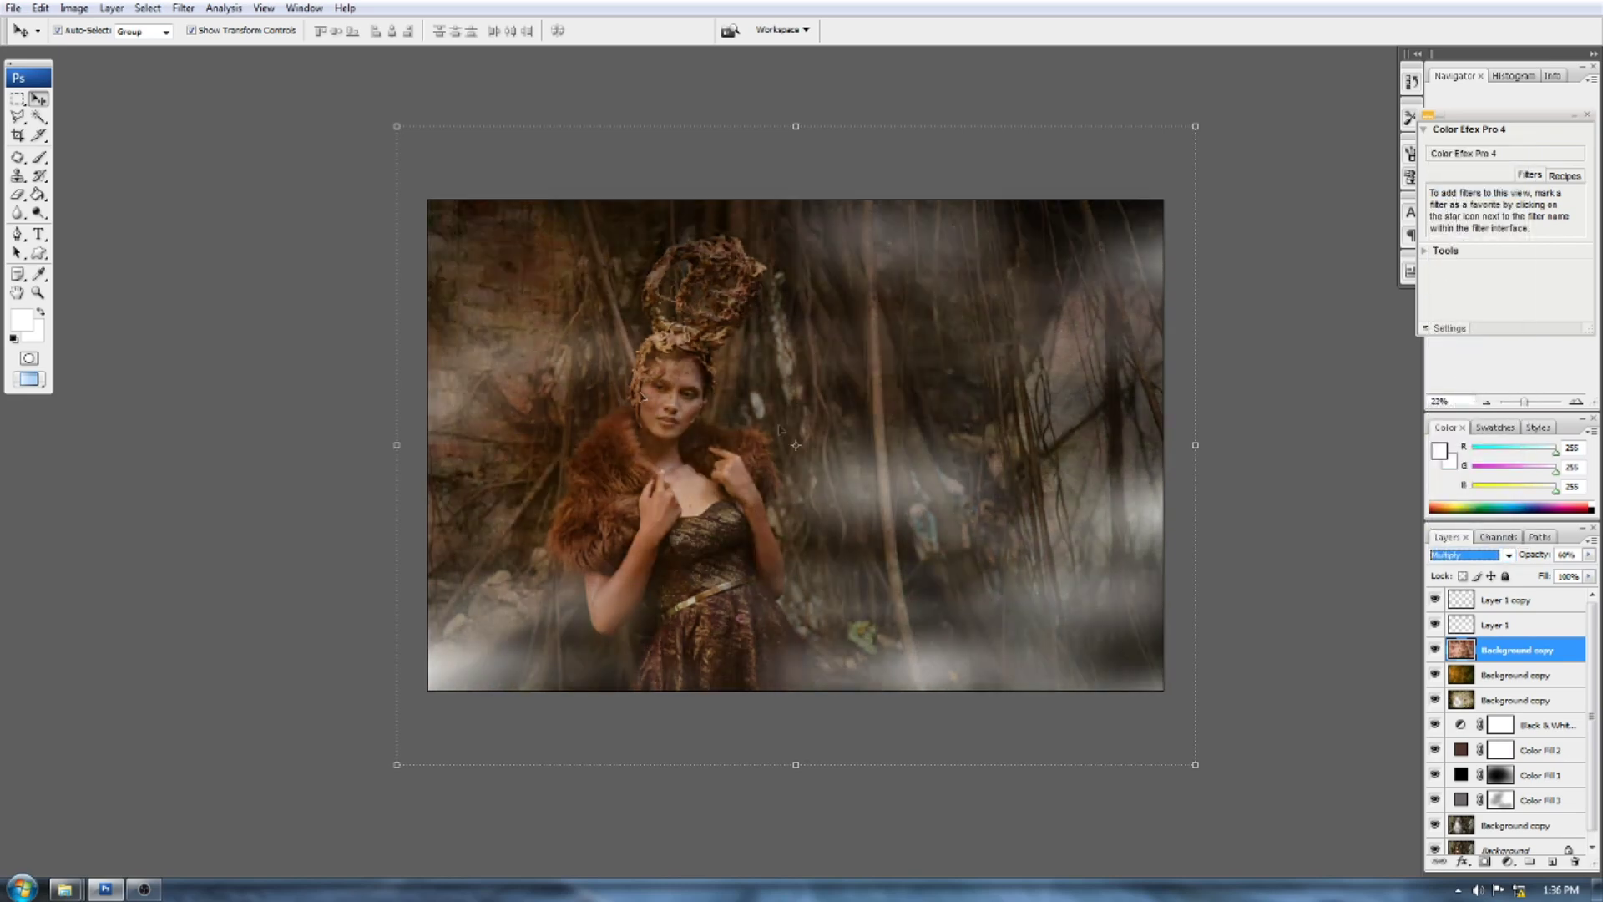
{"action": "left_click", "coordinate": [675, 366]}
{"action": "left_click_drag", "start_coordinate": [1538, 555], "coordinate": [1500, 558]}
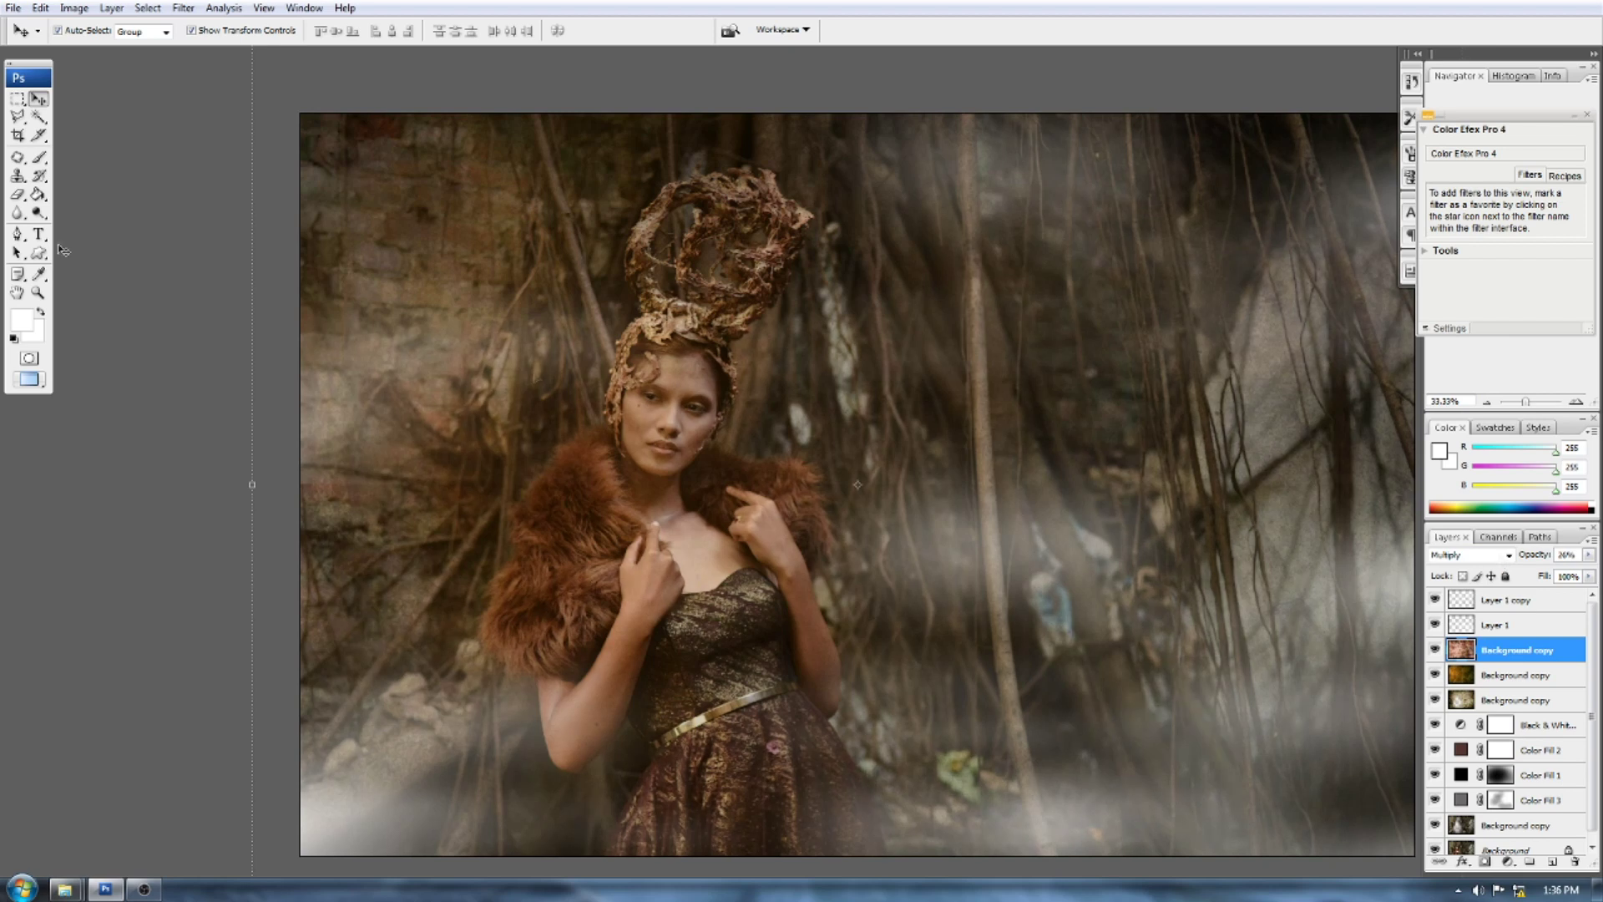
- Softly erase the a21 texture over the model's face and upper body using the Eraser at 15% opacity
{"action": "left_click", "coordinate": [17, 194]}
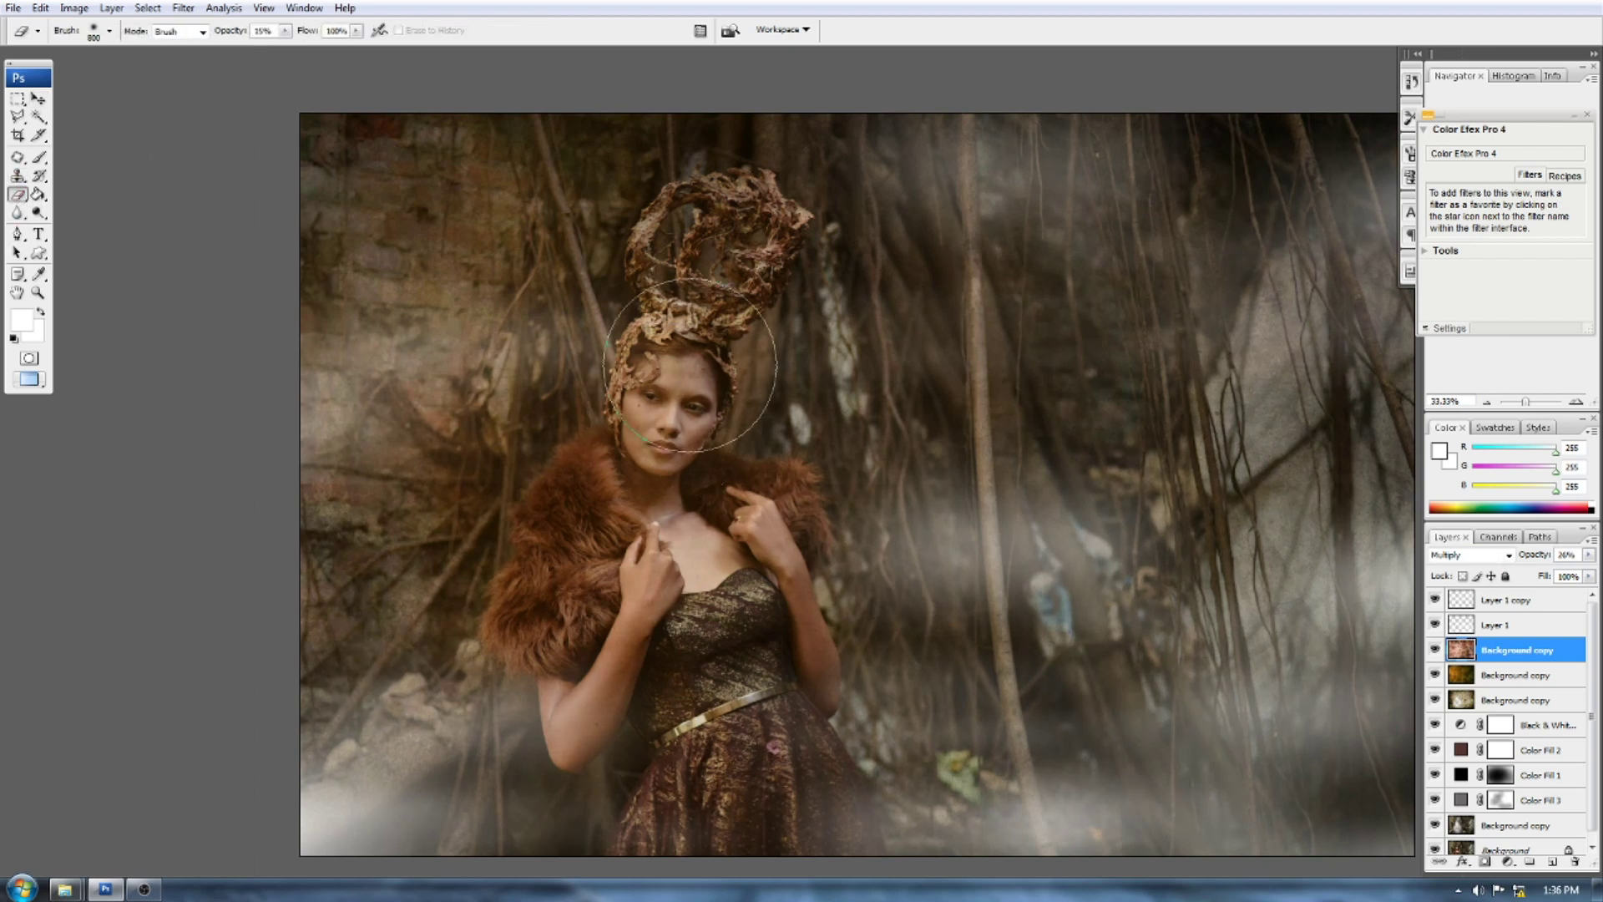
{"action": "key", "text": "bracketleft"}
{"action": "key", "text": "bracketleft"}
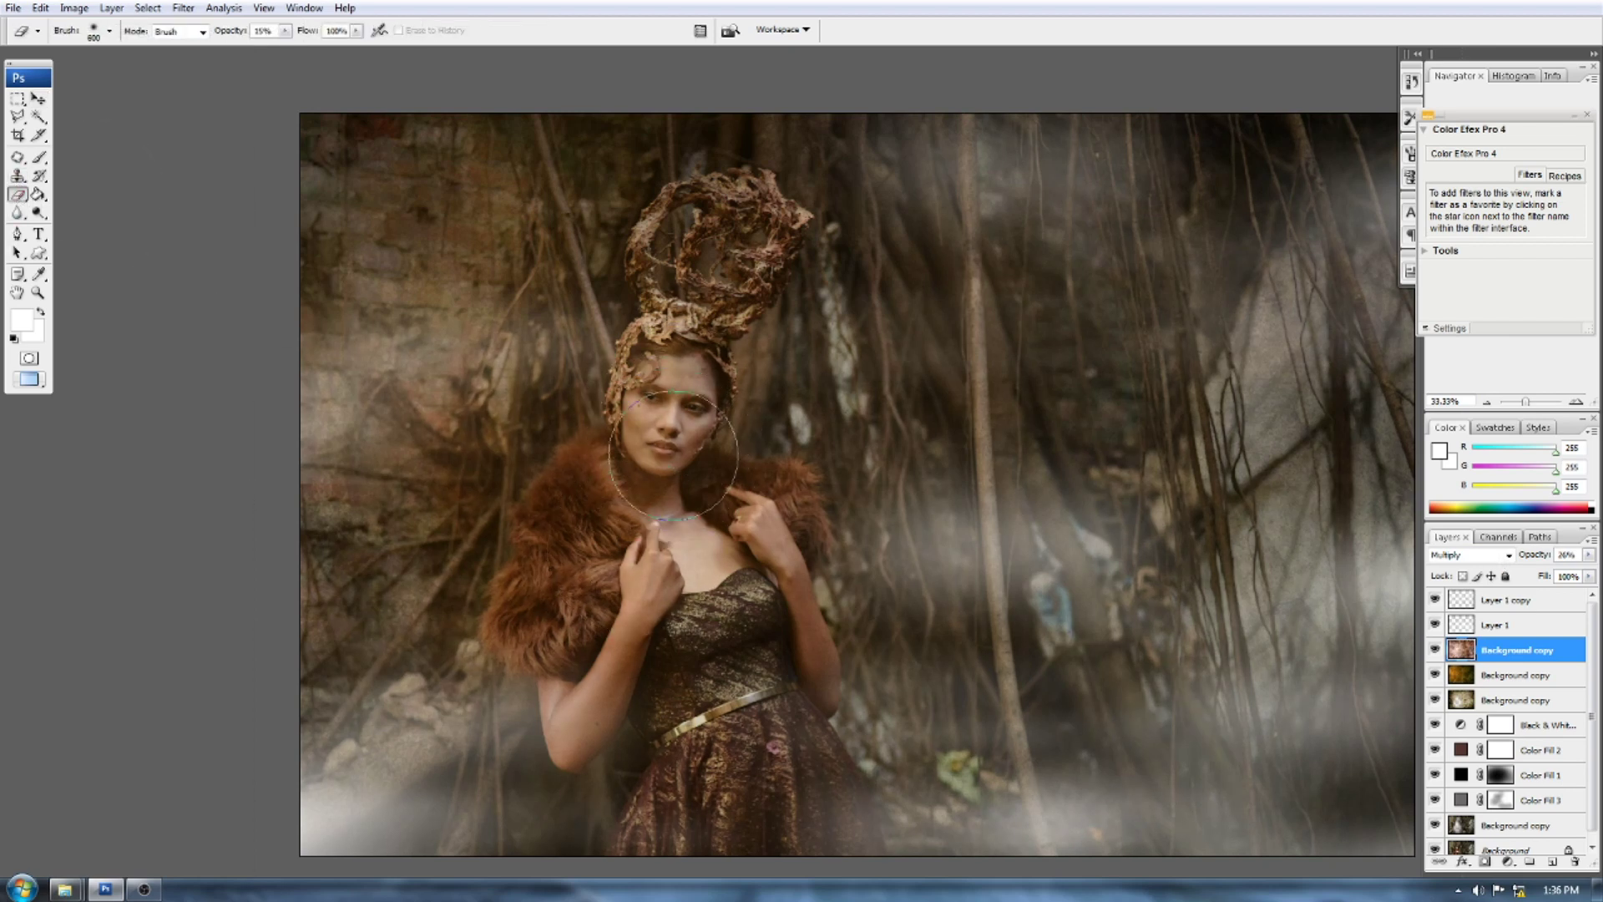
{"action": "key", "text": "bracketright"}
{"action": "mouse_move", "coordinate": [775, 503]}
{"action": "left_mouse_down"}
{"action": "mouse_move", "coordinate": [816, 586]}
{"action": "mouse_move", "coordinate": [700, 593]}
{"action": "left_mouse_up"}
{"action": "key", "text": "bracketright"}
{"action": "scroll", "coordinate": [658, 525], "scroll_direction": "down", "scroll_amount": 2}
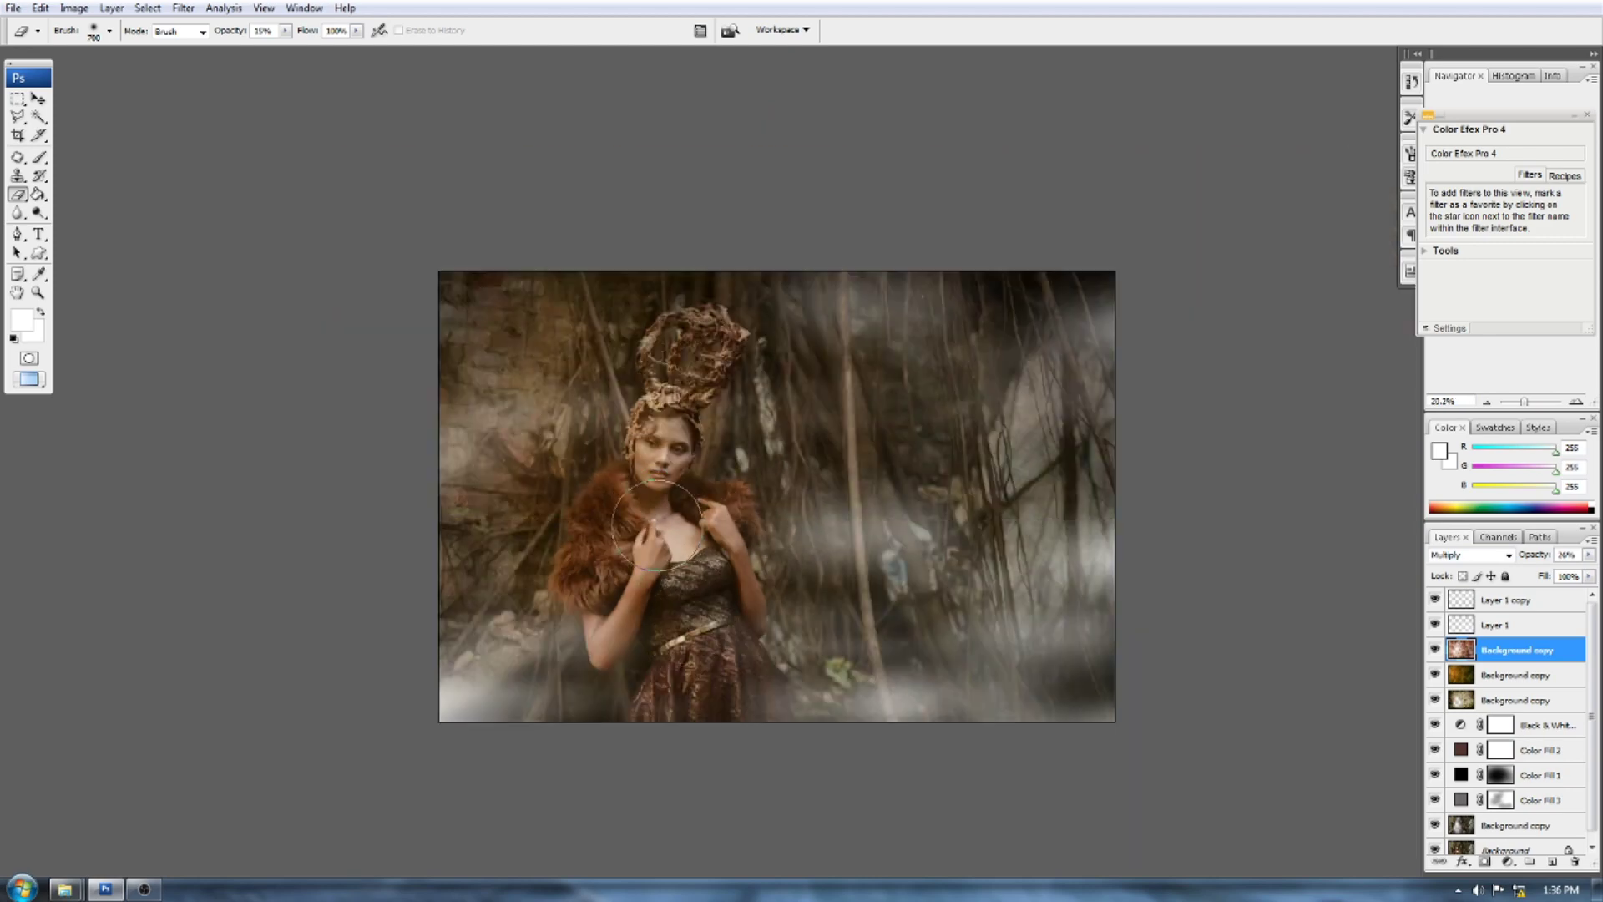
- Compare the portrait with and without the orange-green texture layer, and softly erase that texture over the model
{"action": "left_click", "coordinate": [1436, 678]}
{"action": "left_click", "coordinate": [1437, 678]}
{"action": "left_click", "coordinate": [1504, 677]}
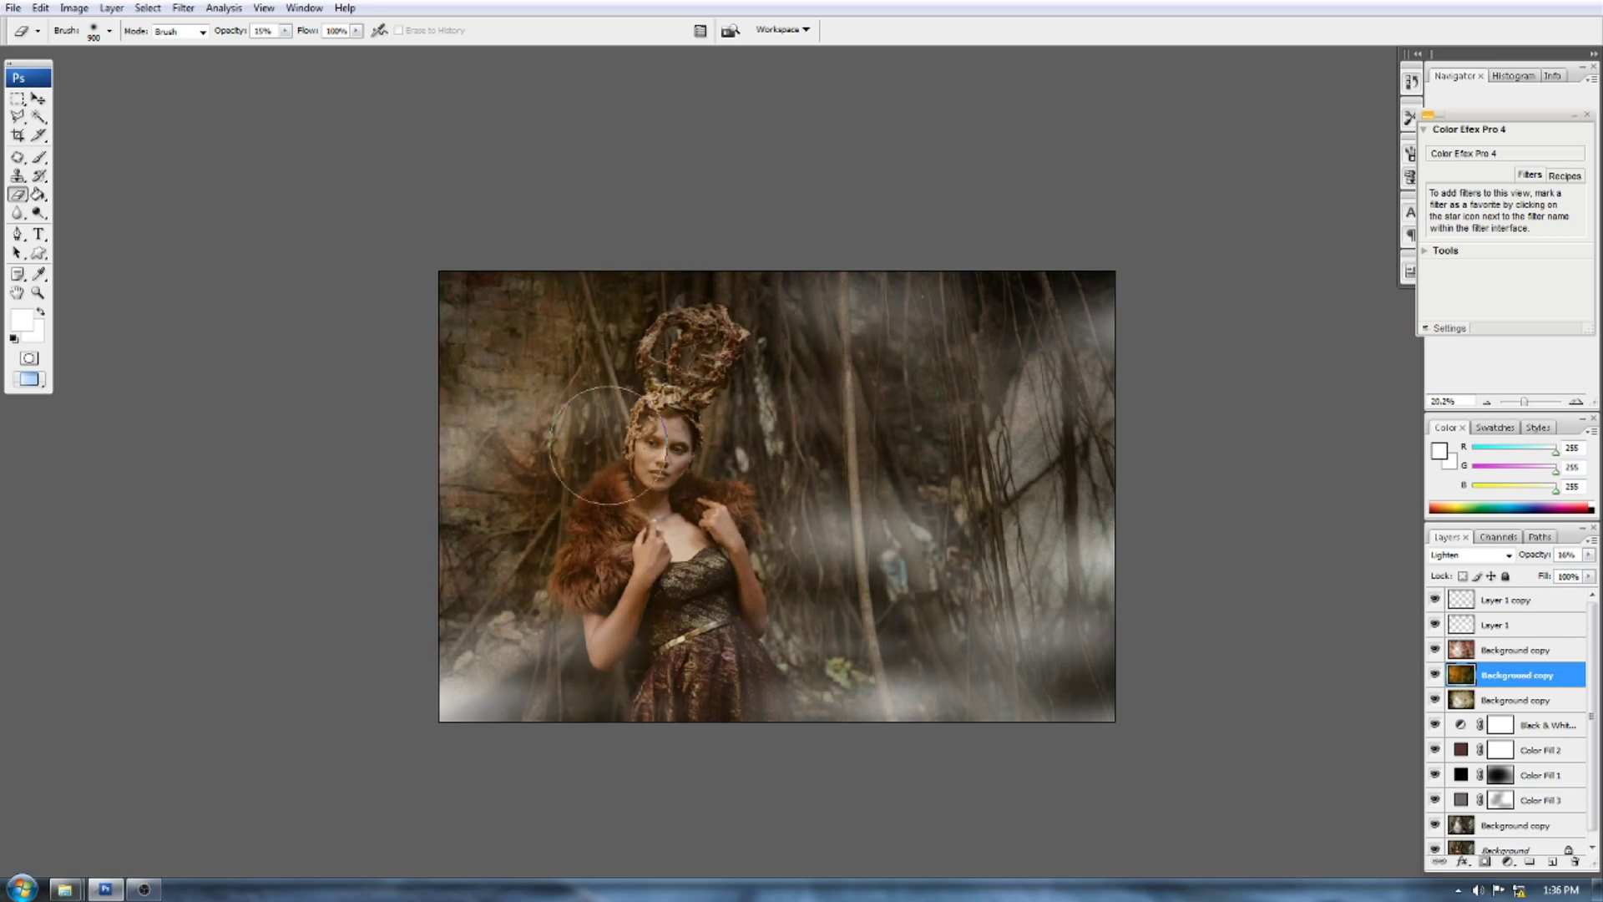
{"action": "left_click_drag", "start_coordinate": [636, 598], "coordinate": [676, 542]}
{"action": "mouse_move", "coordinate": [753, 481]}
{"action": "left_mouse_down"}
{"action": "mouse_move", "coordinate": [757, 581]}
{"action": "mouse_move", "coordinate": [710, 626]}
{"action": "left_mouse_up"}
{"action": "scroll", "coordinate": [832, 566], "scroll_direction": "down", "scroll_amount": 5}
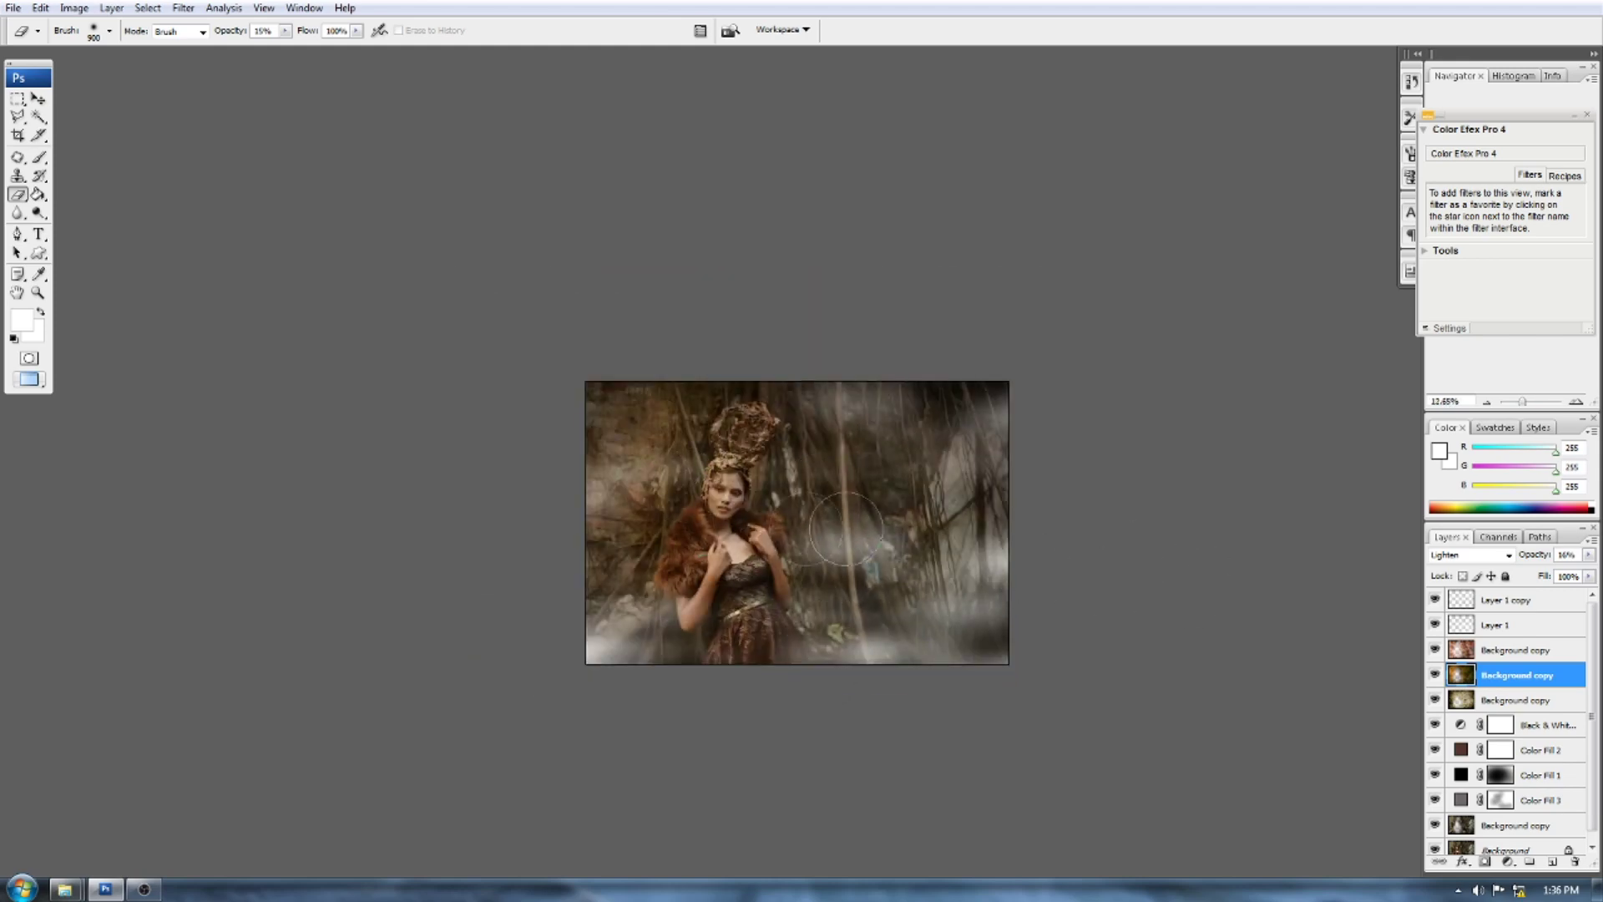
{"action": "scroll", "coordinate": [823, 466], "scroll_direction": "up", "scroll_amount": 8}
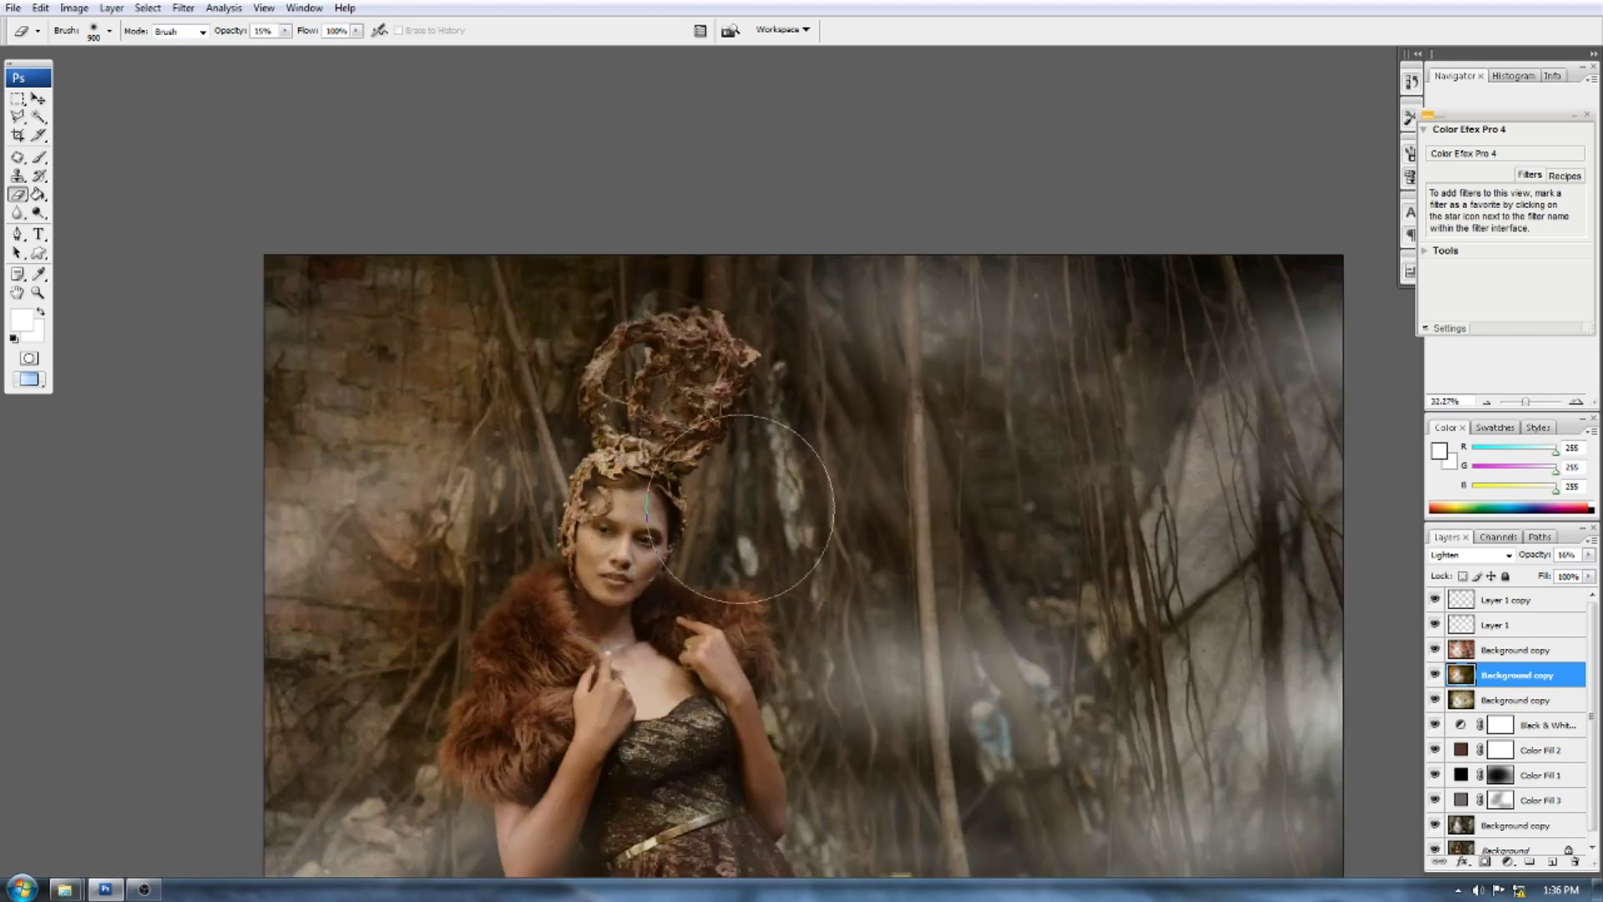
- Add a Levels adjustment layer above Layer 1 copy with input black at 24 and input white at 237
{"action": "scroll", "coordinate": [739, 510], "scroll_direction": "down", "scroll_amount": 5}
{"action": "left_click", "coordinate": [1546, 600]}
{"action": "left_click", "coordinate": [1508, 861]}
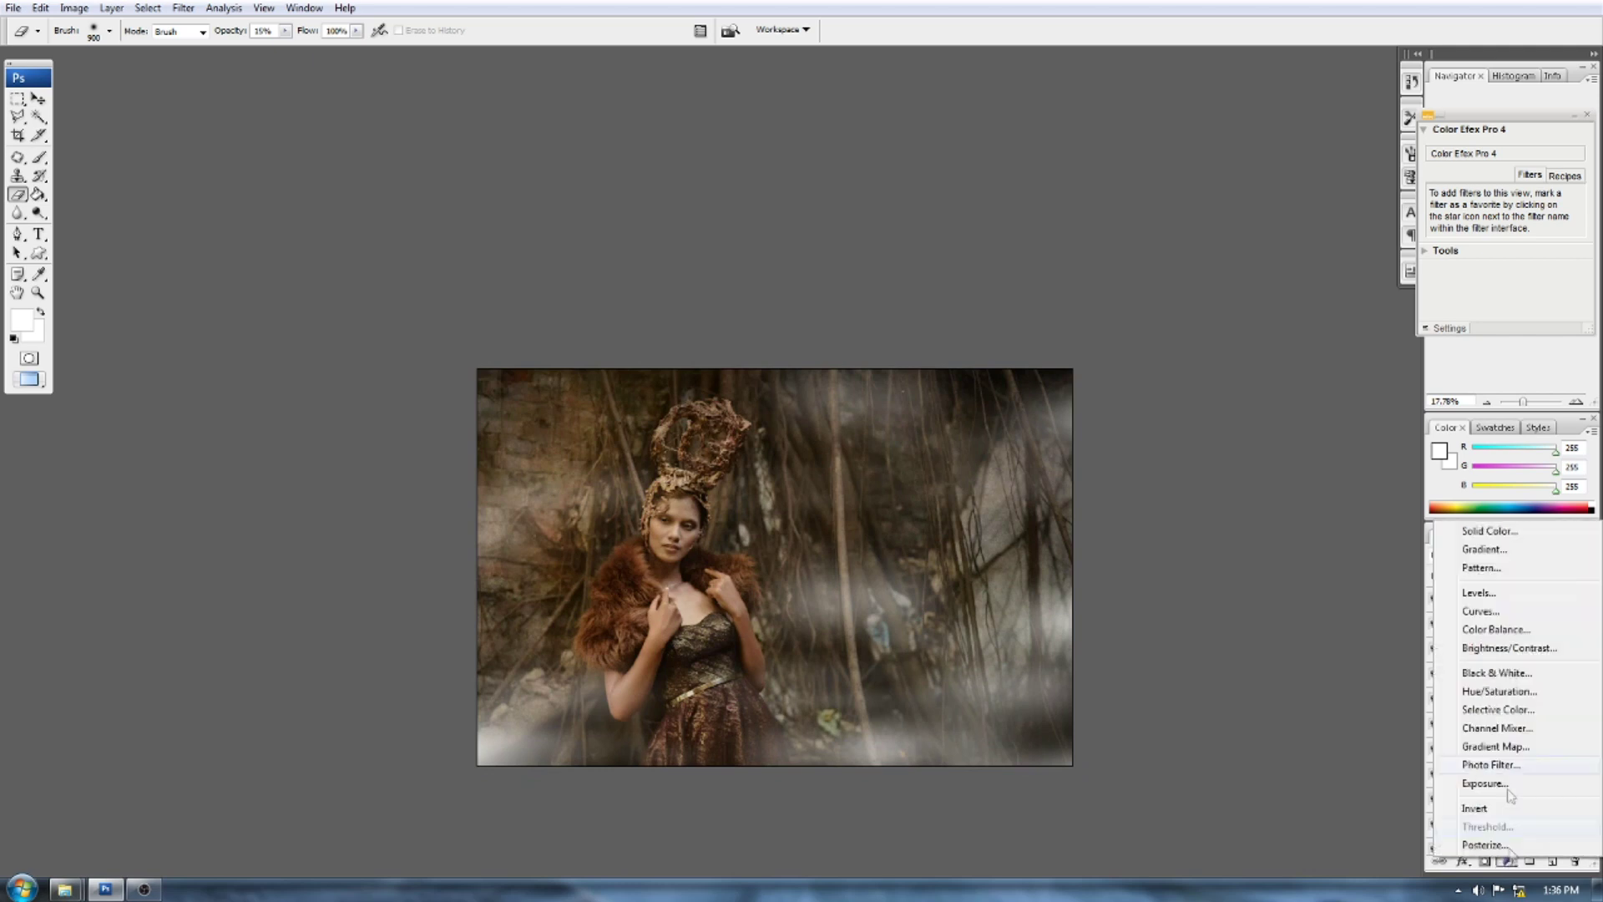
{"action": "left_click", "coordinate": [1509, 602]}
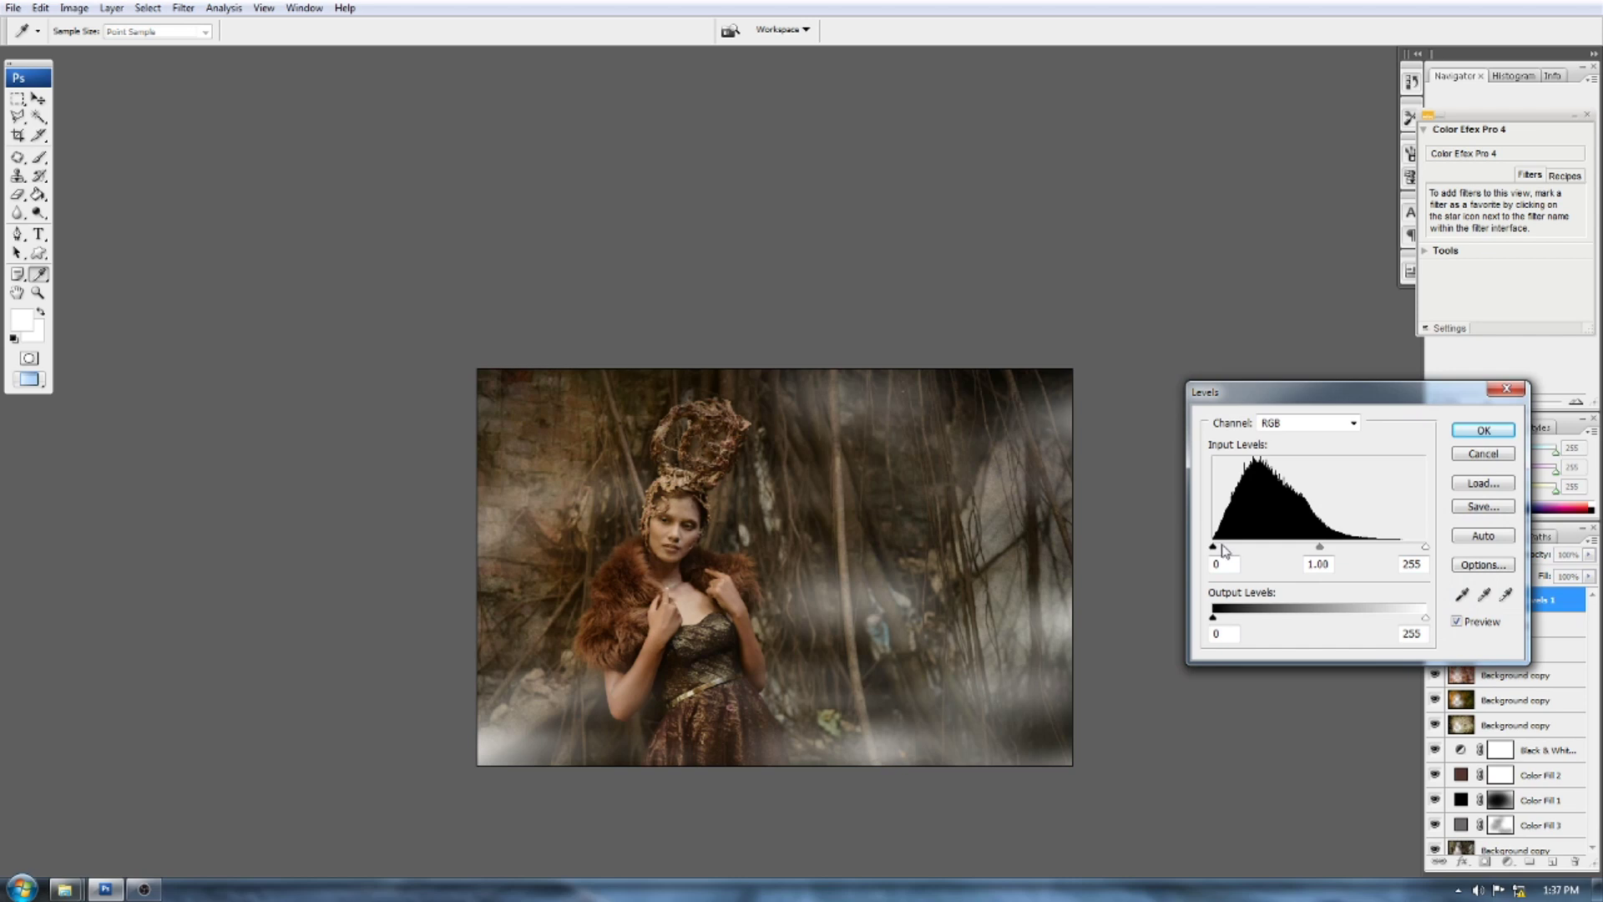
{"action": "left_click_drag", "start_coordinate": [1229, 550], "coordinate": [1230, 551]}
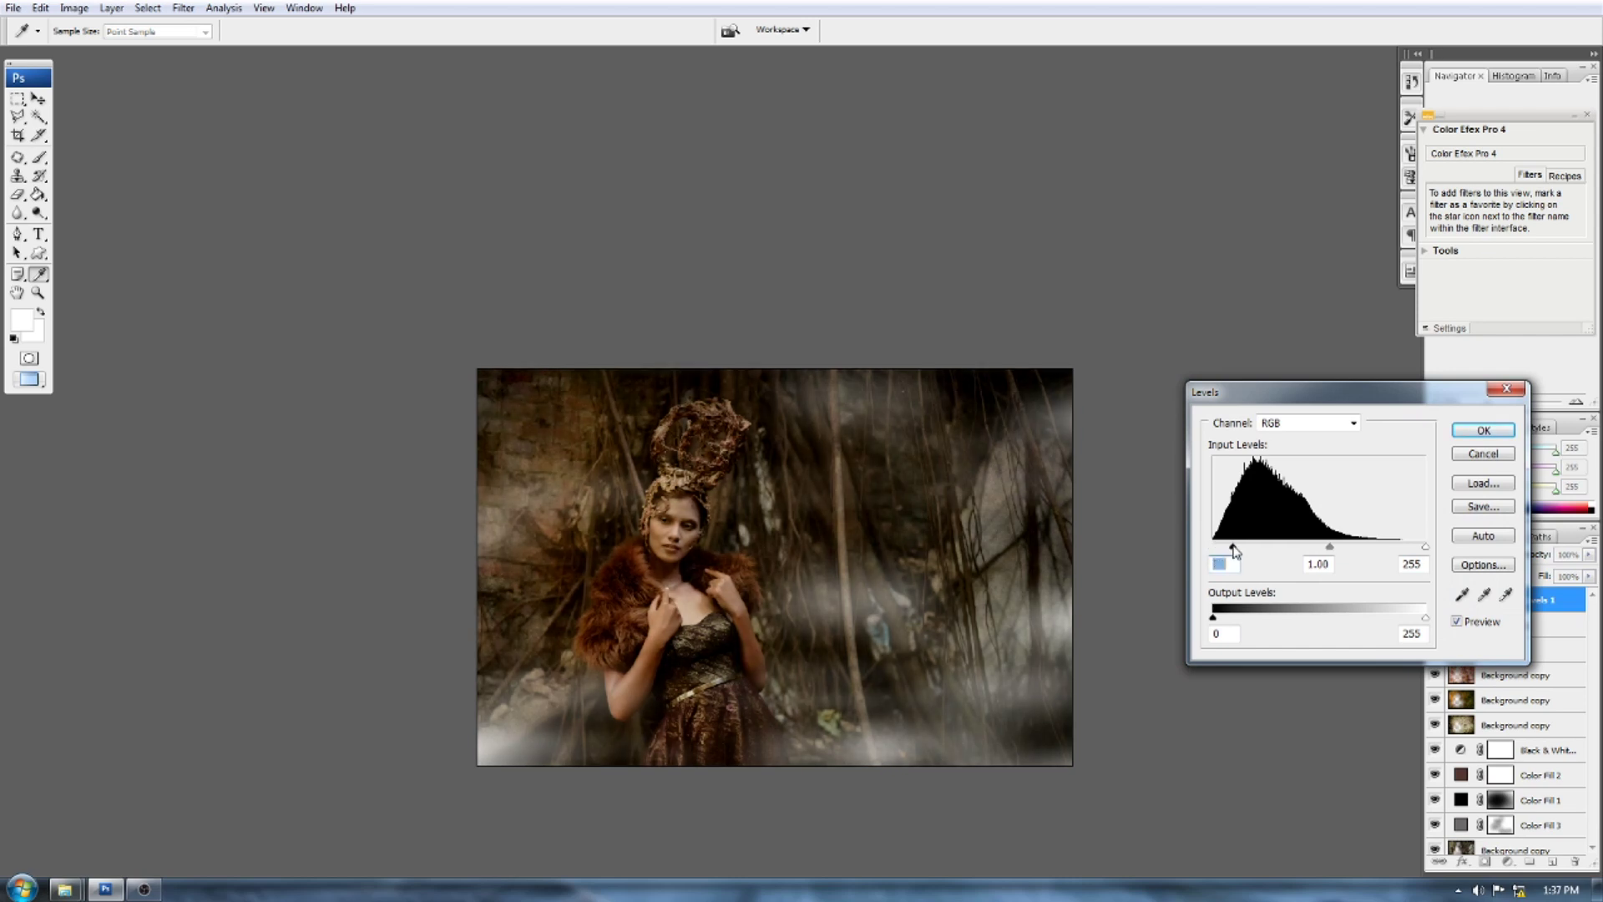
{"action": "left_click_drag", "start_coordinate": [1411, 549], "coordinate": [1411, 549]}
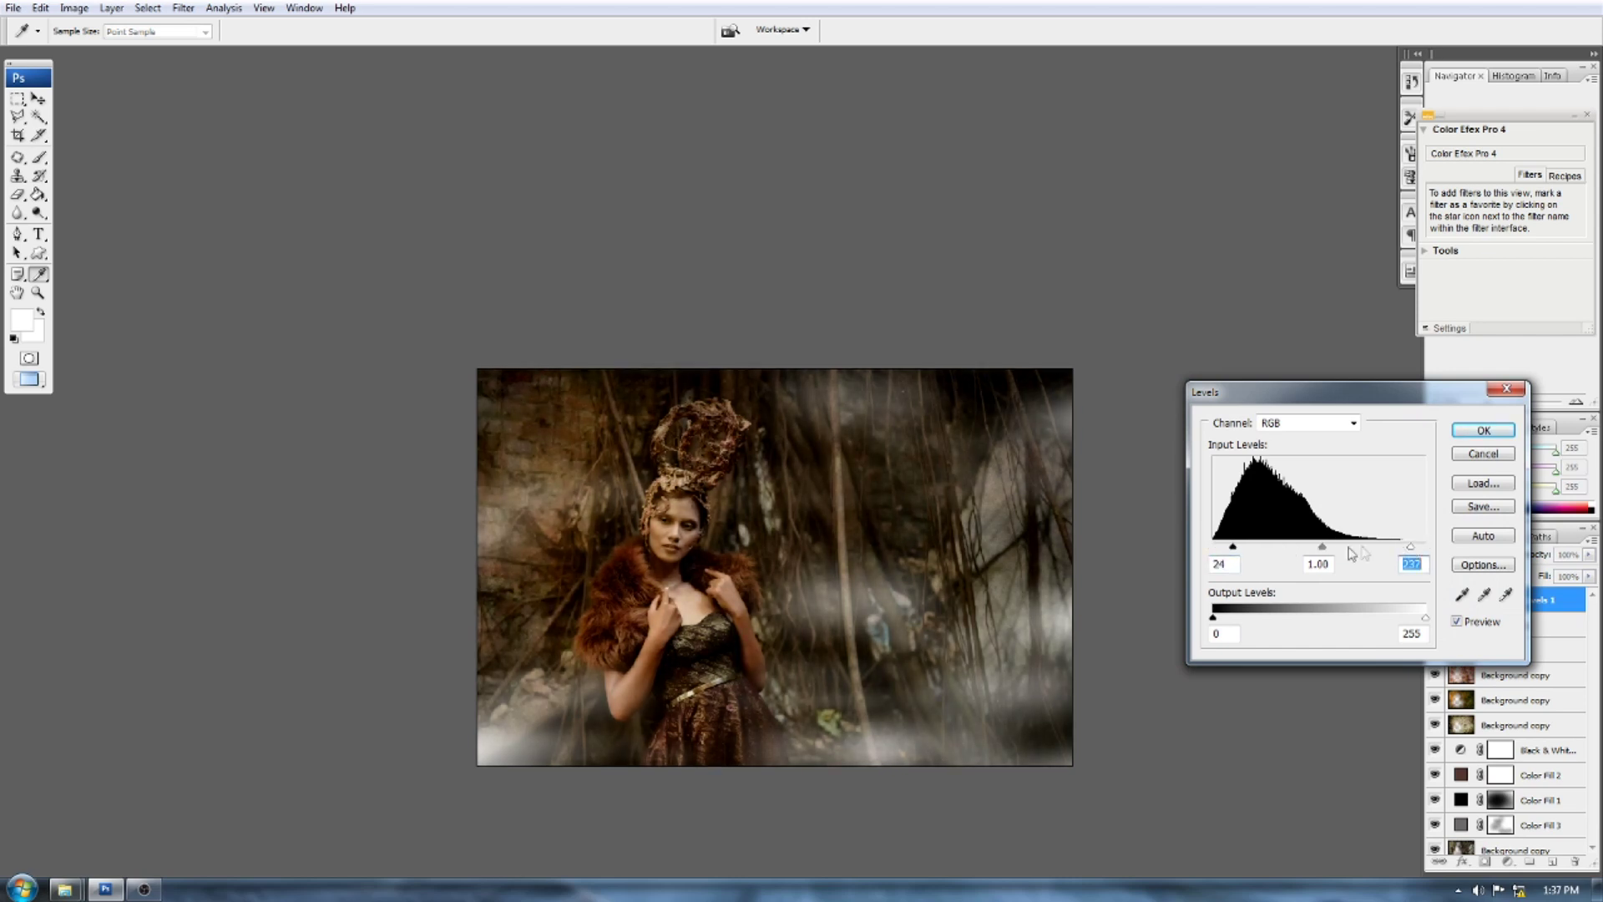
{"action": "key", "text": "Return"}
- Invert the Levels mask to black and paint white over the background beside the model with a 2100 px brush at 34% opacity
{"action": "key", "text": "e"}
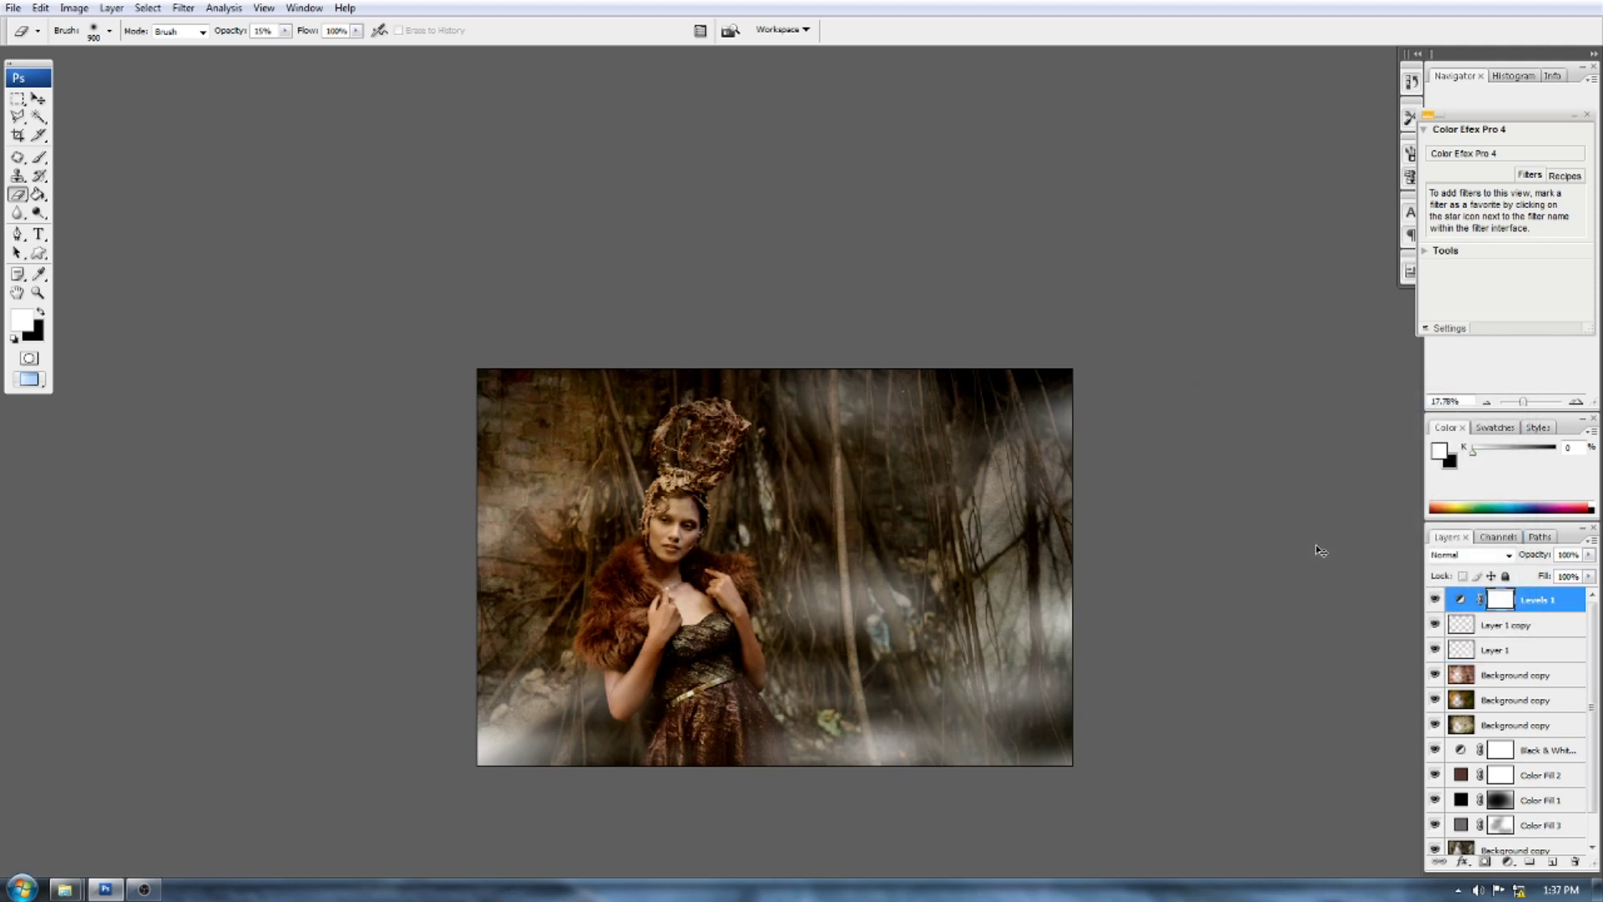
{"action": "key", "text": "ctrl+i"}
{"action": "left_click", "coordinate": [39, 158]}
{"action": "key", "text": "bracketright"}
{"action": "key", "text": "bracketright"}
{"action": "key", "text": "bracketright"}
{"action": "key", "text": "bracketright"}
{"action": "key", "text": "bracketright"}
{"action": "key", "text": "bracketright"}
{"action": "key", "text": "bracketright"}
{"action": "key", "text": "bracketright"}
{"action": "key", "text": "bracketright"}
{"action": "key", "text": "bracketright"}
{"action": "key", "text": "bracketright"}
{"action": "key", "text": "bracketright"}
{"action": "key", "text": "bracketright"}
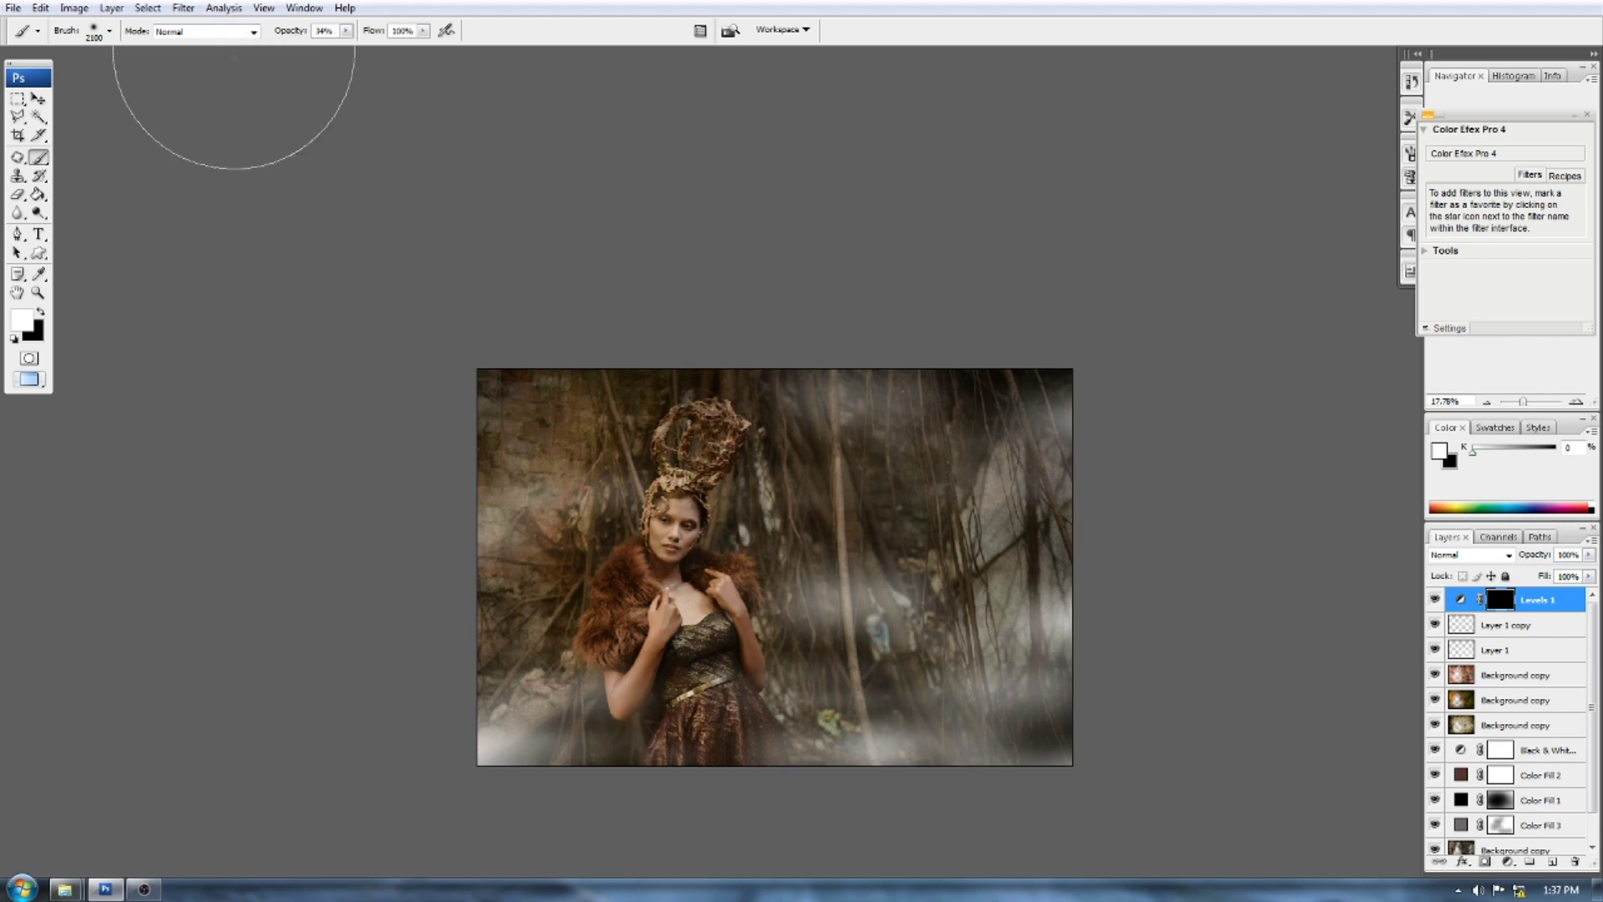
{"action": "left_click_drag", "start_coordinate": [881, 421], "coordinate": [1244, 418]}
{"action": "left_click_drag", "start_coordinate": [1024, 525], "coordinate": [1224, 654]}
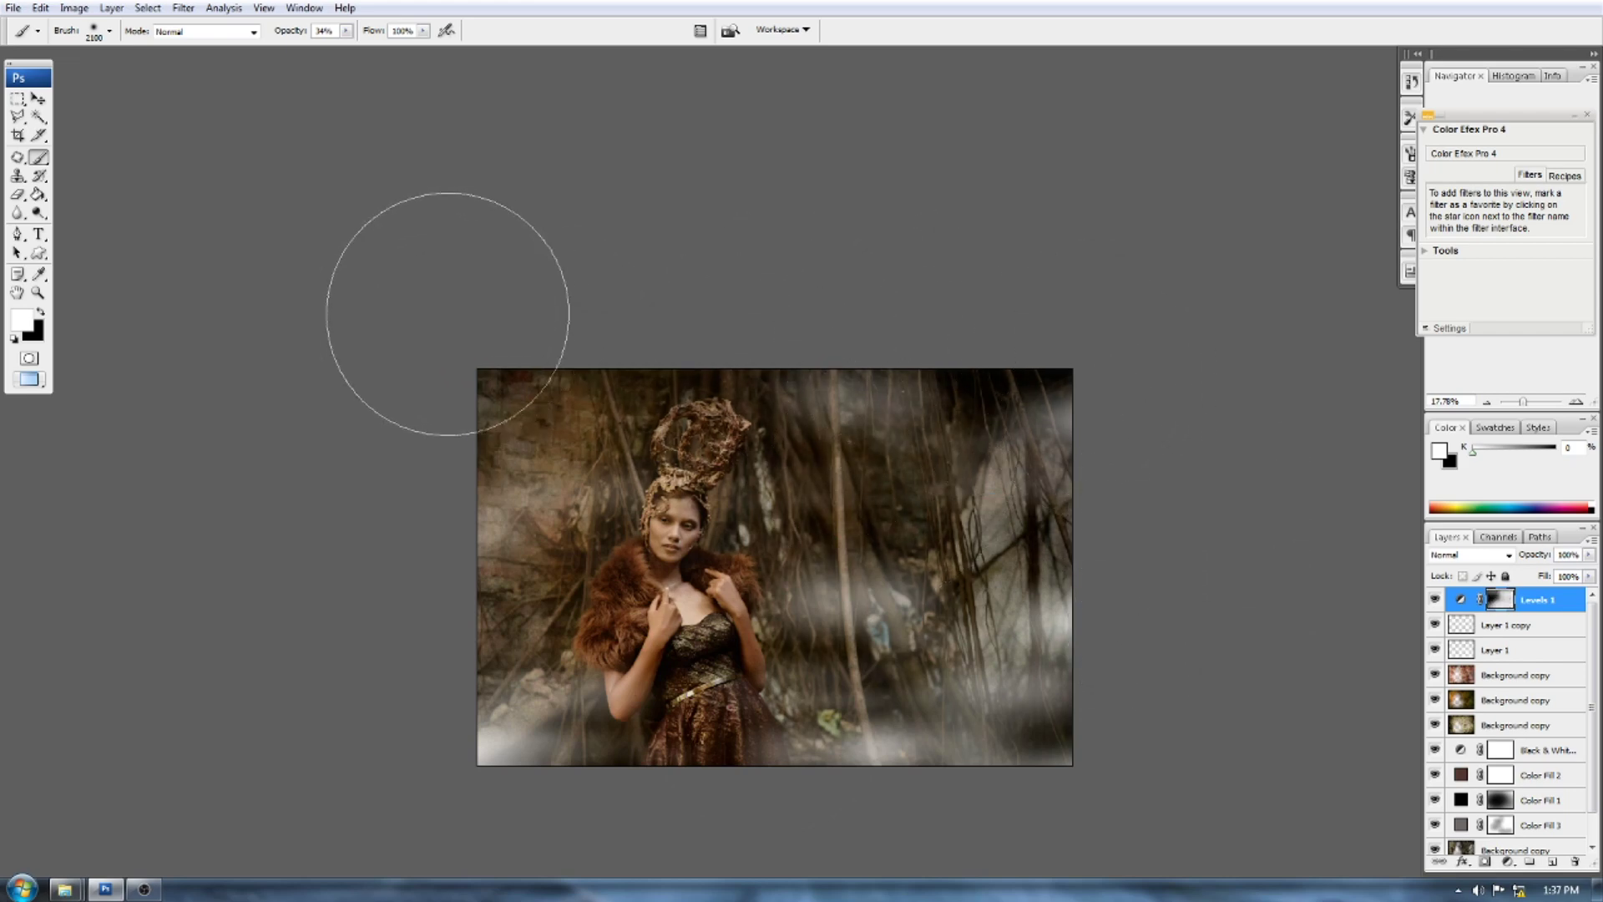
{"action": "scroll", "coordinate": [854, 583], "scroll_direction": "up", "scroll_amount": 2}
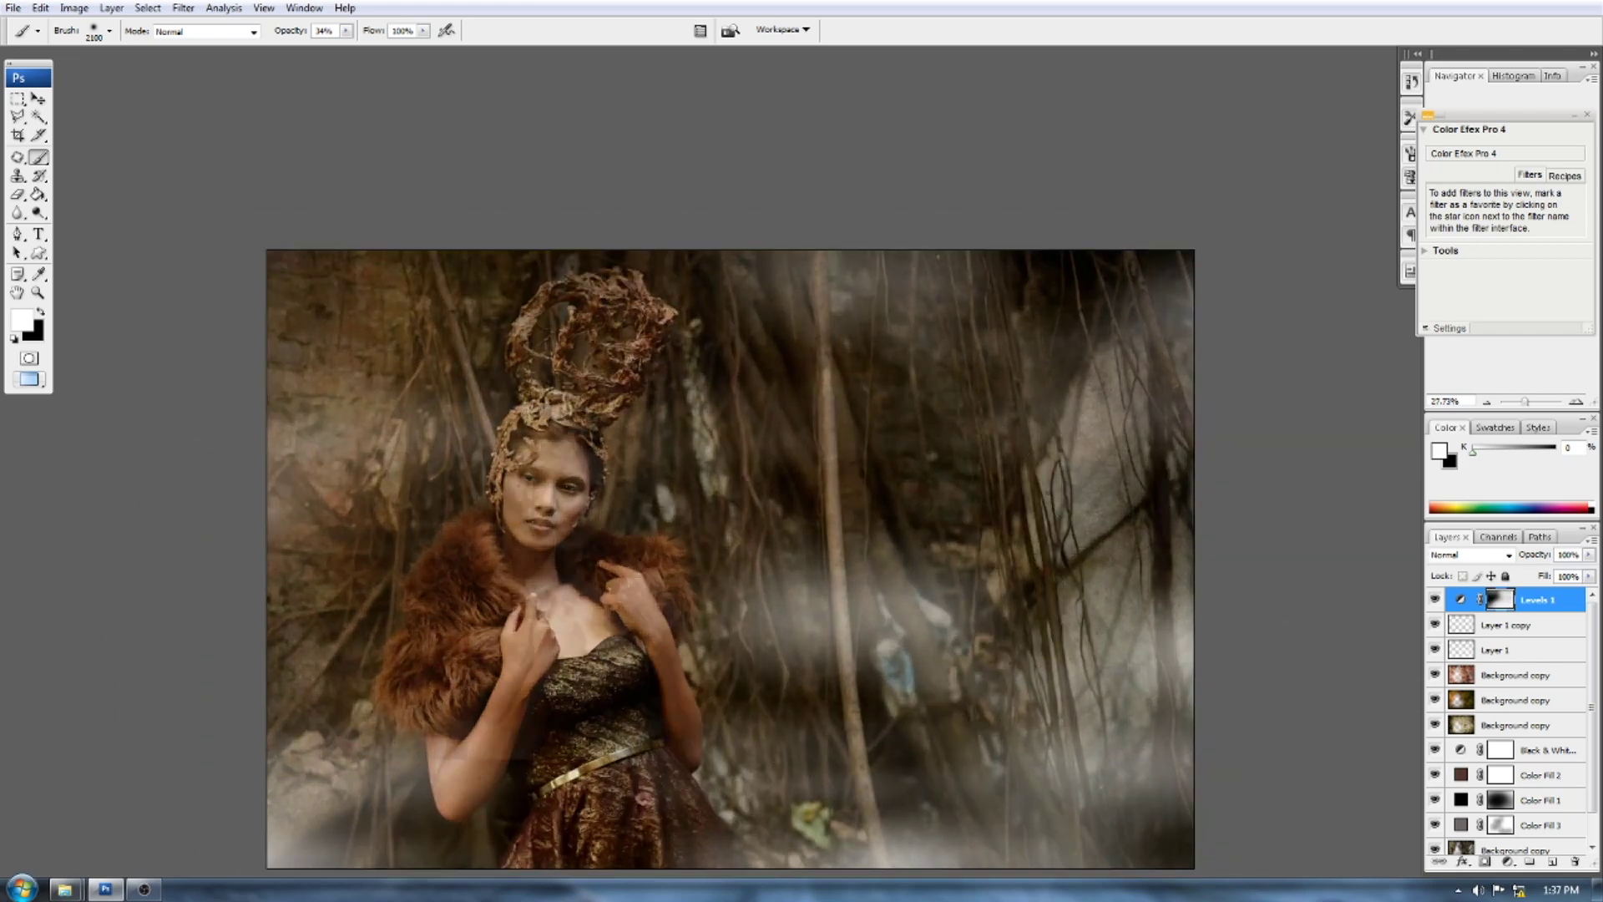
{"action": "scroll", "coordinate": [854, 572], "scroll_direction": "down", "scroll_amount": 2}
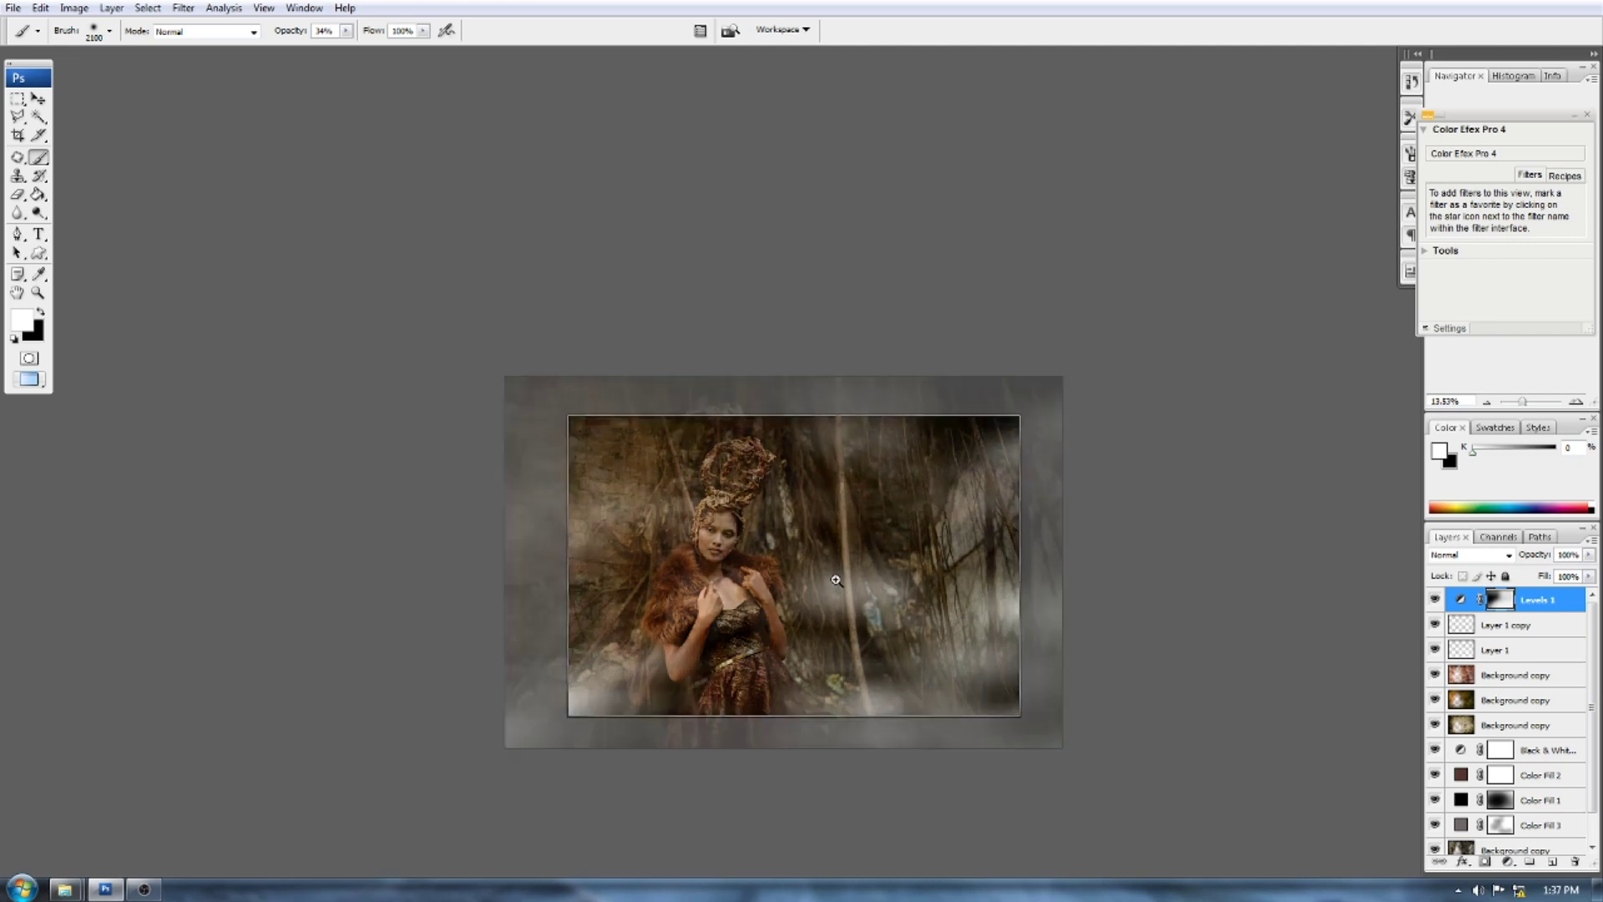
{"action": "scroll", "coordinate": [836, 579], "scroll_direction": "up", "scroll_amount": 2}
{"action": "scroll", "coordinate": [836, 580], "scroll_direction": "down", "scroll_amount": 2}
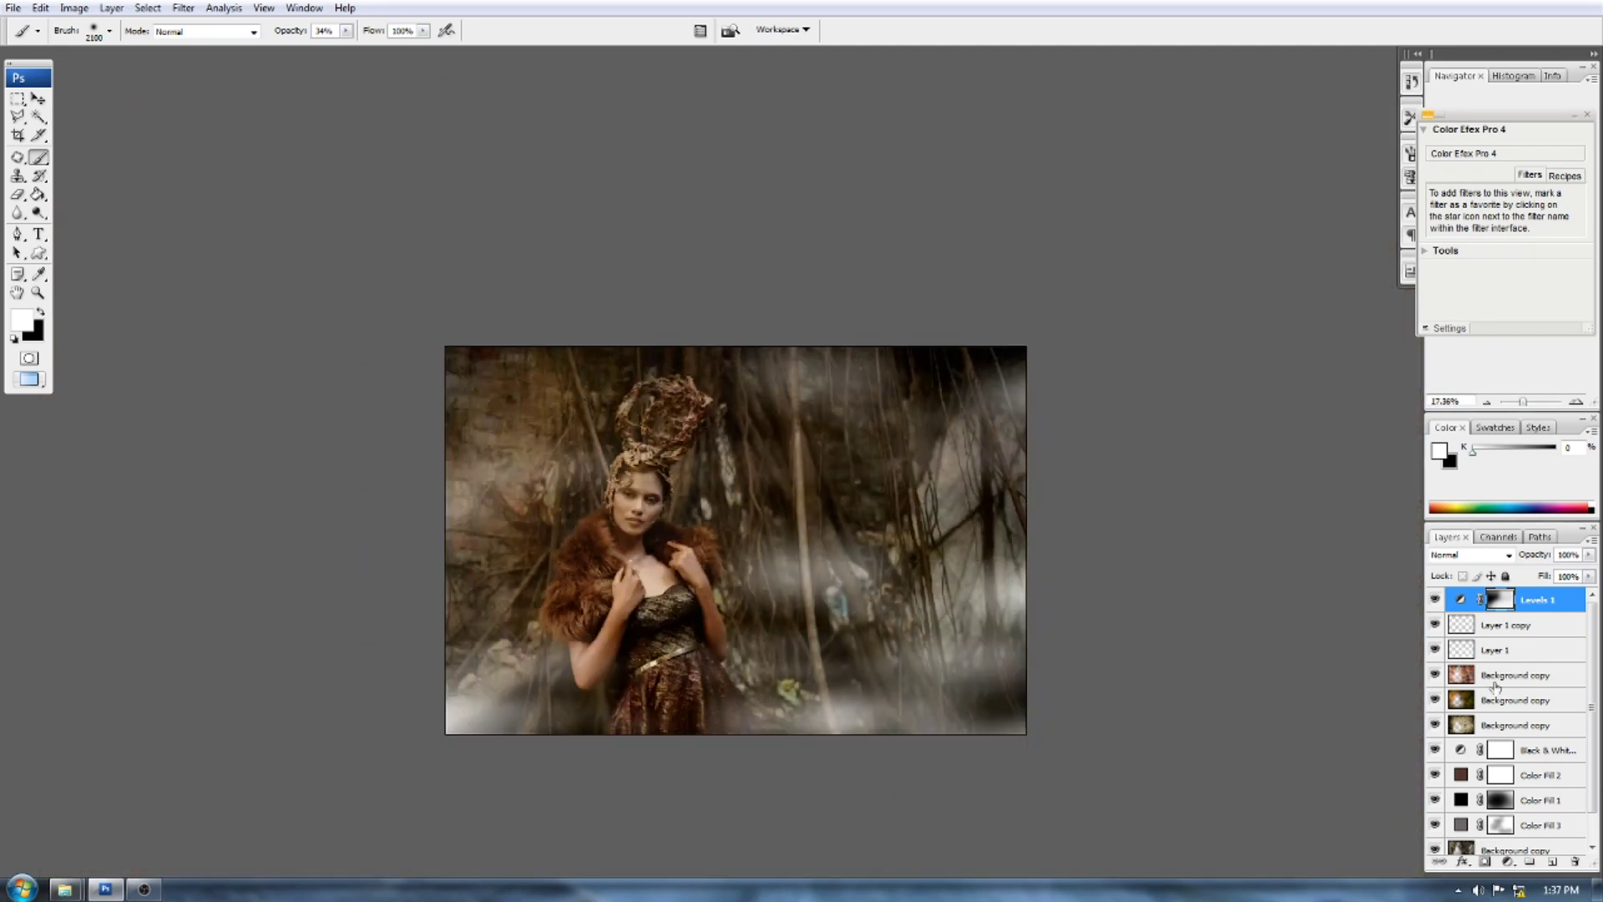
- Add a Solid Color fill layer in brown #723600 above Levels 1
{"action": "left_click", "coordinate": [1509, 862]}
{"action": "left_click", "coordinate": [1483, 531]}
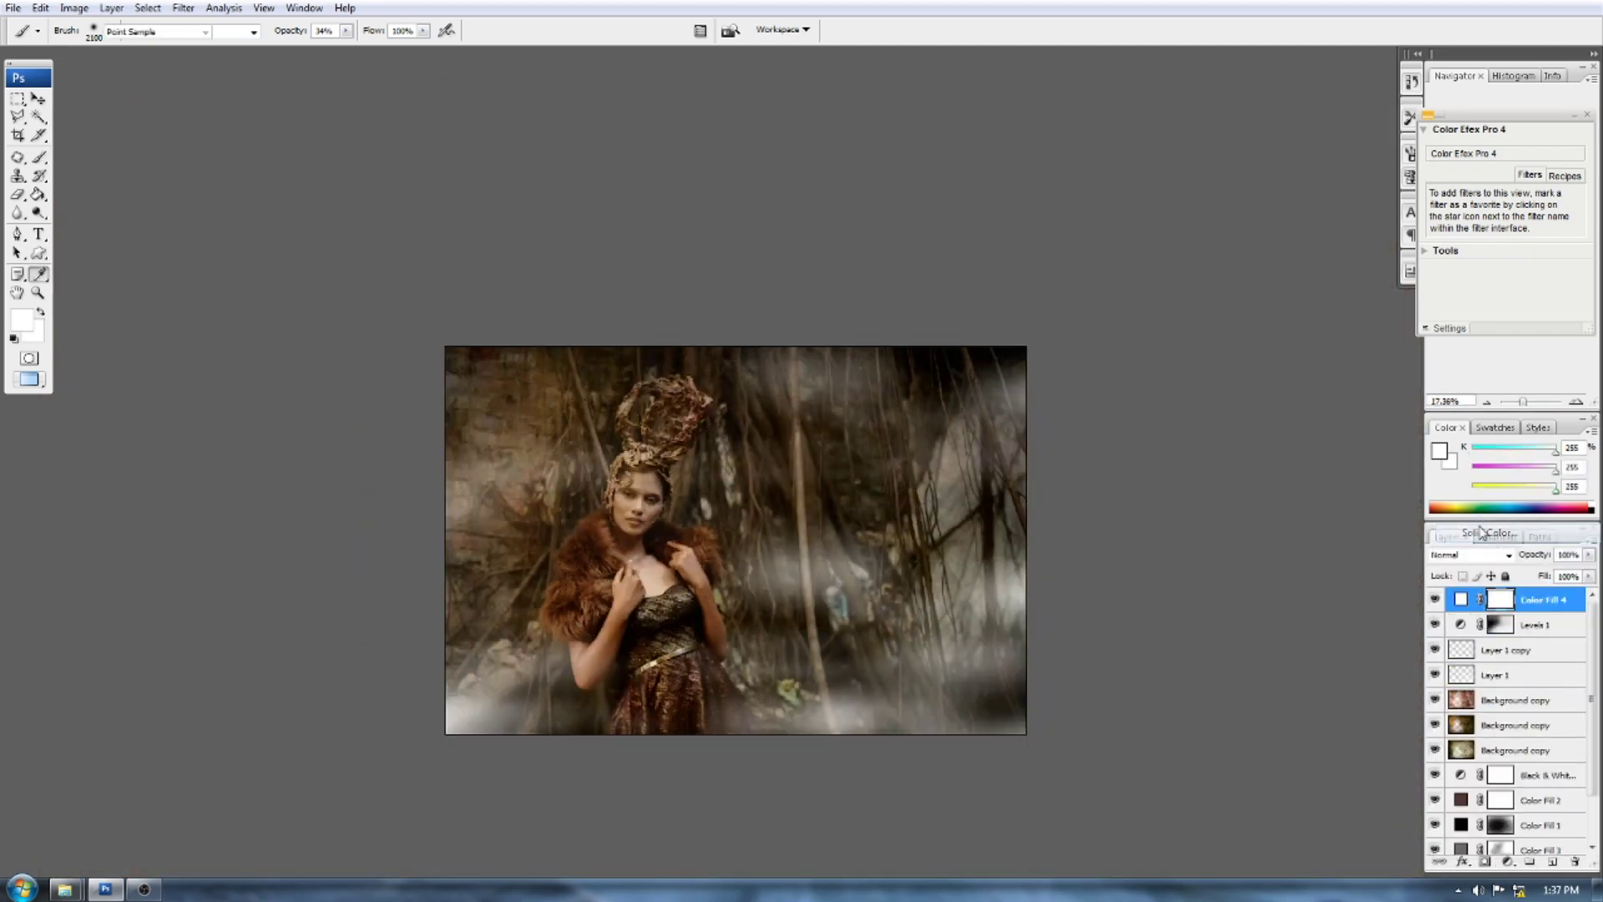
{"action": "left_click_drag", "start_coordinate": [1183, 812], "coordinate": [1184, 821]}
{"action": "left_click", "coordinate": [1160, 741]}
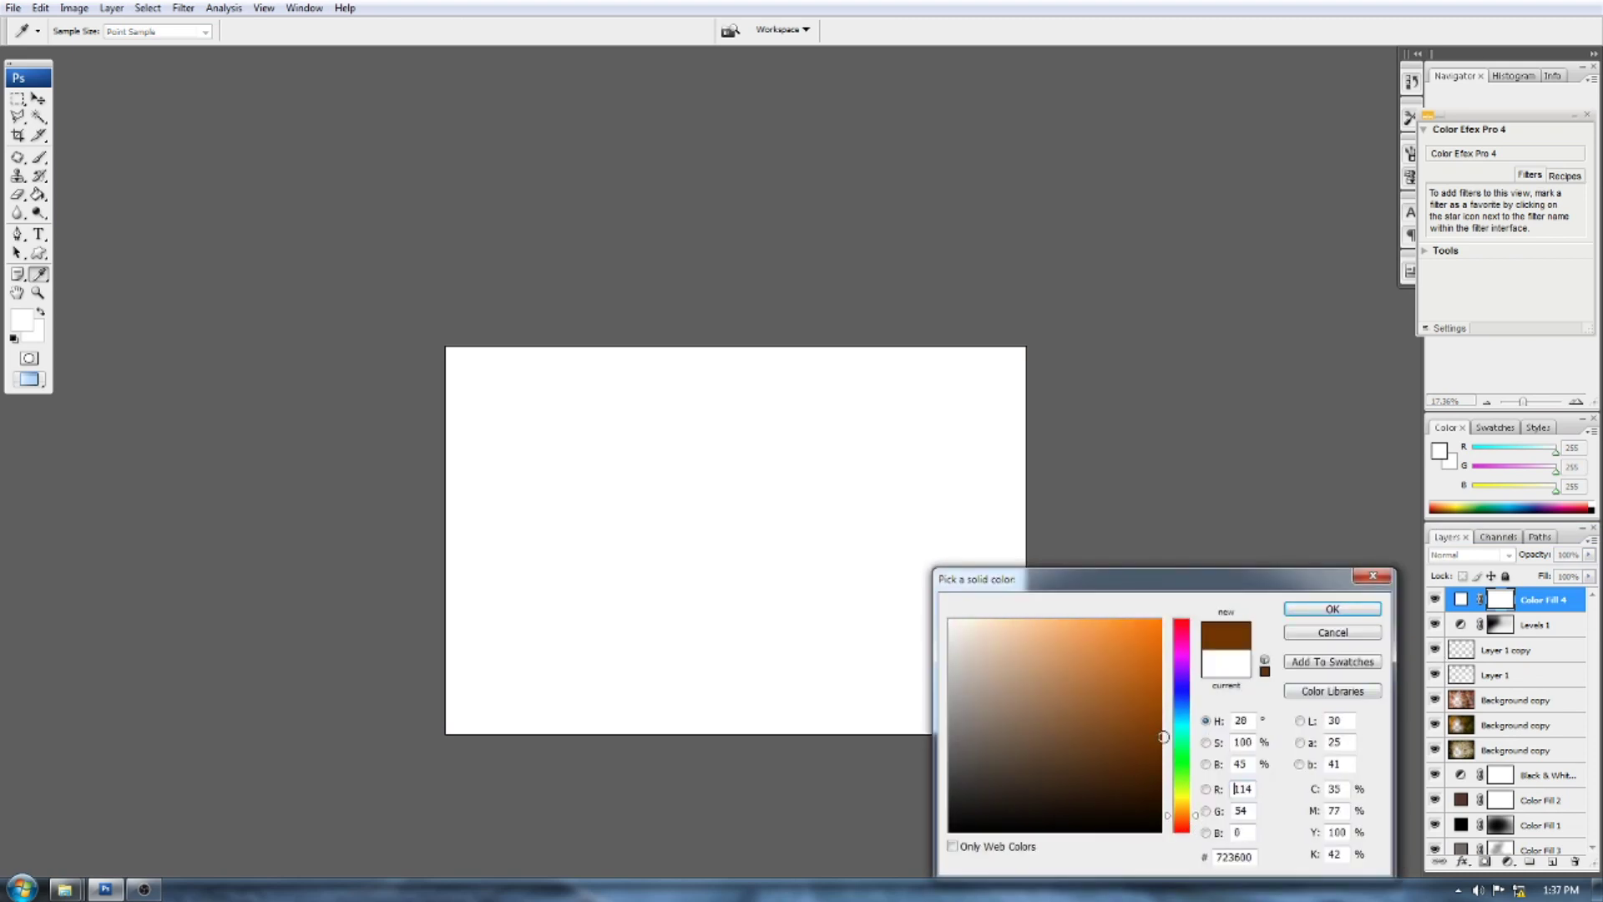
{"action": "left_click", "coordinate": [1333, 608]}
- Set the brown fill layer's blend mode to Darken and its opacity to 15%
{"action": "left_click", "coordinate": [1495, 556]}
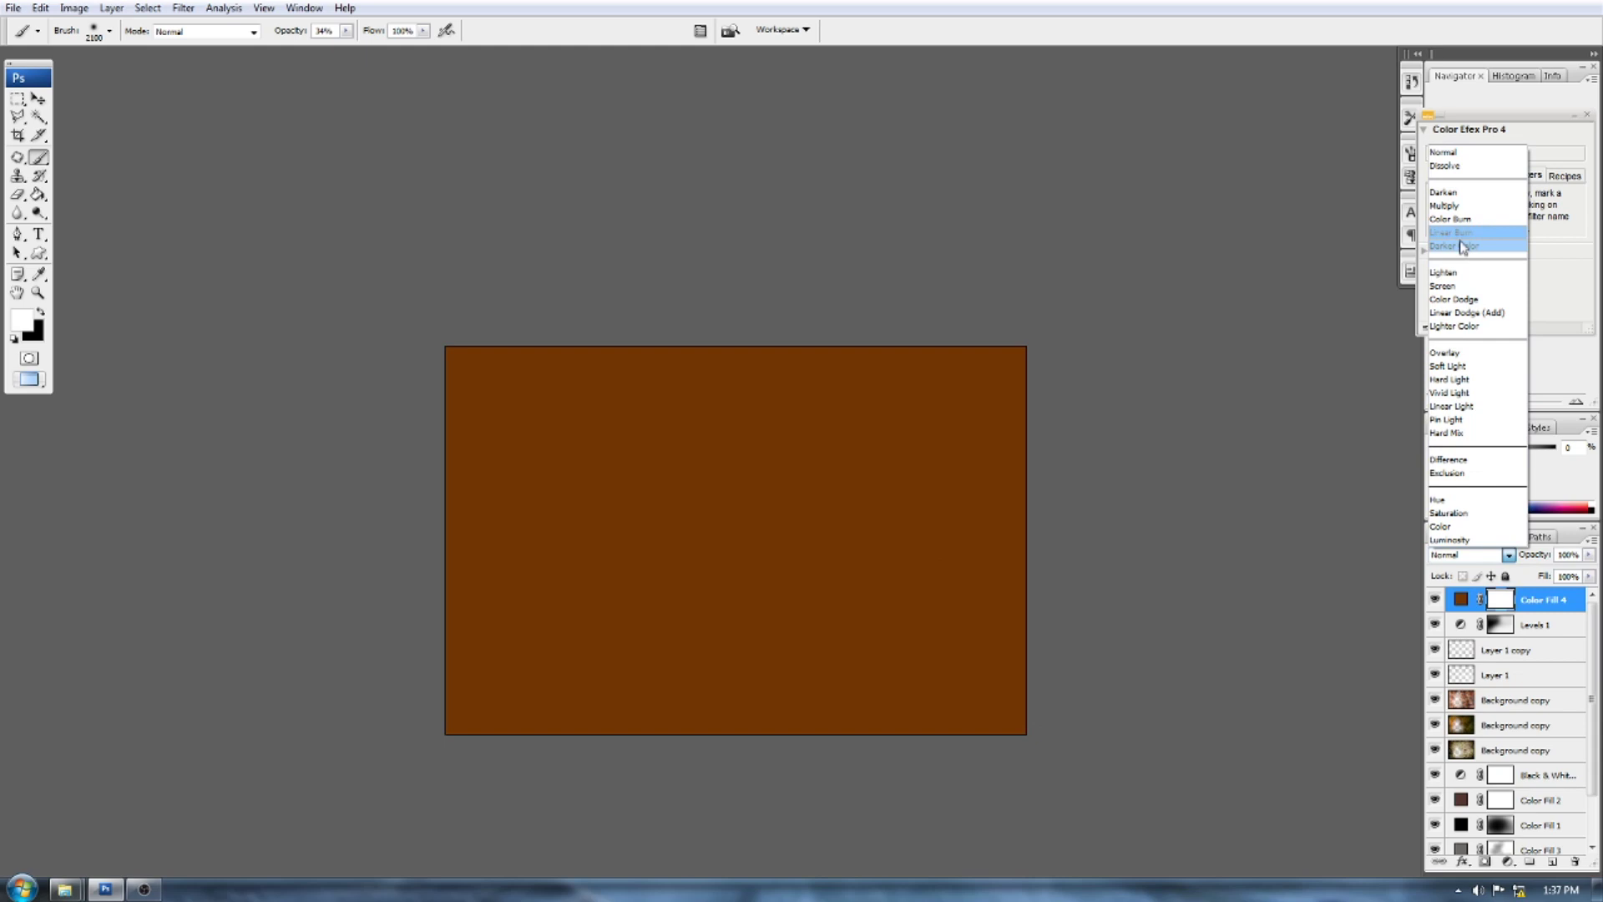
{"action": "left_click", "coordinate": [1452, 204]}
{"action": "left_click_drag", "start_coordinate": [1541, 561], "coordinate": [1468, 568]}
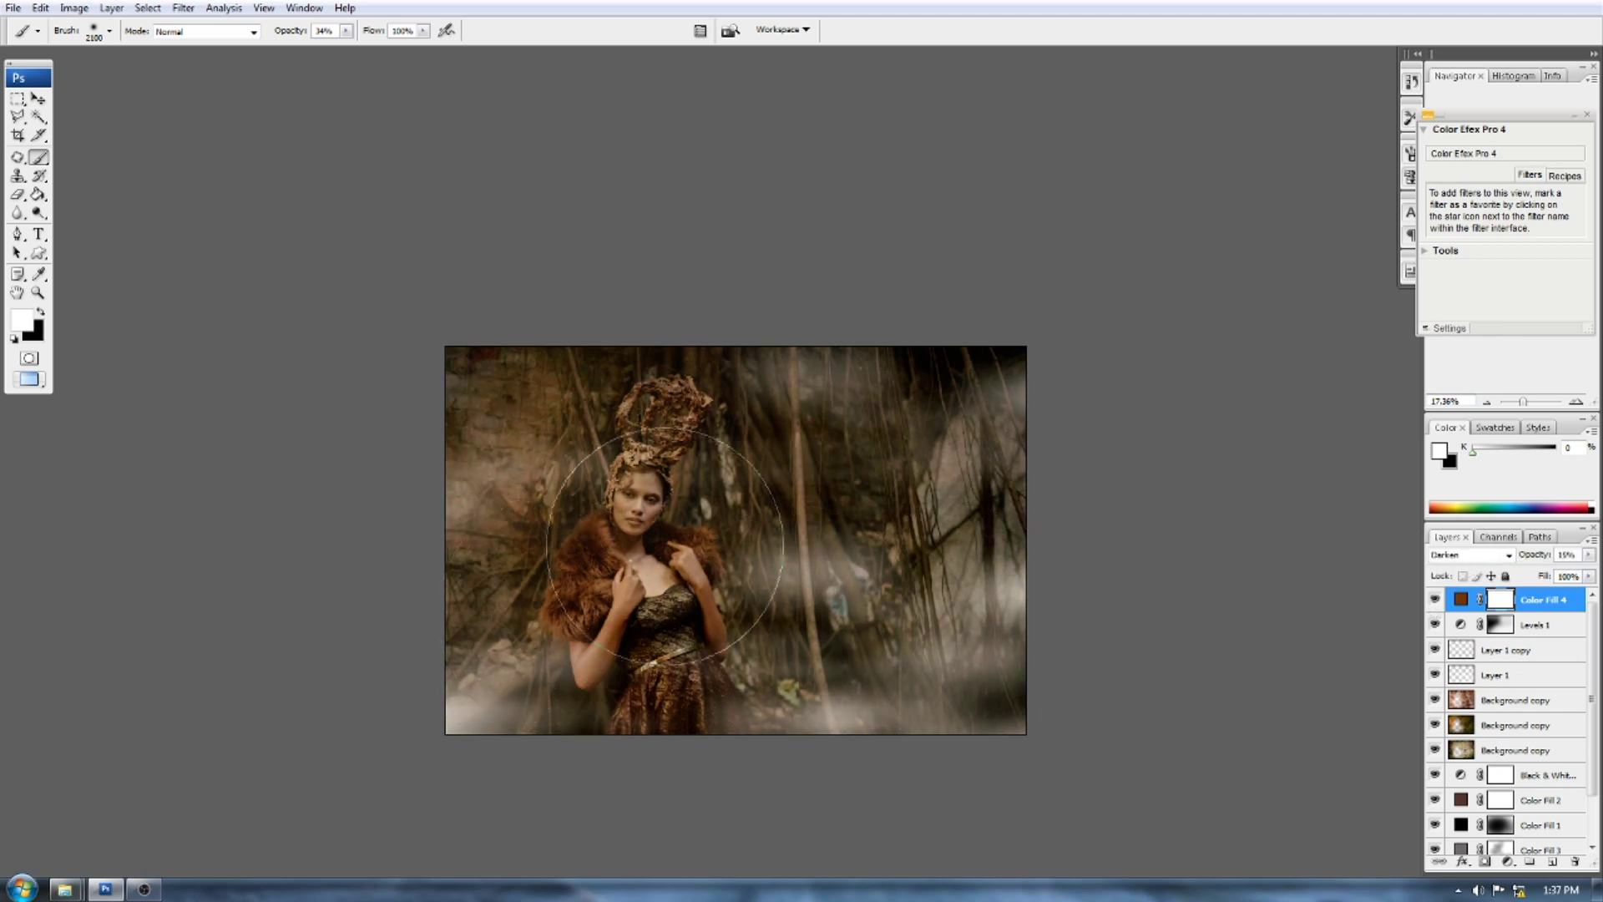
- Softly erase the brown fill's mask over the model with the Eraser at 15% opacity, and compare the portrait with and without the fill
{"action": "left_click", "coordinate": [18, 194]}
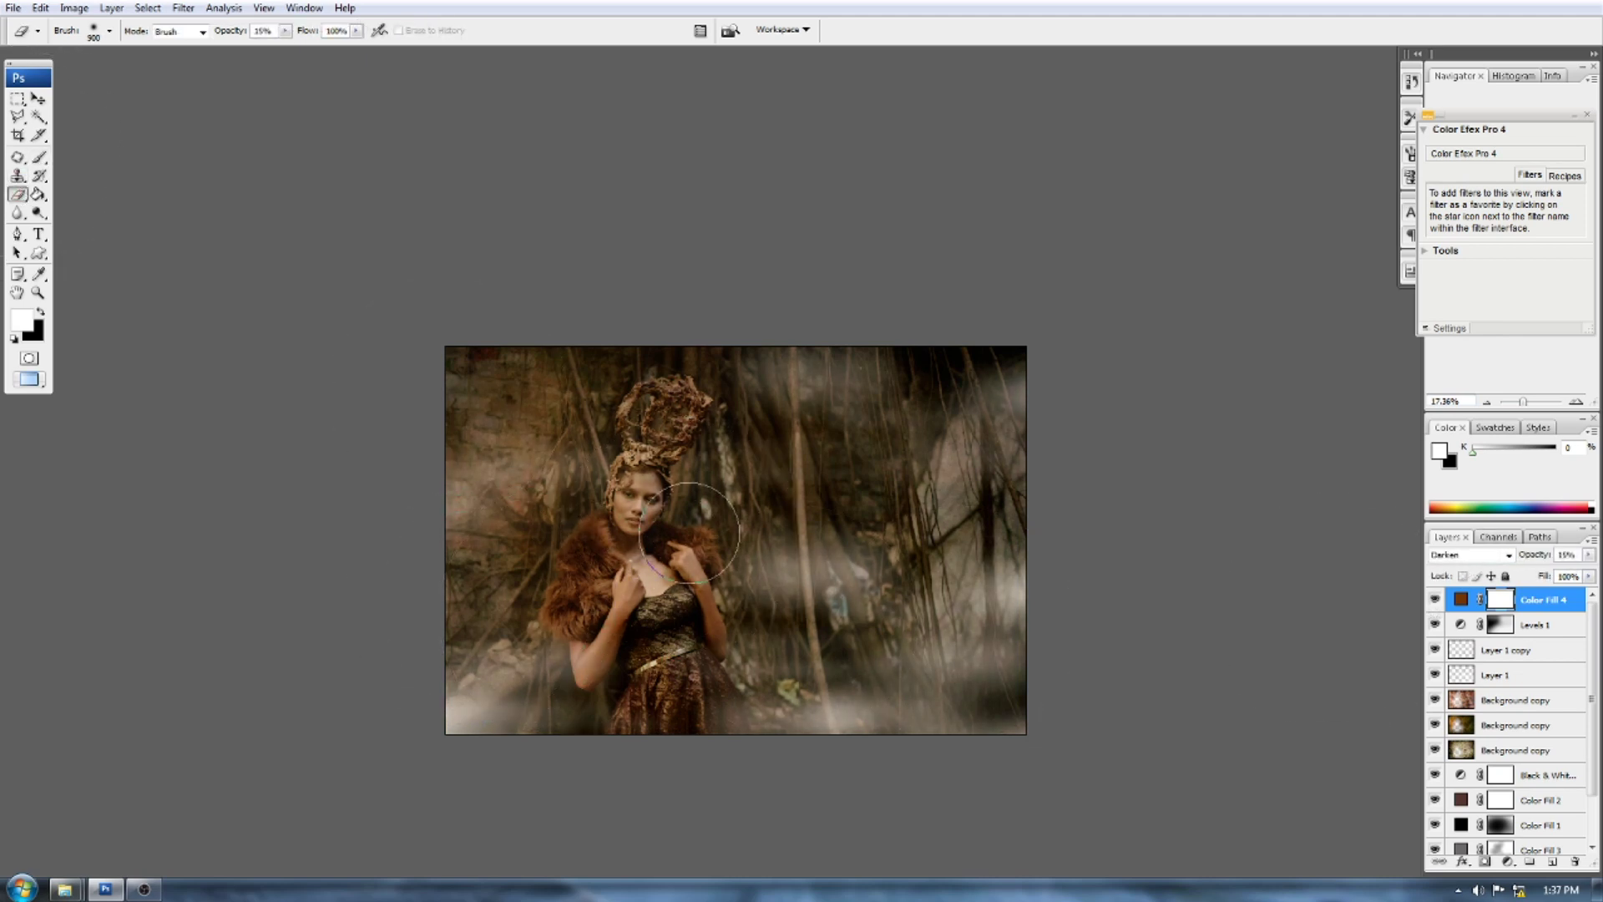
{"action": "left_click_drag", "start_coordinate": [594, 557], "coordinate": [634, 568]}
{"action": "left_click_drag", "start_coordinate": [579, 616], "coordinate": [702, 658]}
{"action": "scroll", "coordinate": [719, 498], "scroll_direction": "up", "scroll_amount": 6}
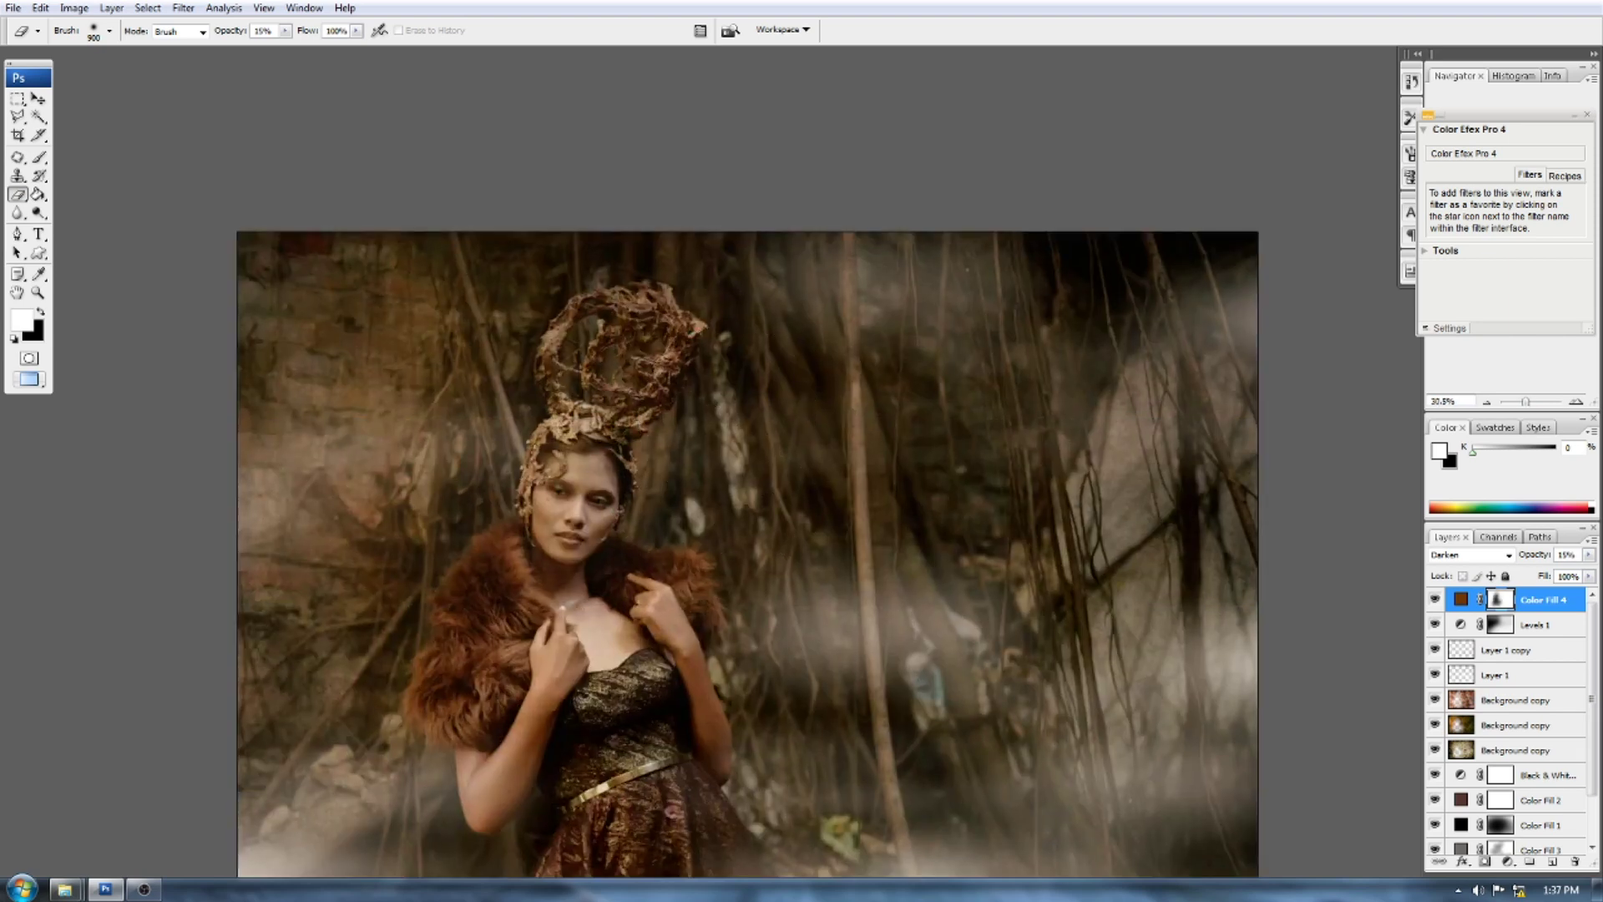
{"action": "scroll", "coordinate": [590, 501], "scroll_direction": "down", "scroll_amount": 5}
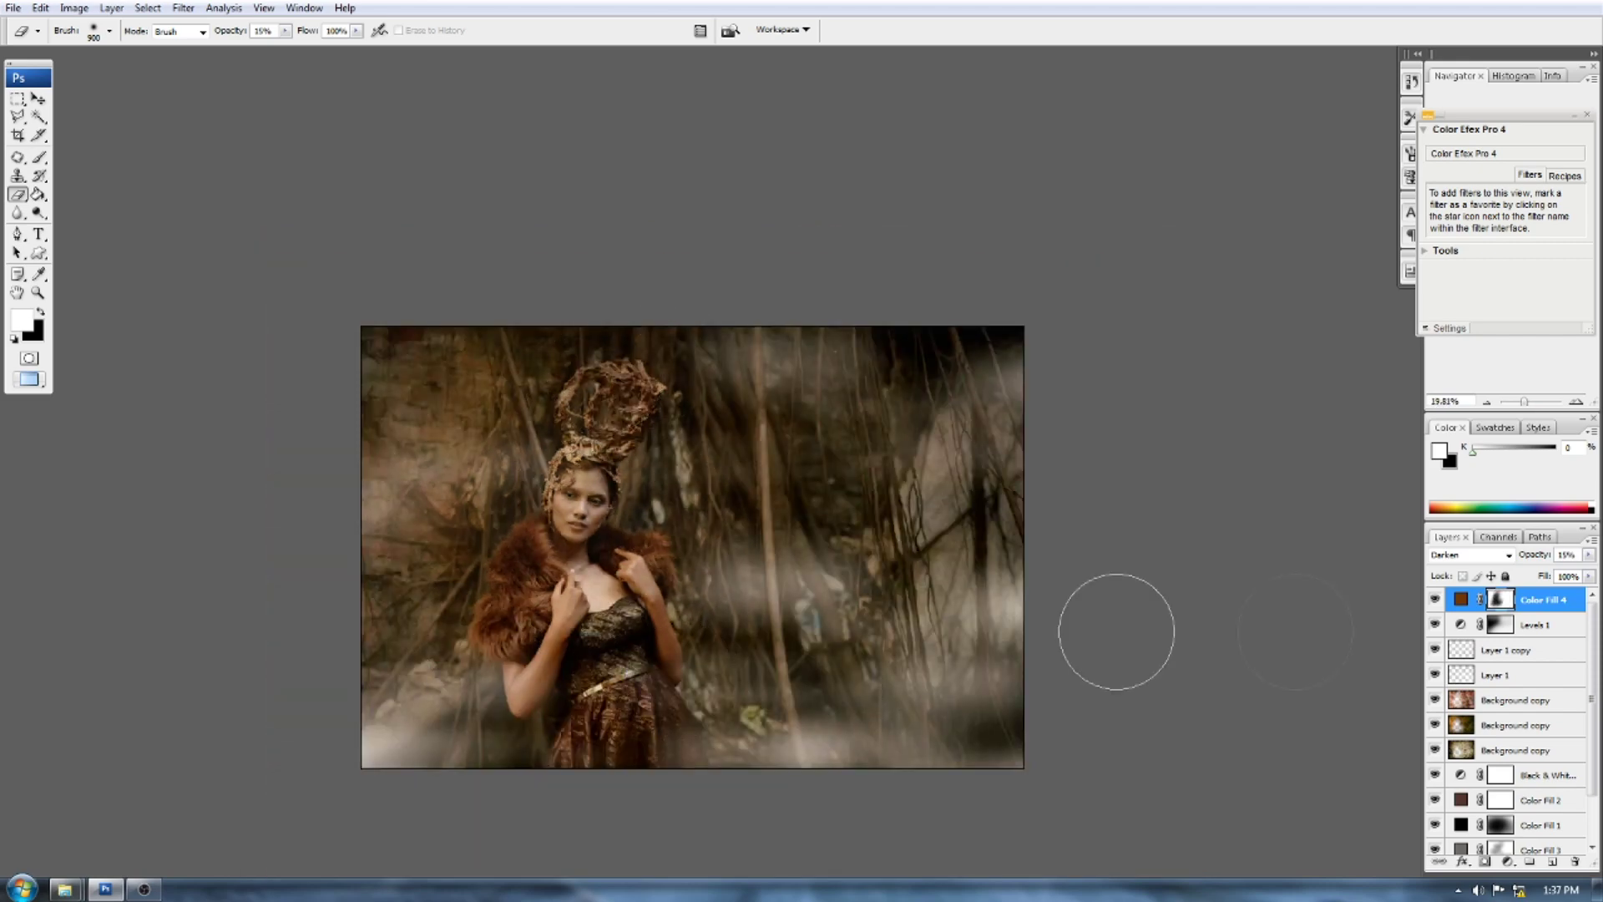
{"action": "left_click", "coordinate": [1437, 600]}
{"action": "left_click", "coordinate": [1436, 601]}
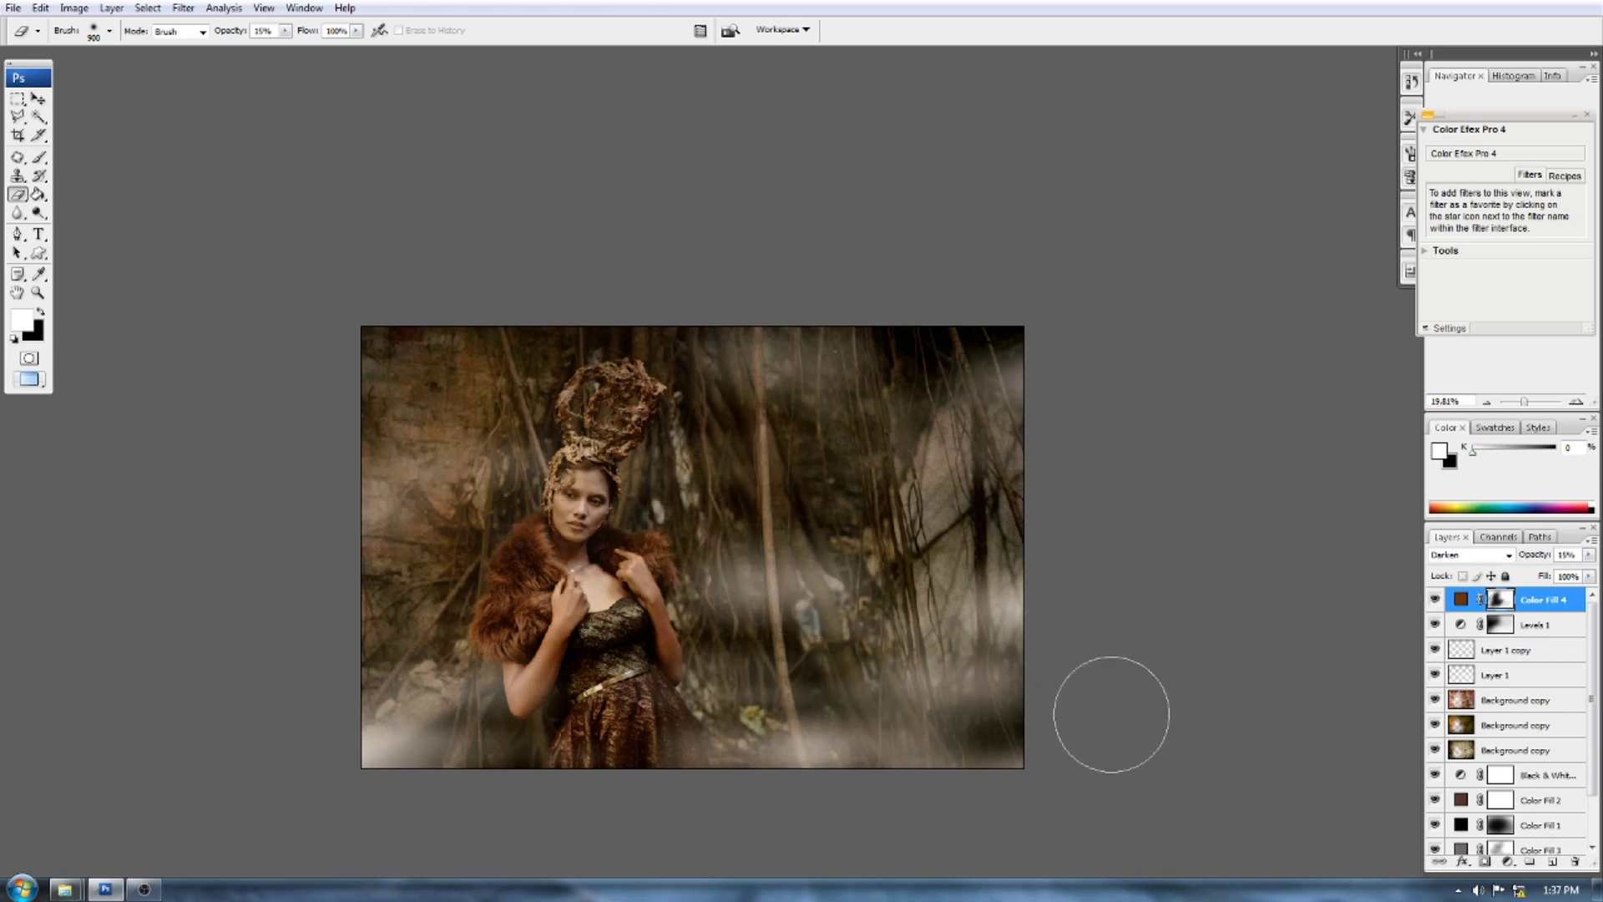
- Close the a21.jpg texture and open Texture_old_wall_by_zwarando.jpg from the TEXTURE folder in Photoshop
{"action": "key", "text": "f"}
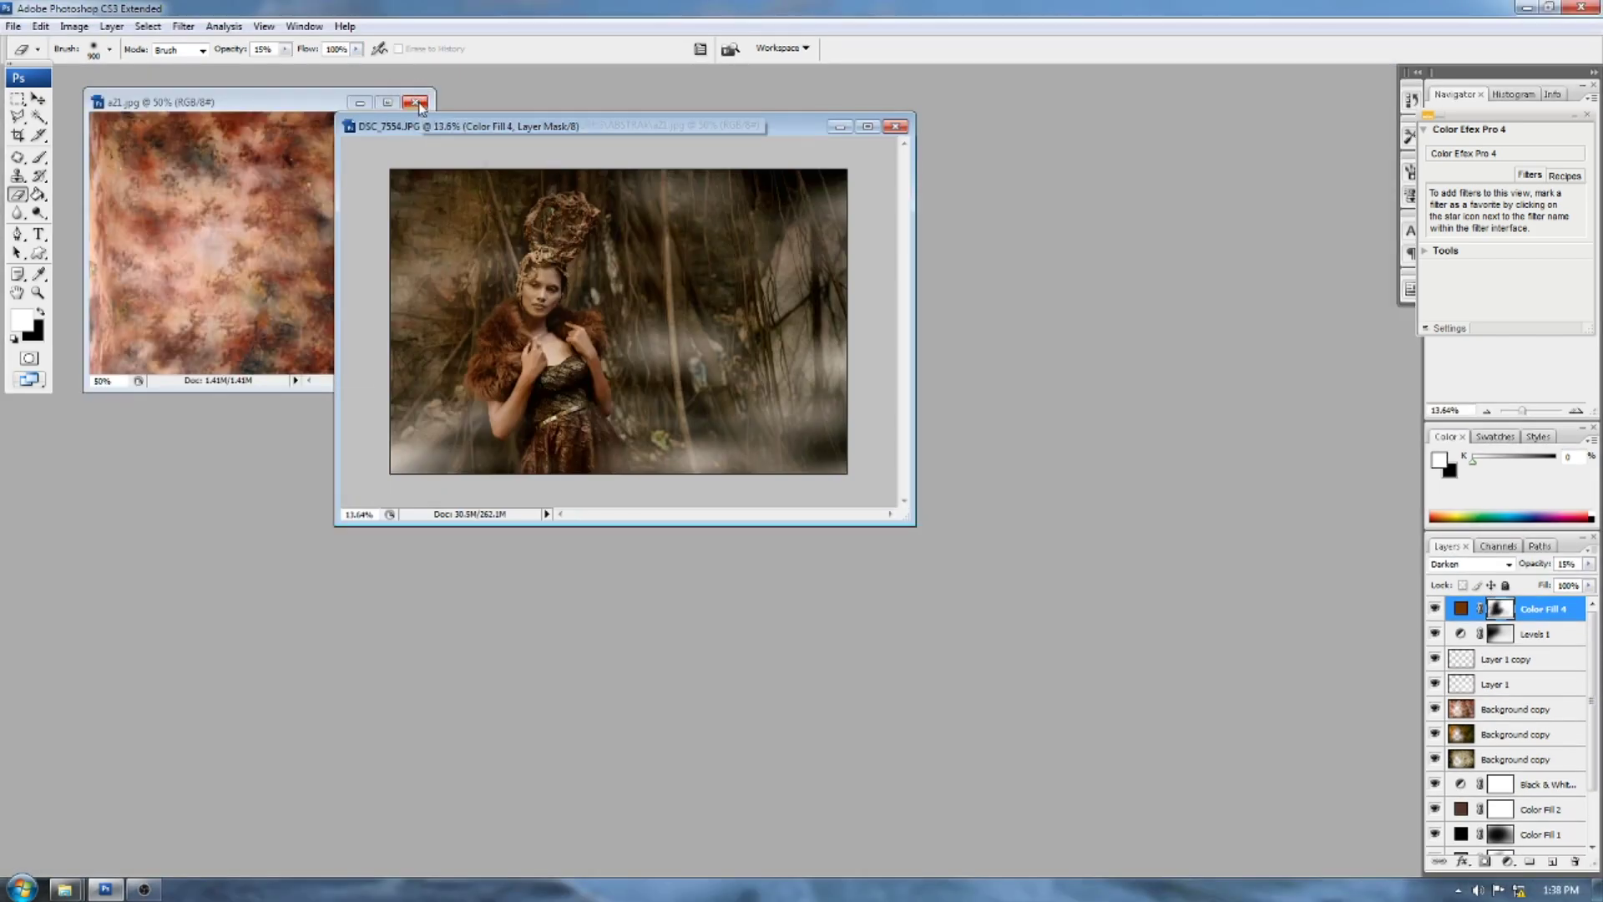
{"action": "left_click", "coordinate": [416, 103]}
{"action": "mouse_move", "coordinate": [65, 887]}
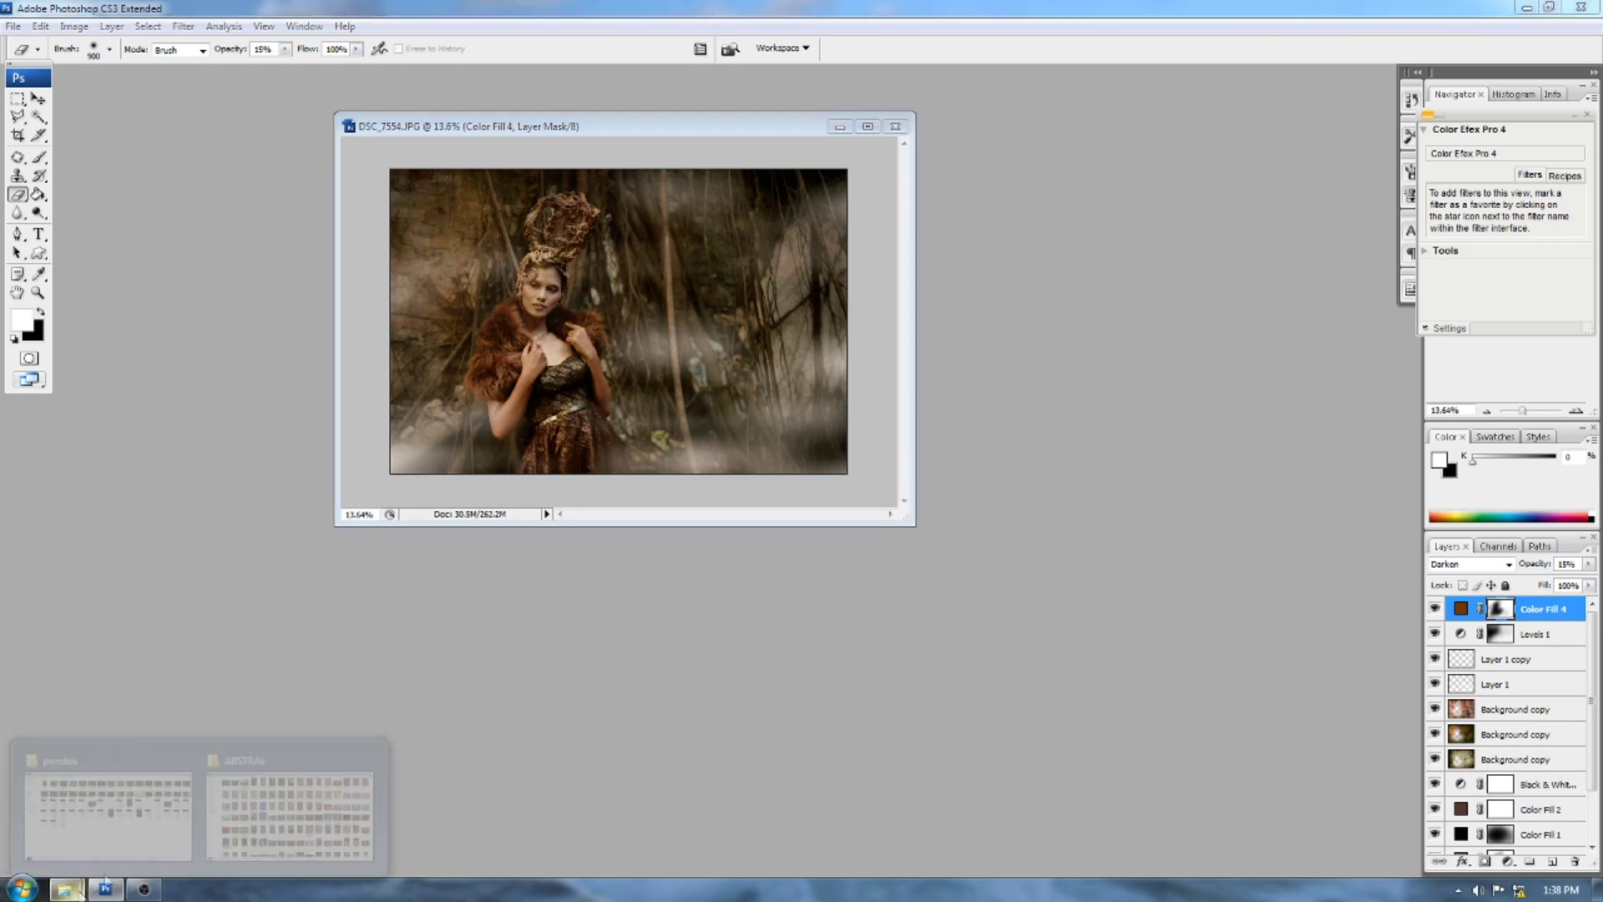
{"action": "left_click", "coordinate": [292, 814]}
{"action": "key", "text": "BackSpace"}
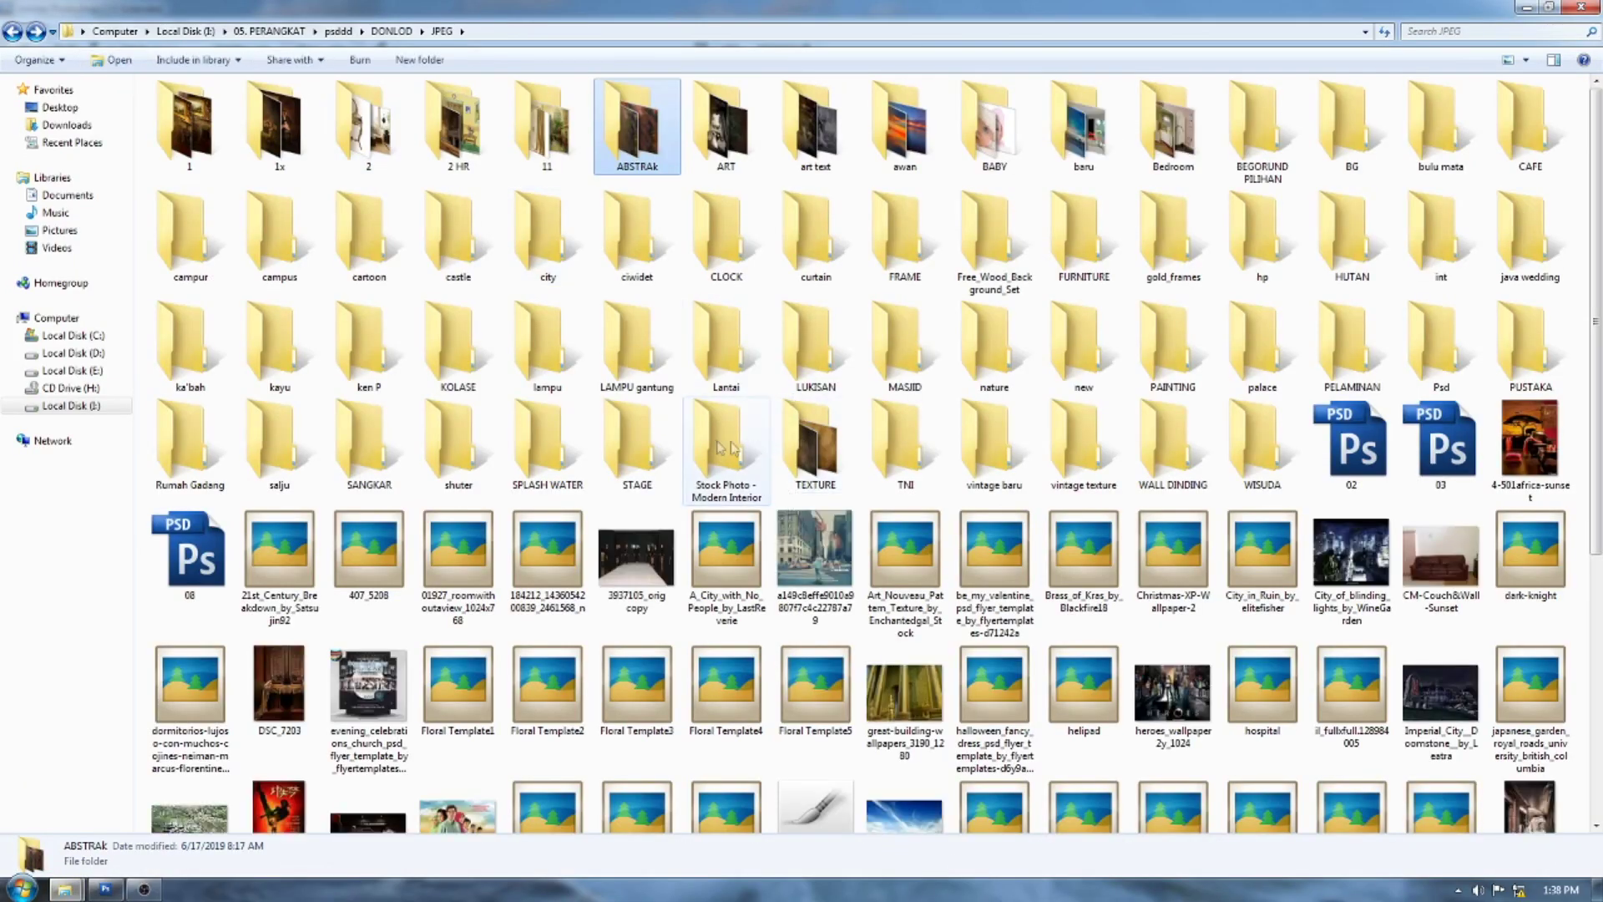
{"action": "left_click", "coordinate": [841, 462]}
{"action": "double_click", "coordinate": [841, 462]}
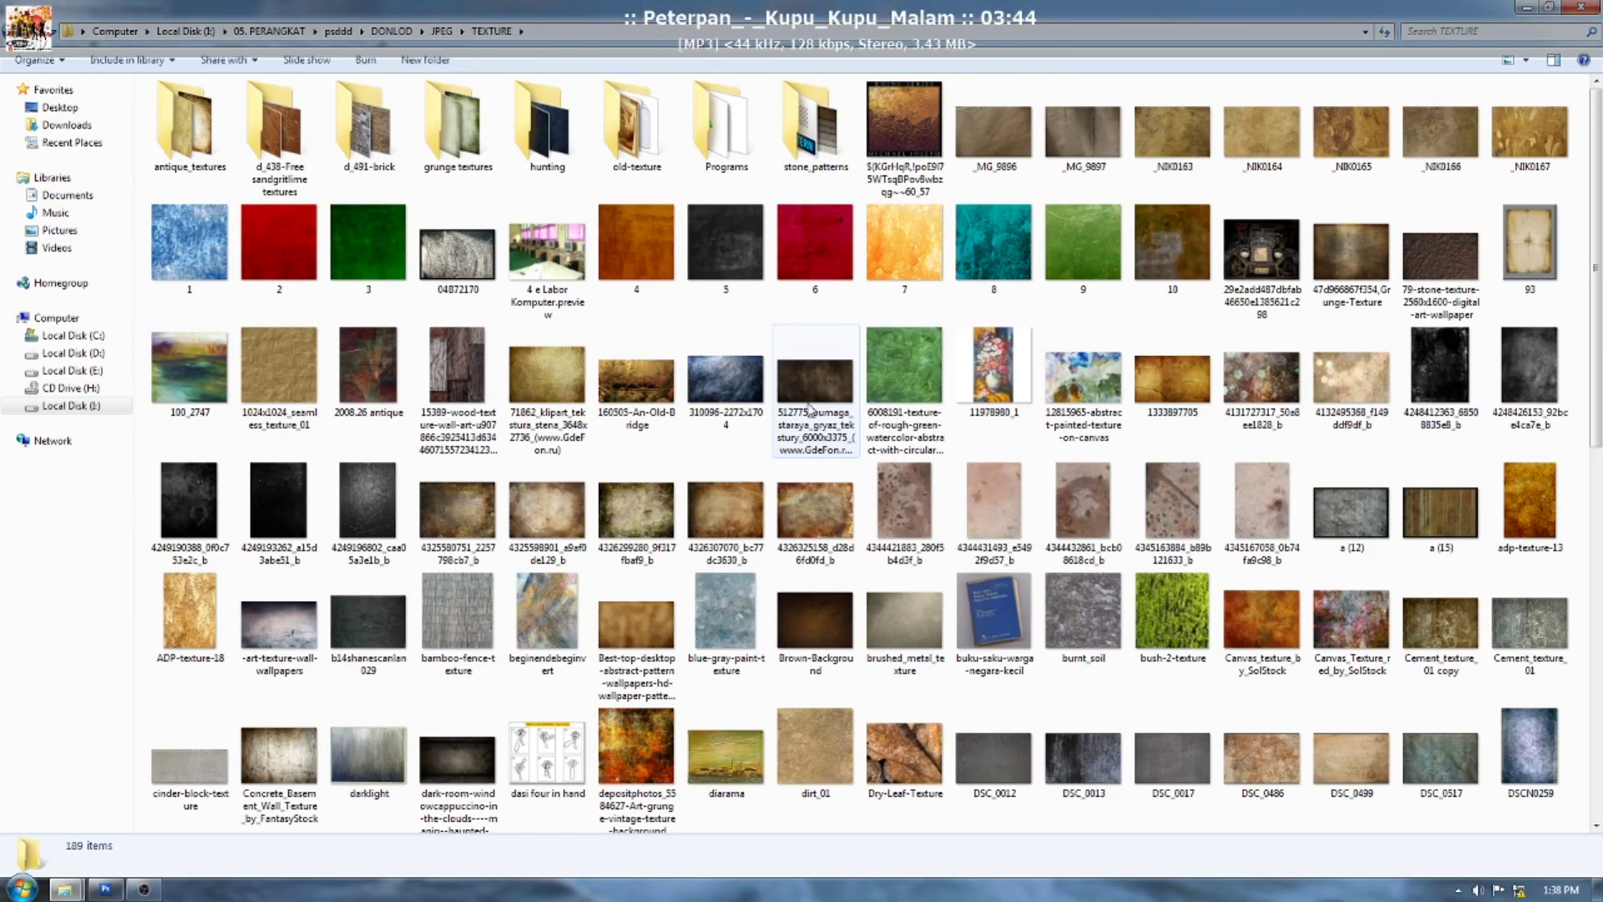
{"action": "scroll", "coordinate": [868, 420], "scroll_direction": "down", "scroll_amount": 10}
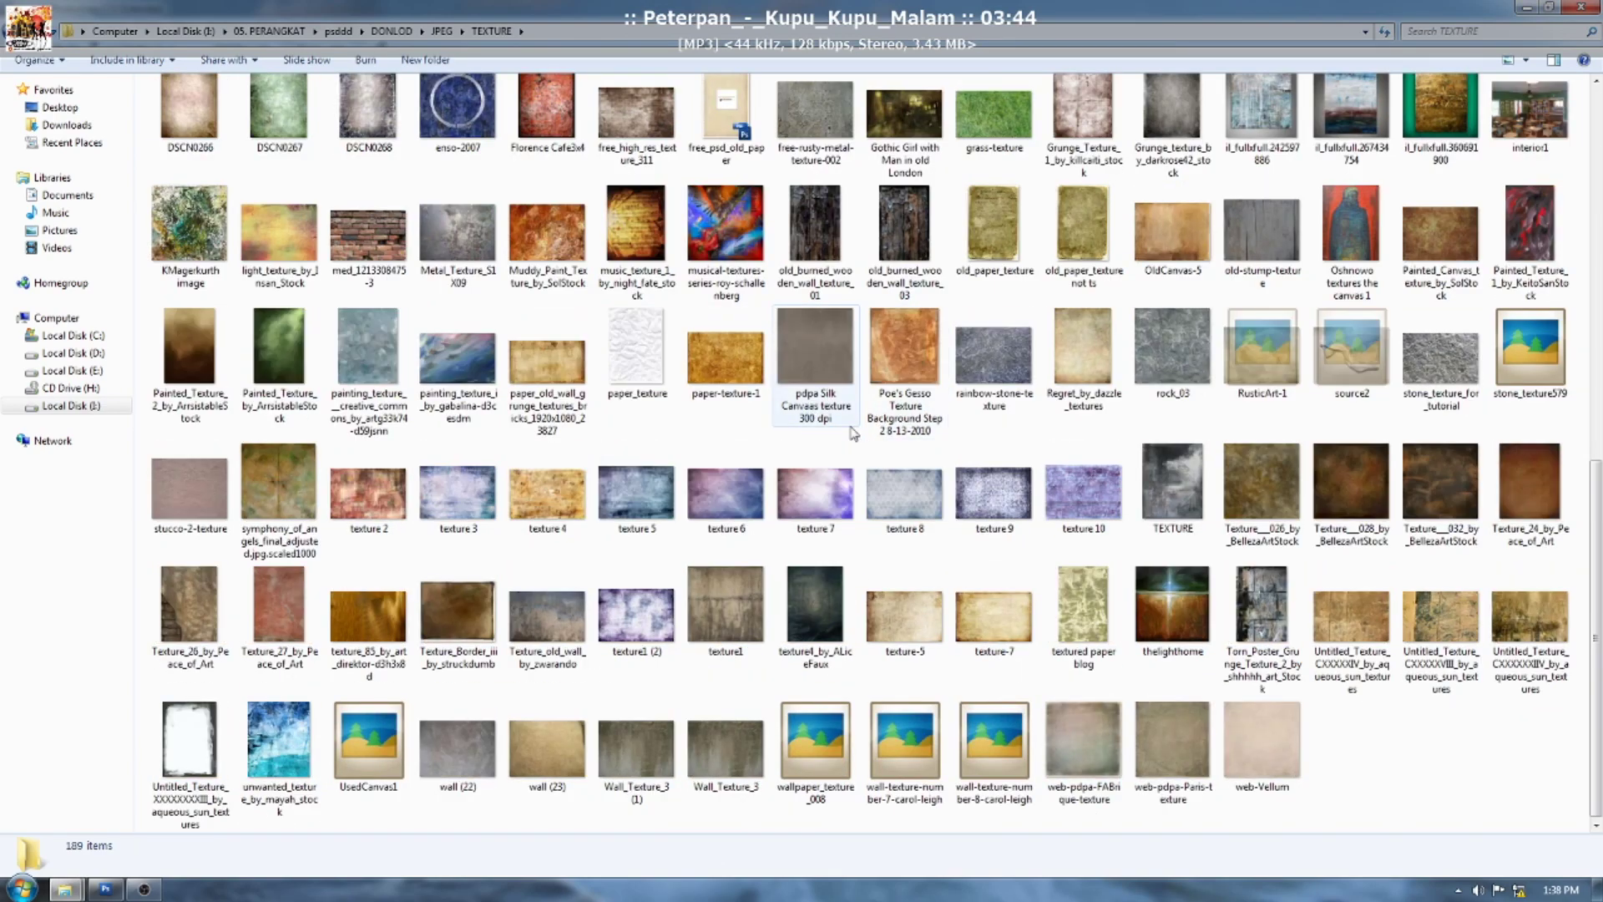
{"action": "left_click_drag", "start_coordinate": [547, 613], "coordinate": [621, 669]}
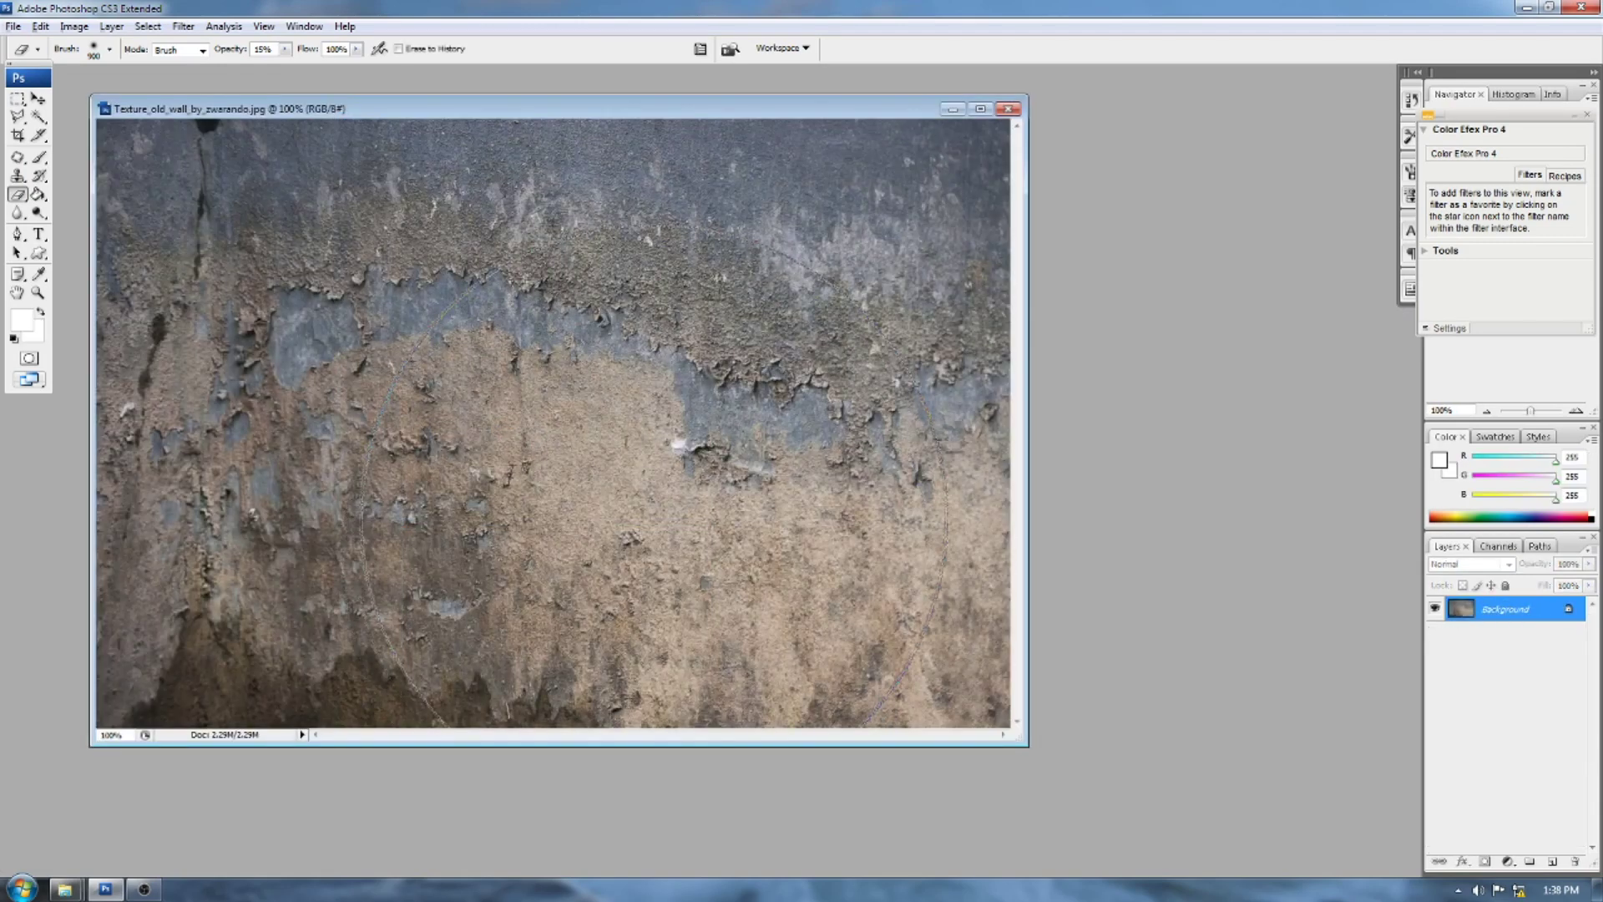
- Move the old wall texture into the portrait as the top layer and scale it to about 385% so it covers the whole image
{"action": "key", "text": "ctrl+minus"}
{"action": "key", "text": "v"}
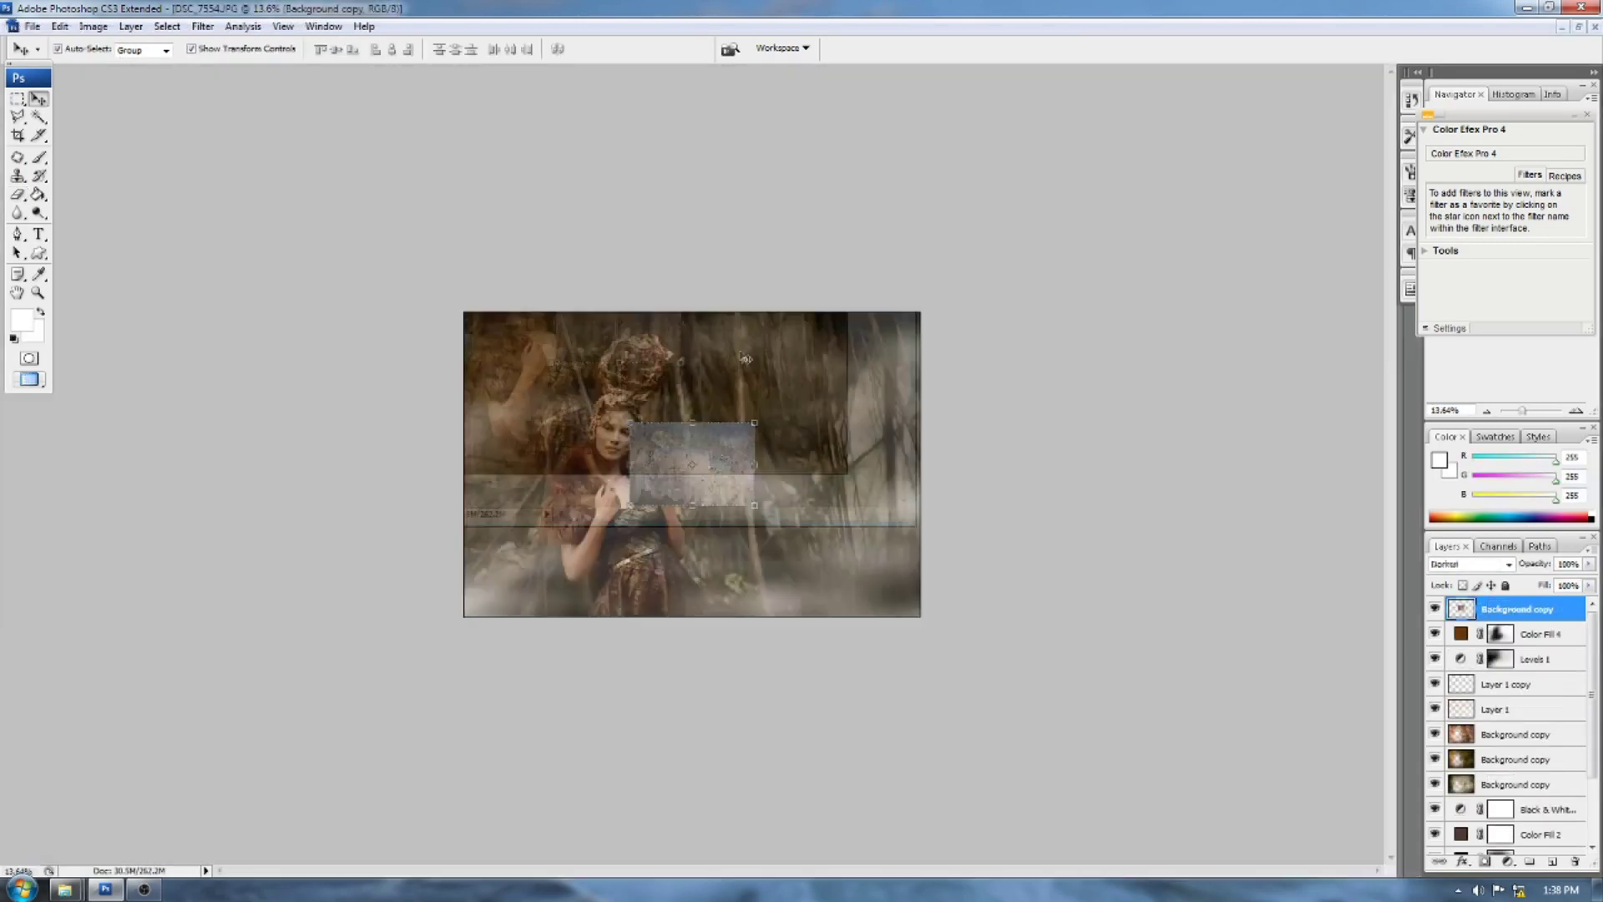
{"action": "key", "text": "f"}
{"action": "scroll", "coordinate": [746, 359], "scroll_direction": "up", "scroll_amount": 4}
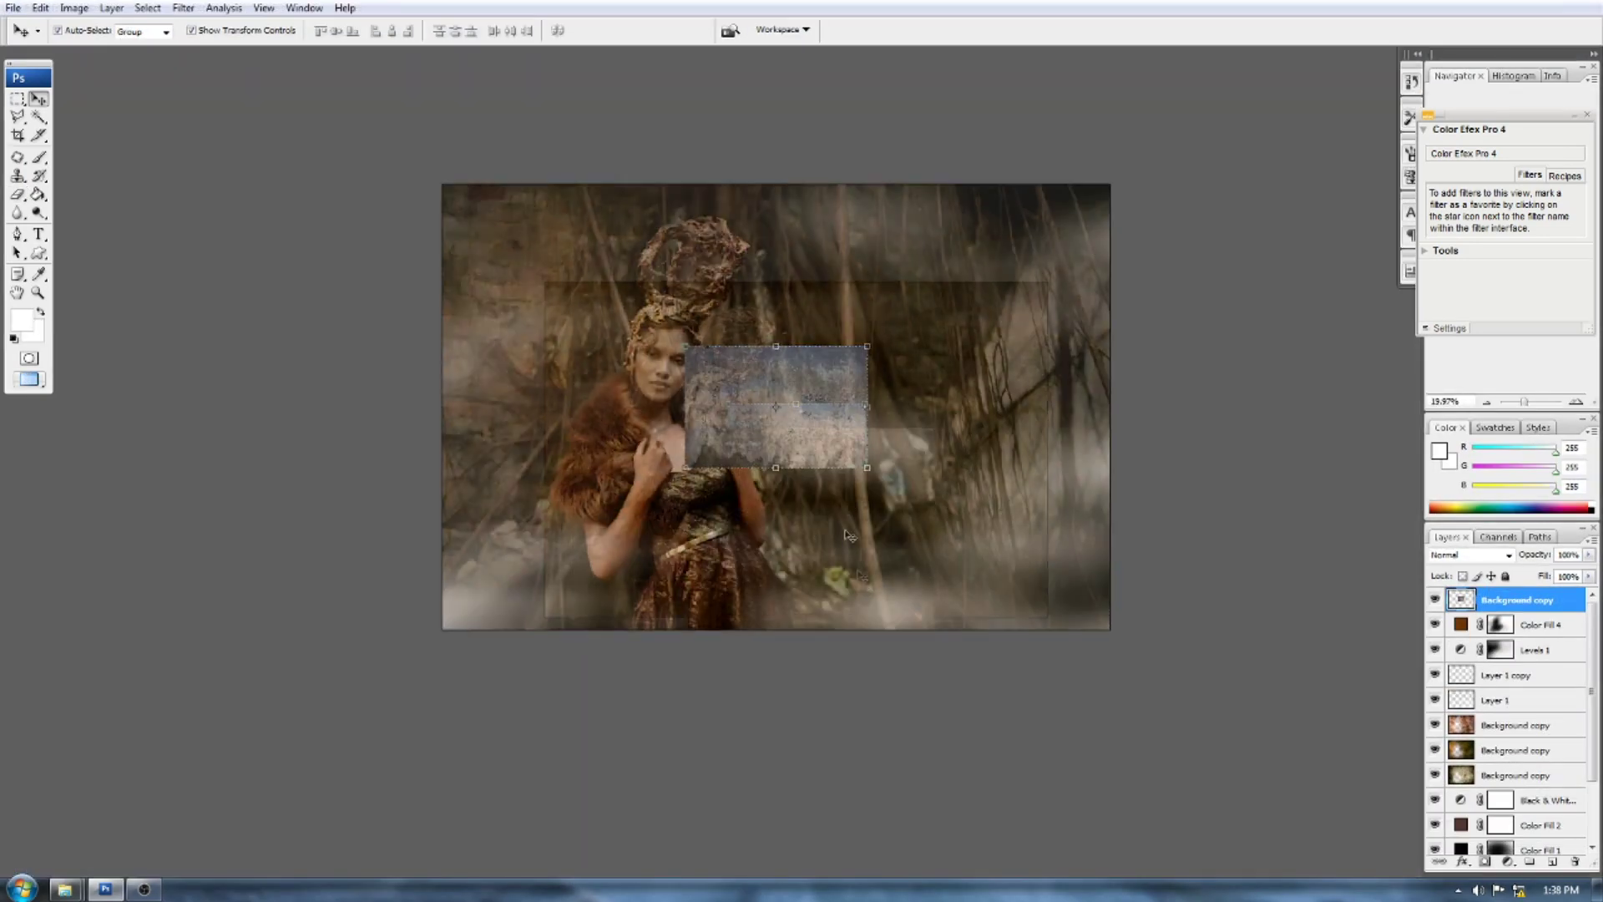
{"action": "left_click_drag", "start_coordinate": [867, 470], "coordinate": [1165, 591]}
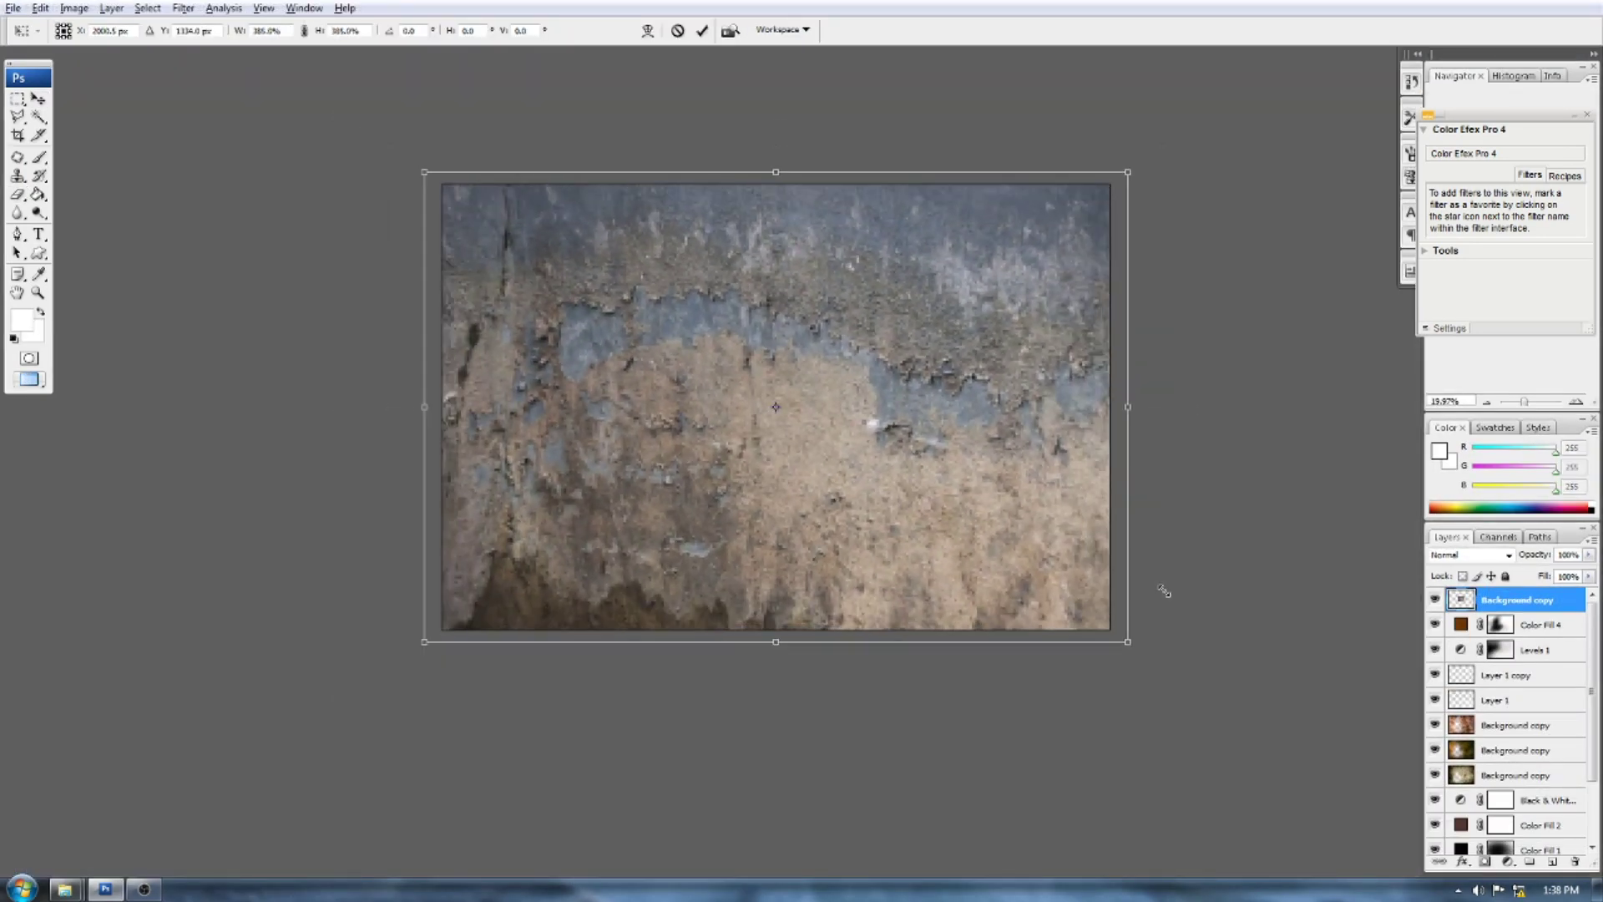
{"action": "key", "text": "Return"}
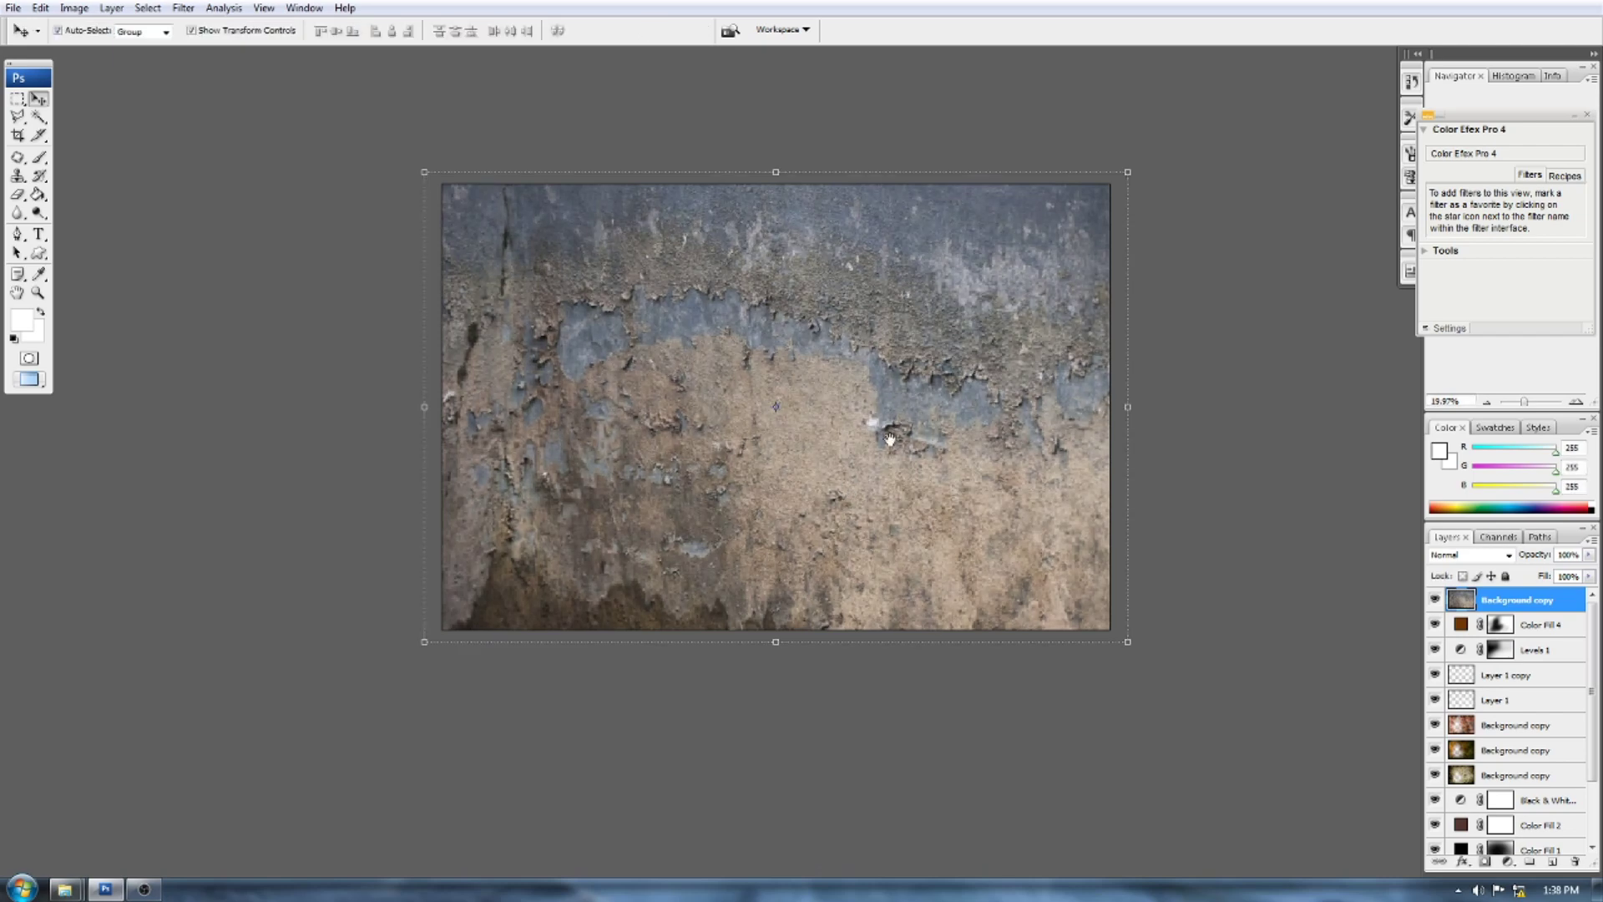
- Blend the old wall texture with Color Burn at 13% opacity, trying Darken and Multiply before it and comparing with the layer hidden
{"action": "scroll", "coordinate": [877, 458], "scroll_direction": "up", "scroll_amount": 2}
{"action": "left_click_drag", "start_coordinate": [1537, 555], "coordinate": [1471, 565]}
{"action": "left_click", "coordinate": [1455, 556]}
{"action": "left_click", "coordinate": [1455, 555]}
{"action": "key", "text": "Down"}
{"action": "key", "text": "Down"}
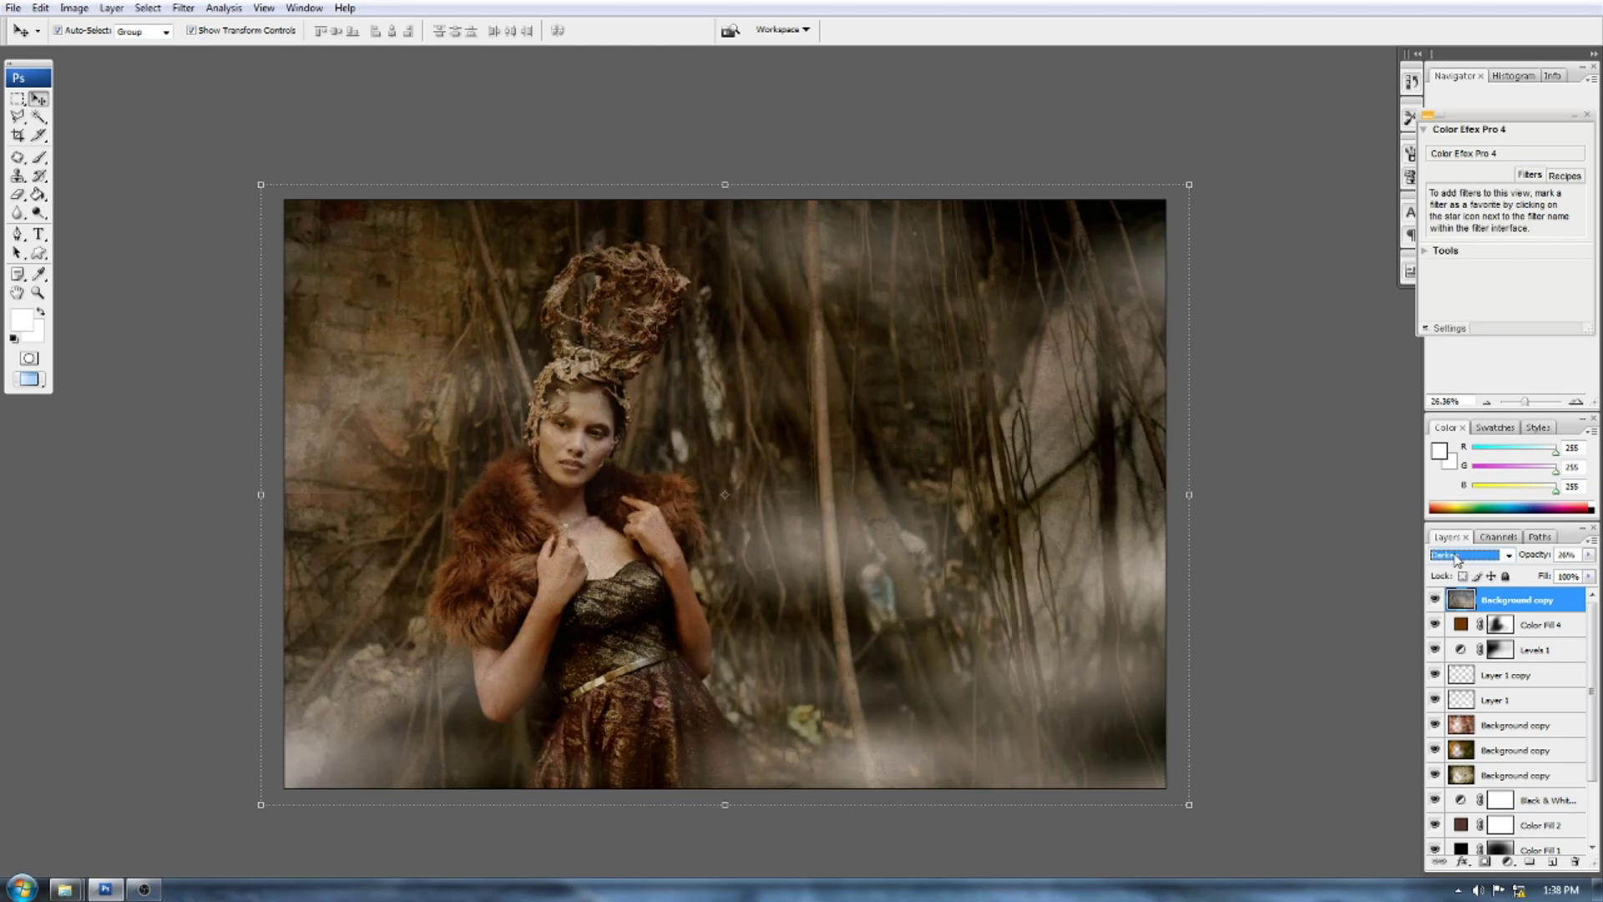
{"action": "key", "text": "Down"}
{"action": "key", "text": "Down"}
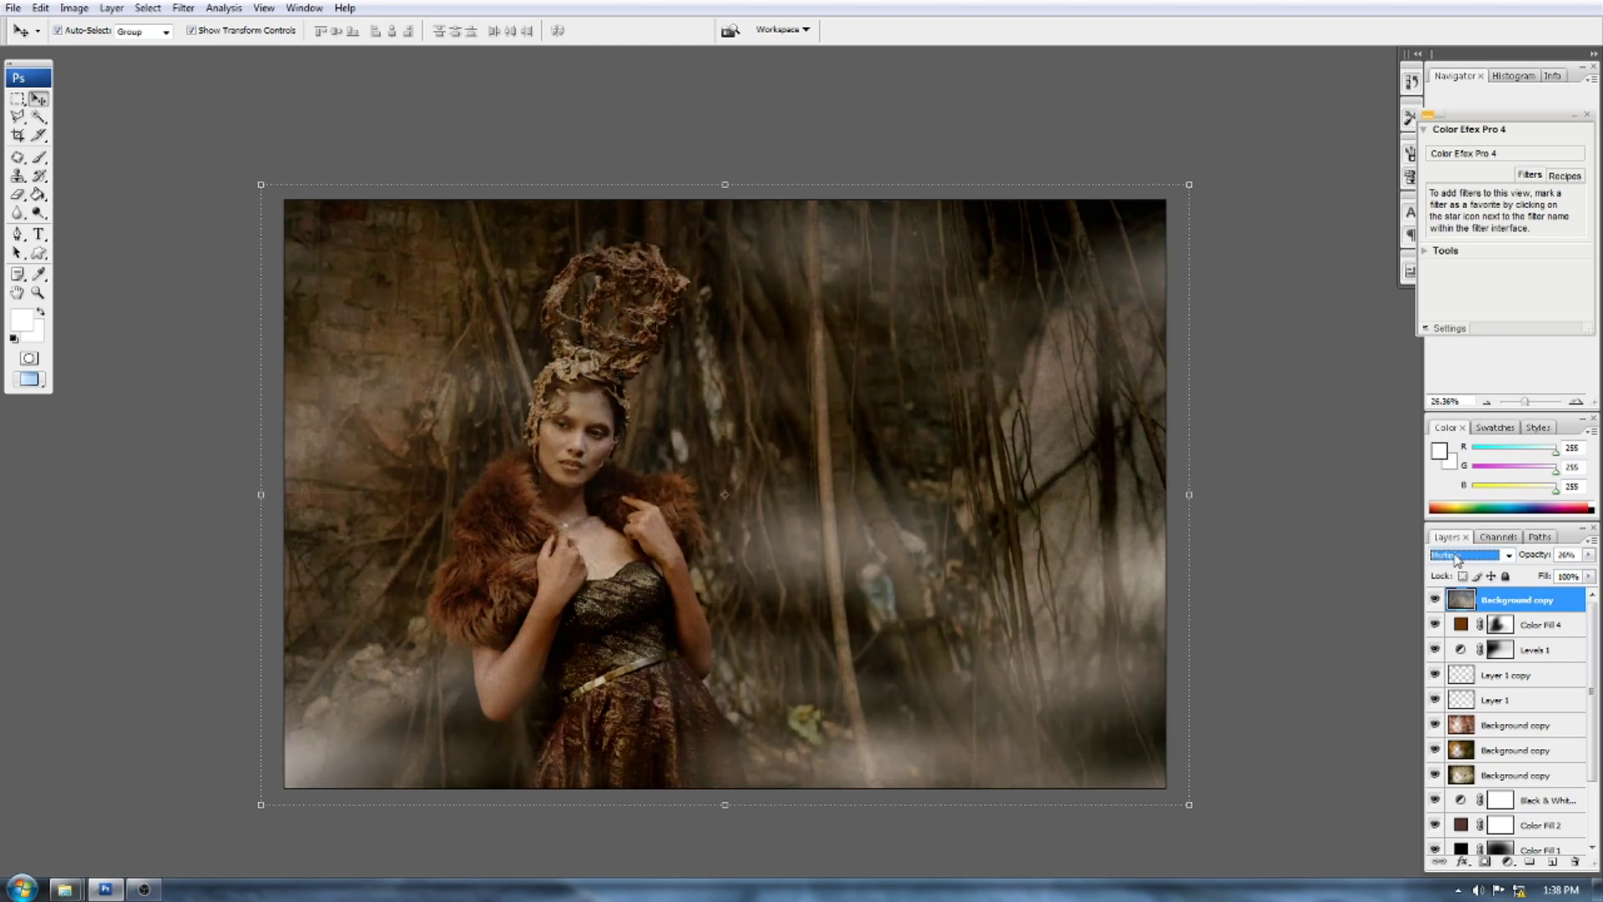
{"action": "left_click", "coordinate": [1437, 601]}
{"action": "left_click", "coordinate": [1436, 601]}
{"action": "left_click_drag", "start_coordinate": [1537, 558], "coordinate": [1511, 558]}
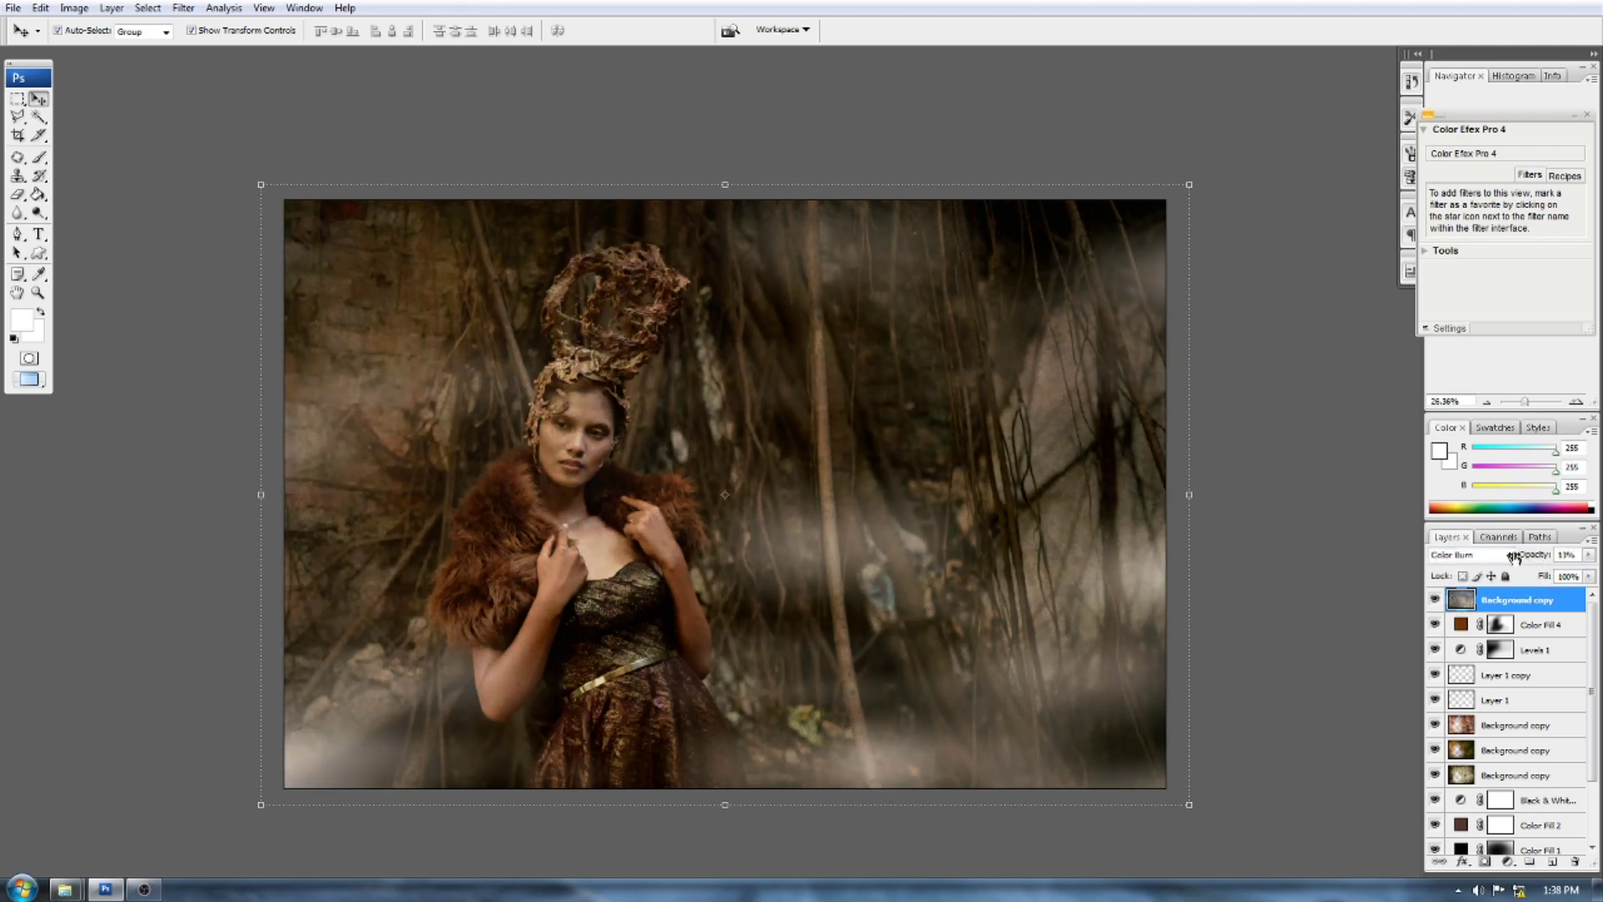
- Softly erase the old wall texture over the model's headpiece, face and upper body with the Eraser at 15% opacity
{"action": "left_click", "coordinate": [18, 195]}
{"action": "mouse_move", "coordinate": [607, 401]}
{"action": "left_mouse_down"}
{"action": "mouse_move", "coordinate": [569, 526]}
{"action": "mouse_move", "coordinate": [560, 668]}
{"action": "mouse_move", "coordinate": [634, 535]}
{"action": "mouse_move", "coordinate": [649, 290]}
{"action": "mouse_move", "coordinate": [517, 424]}
{"action": "mouse_move", "coordinate": [471, 611]}
{"action": "mouse_move", "coordinate": [601, 443]}
{"action": "mouse_move", "coordinate": [714, 559]}
{"action": "mouse_move", "coordinate": [486, 723]}
{"action": "left_mouse_up"}
{"action": "scroll", "coordinate": [555, 769], "scroll_direction": "down", "scroll_amount": 1}
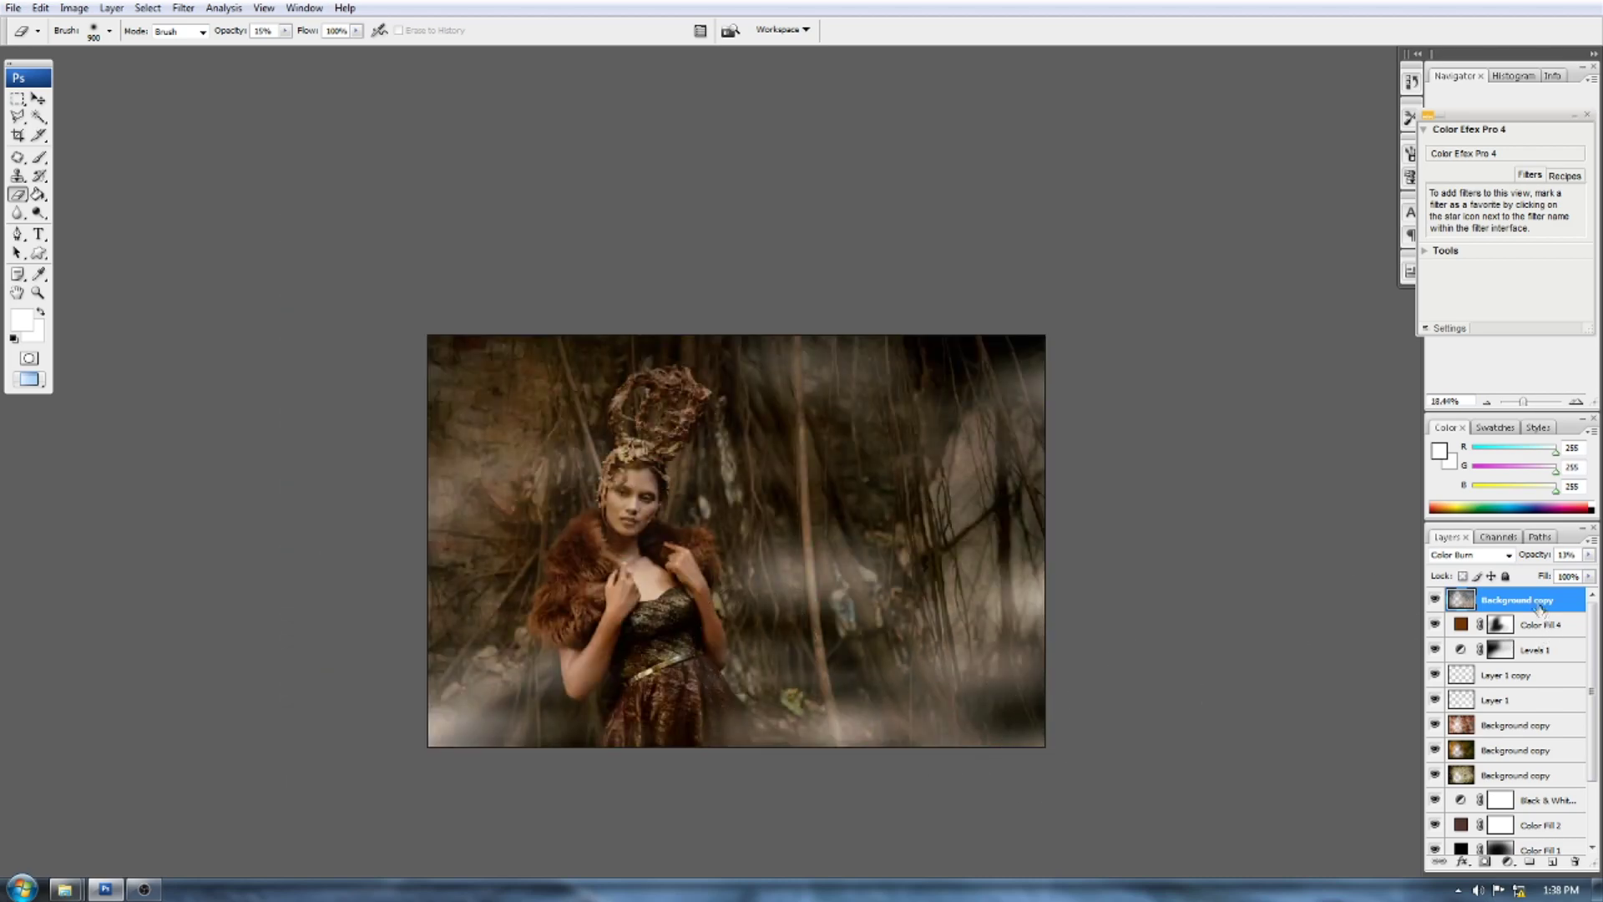
- Compare the portrait with and without the old wall texture, and raise that layer's opacity
{"action": "left_click", "coordinate": [1435, 599]}
{"action": "left_click", "coordinate": [1435, 599]}
{"action": "key", "text": "Up"}
{"action": "left_click", "coordinate": [1434, 600]}
{"action": "left_click", "coordinate": [1434, 600]}
{"action": "scroll", "coordinate": [629, 480], "scroll_direction": "up", "scroll_amount": 6}
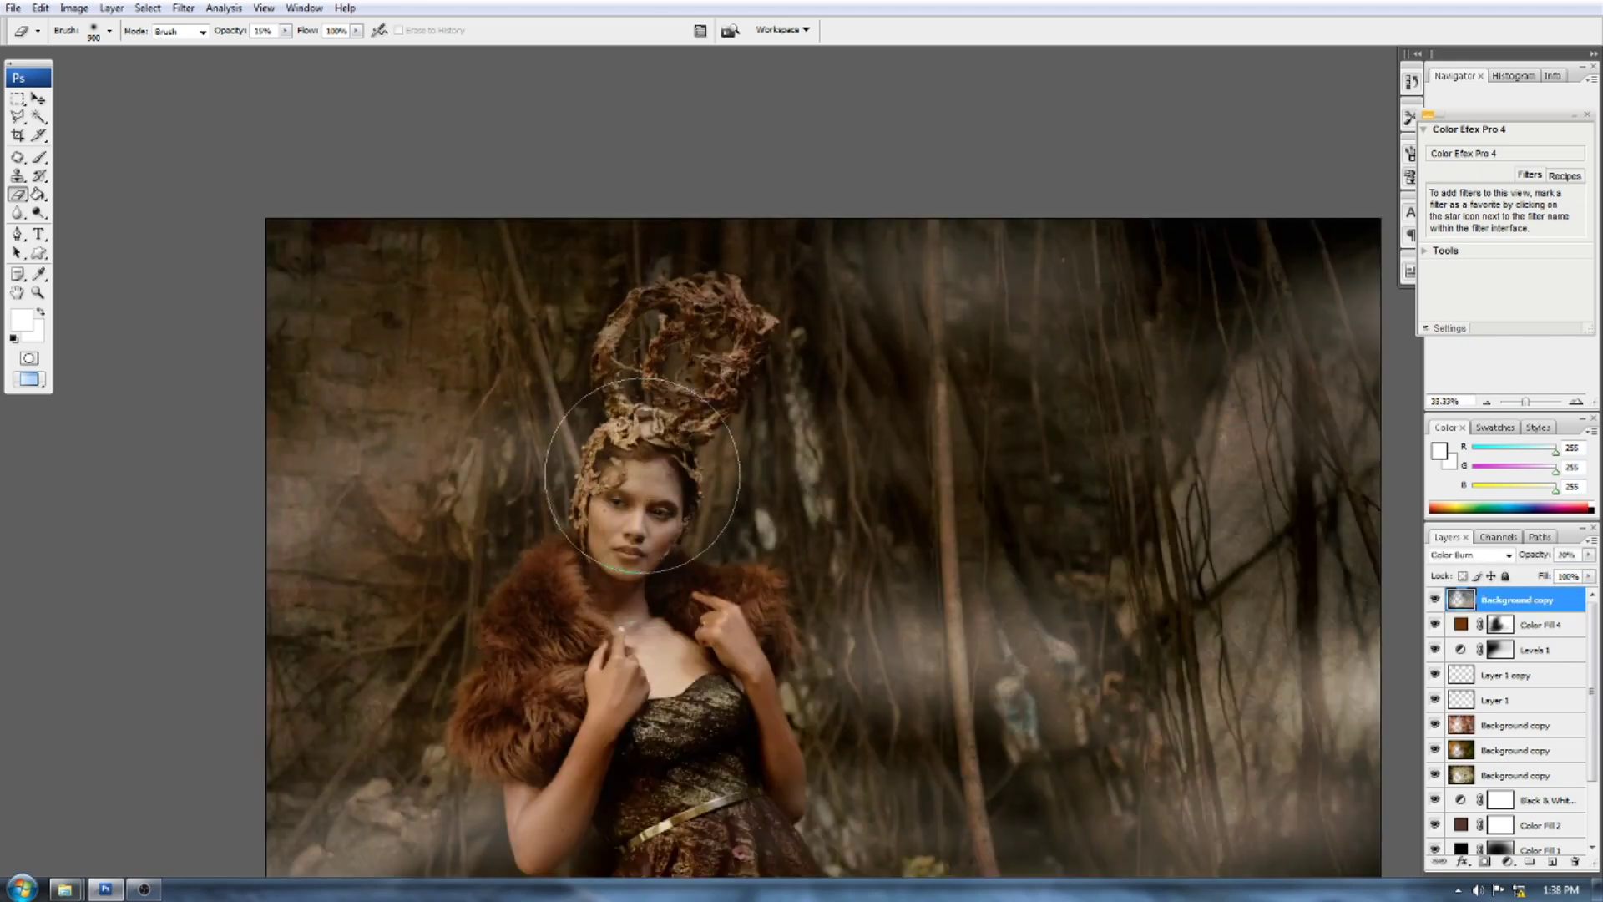
{"action": "scroll", "coordinate": [643, 474], "scroll_direction": "down", "scroll_amount": 4}
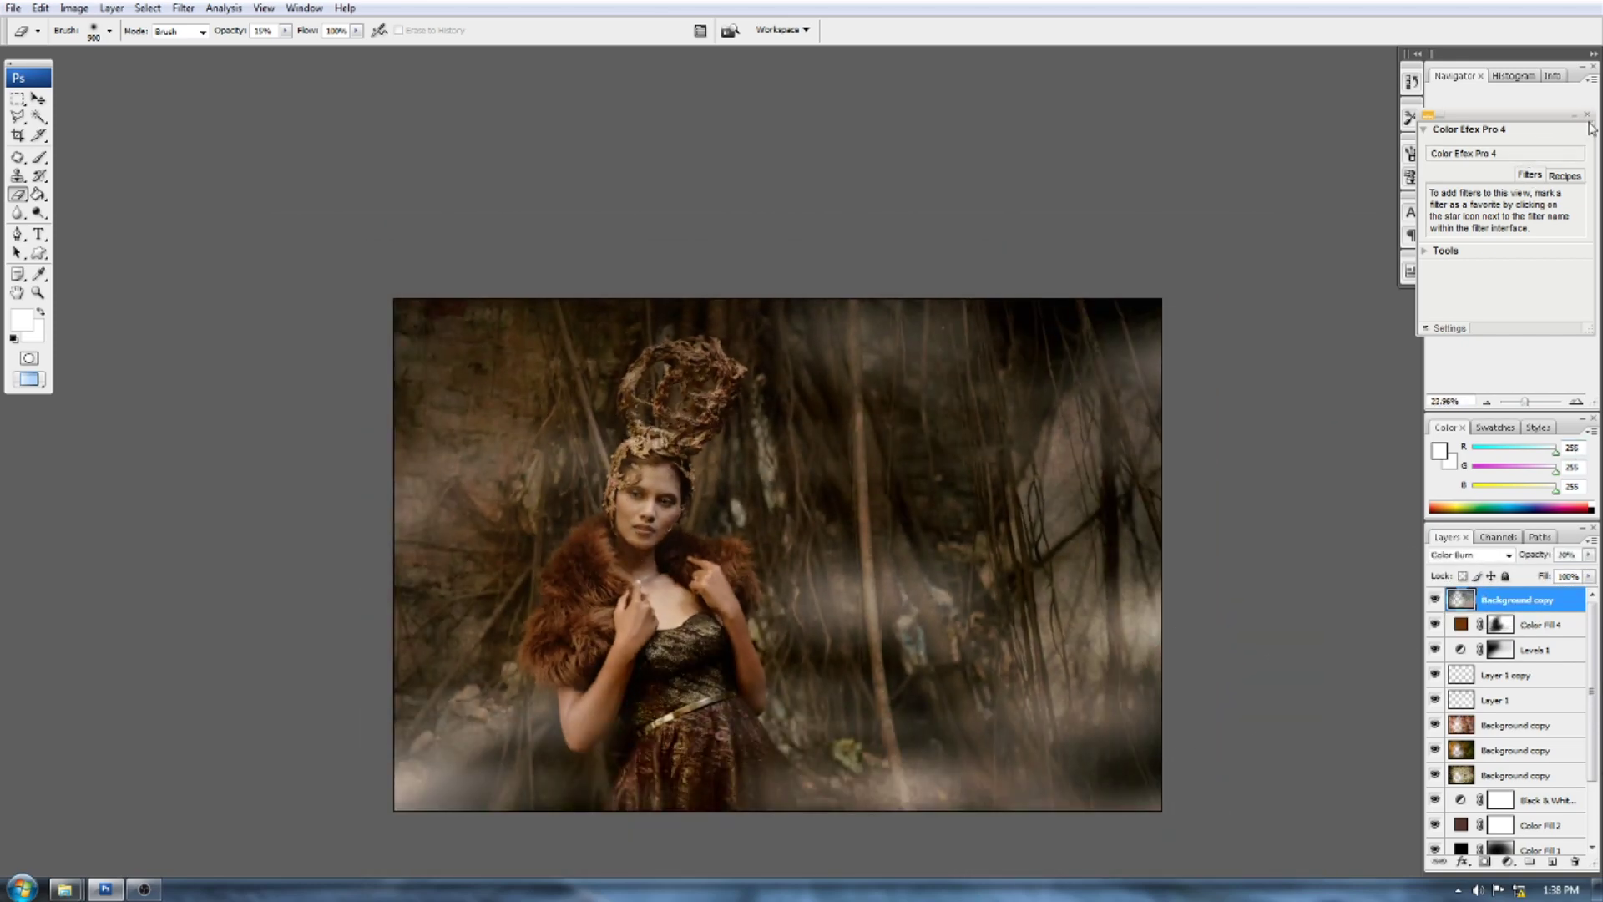
- Apply the Color Efex Pro 3.0 Contrast Color Range filter with color 154°, color contrast 31%, brightness +3% and contrast 7%
{"action": "left_click", "coordinate": [1588, 115]}
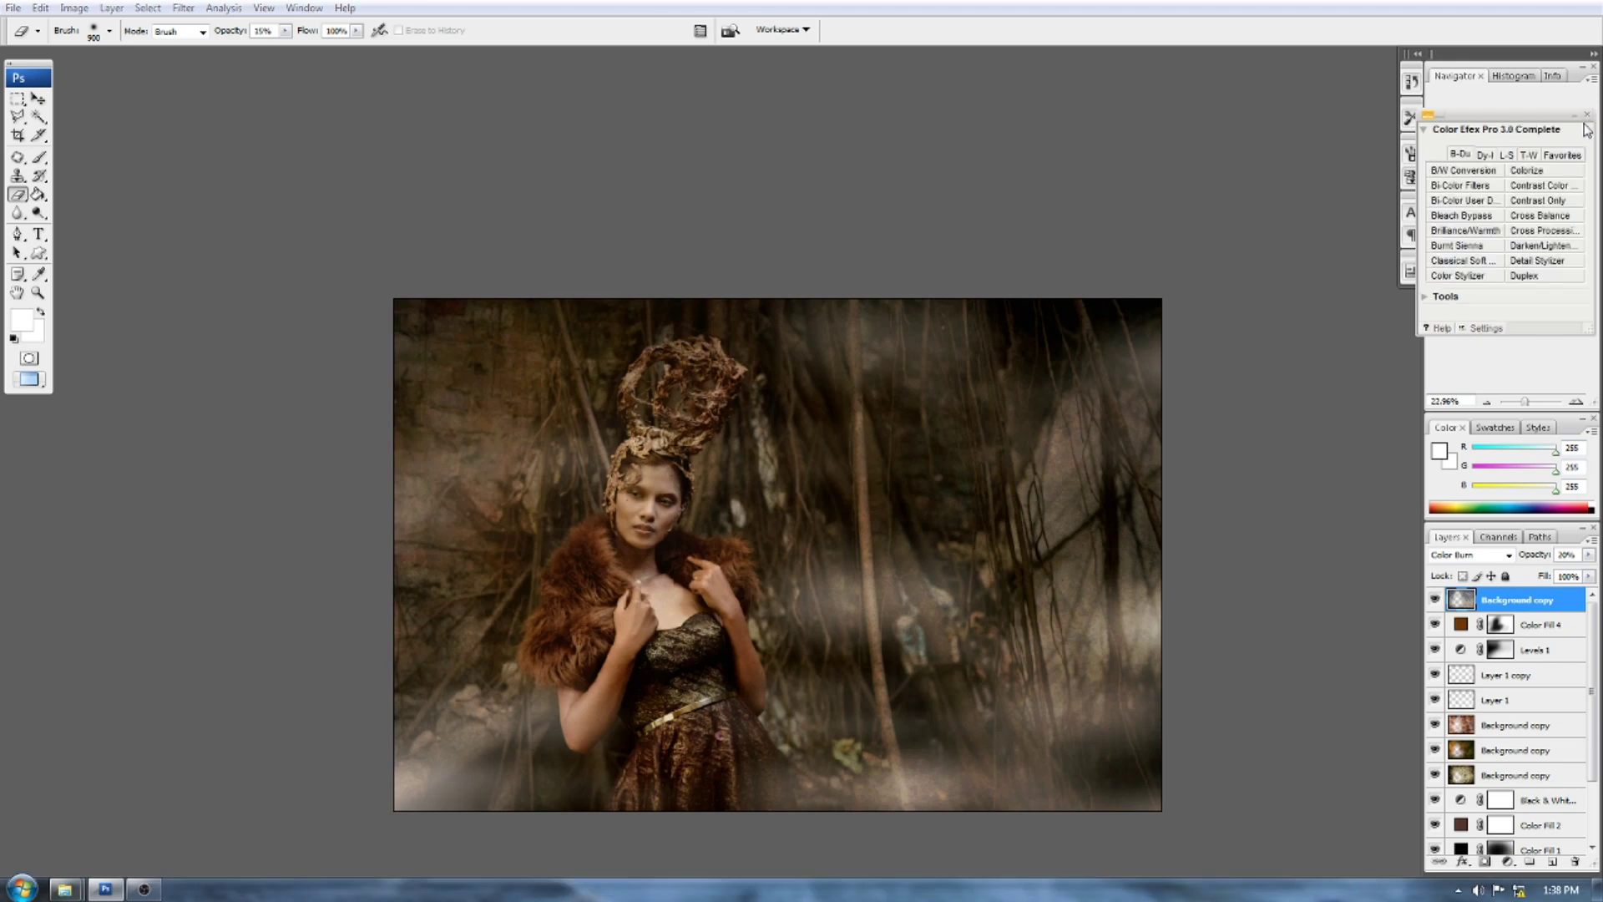
{"action": "key", "text": "ctrl+shift+alt+n"}
{"action": "left_click", "coordinate": [1539, 184]}
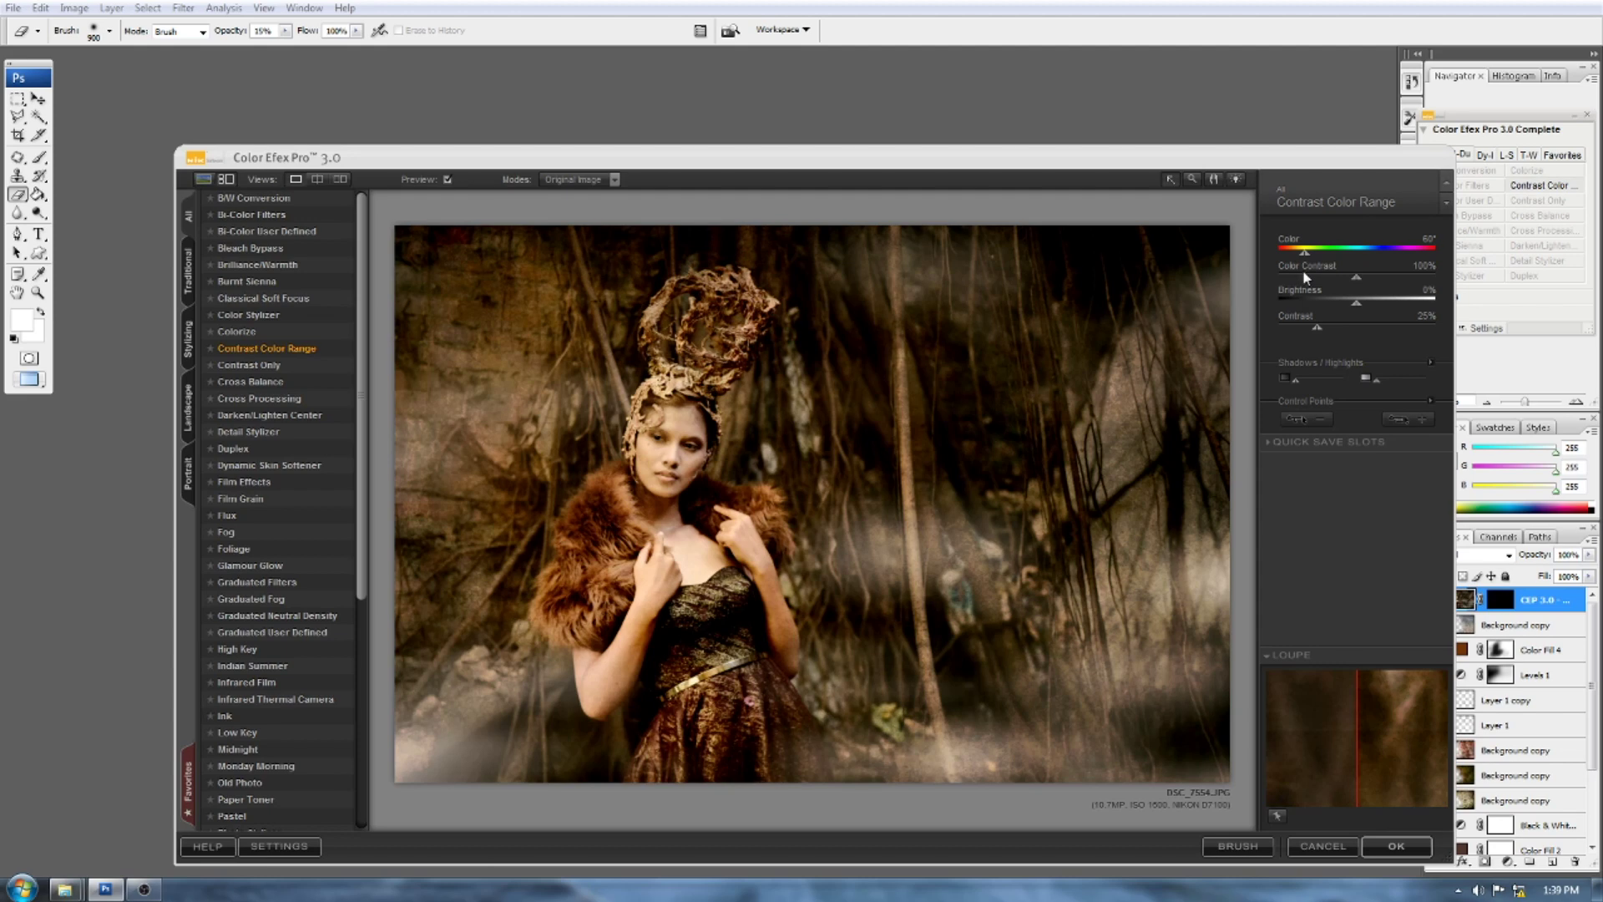
{"action": "left_click_drag", "start_coordinate": [1307, 278], "coordinate": [1290, 328]}
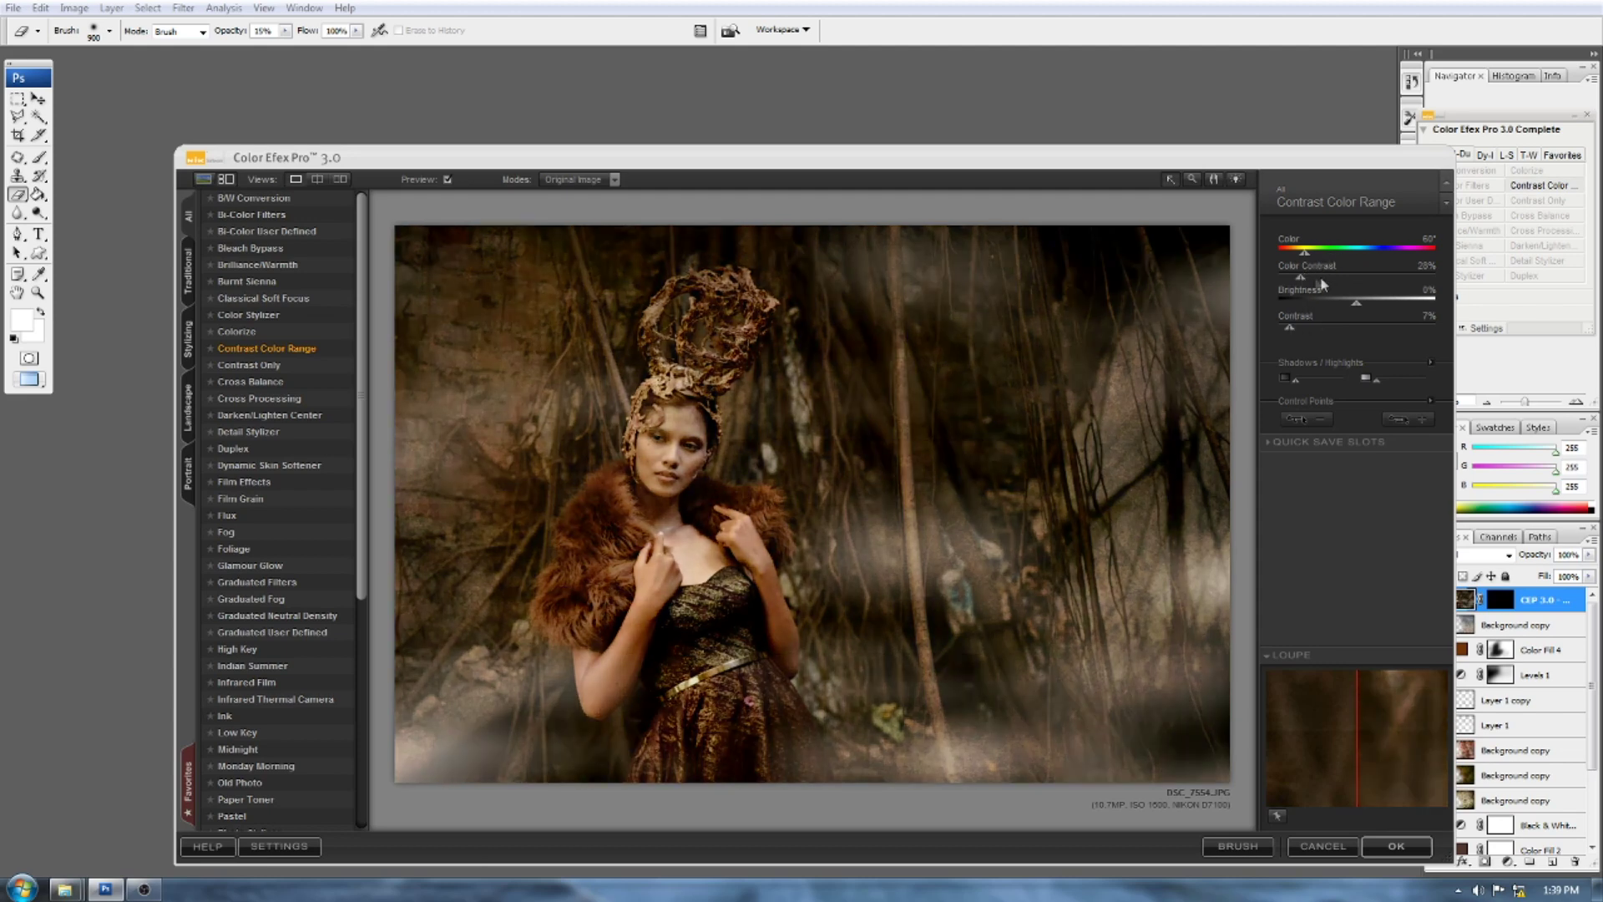
{"action": "left_click", "coordinate": [1347, 249]}
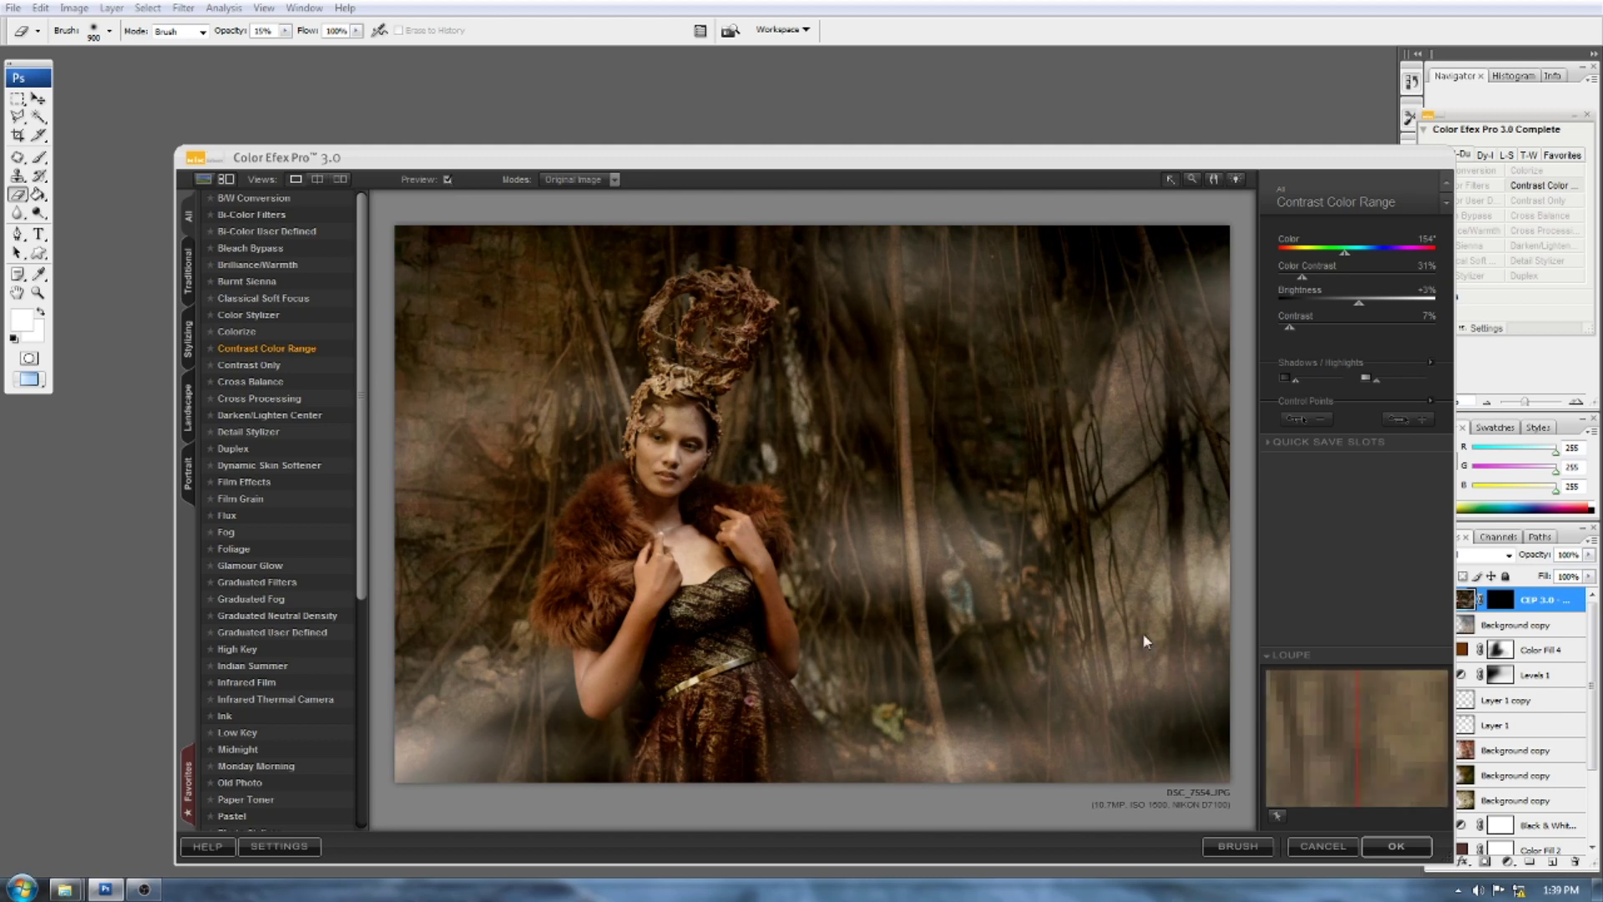
{"action": "left_click", "coordinate": [1408, 846]}
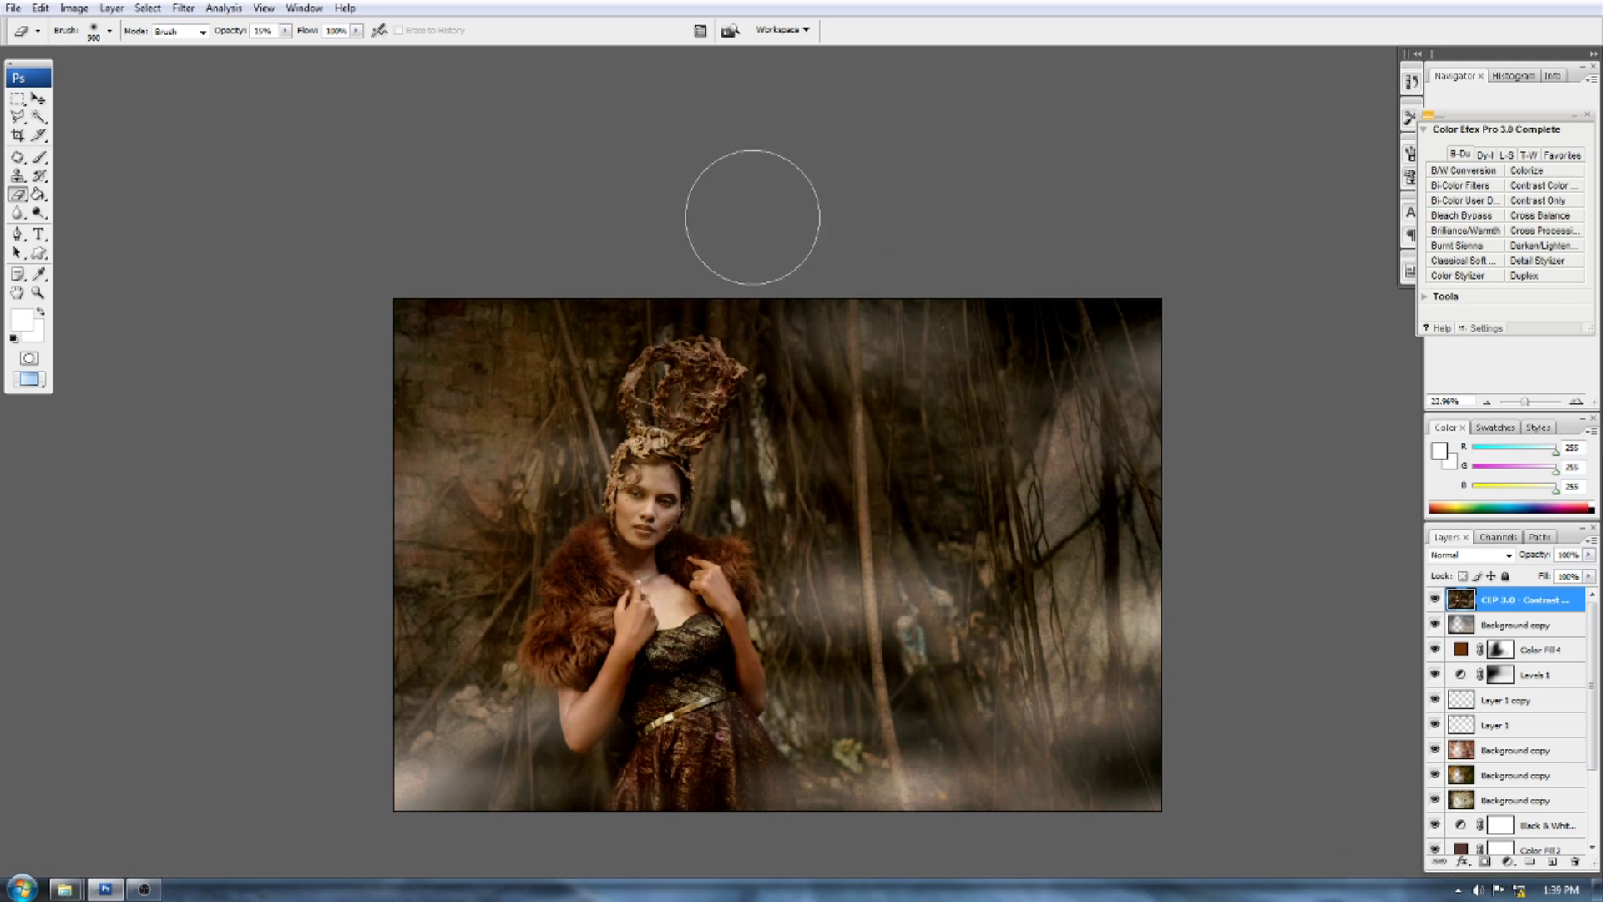
- Add a Curves adjustment layer on top, raising the black point to output 12 and anchoring the midtones at input 120, output 120
{"action": "scroll", "coordinate": [753, 461], "scroll_direction": "up", "scroll_amount": 6}
{"action": "scroll", "coordinate": [743, 480], "scroll_direction": "down", "scroll_amount": 5}
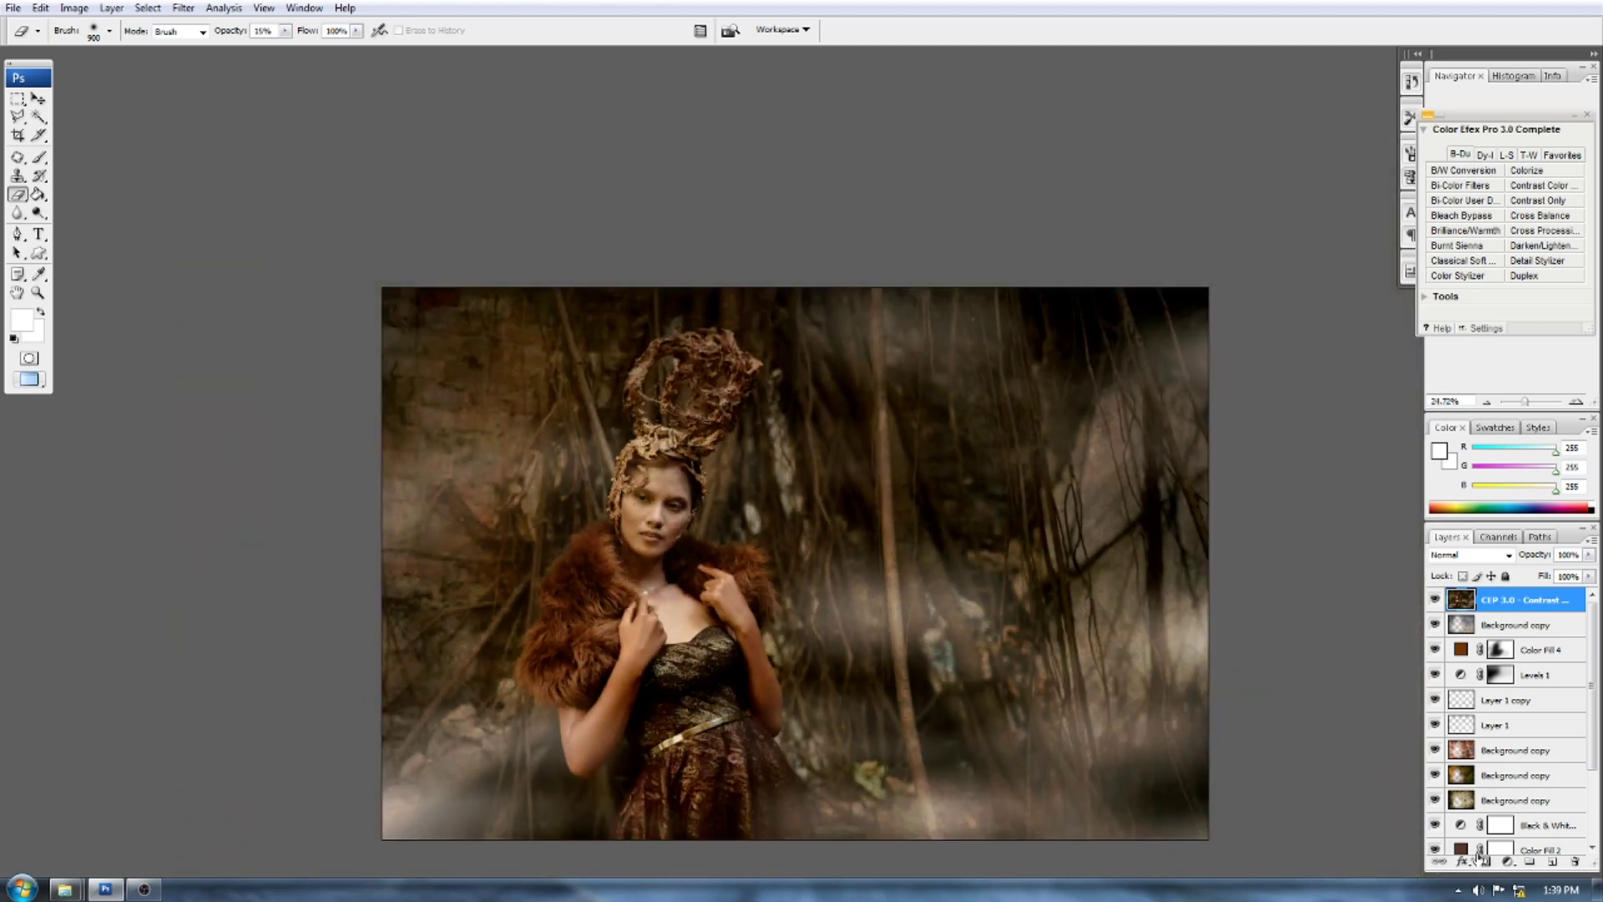
{"action": "left_click", "coordinate": [1508, 861]}
{"action": "left_click", "coordinate": [1493, 621]}
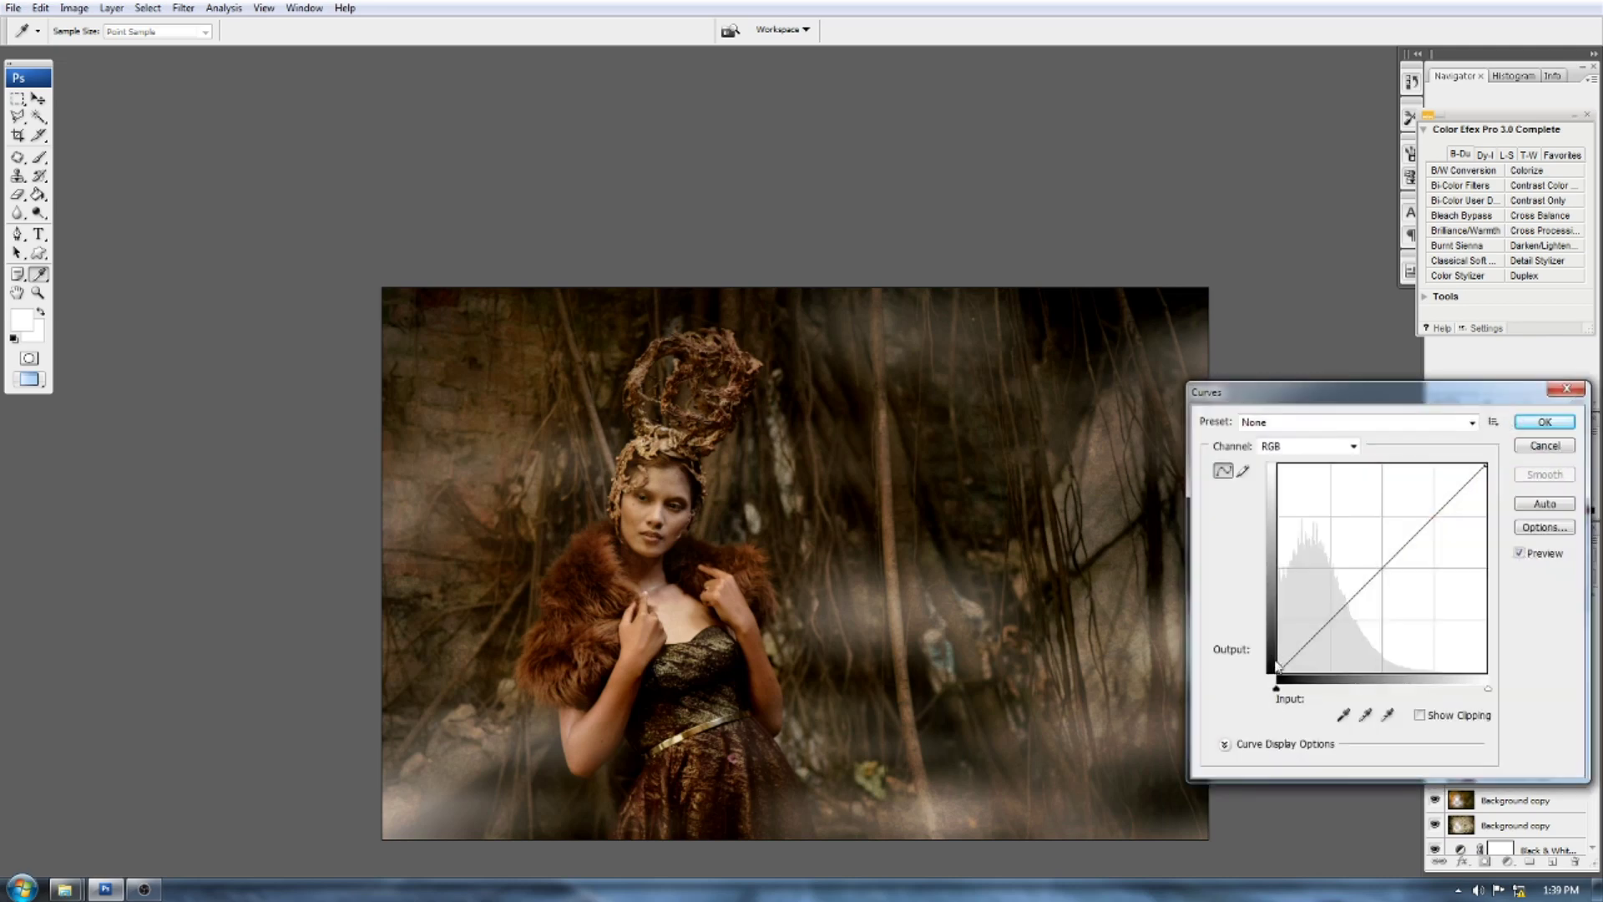
{"action": "left_click_drag", "start_coordinate": [1278, 672], "coordinate": [1278, 664]}
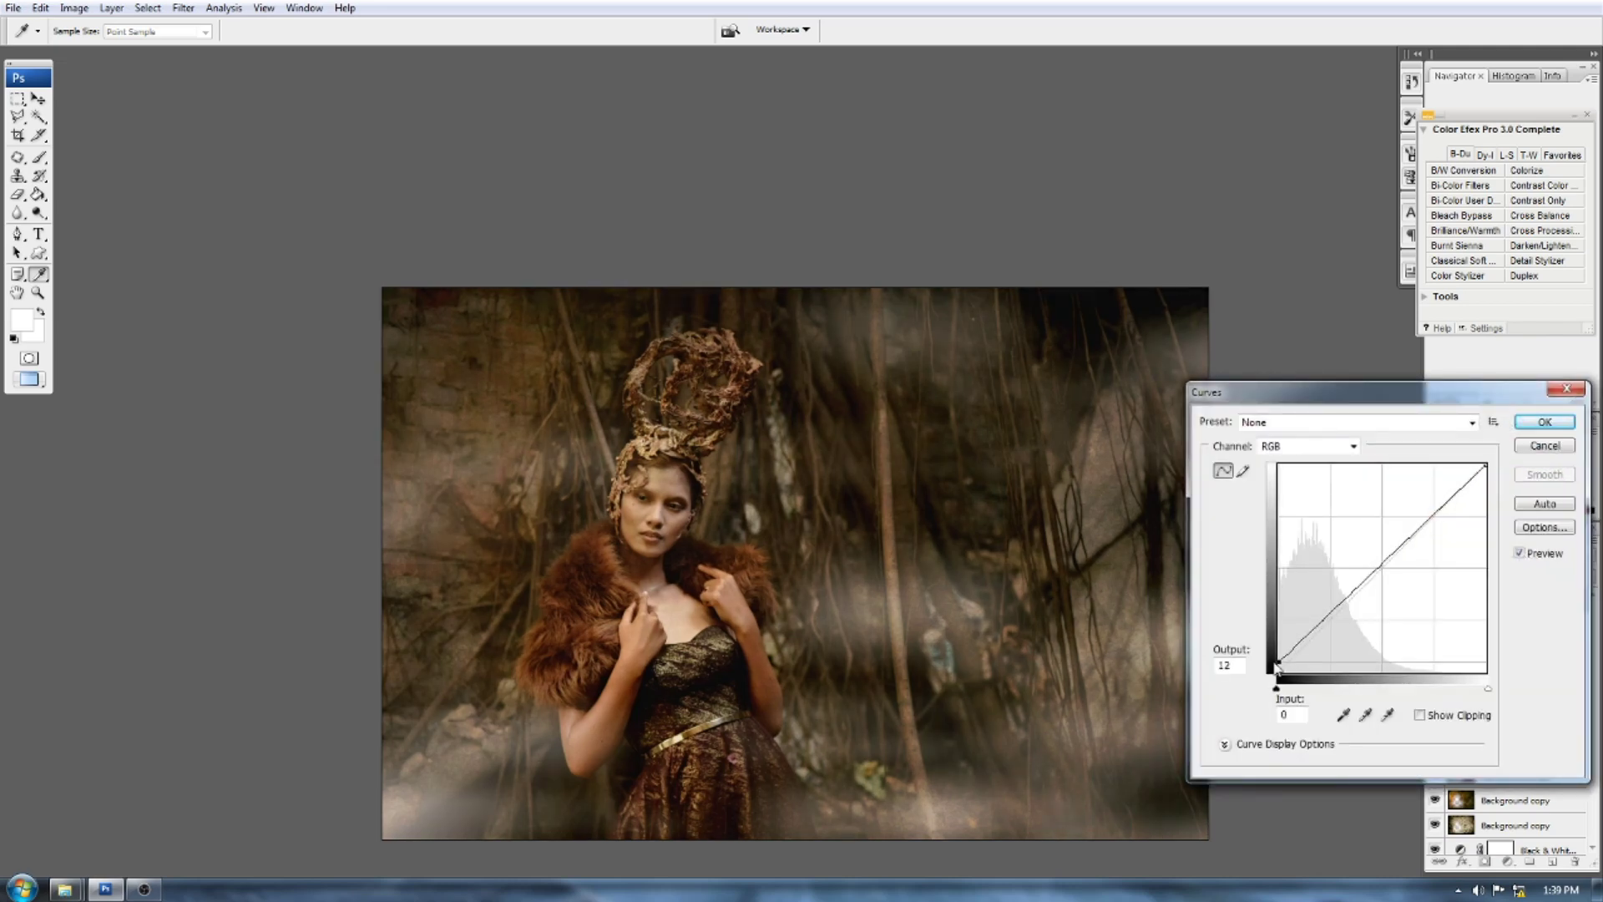
{"action": "left_click", "coordinate": [1376, 575]}
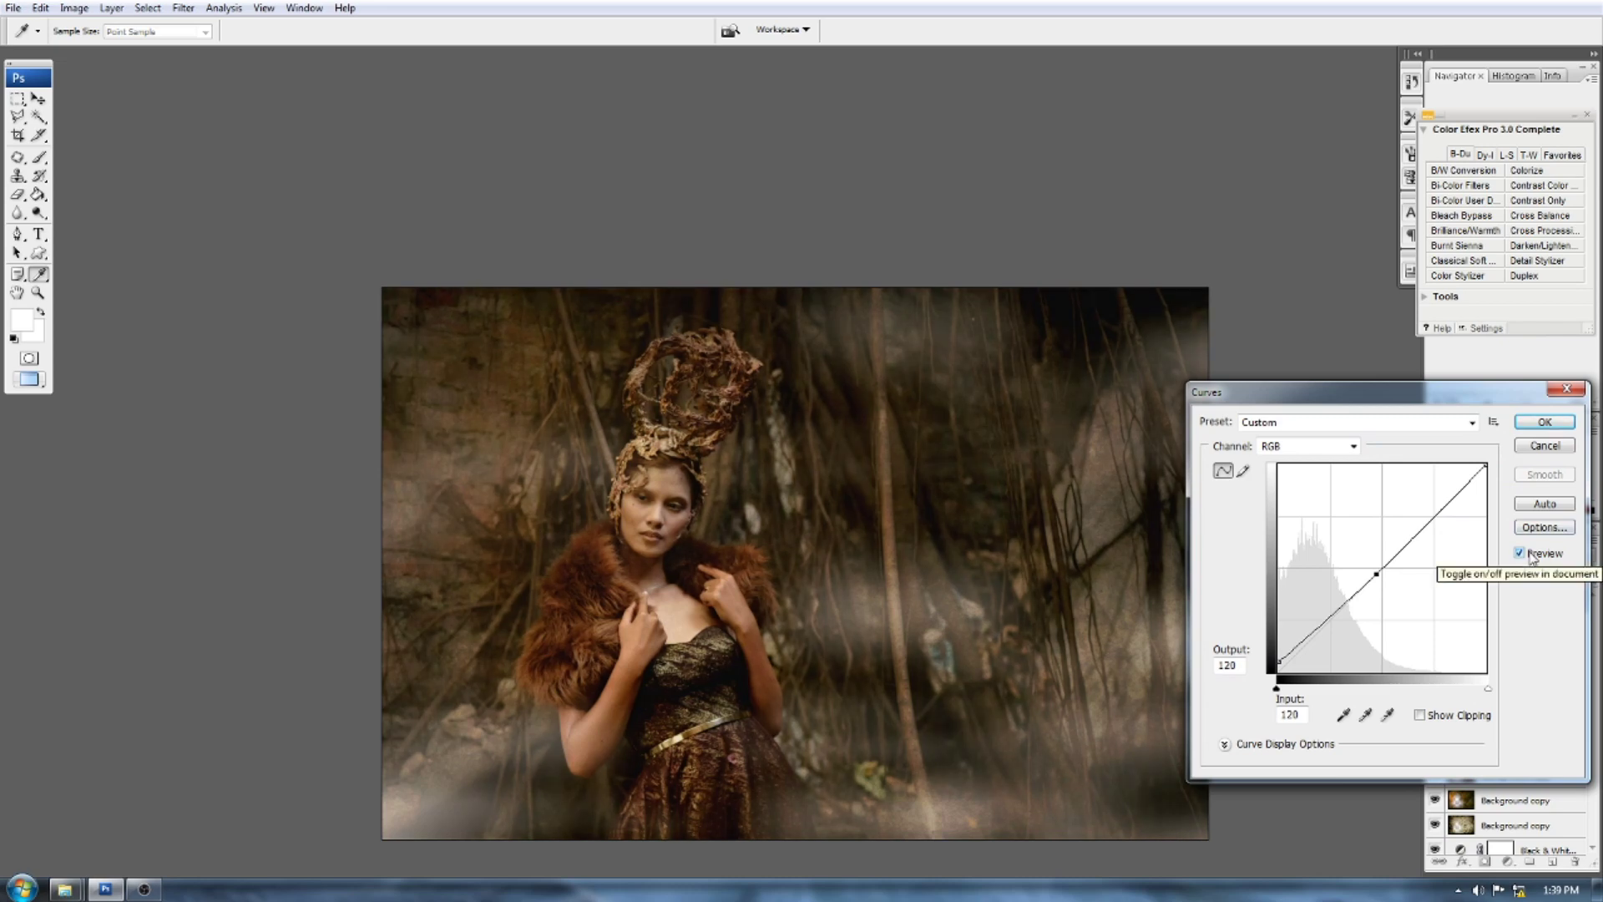
{"action": "left_click", "coordinate": [1545, 422]}
- Return to the standard windowed screen mode, close the old wall texture document and review the whole portrait
{"action": "key", "text": "e"}
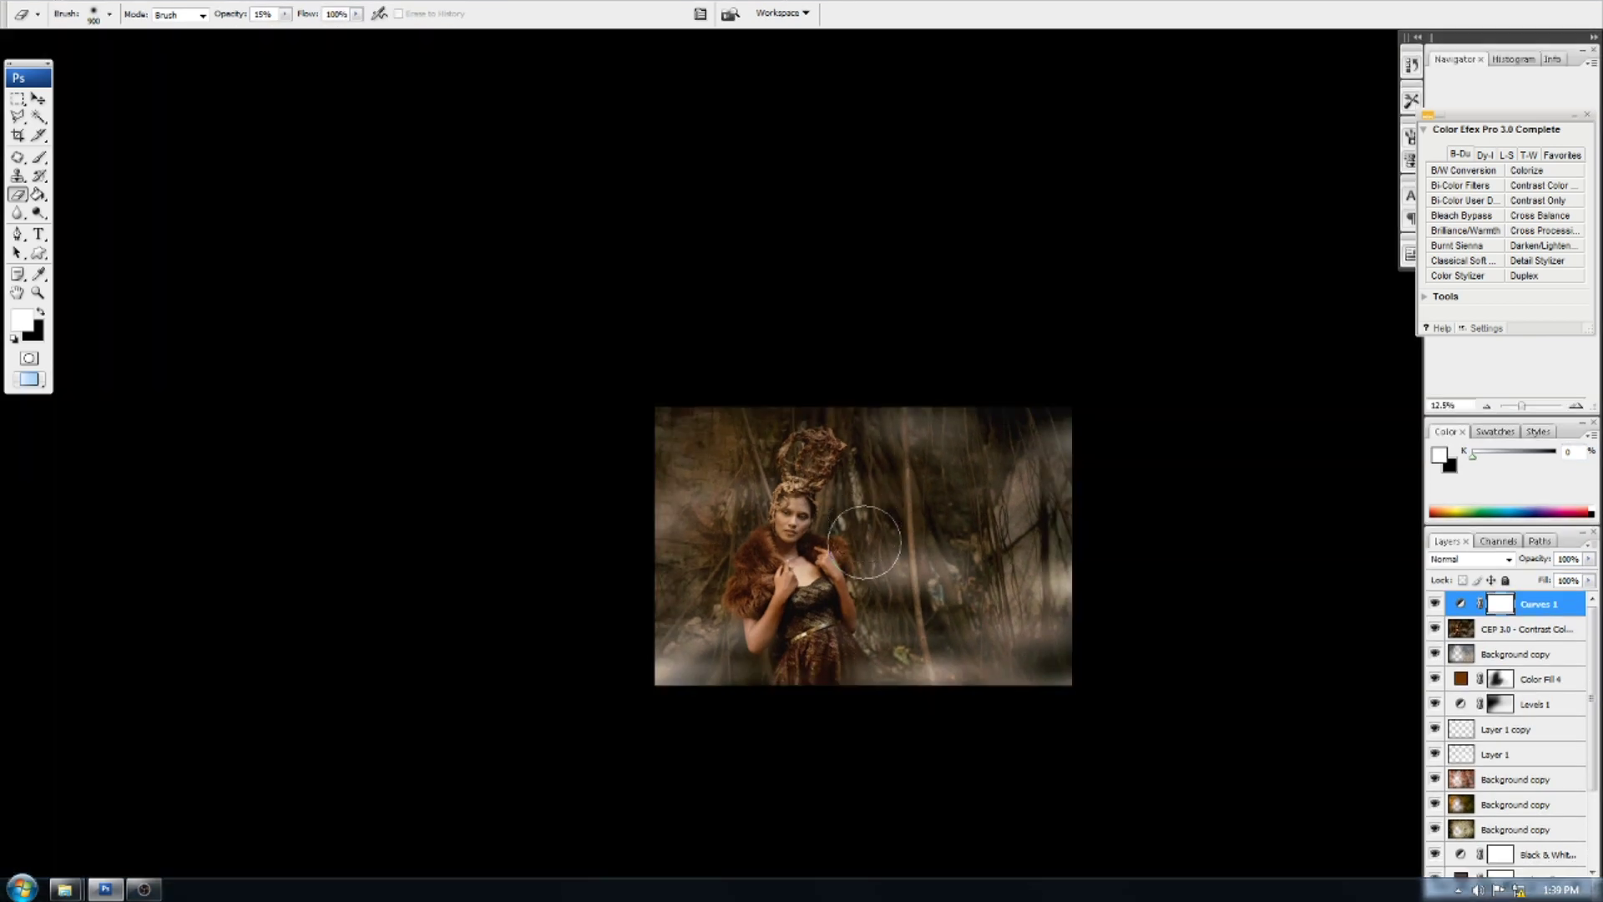
{"action": "key", "text": "f"}
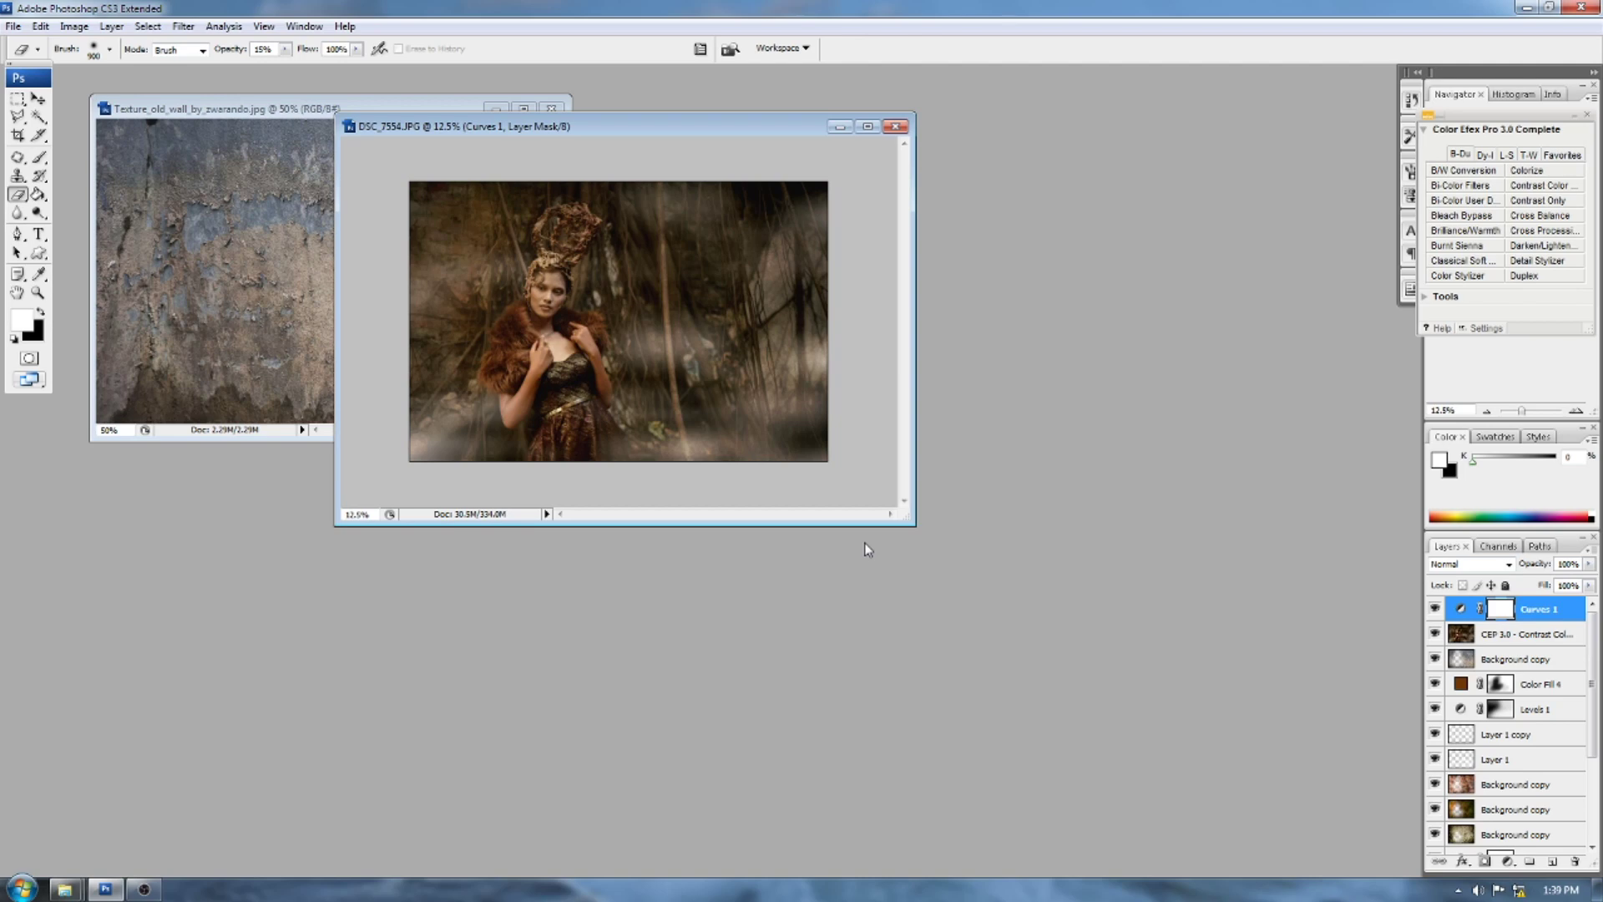
{"action": "left_click", "coordinate": [249, 118]}
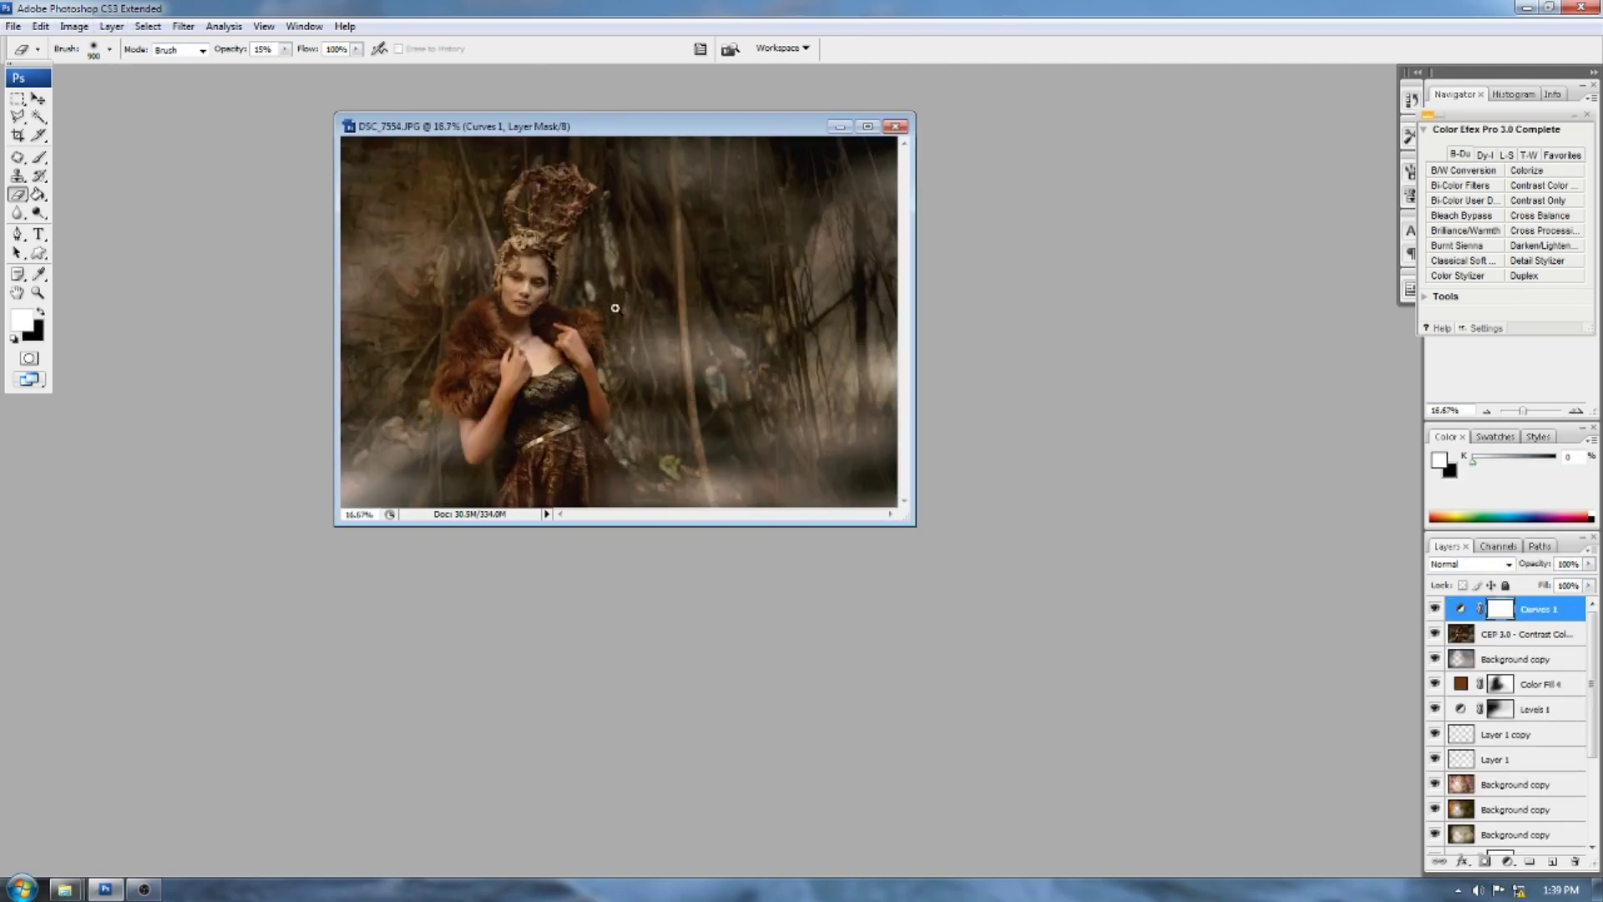
{"action": "key", "text": "ctrl+plus"}
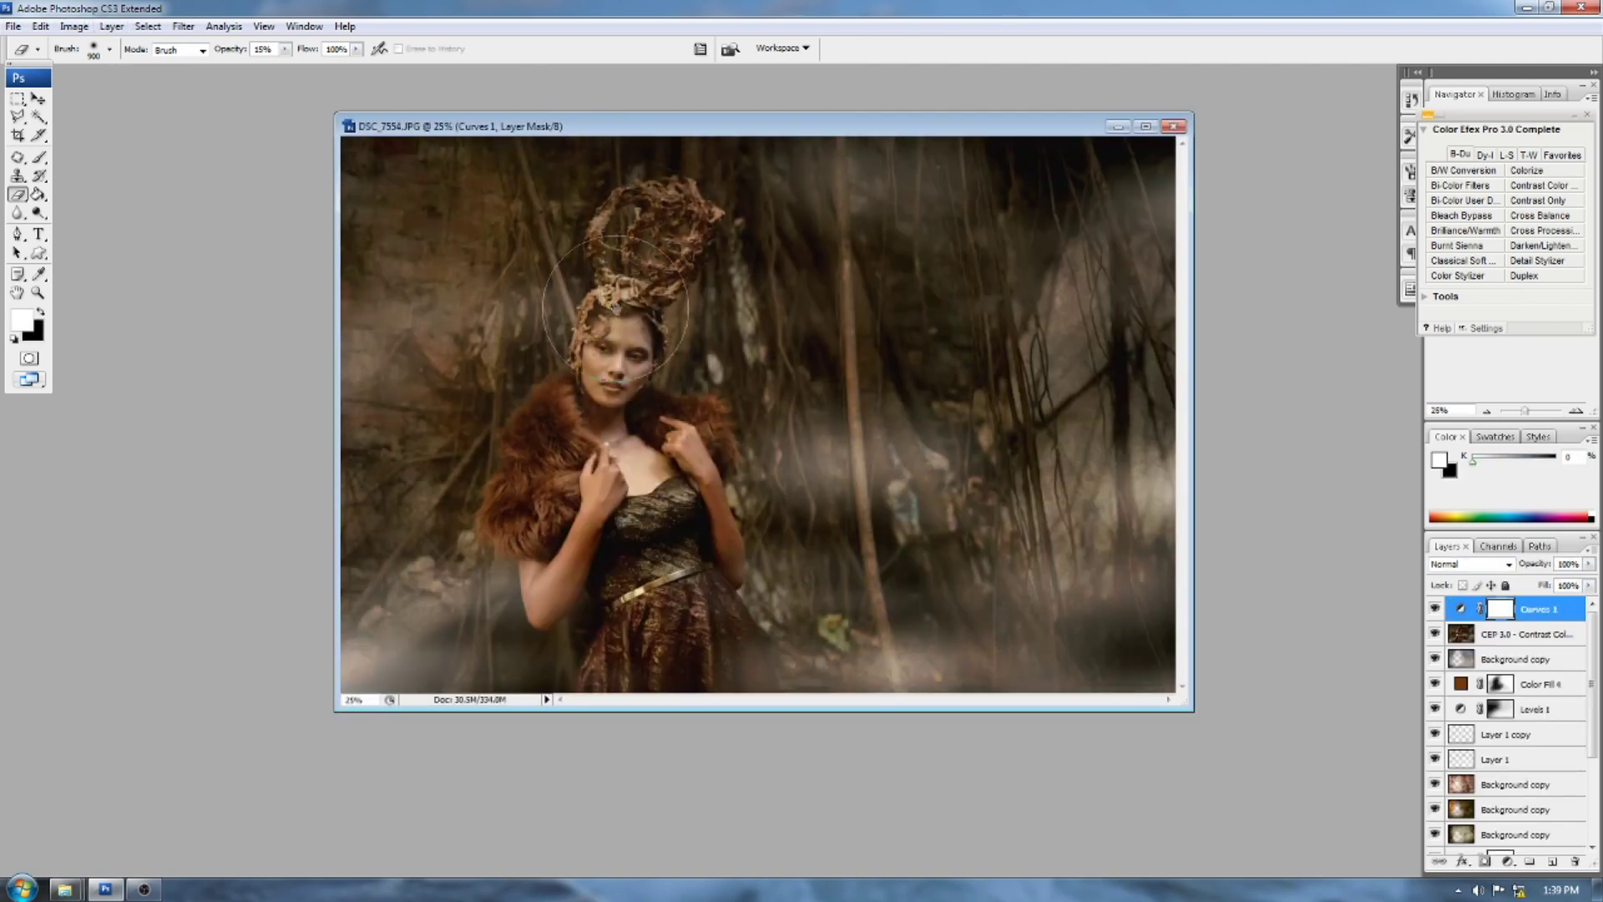
{"action": "key", "text": "ctrl+plus"}
{"action": "key", "text": "ctrl+minus"}
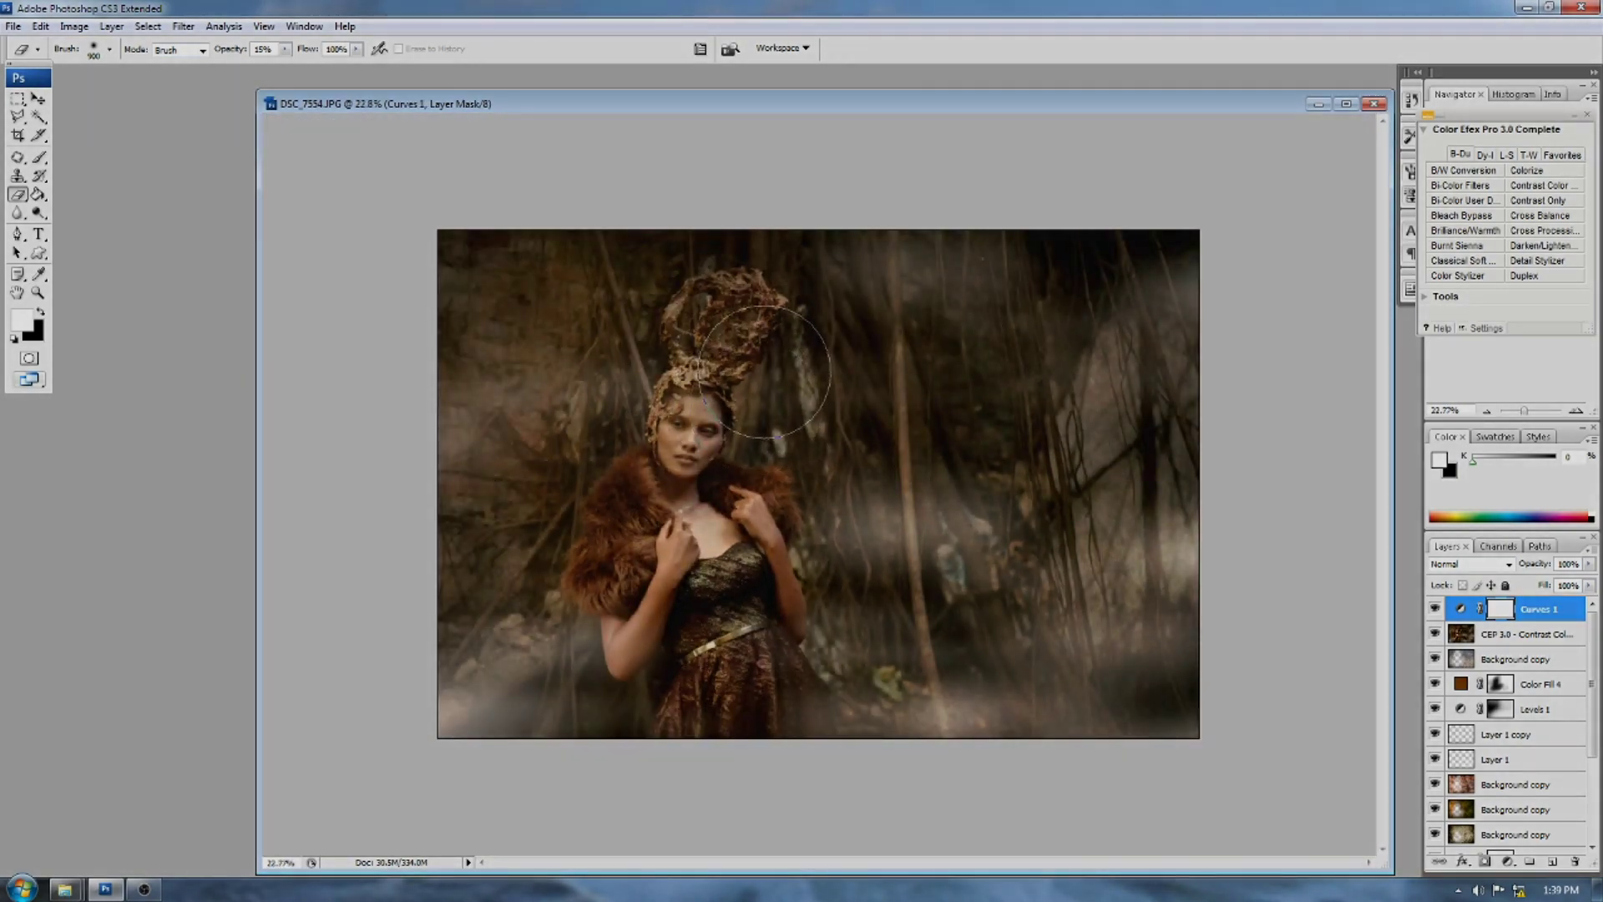